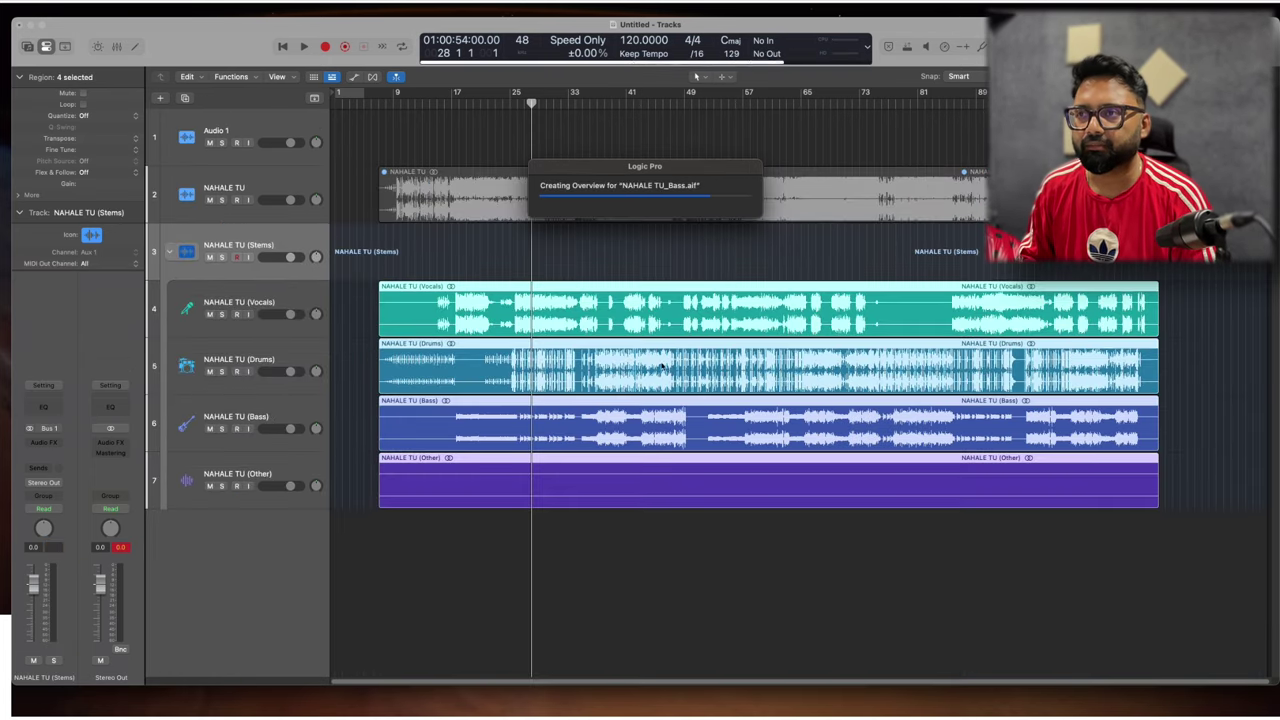
# - Solo the NAHALE TU (Vocals) stem and play it back from around bar 28
pyautogui.click(308, 305)
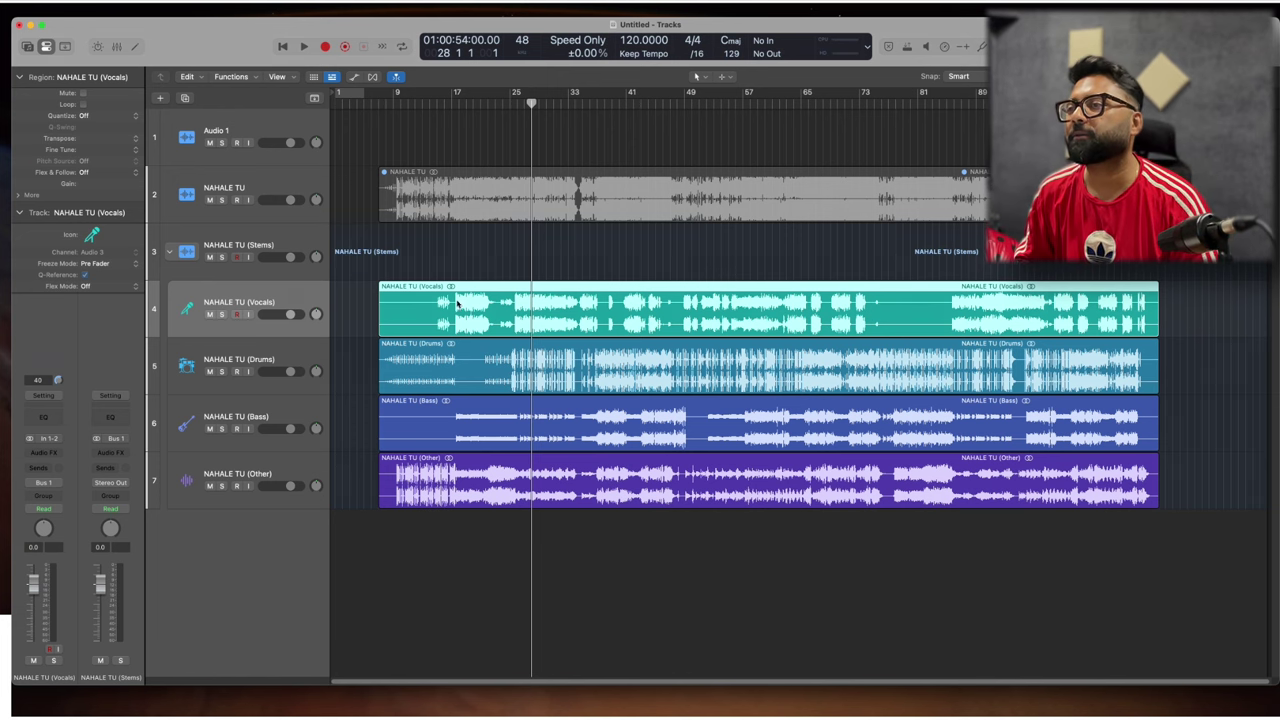
pyautogui.press('super+Right')
pyautogui.moveTo(473, 107); pyautogui.dragTo(538, 133)
pyautogui.click(223, 314)
pyautogui.press('space')
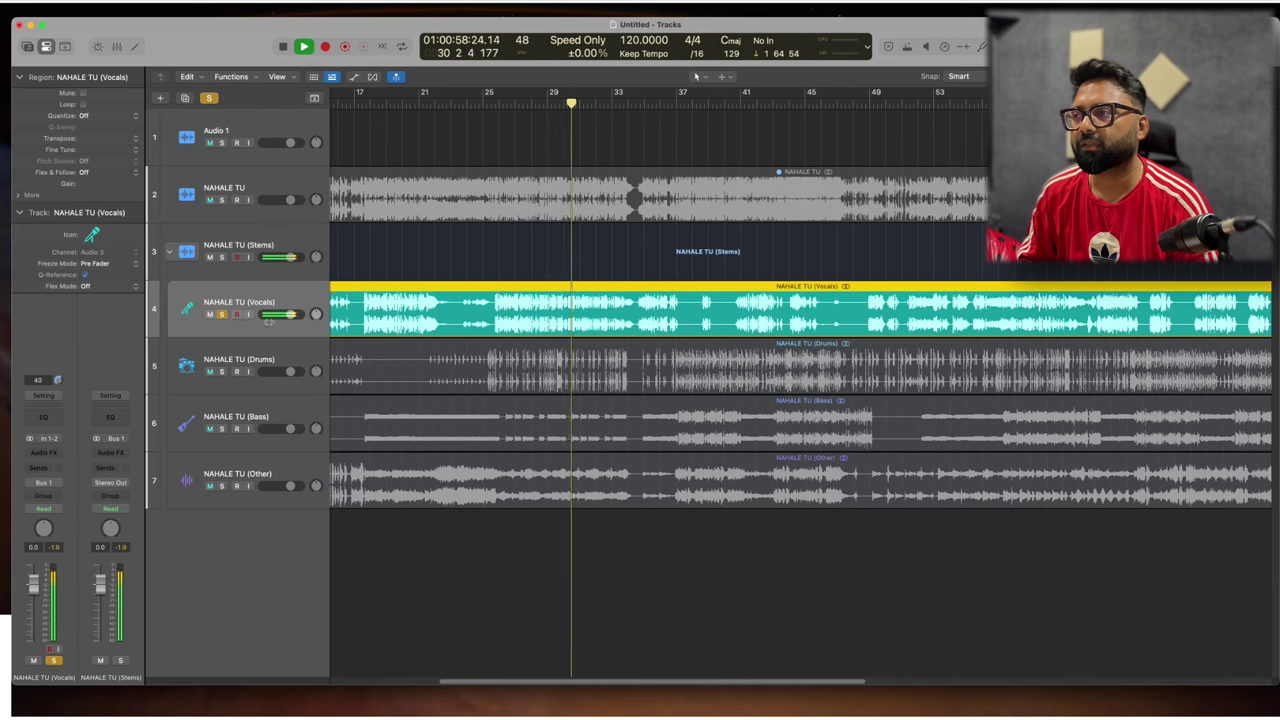
# - Remove the solo from the Vocals stem and play all the stems together for comparison
pyautogui.press('space')
pyautogui.click(222, 314)
pyautogui.press('space')
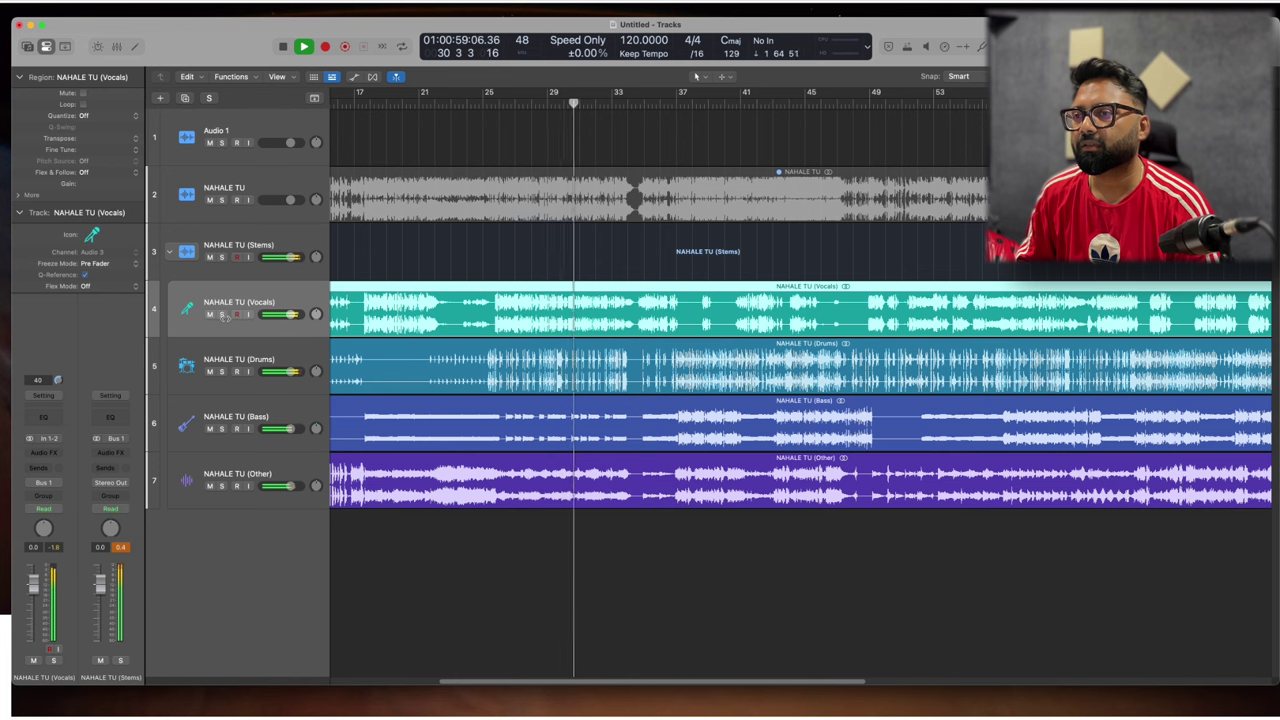
pyautogui.press('space')
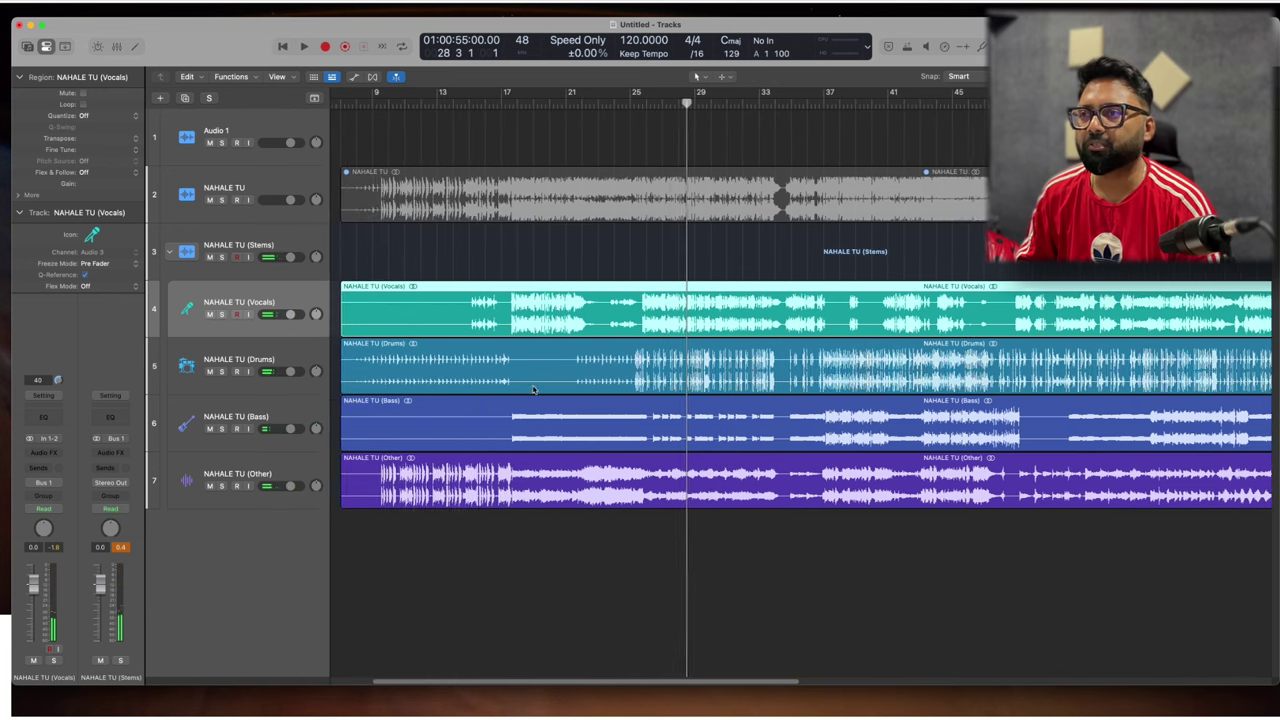
# - Play the Vocals stem soloed from bar 15, stop playback and clear the solo
pyautogui.click(477, 102)
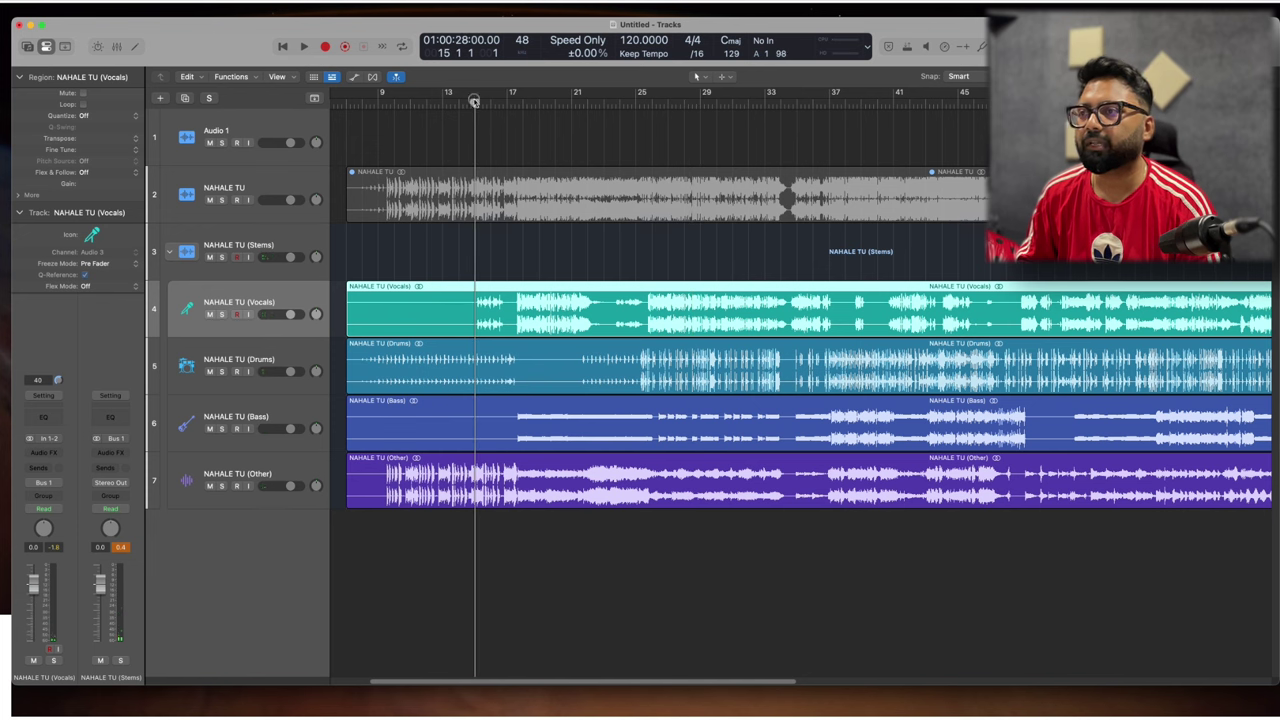
pyautogui.press('s')
pyautogui.press('space')
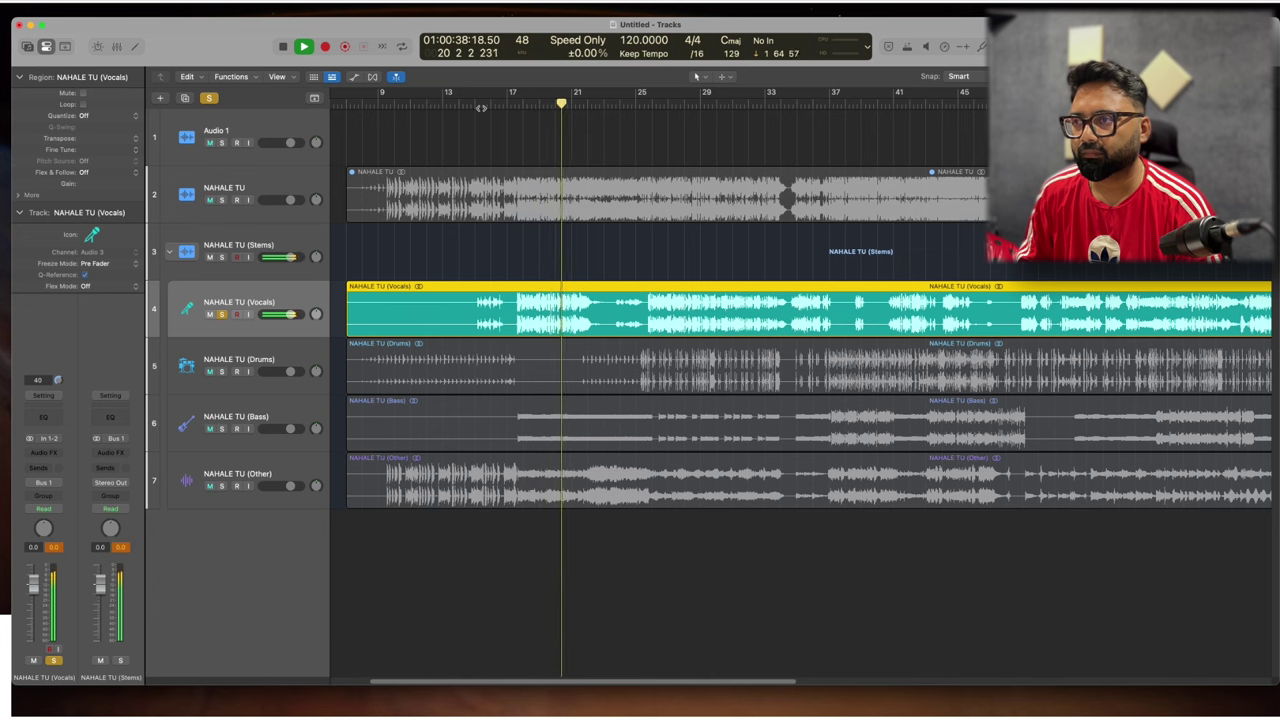
pyautogui.press('space')
pyautogui.hotkey('ctrl', 's')
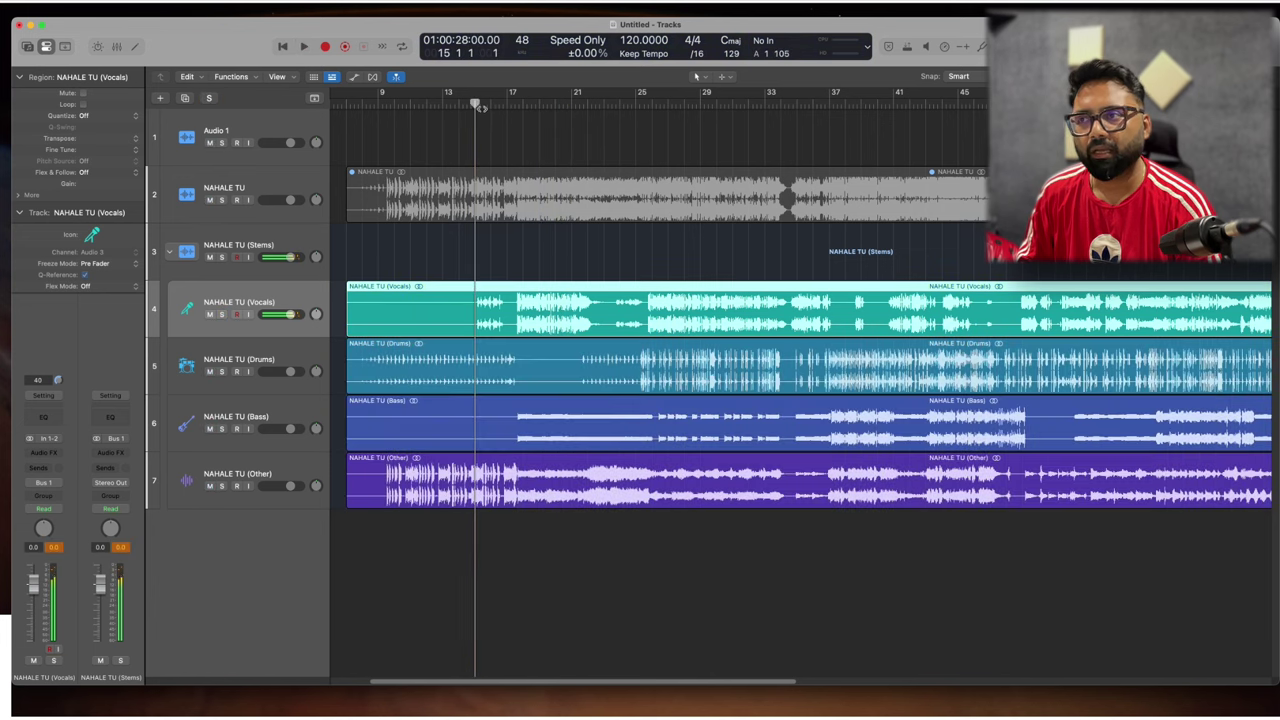
# - Solo the NAHALE TU (Bass) stem, select it and play it from bar 17
pyautogui.click(522, 107)
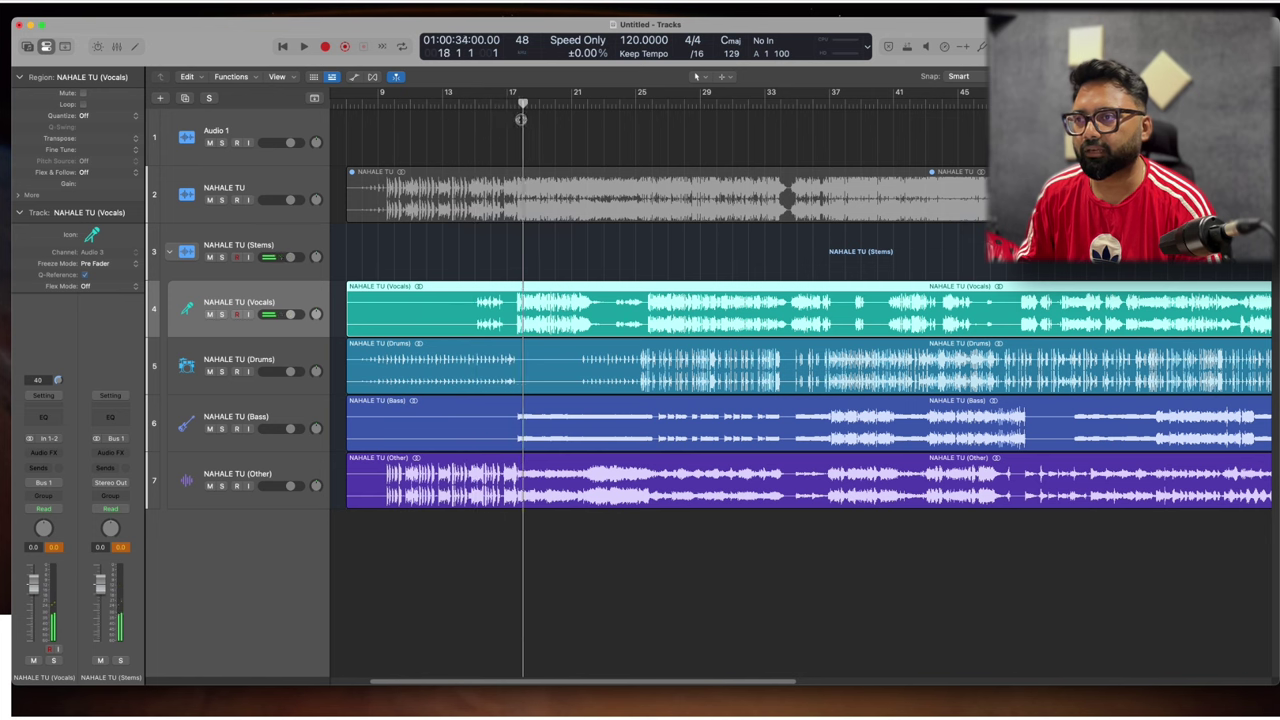
pyautogui.click(222, 429)
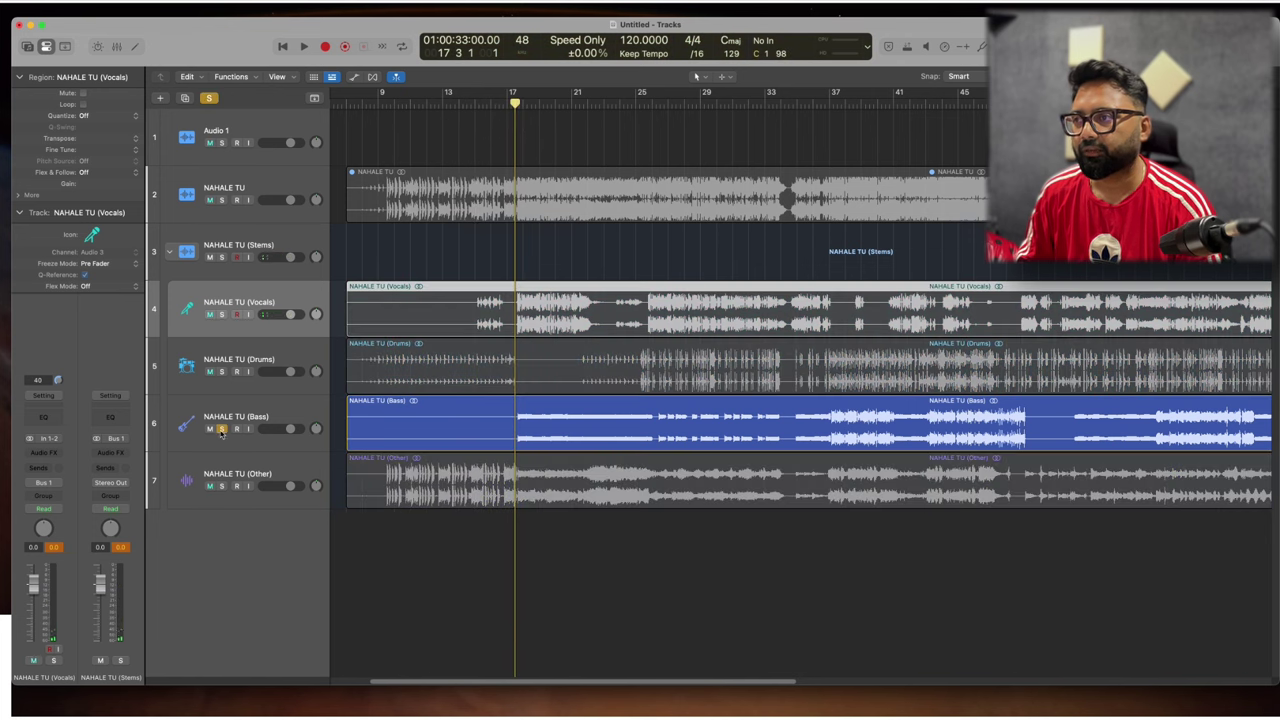
pyautogui.click(455, 420)
pyautogui.press('space')
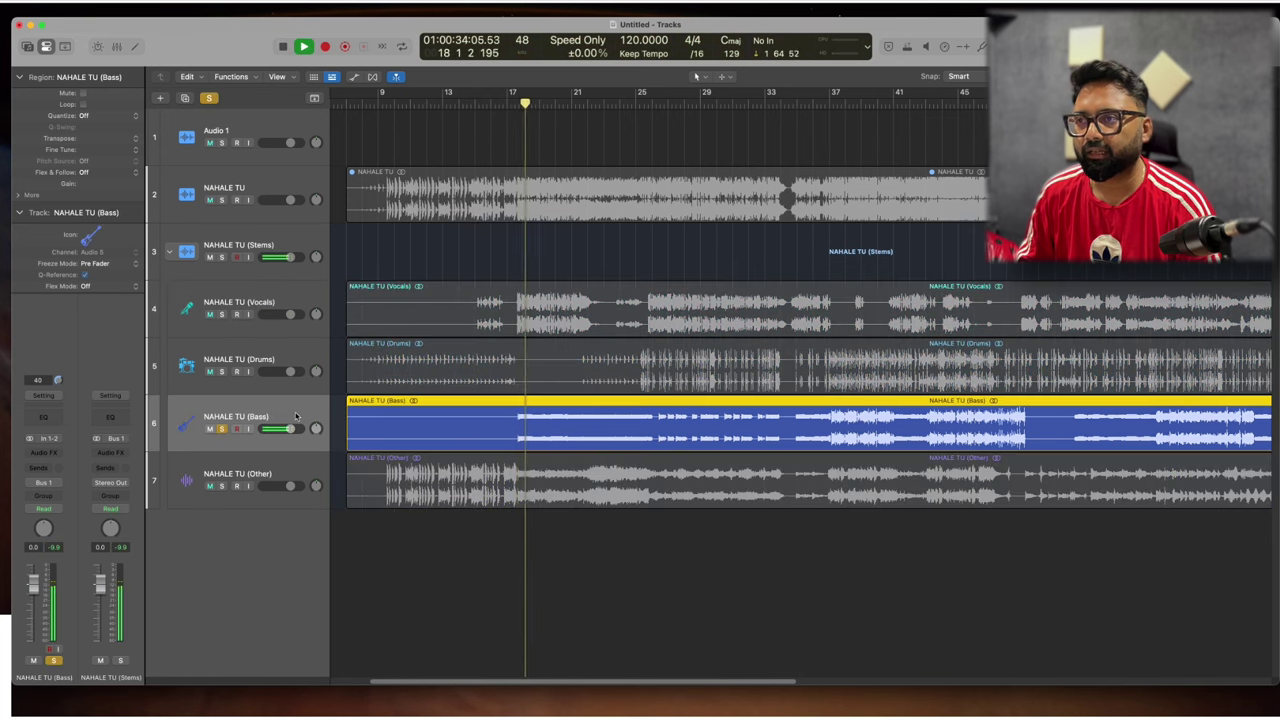
# - Continue the soloed Bass stem's playback from bar 26 and stop it after a few bars
pyautogui.press('super+Down')
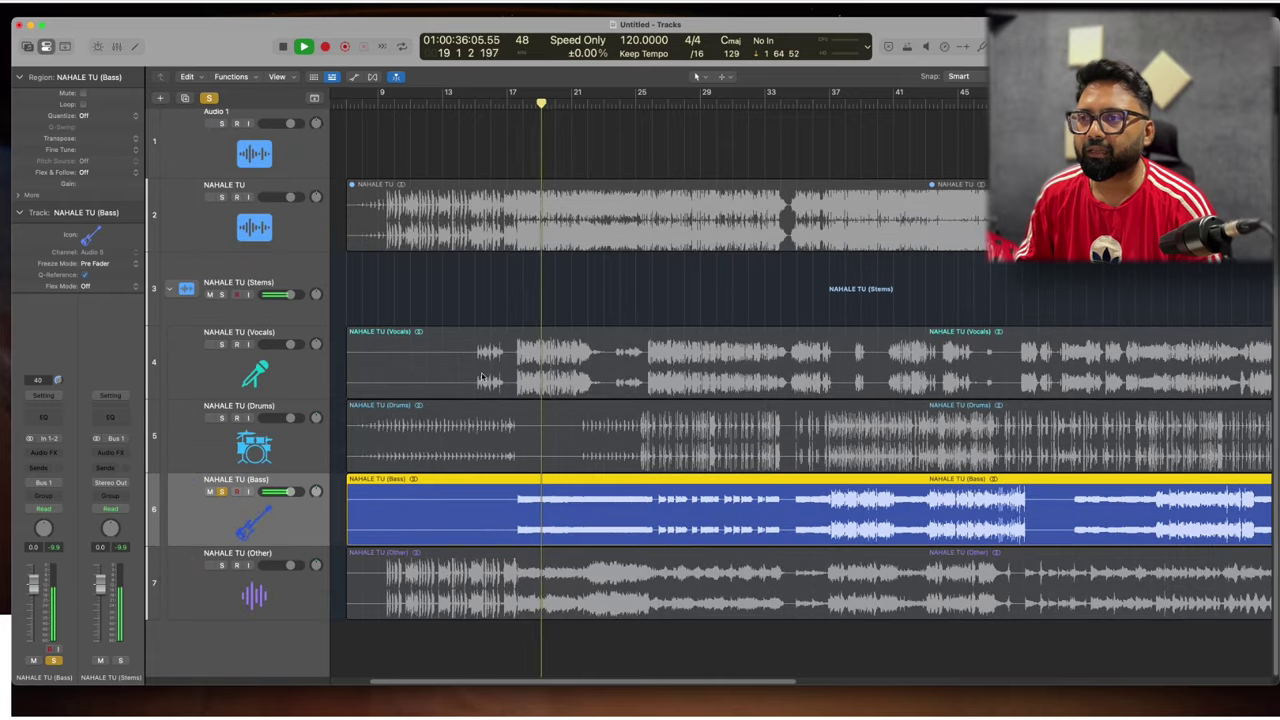
pyautogui.click(651, 100)
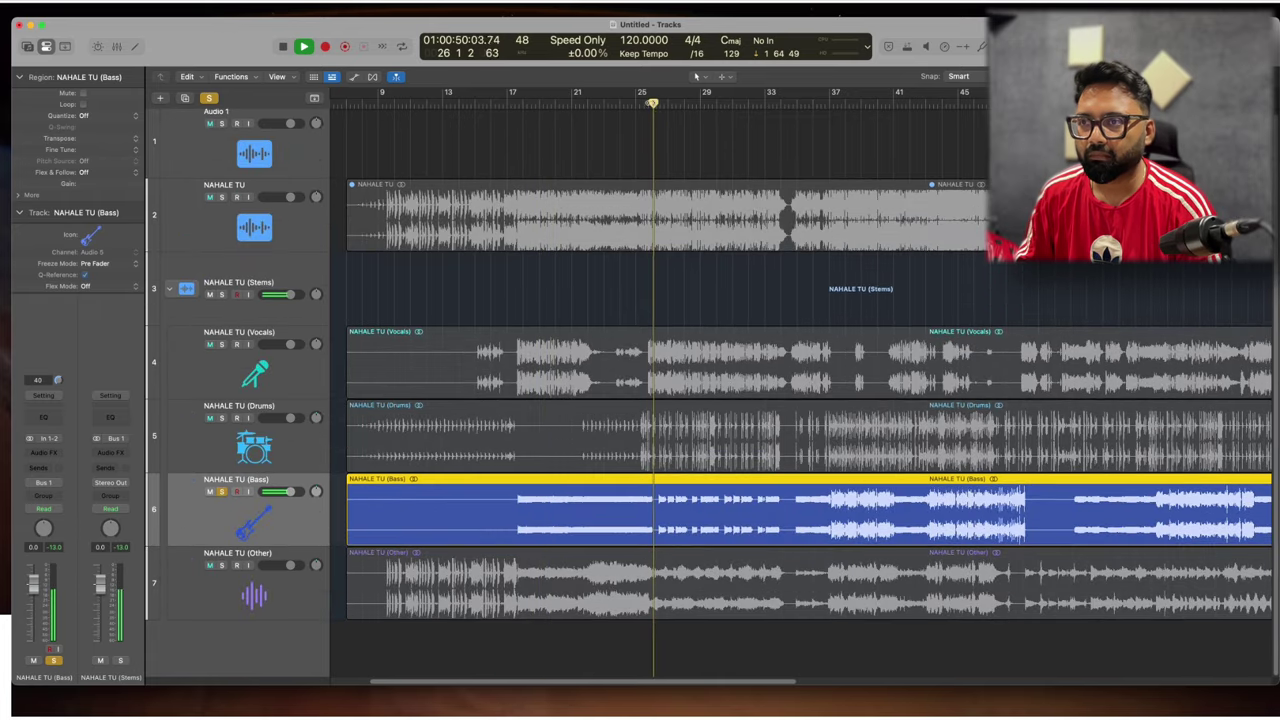
pyautogui.press('super+Right')
pyautogui.press('super+Right')
pyautogui.press('super+Right')
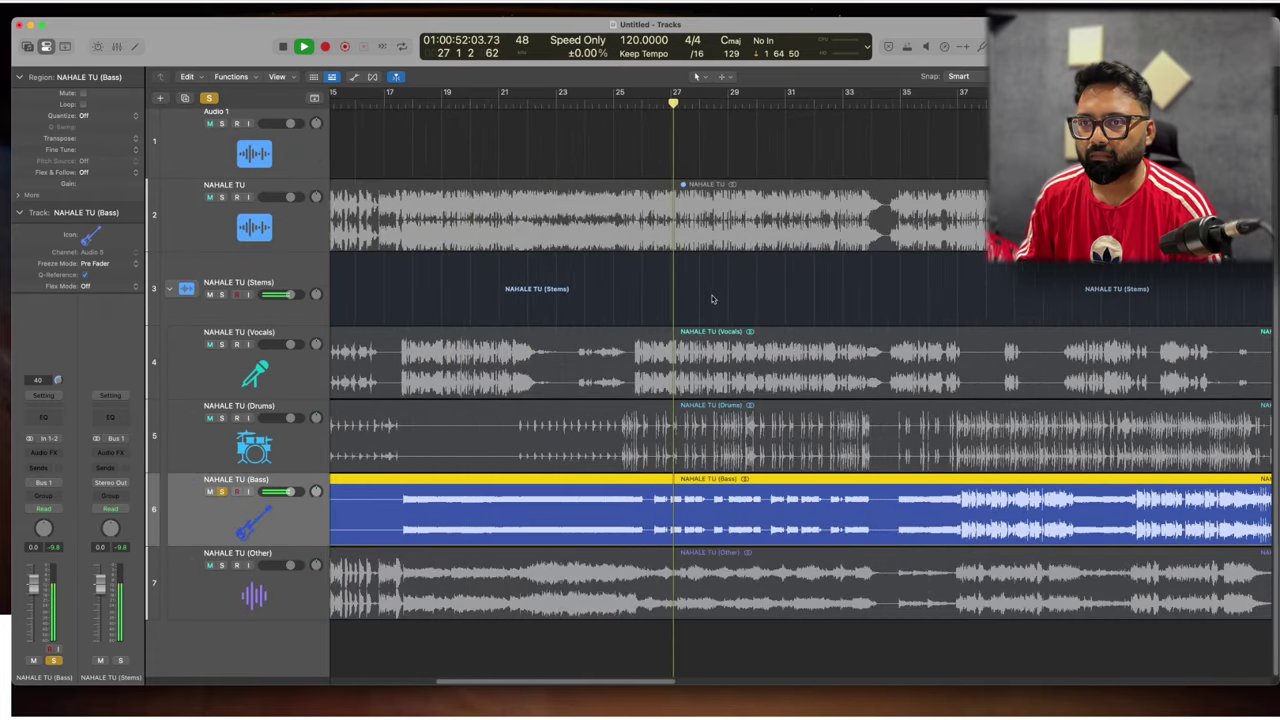
pyautogui.press('super+Down')
pyautogui.scroll(-1, 712, 298)
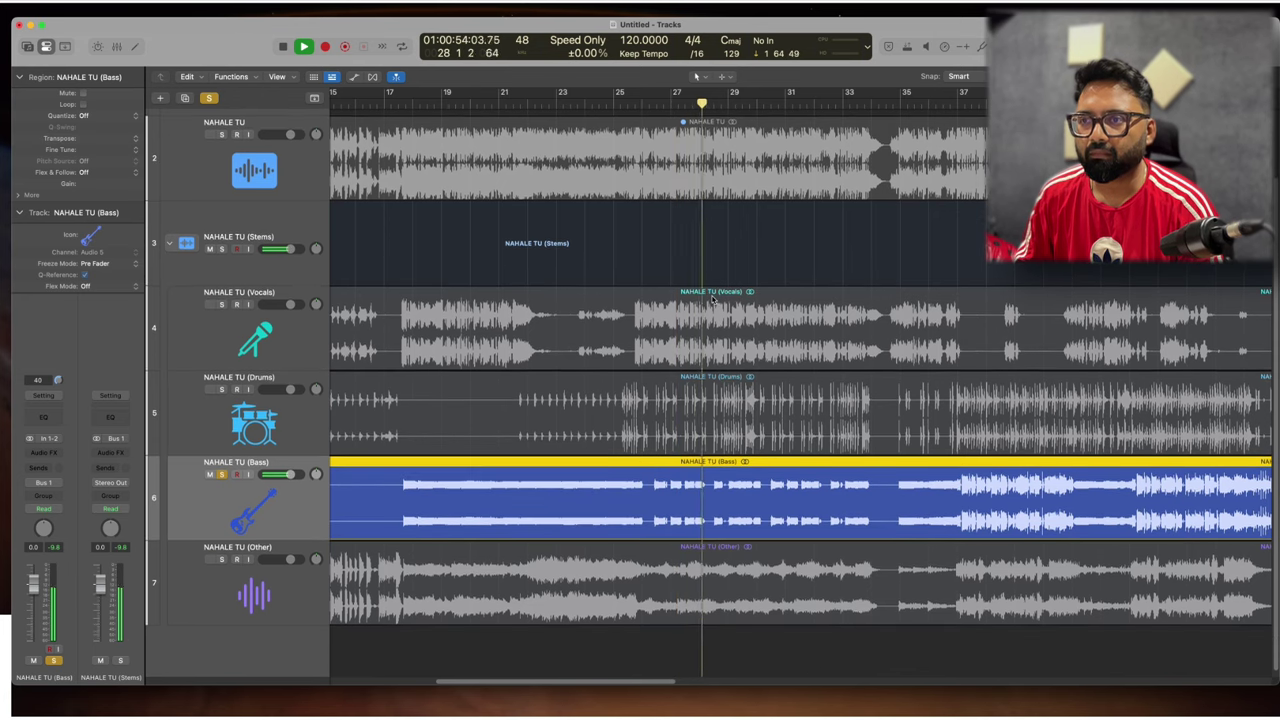
pyautogui.scroll(-1, 712, 298)
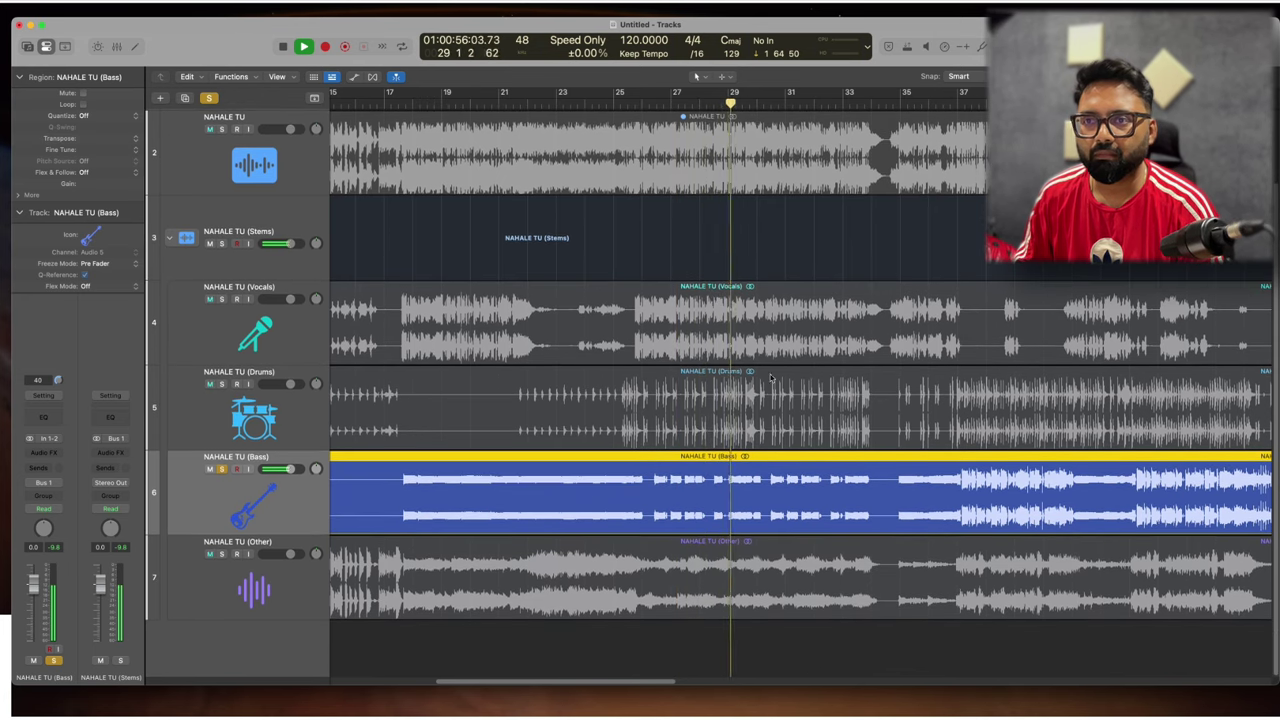
pyautogui.press('space')
# - Play the soloed Bass stem from bar 37, stop playback and clear its solo
pyautogui.click(954, 103)
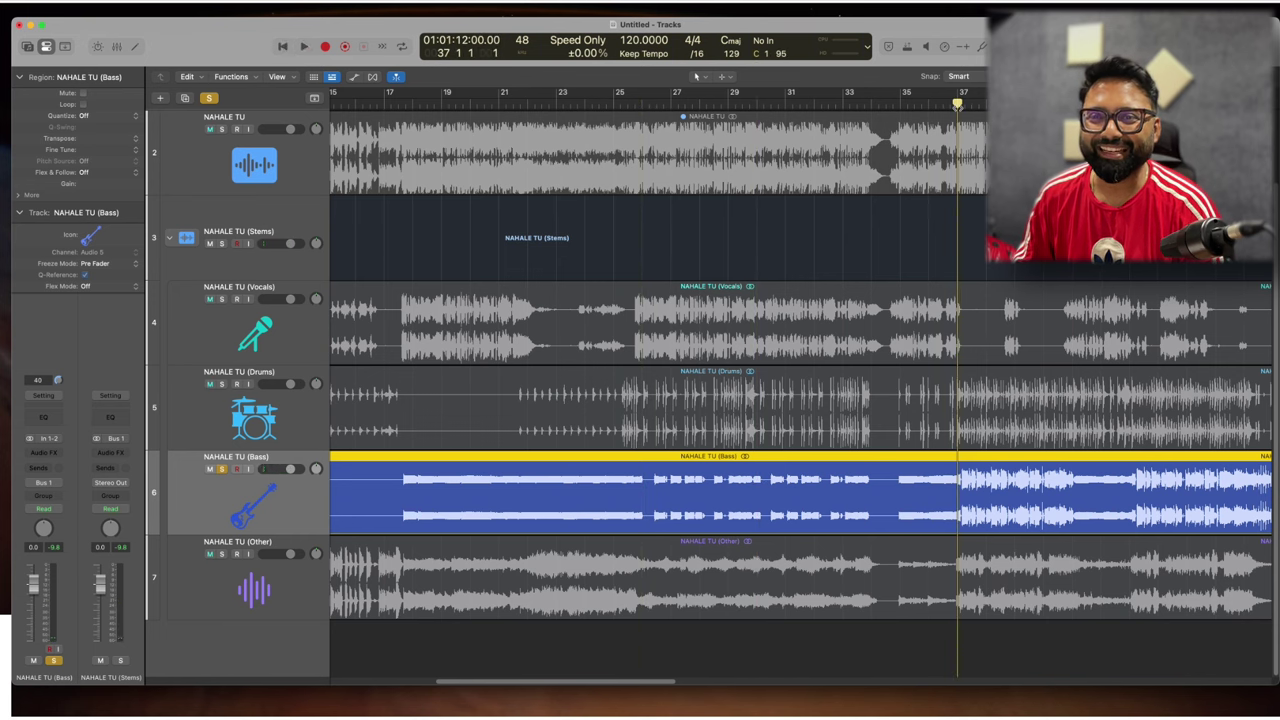
pyautogui.press('space')
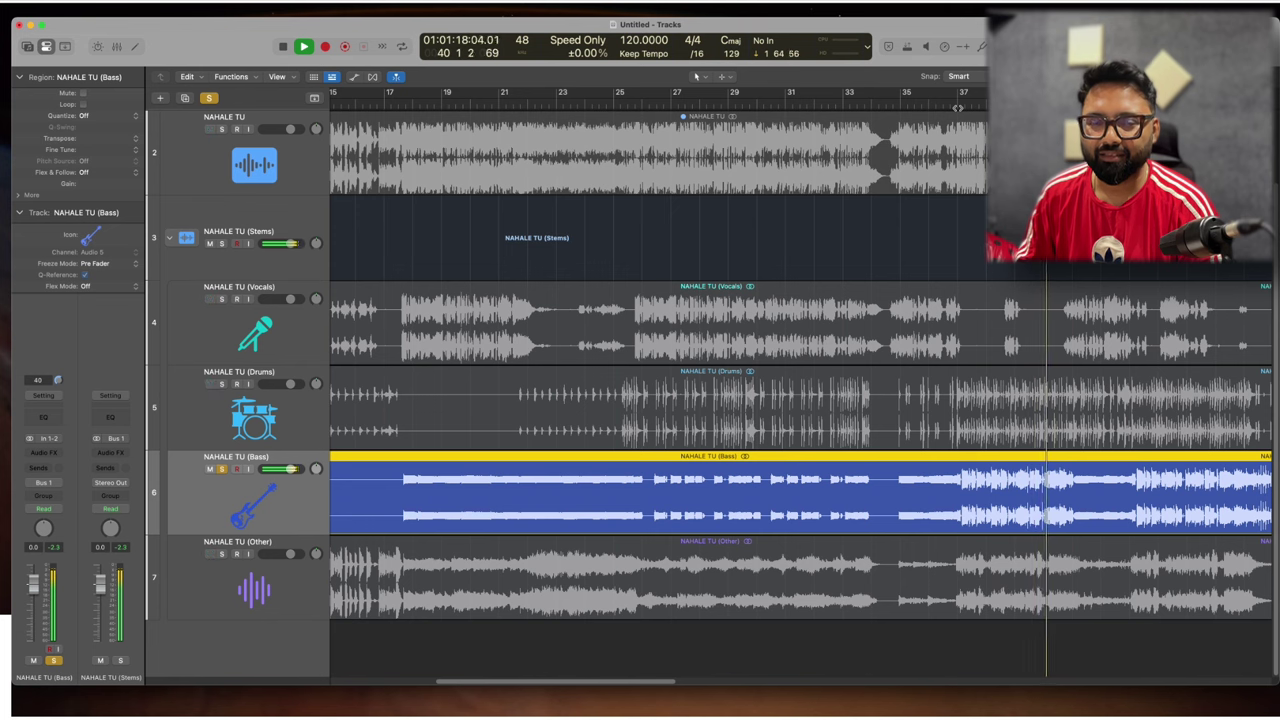
pyautogui.press('space')
pyautogui.click(767, 268)
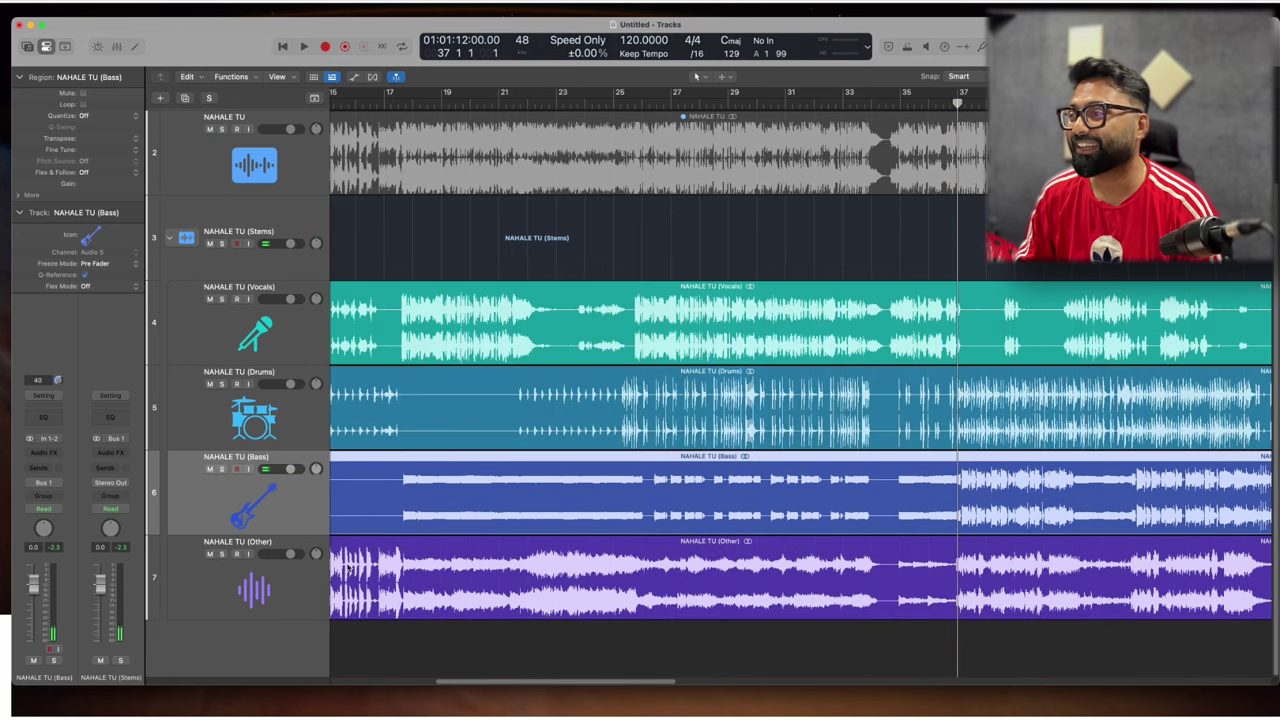
# - Solo the NAHALE TU (Other) stem, play it from bar 37, stop and clear its solo
pyautogui.click(278, 598)
pyautogui.click(222, 554)
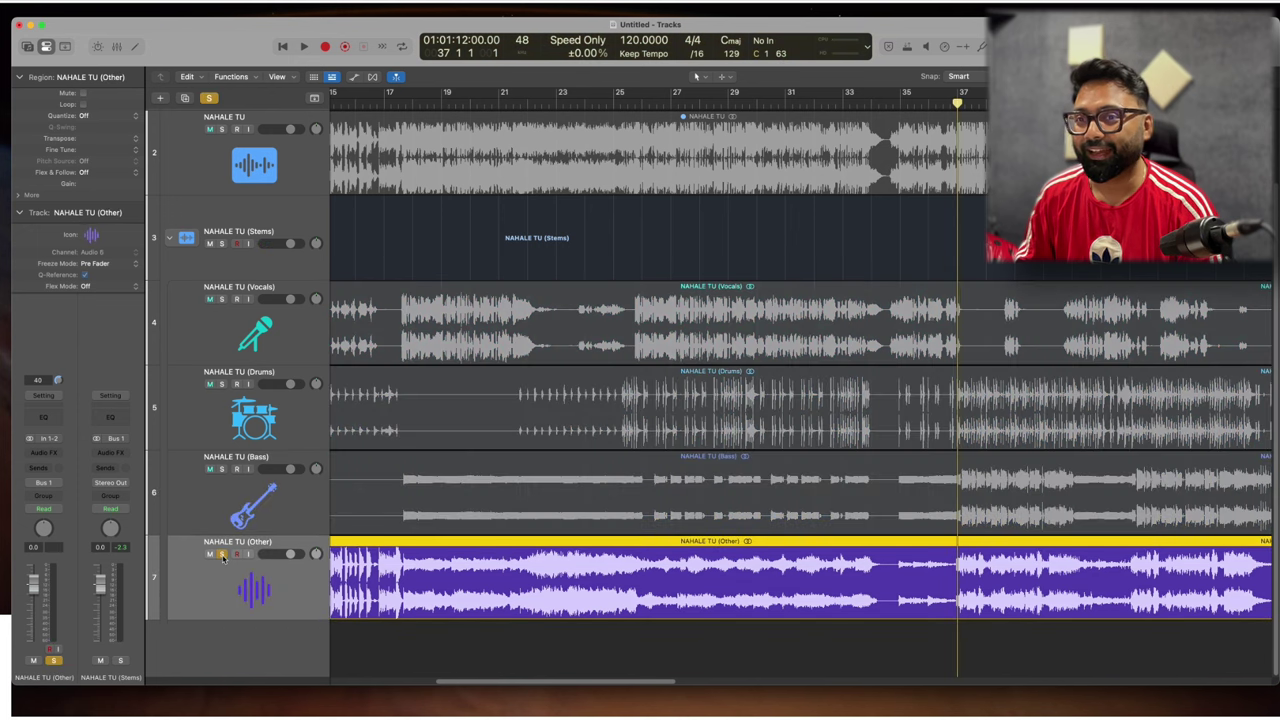
pyautogui.press('space')
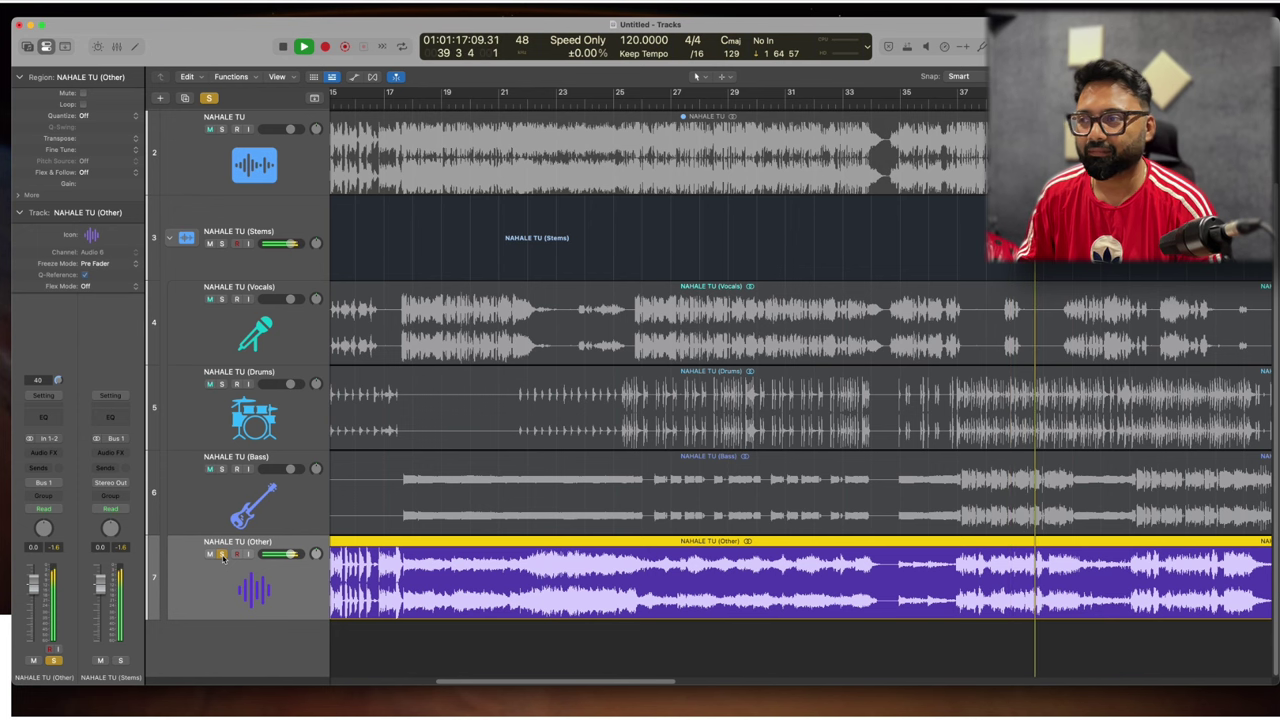
pyautogui.press('space')
pyautogui.click(222, 554)
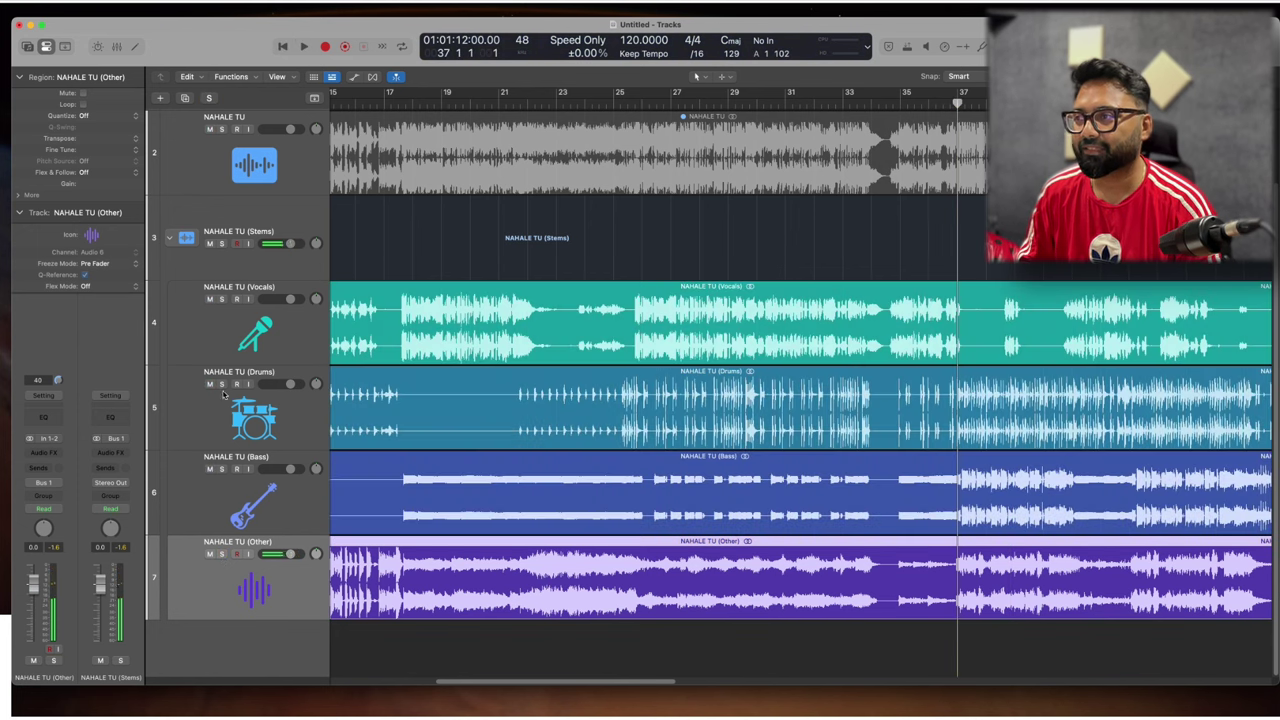
# - Solo the NAHALE TU (Drums) stem and listen to it from bar 37
pyautogui.click(221, 384)
pyautogui.press('space')
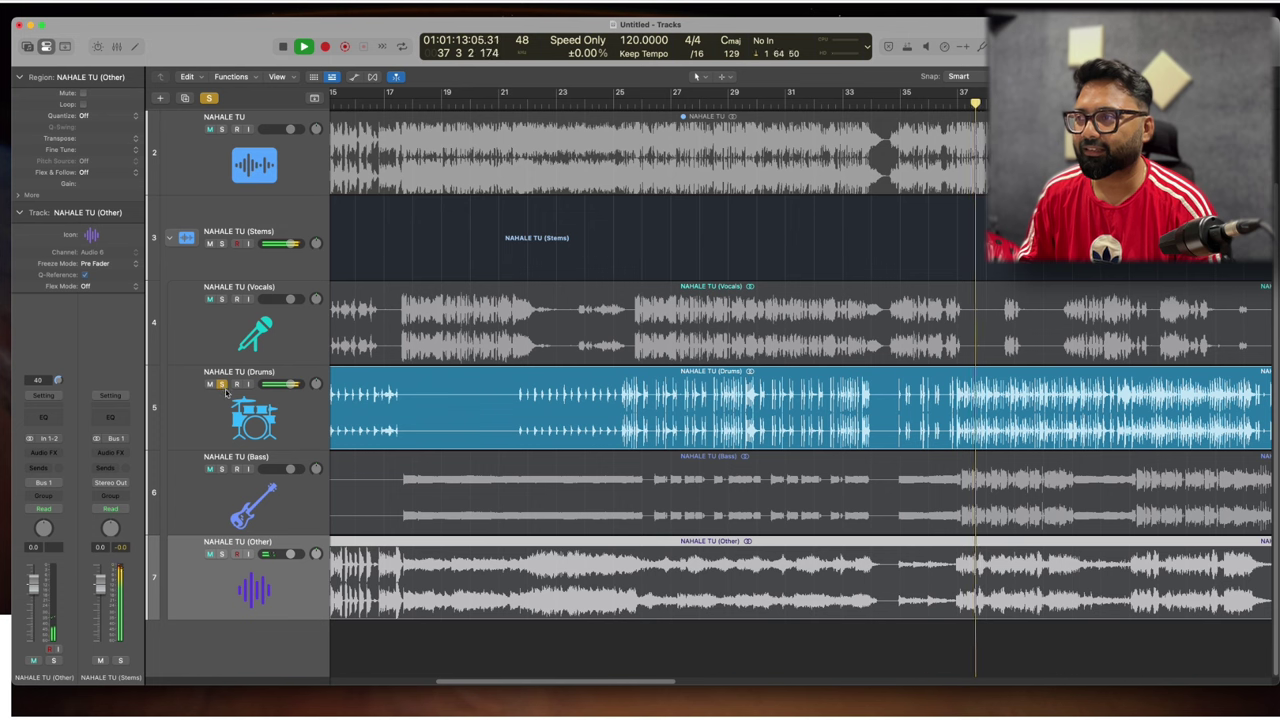
pyautogui.click(238, 425)
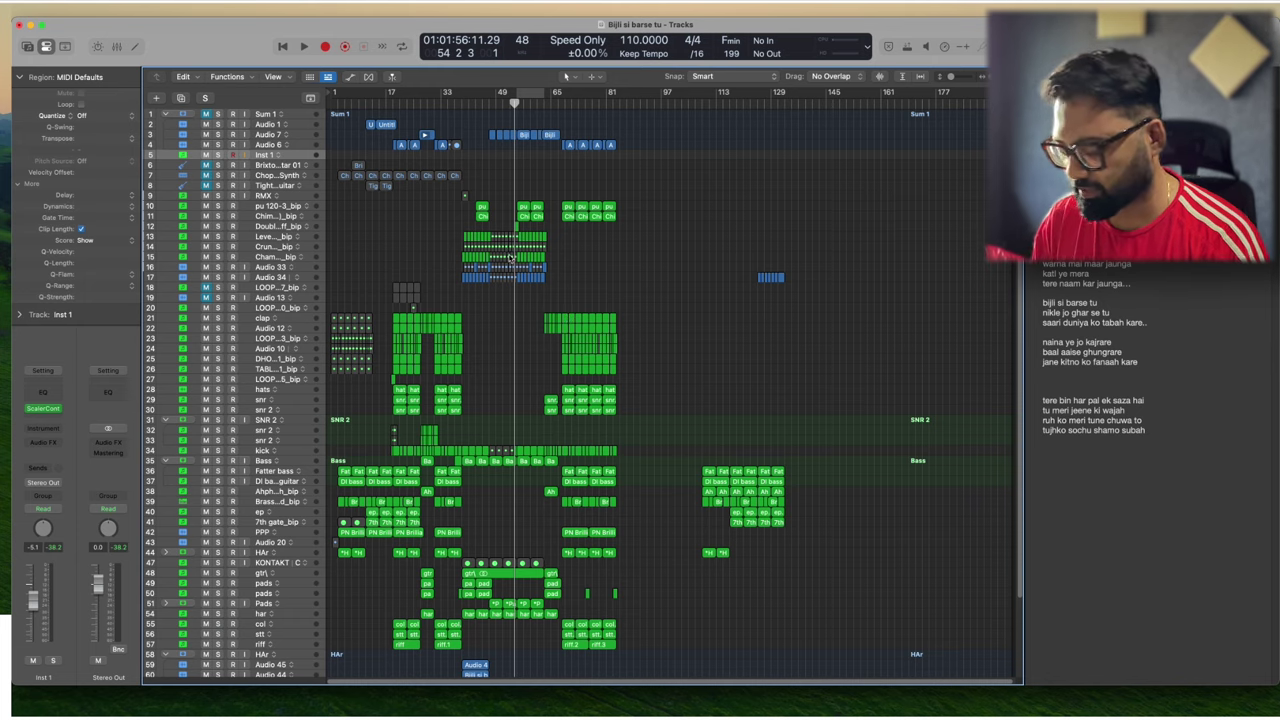
# - In the Bijli si barse tu project, show the global tracks and hide Tempo, Marker and Arrangement, leaving only Chord and Signature
pyautogui.press('g')
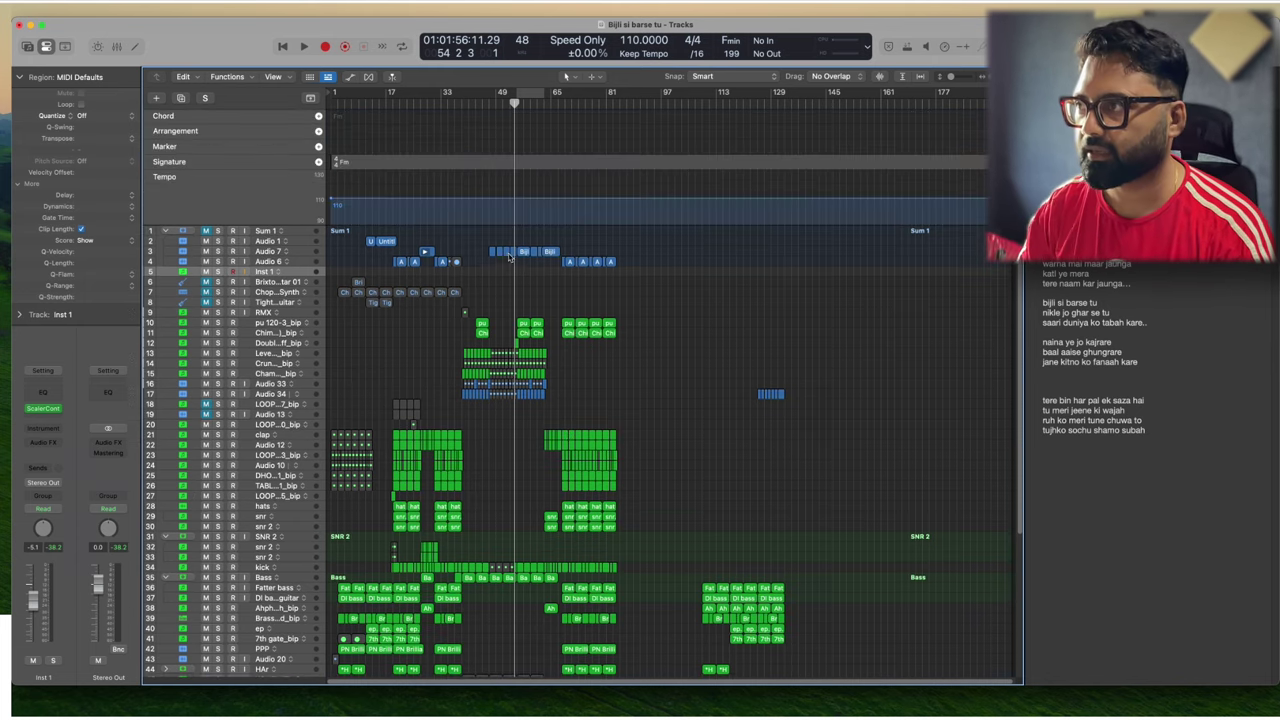
pyautogui.rightClick(282, 184)
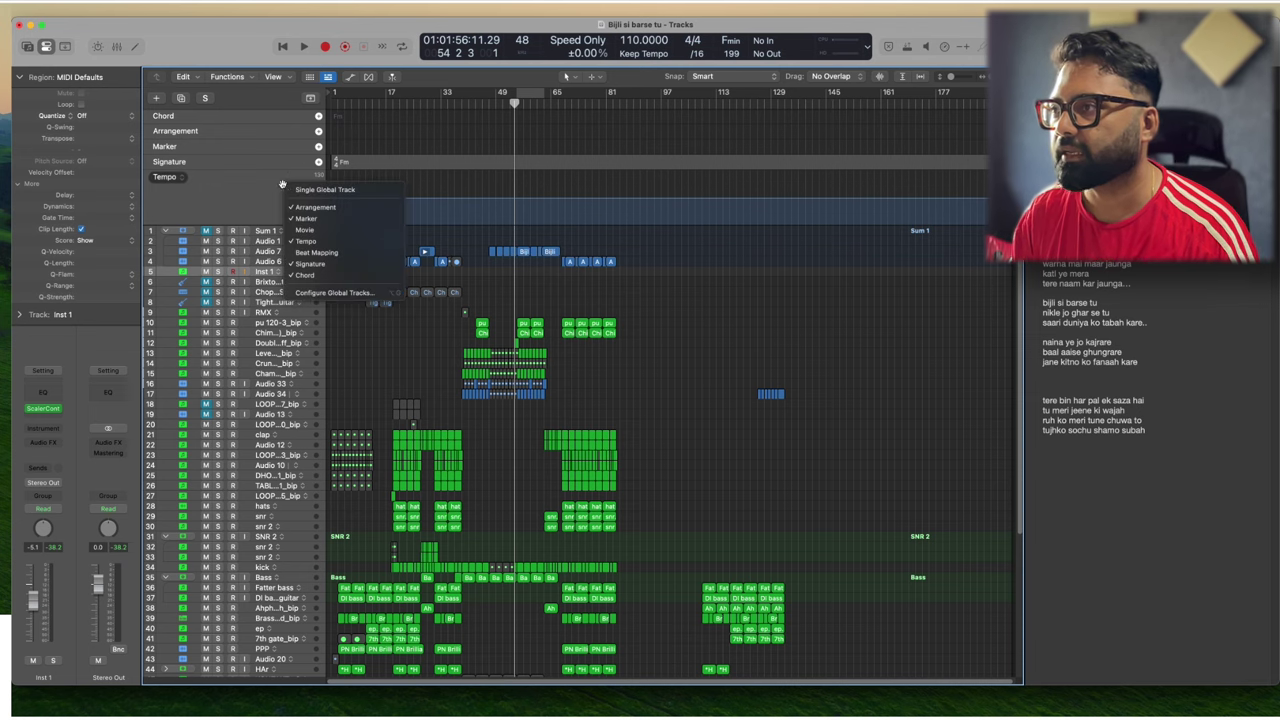
pyautogui.click(331, 243)
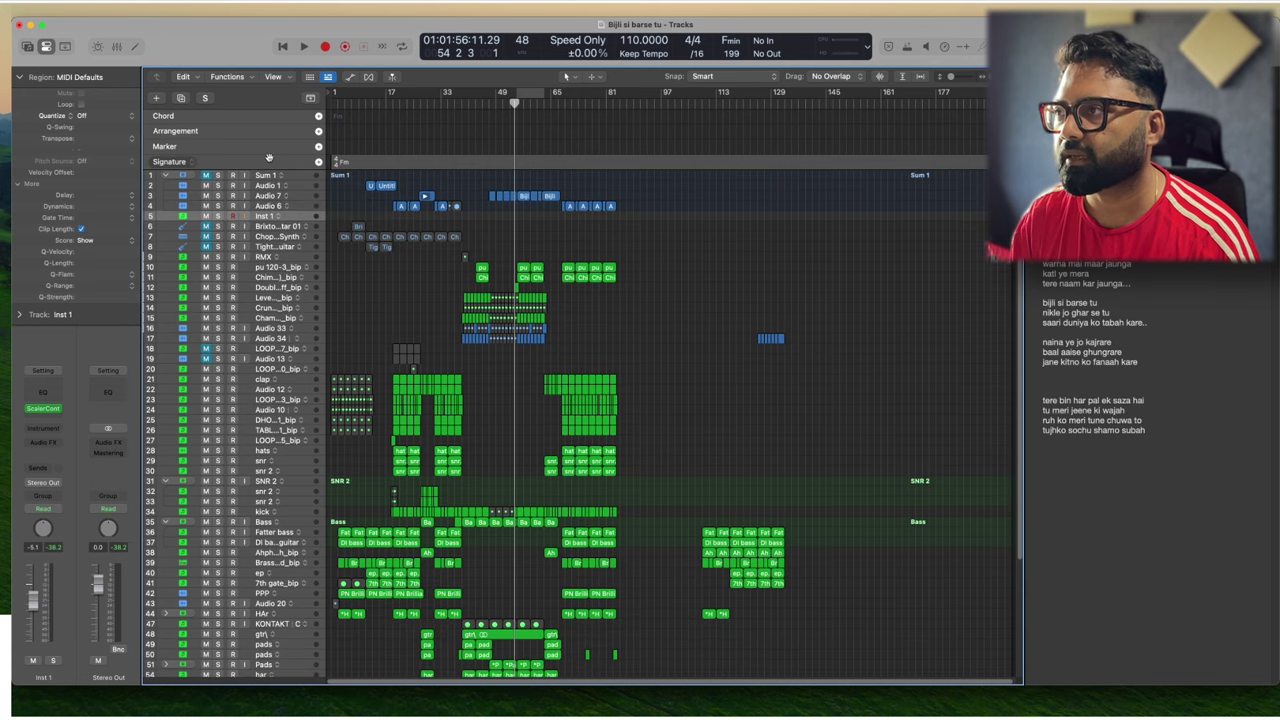
pyautogui.rightClick(264, 148)
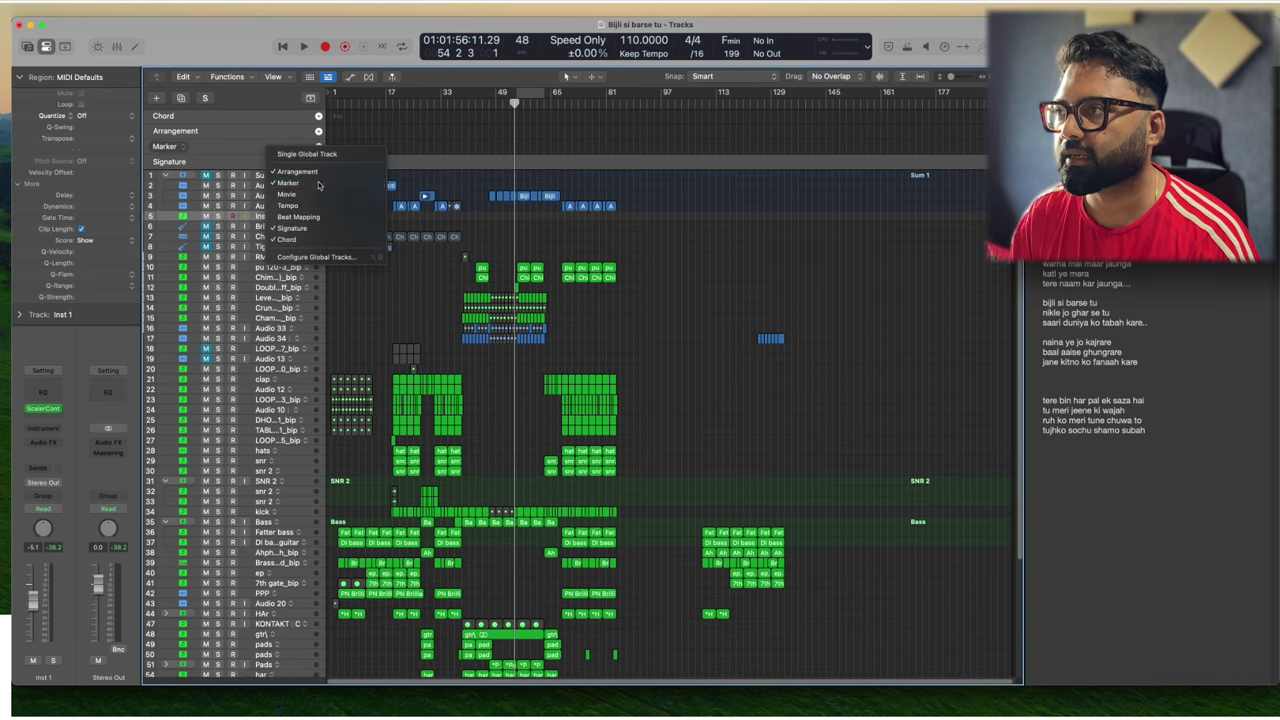
pyautogui.click(290, 184)
pyautogui.rightClick(270, 116)
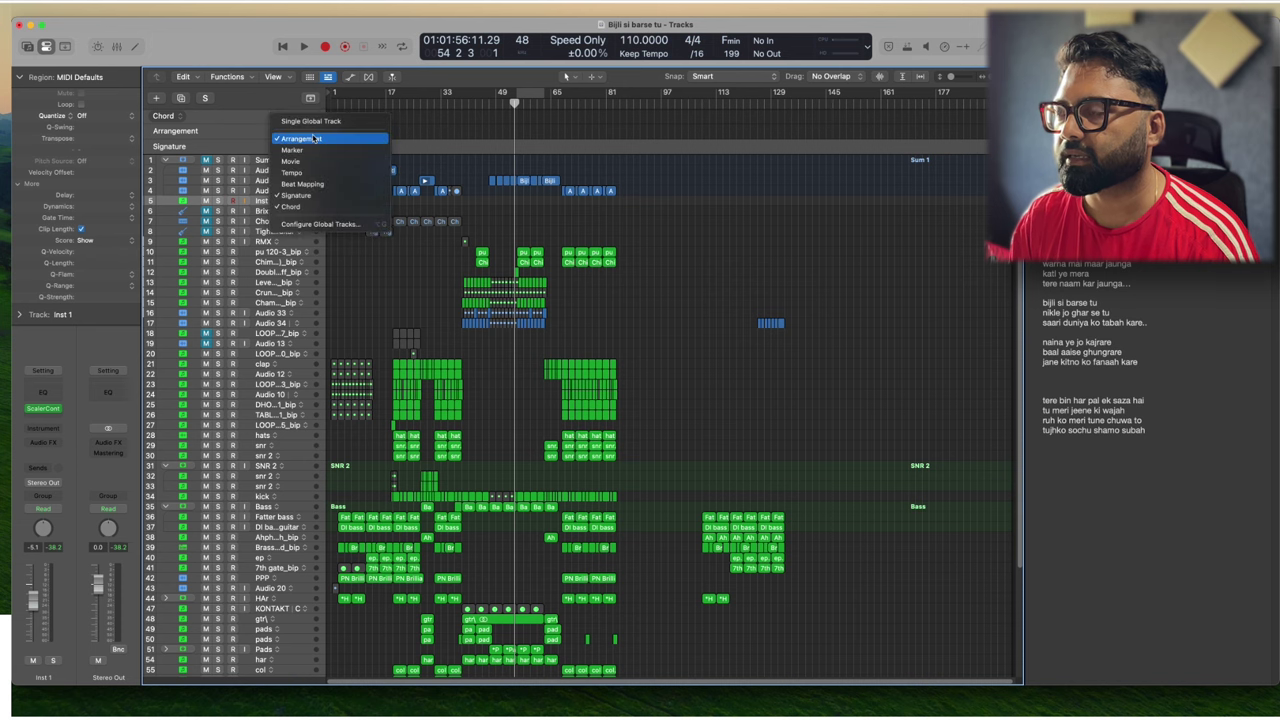
pyautogui.click(314, 139)
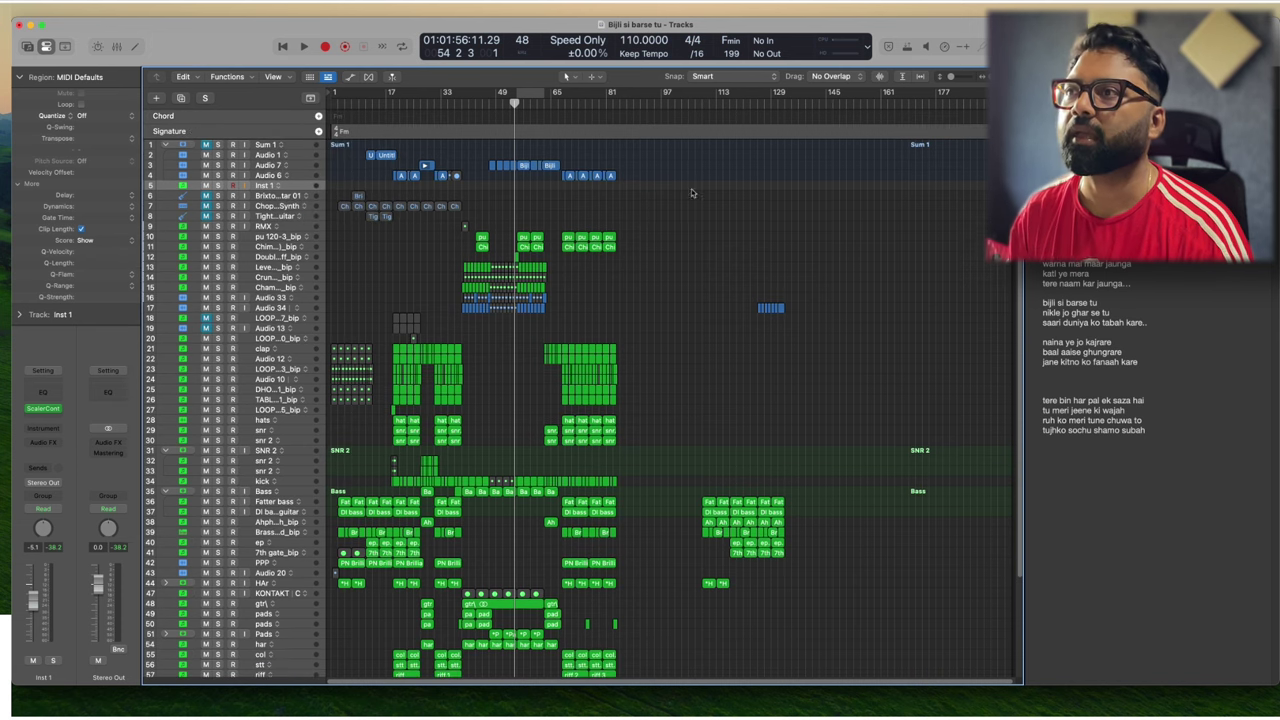
# - Place the playhead at bar 55 in the arrangement
pyautogui.press('super+Right')
pyautogui.press('super+Right')
pyautogui.press('super+Right')
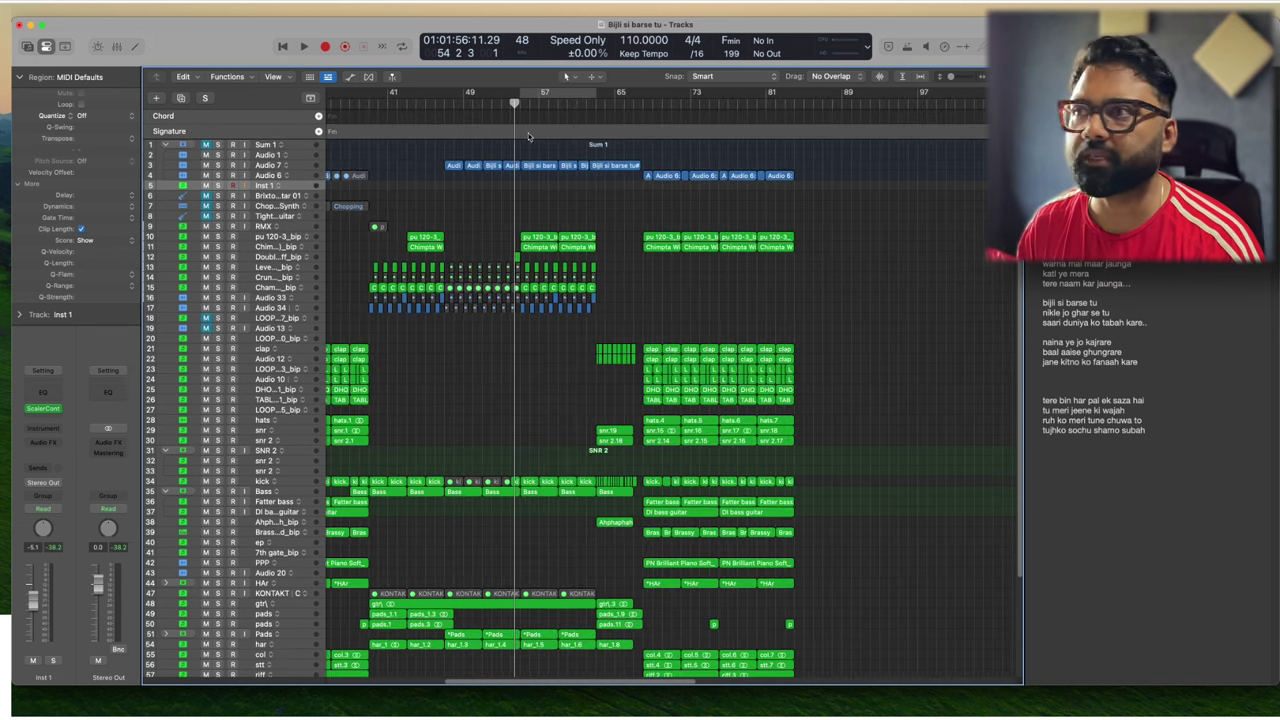
pyautogui.moveTo(515, 112); pyautogui.dragTo(521, 114)
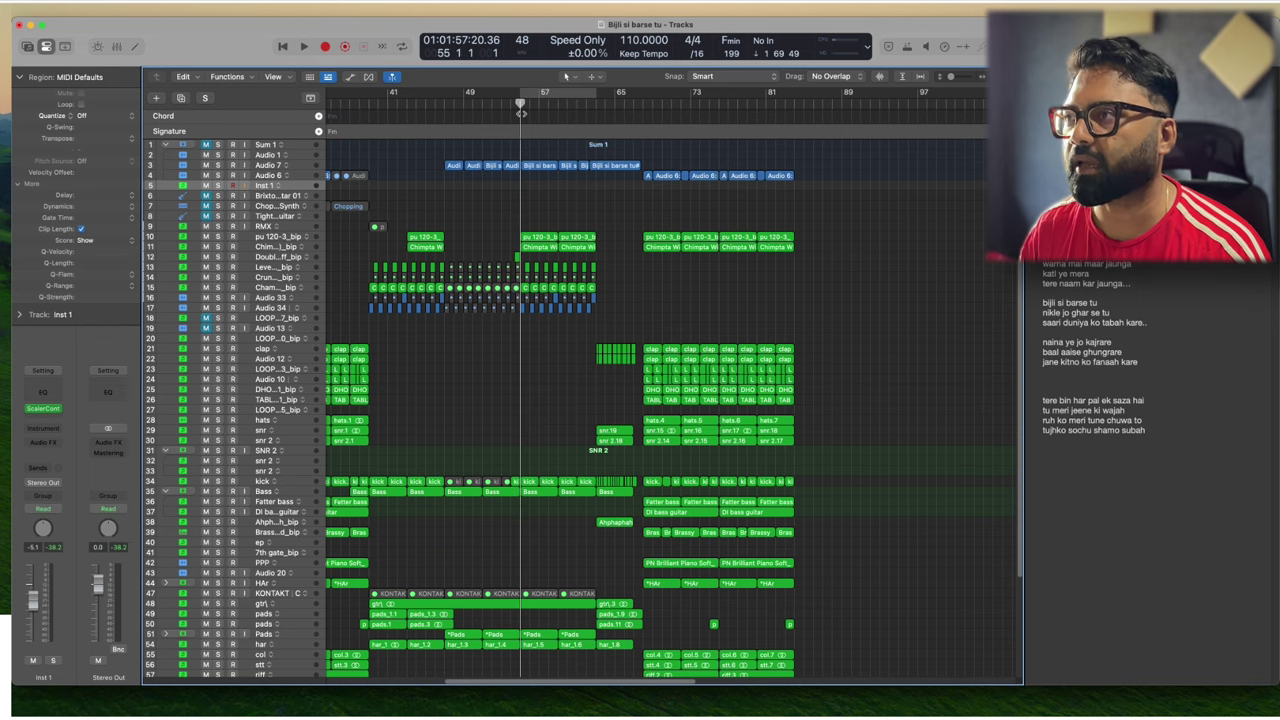
# - Move the Signature global track above the Chord track and create an Fm chord at bar 55
pyautogui.click(318, 131)
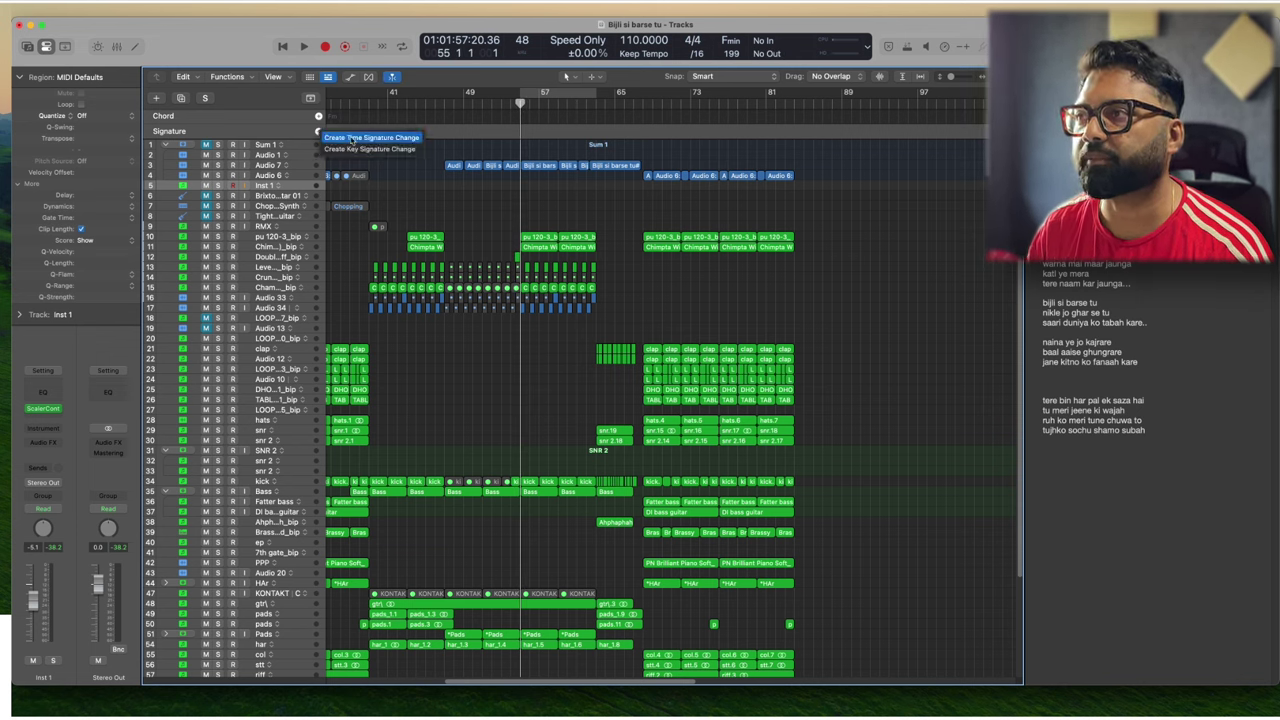
pyautogui.click(267, 131)
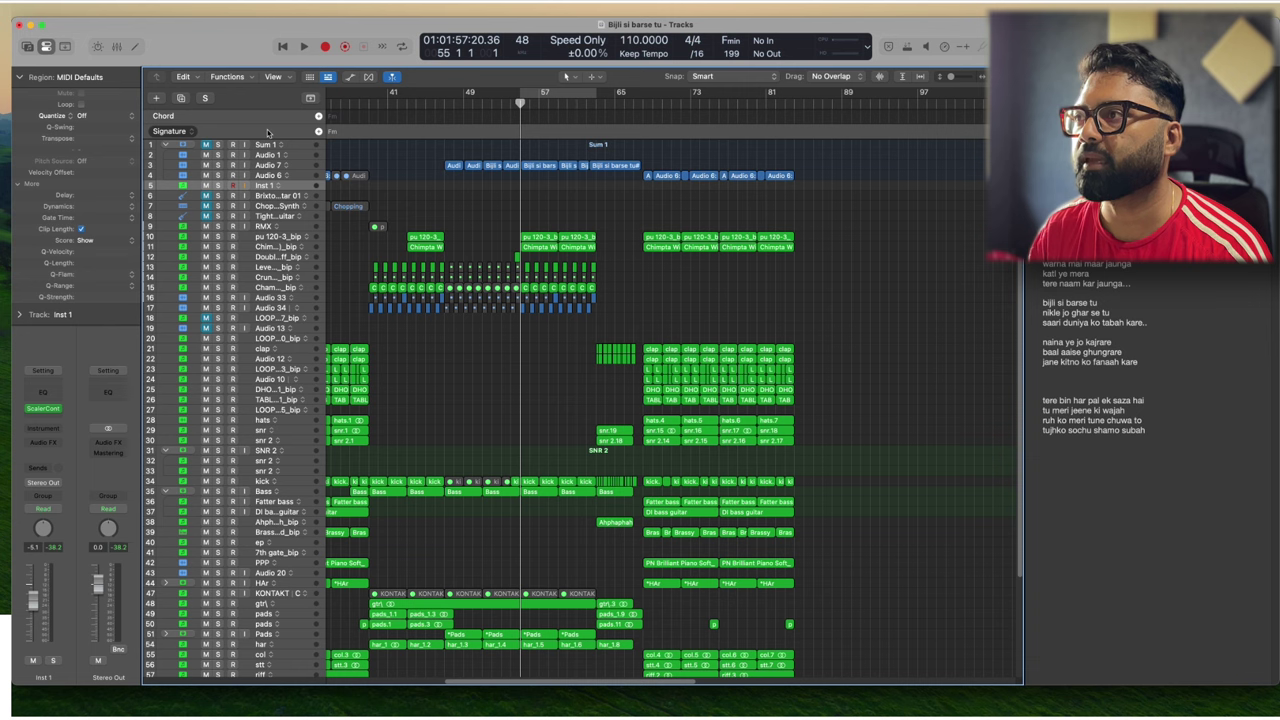
pyautogui.moveTo(266, 119); pyautogui.dragTo(267, 126)
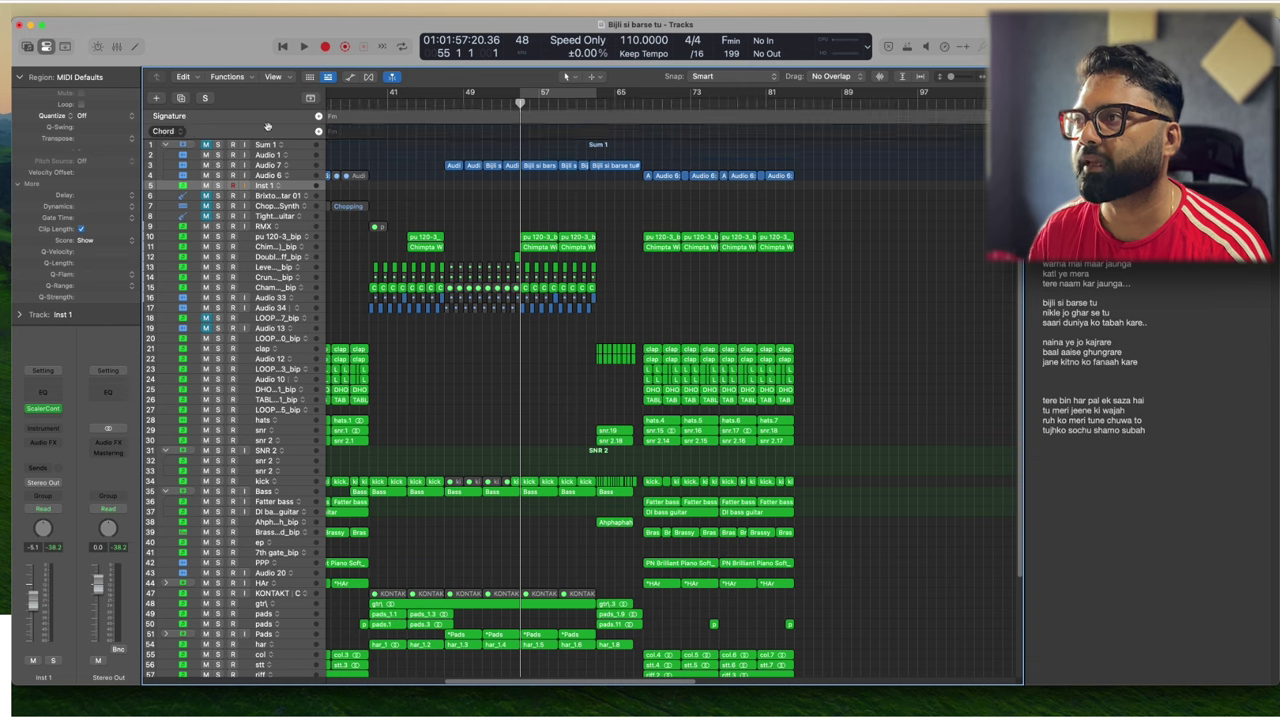
pyautogui.click(318, 131)
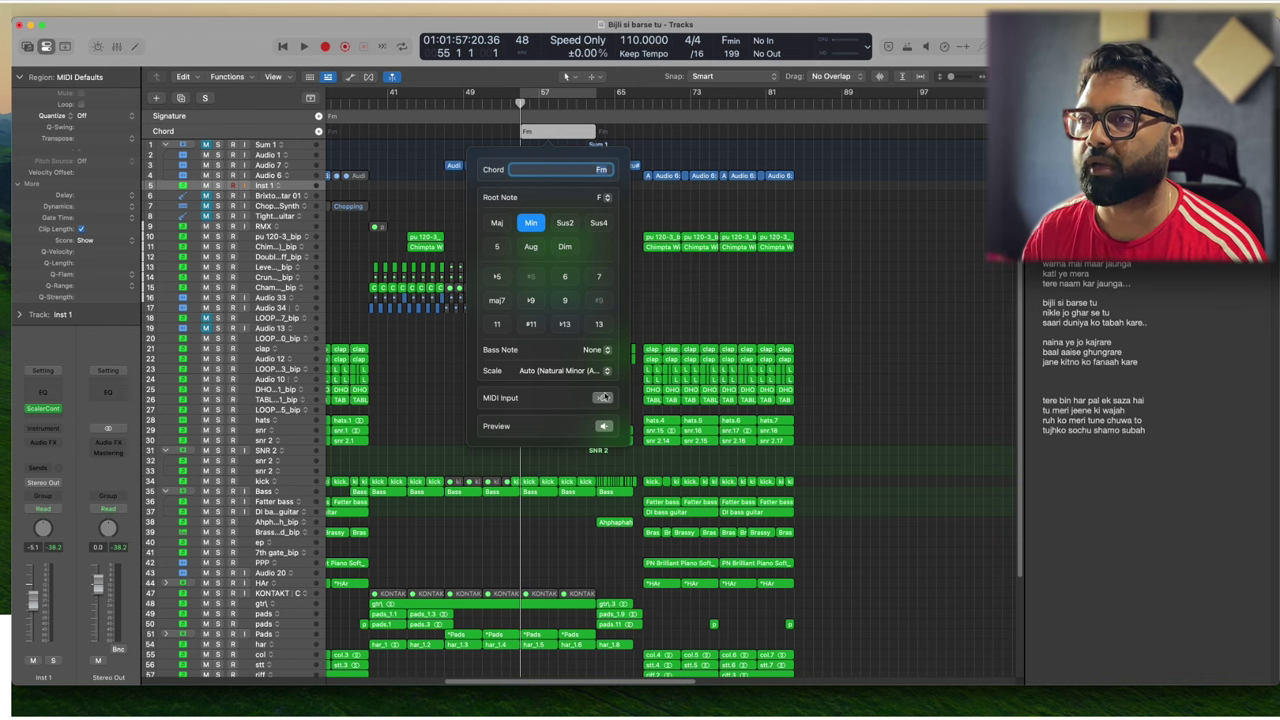
# - Add D# at bar 56, C# at bar 57 and Fm midway through bar 57 in the Chord track, ending the progression at bar 58
pyautogui.moveTo(529, 106); pyautogui.dragTo(534, 121)
pyautogui.press('super+Right')
pyautogui.press('super+Right')
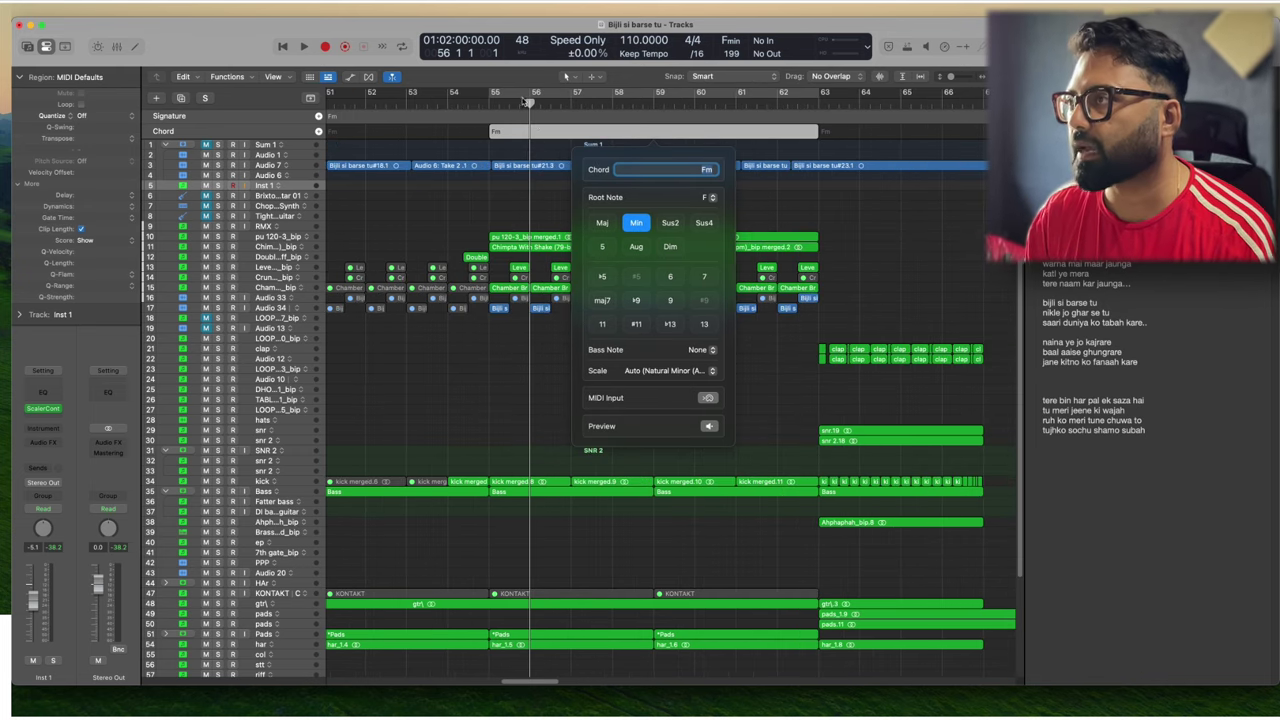
pyautogui.click(121, 8)
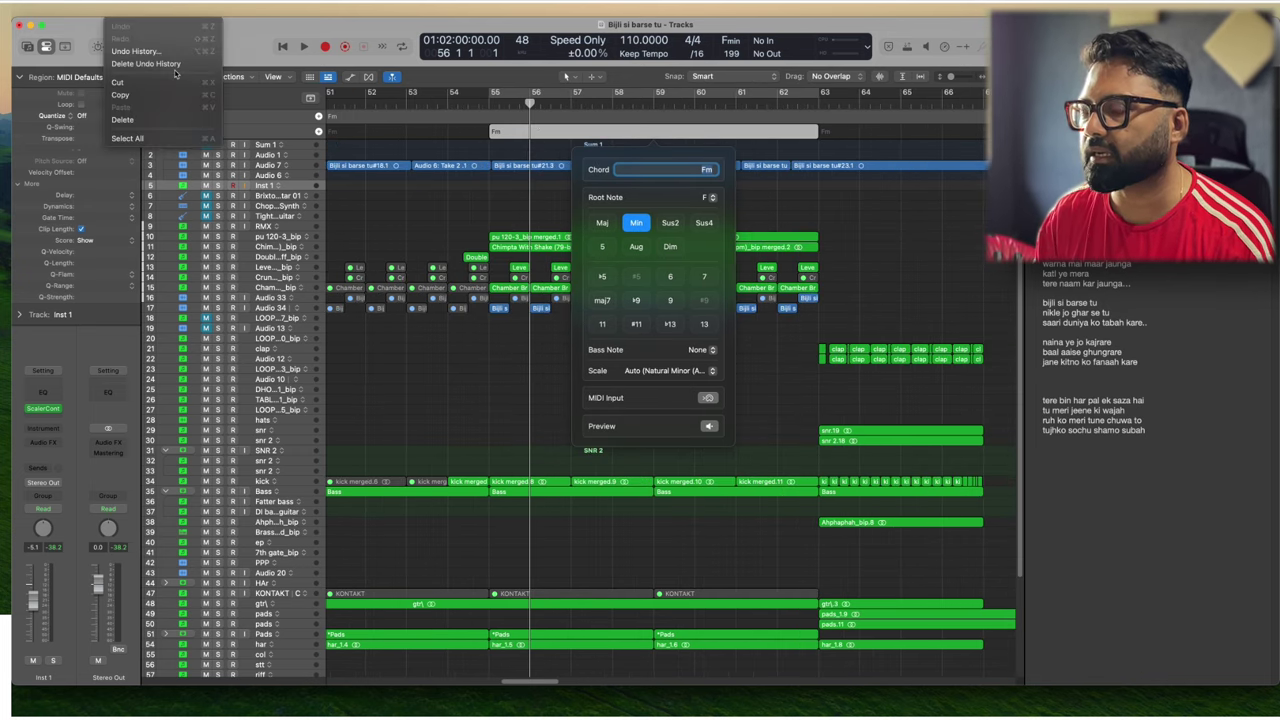
pyautogui.click(692, 158)
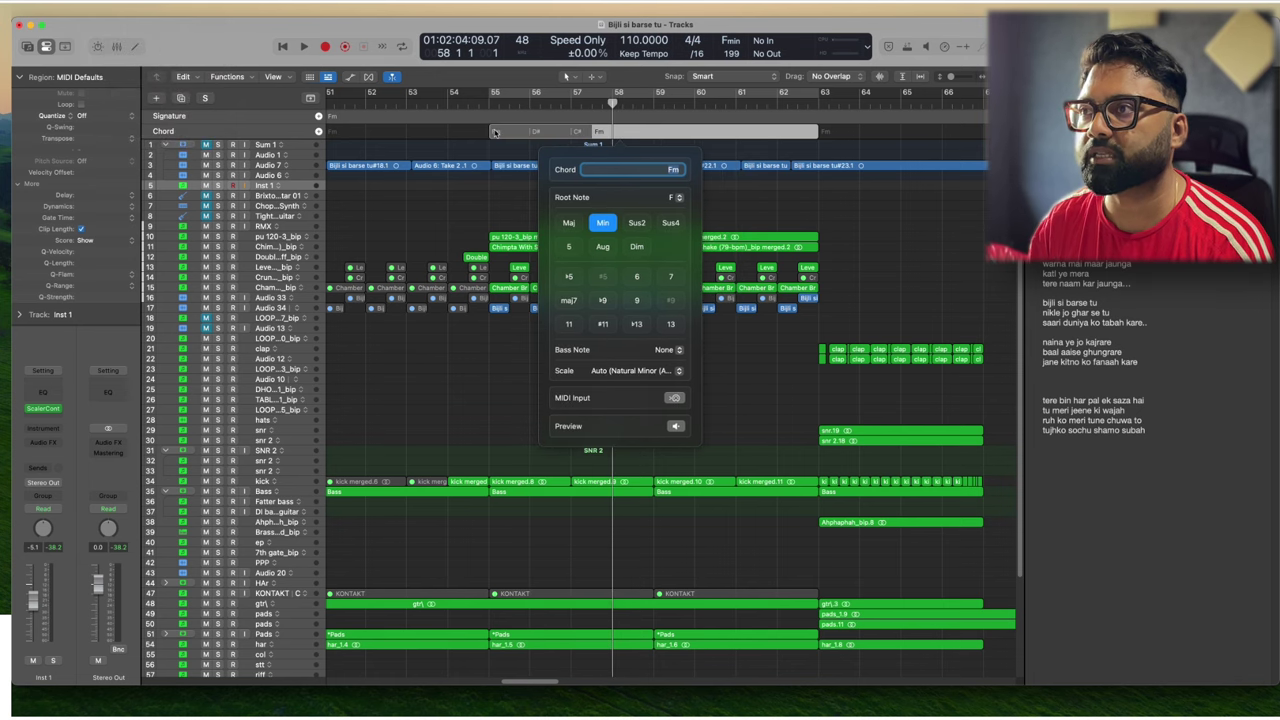
pyautogui.click(501, 133)
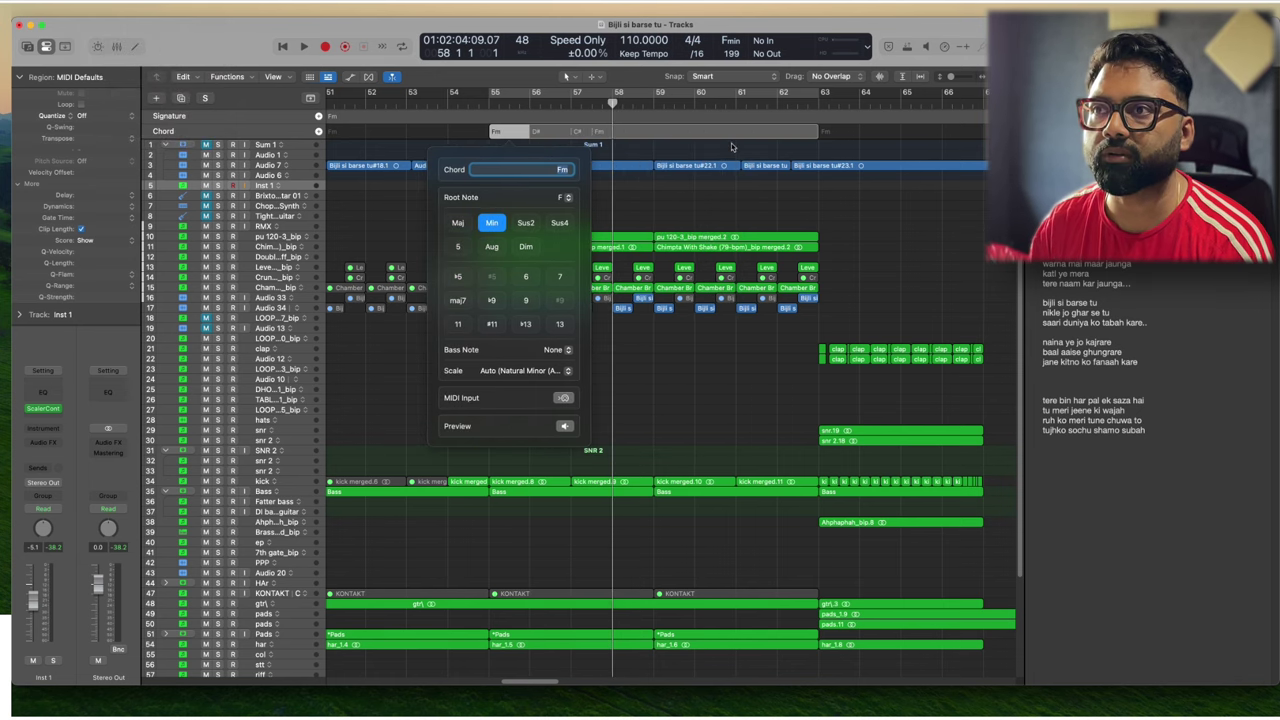
pyautogui.click(731, 147)
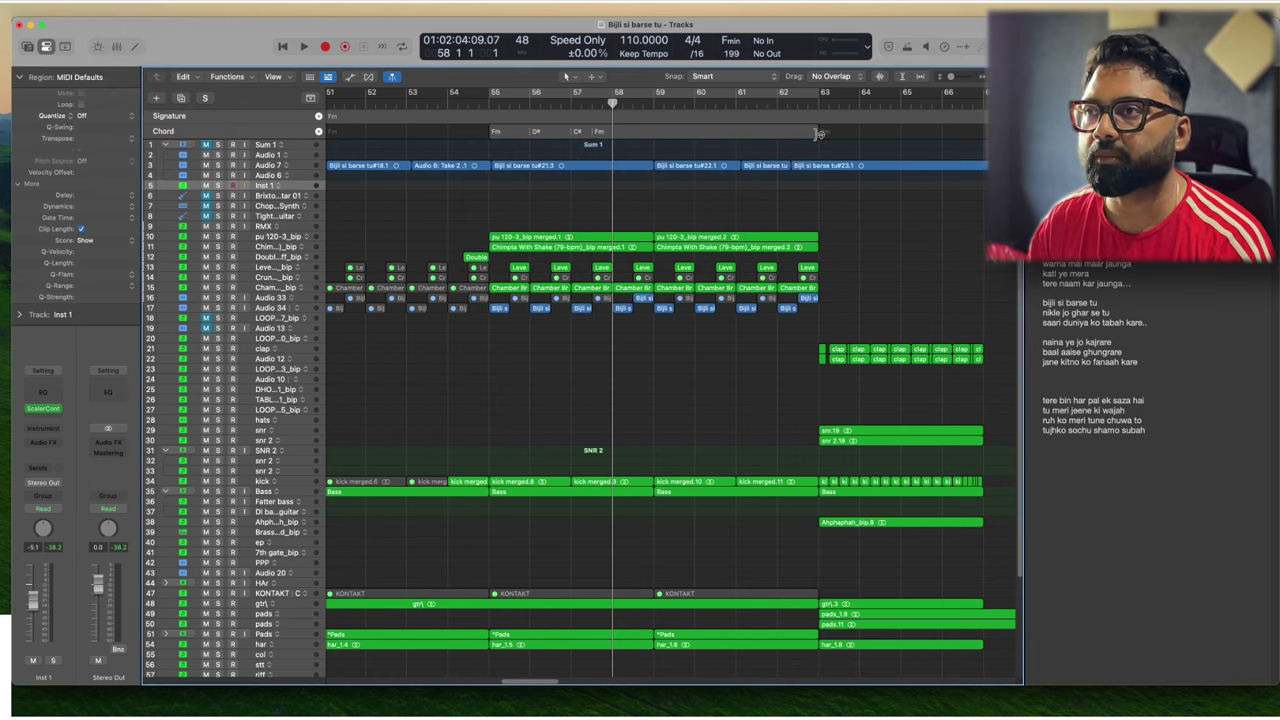
pyautogui.moveTo(817, 134); pyautogui.dragTo(606, 134)
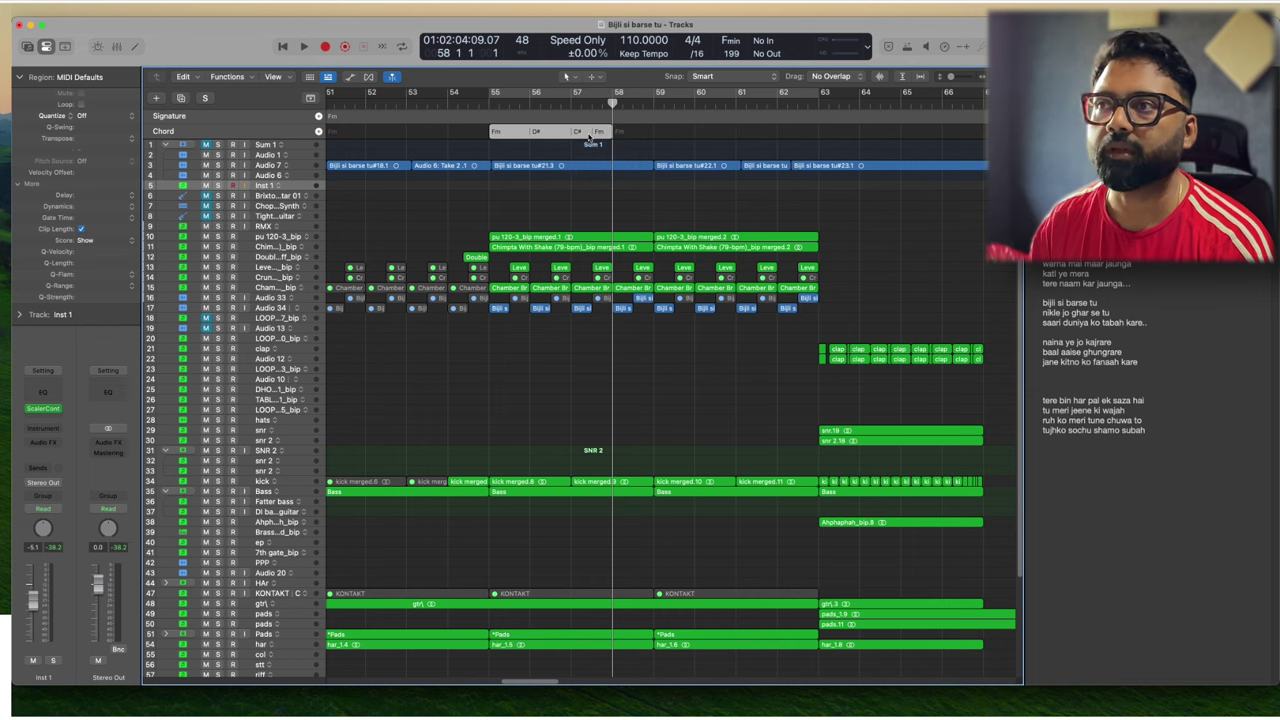
pyautogui.moveTo(553, 135); pyautogui.dragTo(674, 140)
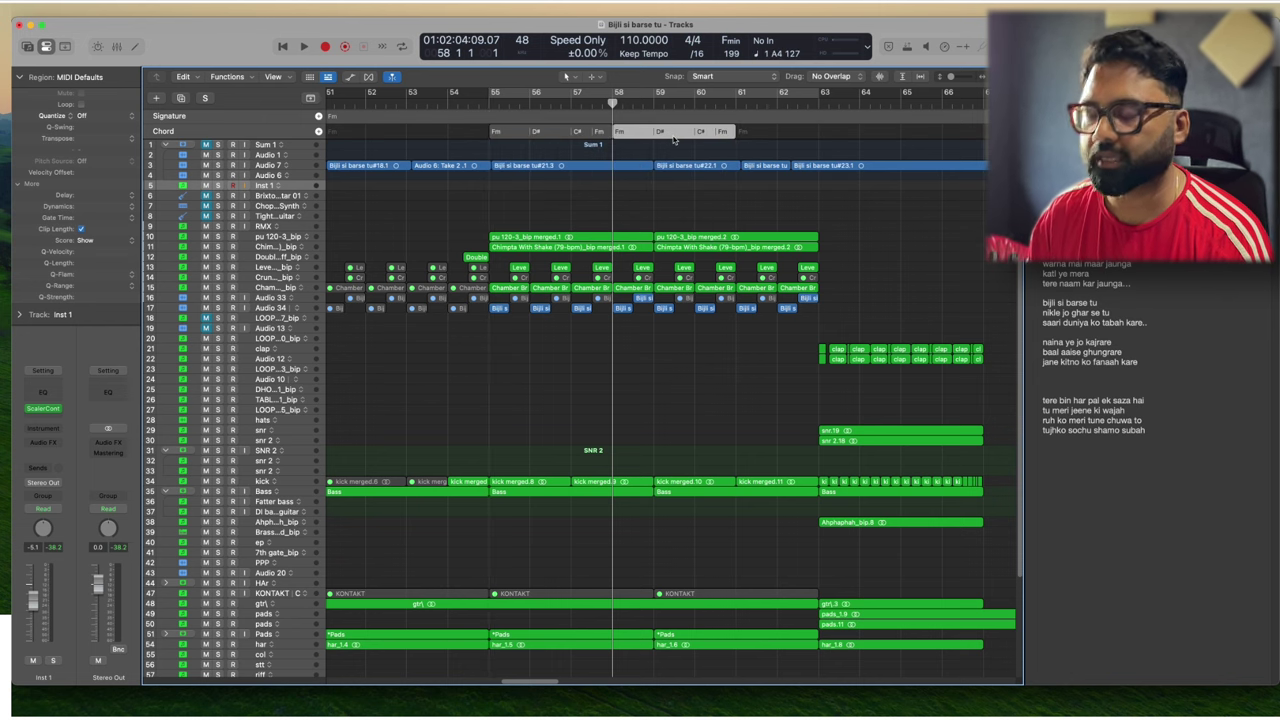
pyautogui.press('super+z')
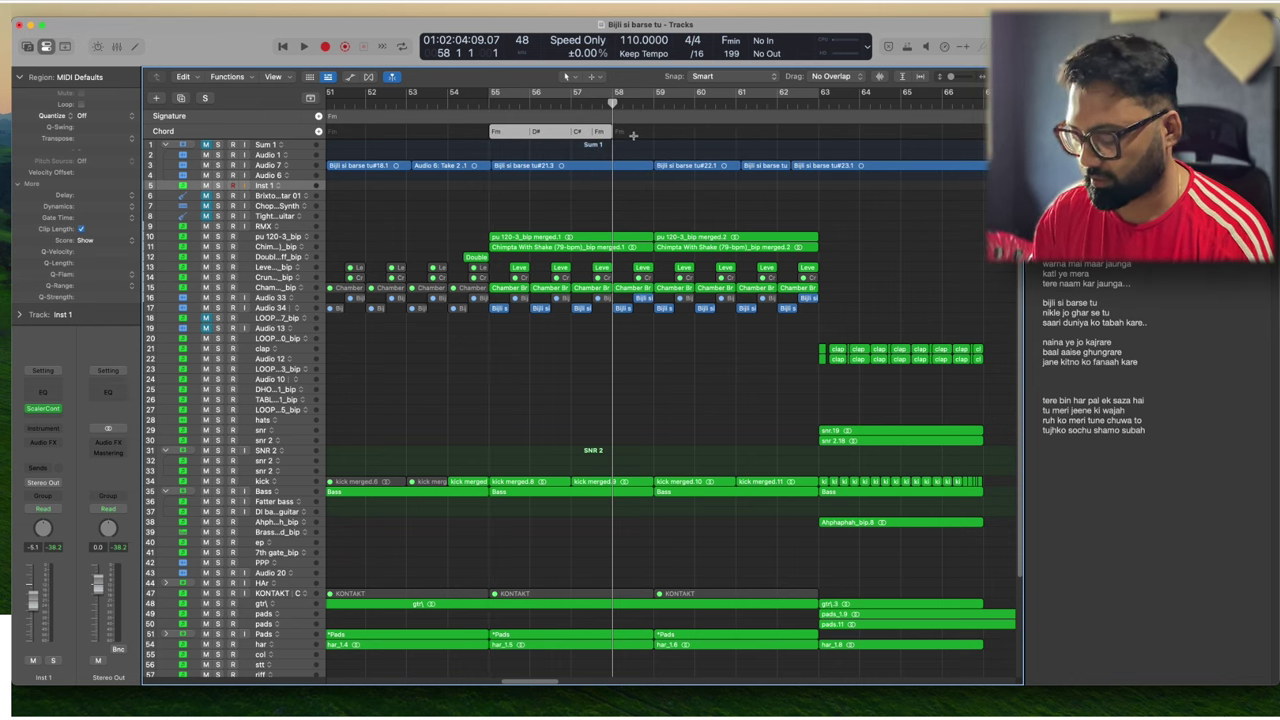
pyautogui.press('super+d')
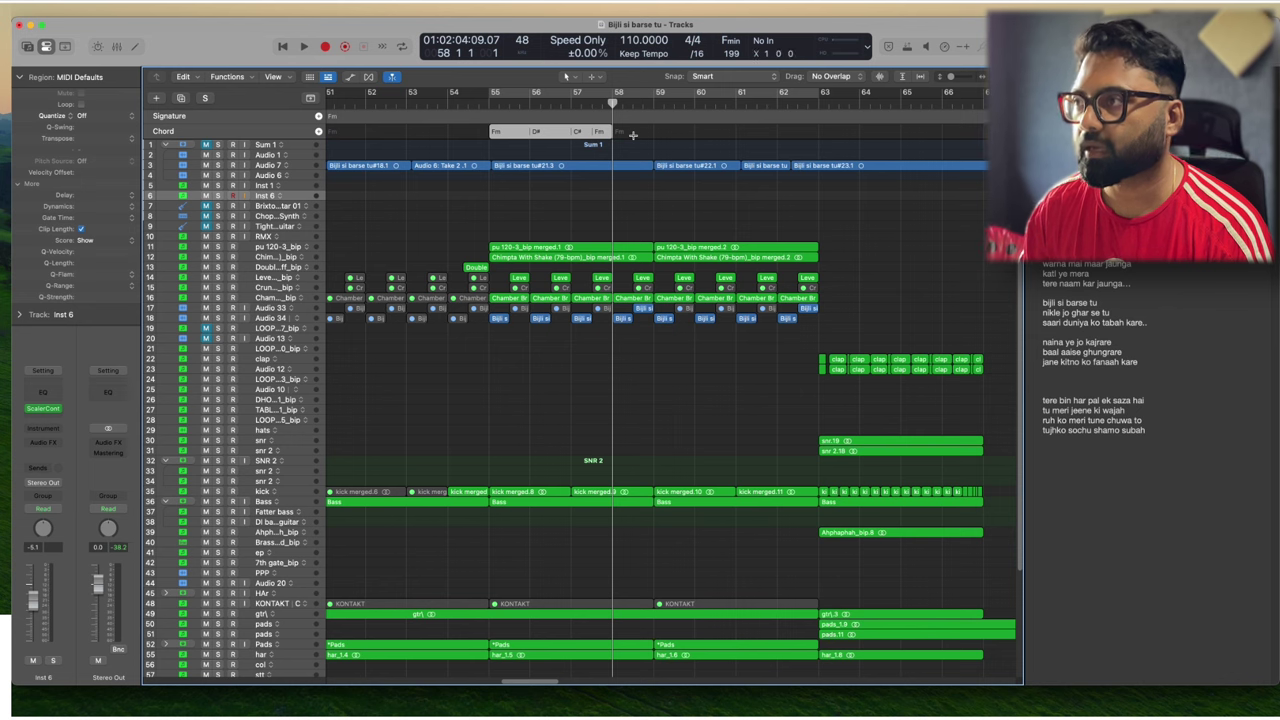
pyautogui.press('super+z')
pyautogui.rightClick(536, 133)
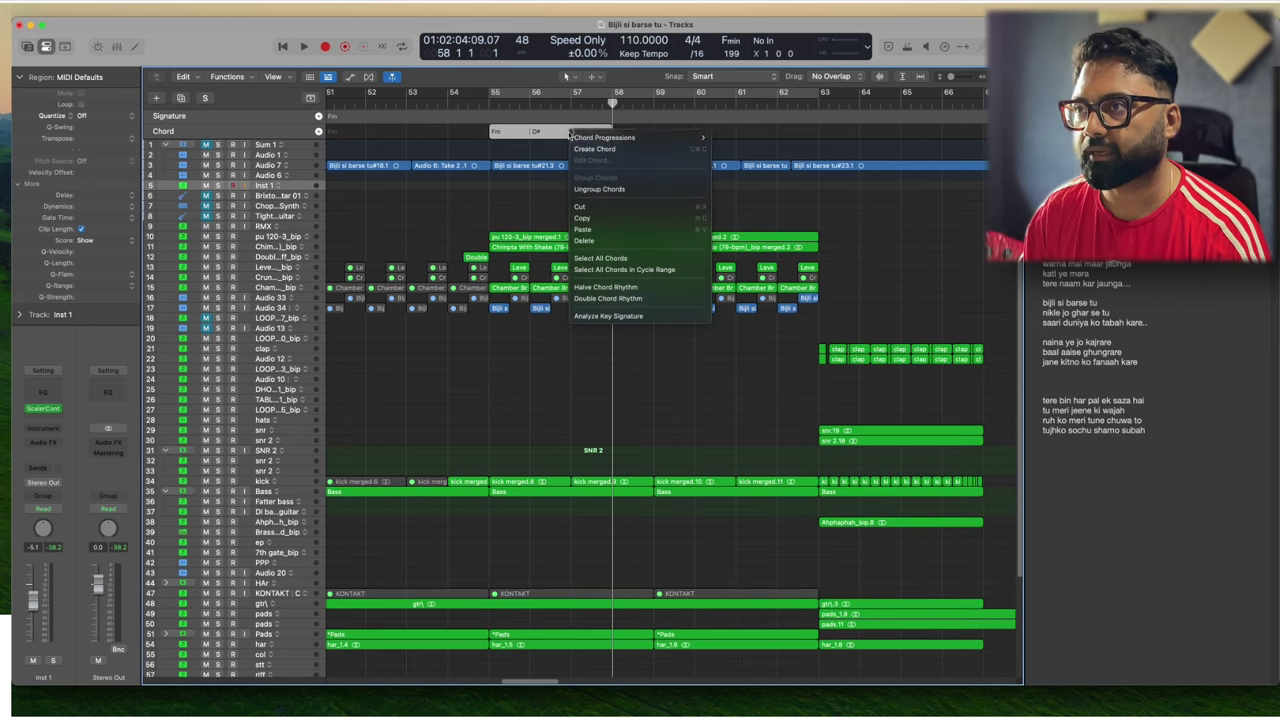
pyautogui.click(532, 141)
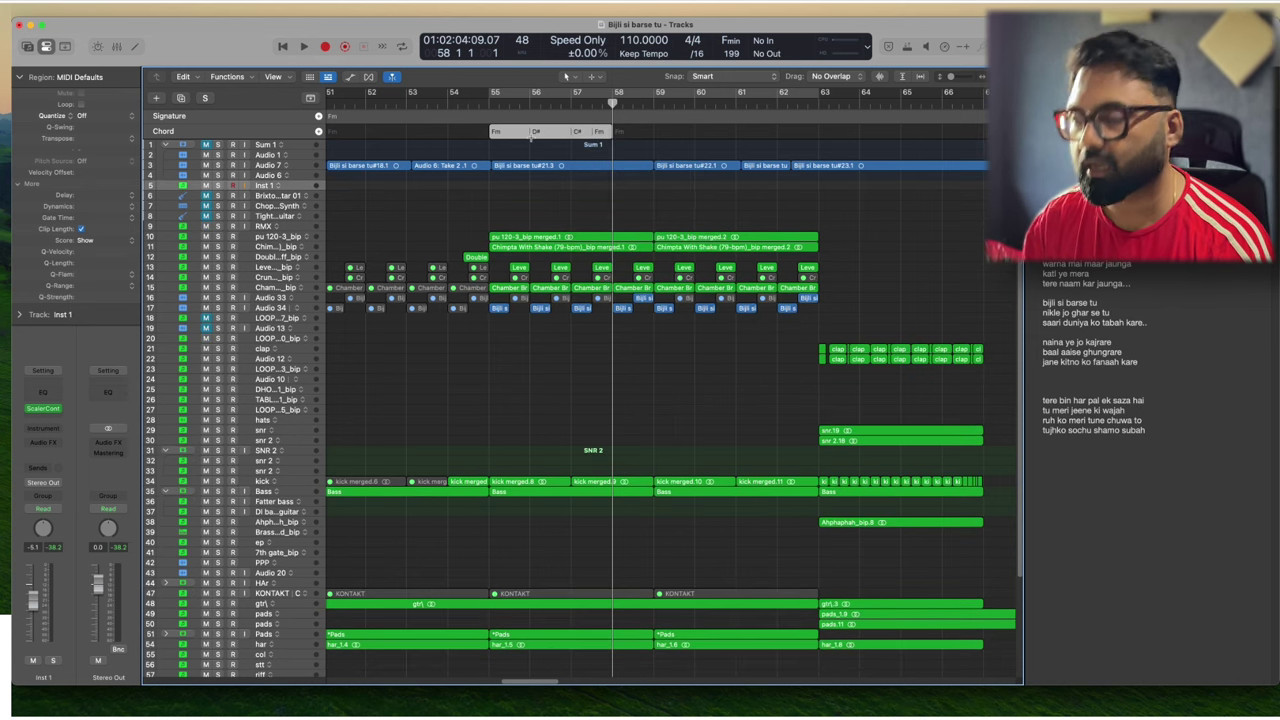
# - Repeat the selected chord progression once from bar 58 and play the arrangement briefly from bar 55
pyautogui.press('super+r')
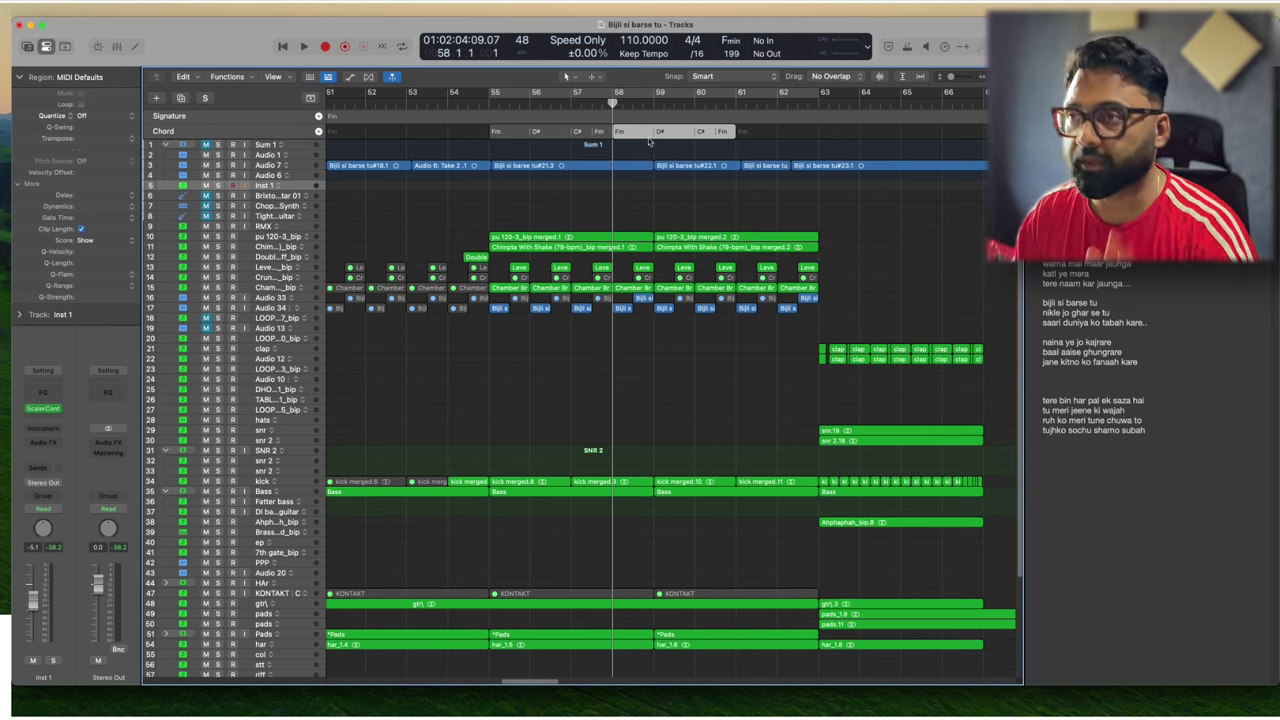
pyautogui.scroll(-3, 698, 150)
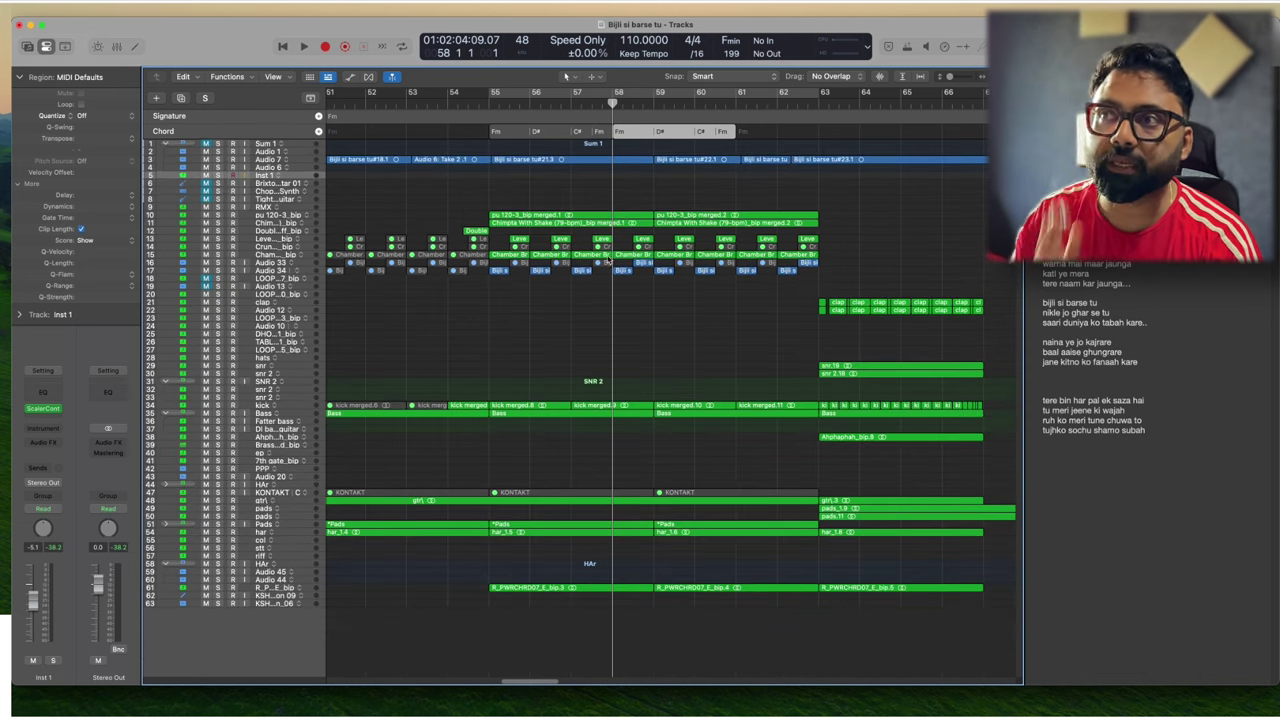
pyautogui.click(490, 107)
pyautogui.press('space')
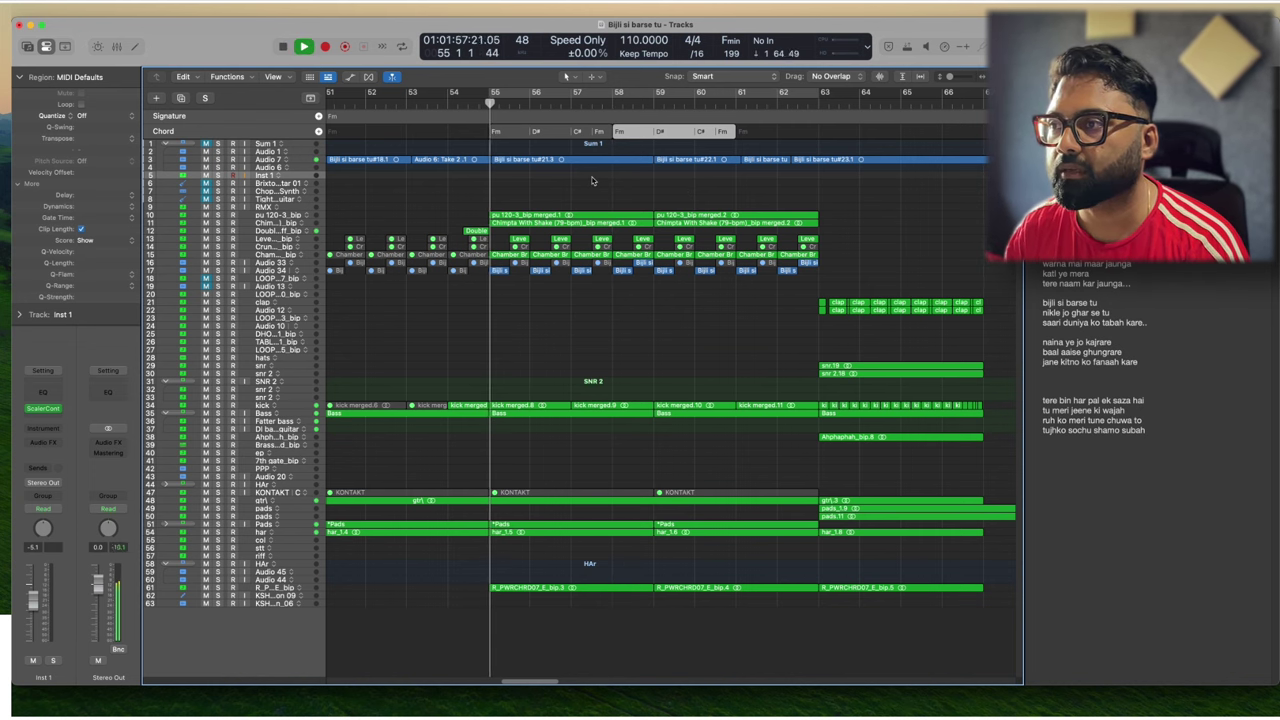
pyautogui.scroll(2, 622, 265)
pyautogui.scroll(1, 622, 265)
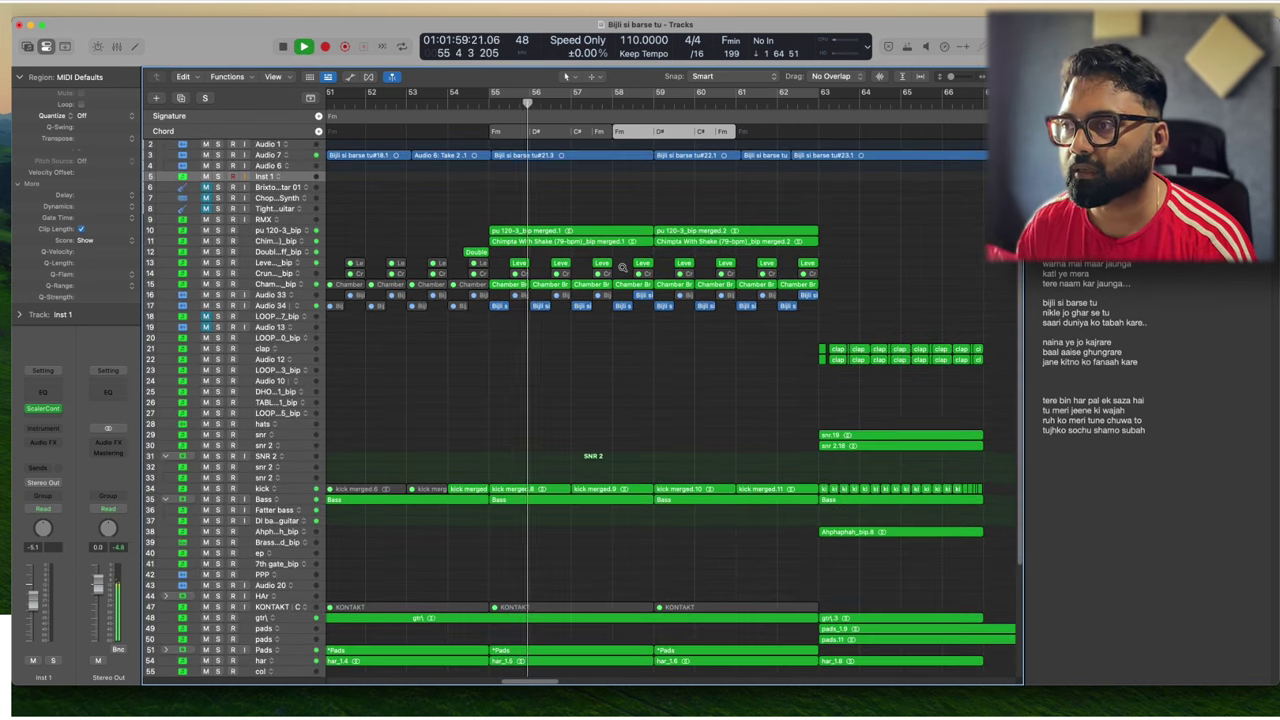
pyautogui.press('space')
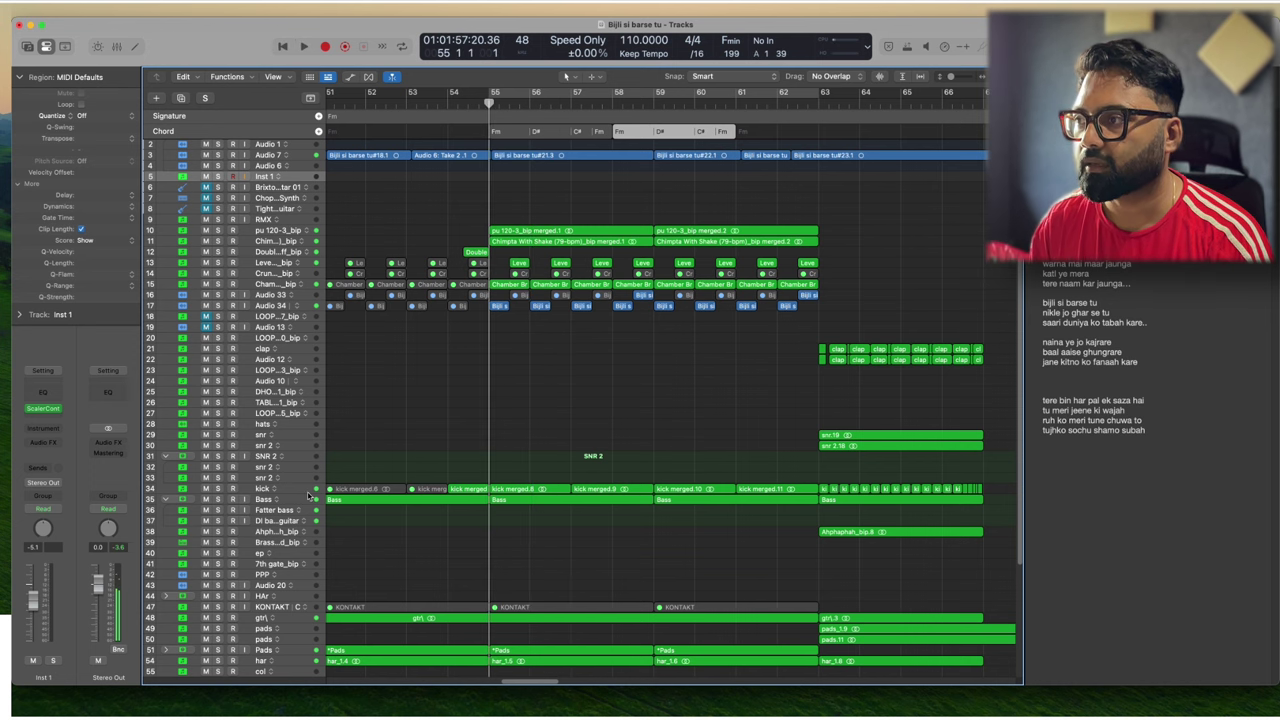
# - Solo the Bass track, listen to it from bar 55, stop playback and clear its solo
pyautogui.click(308, 498)
pyautogui.press('s')
pyautogui.press('space')
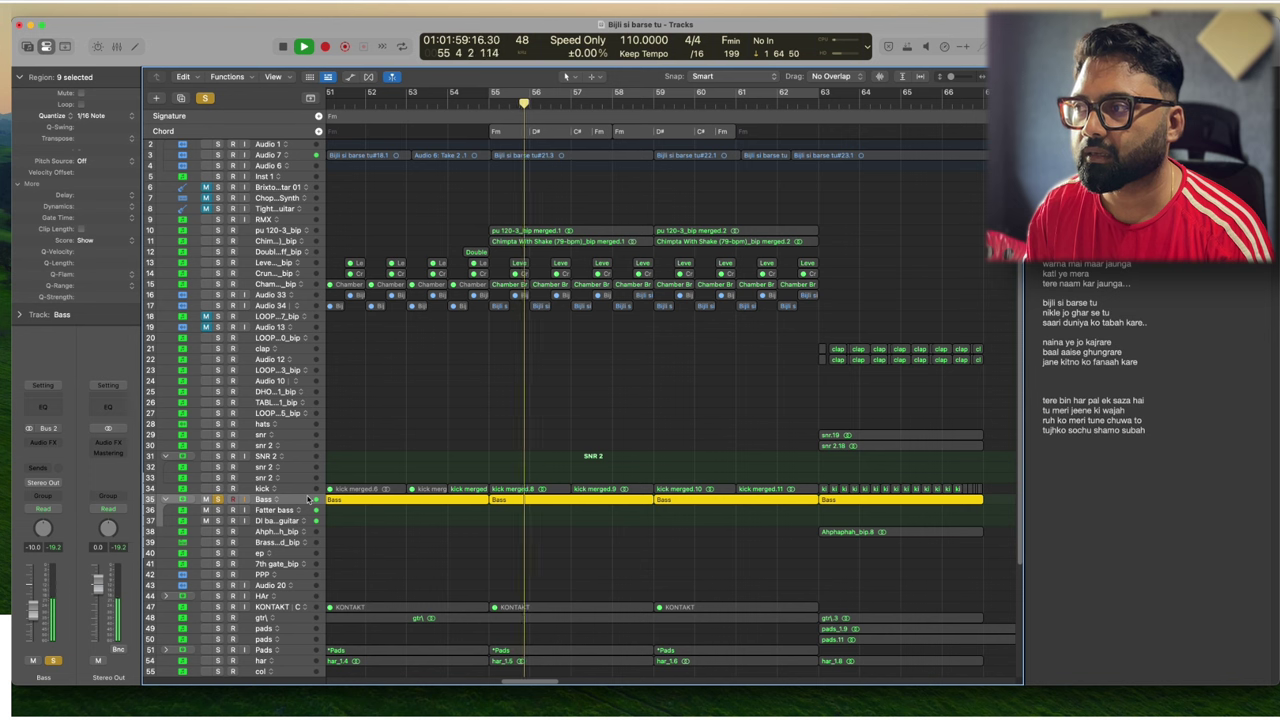
pyautogui.press('space')
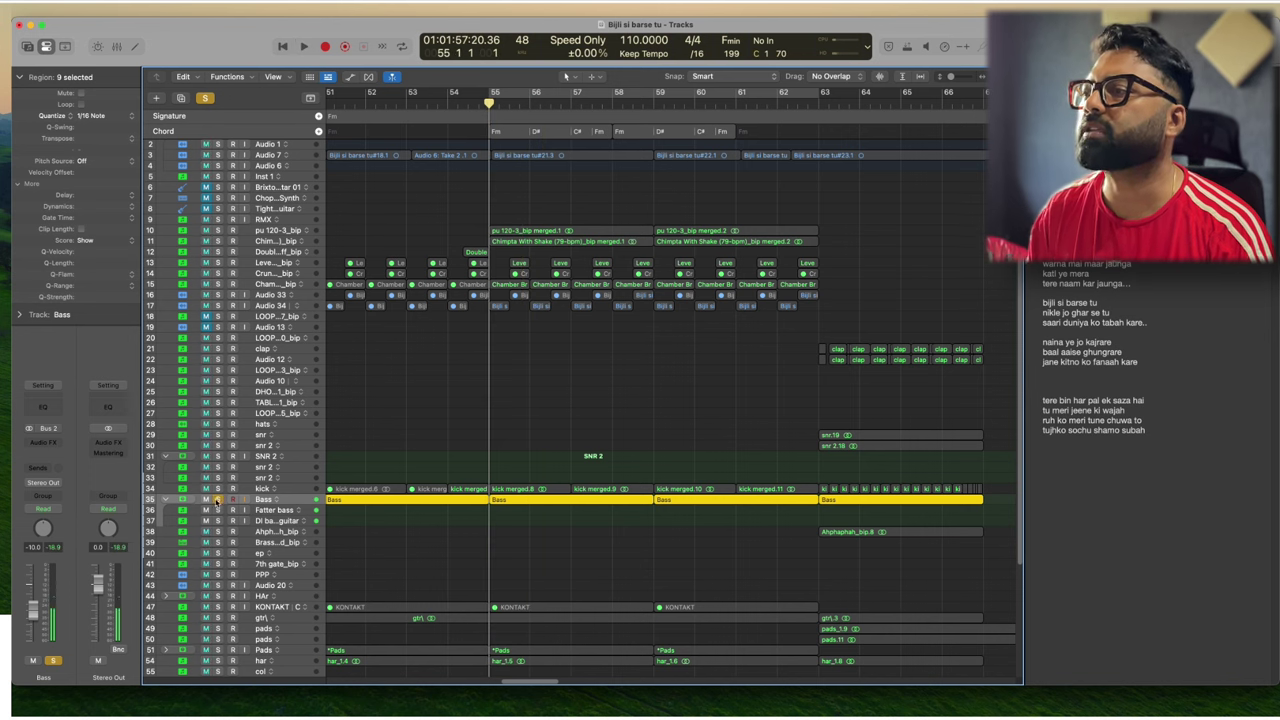
pyautogui.click(217, 500)
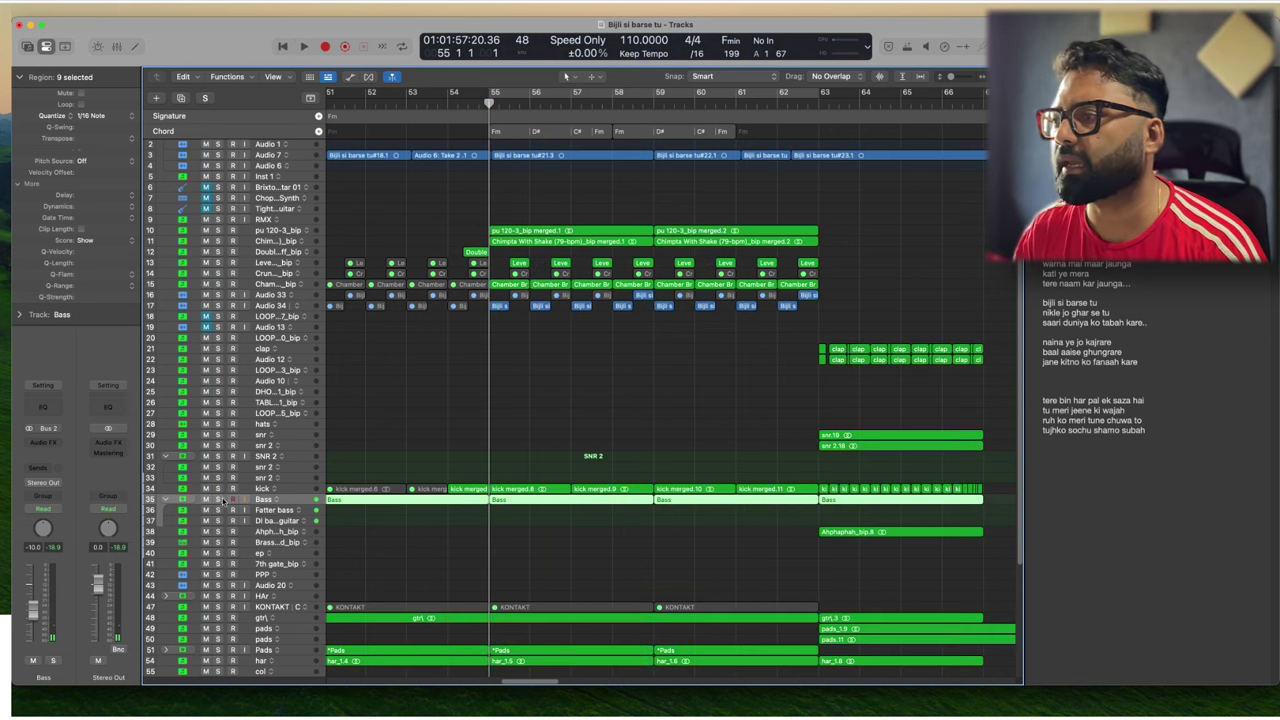
# - Mute the Bass track and hide the lyrics notes to widen the arrangement area
pyautogui.click(205, 499)
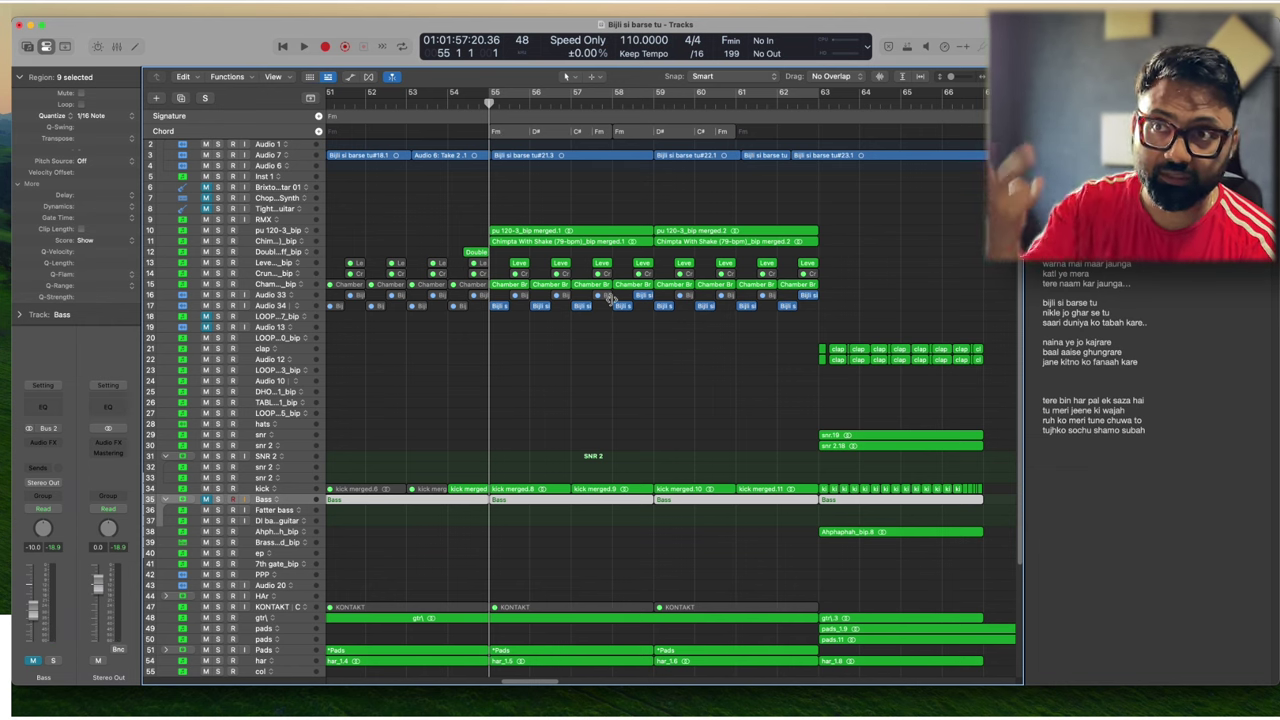
pyautogui.scroll(-2, 826, 360)
pyautogui.scroll(-2, 829, 374)
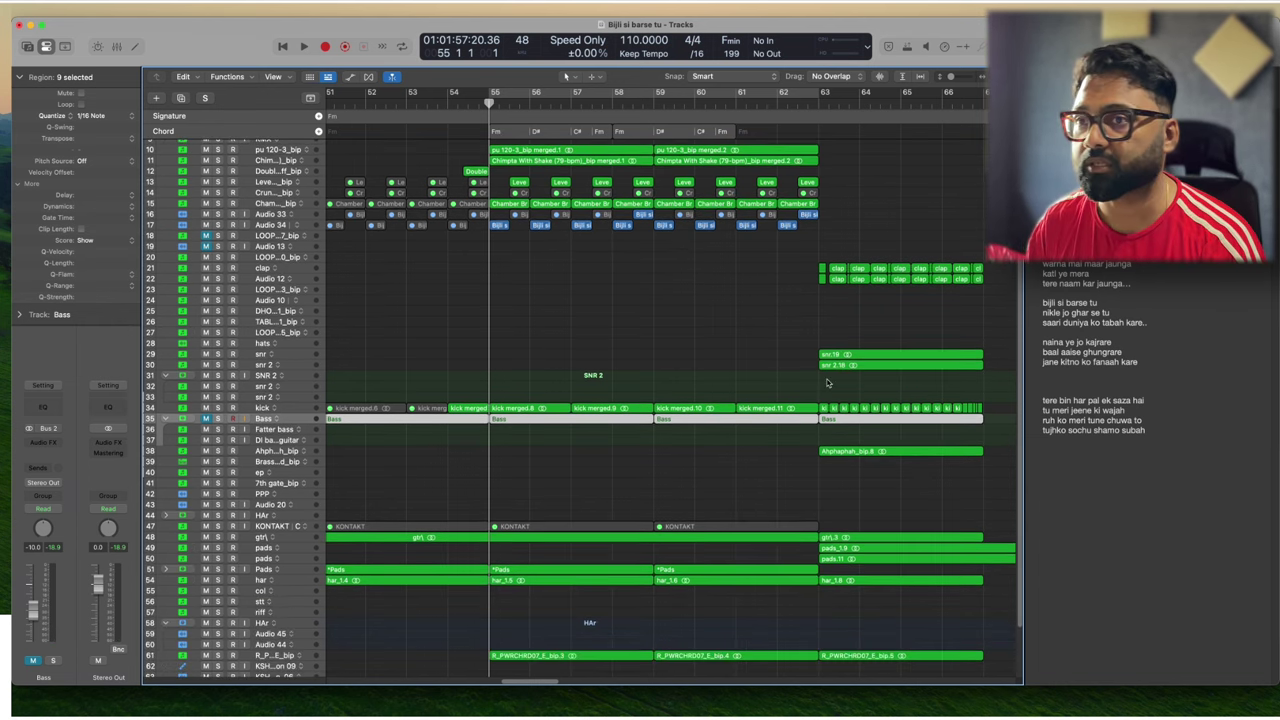
pyautogui.press('alt+super+p')
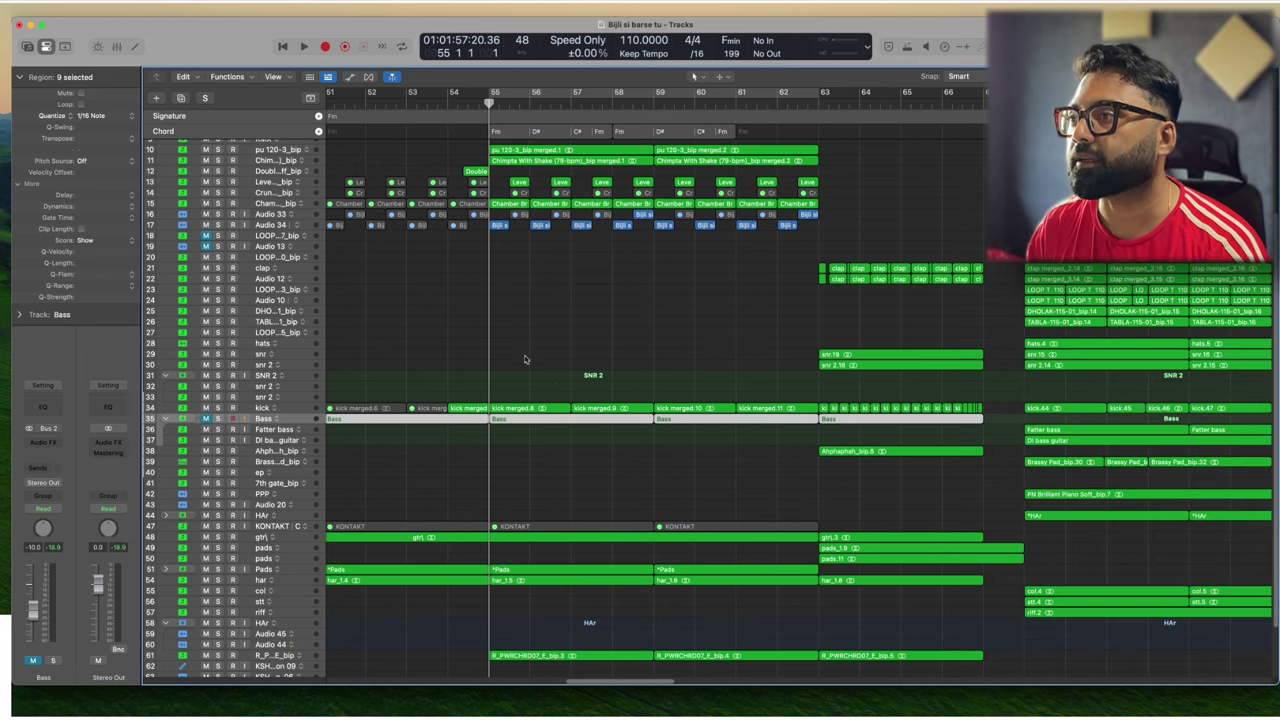
# - Create one Session Player track with a Bass Player in the Modern R&B style
pyautogui.click(156, 99)
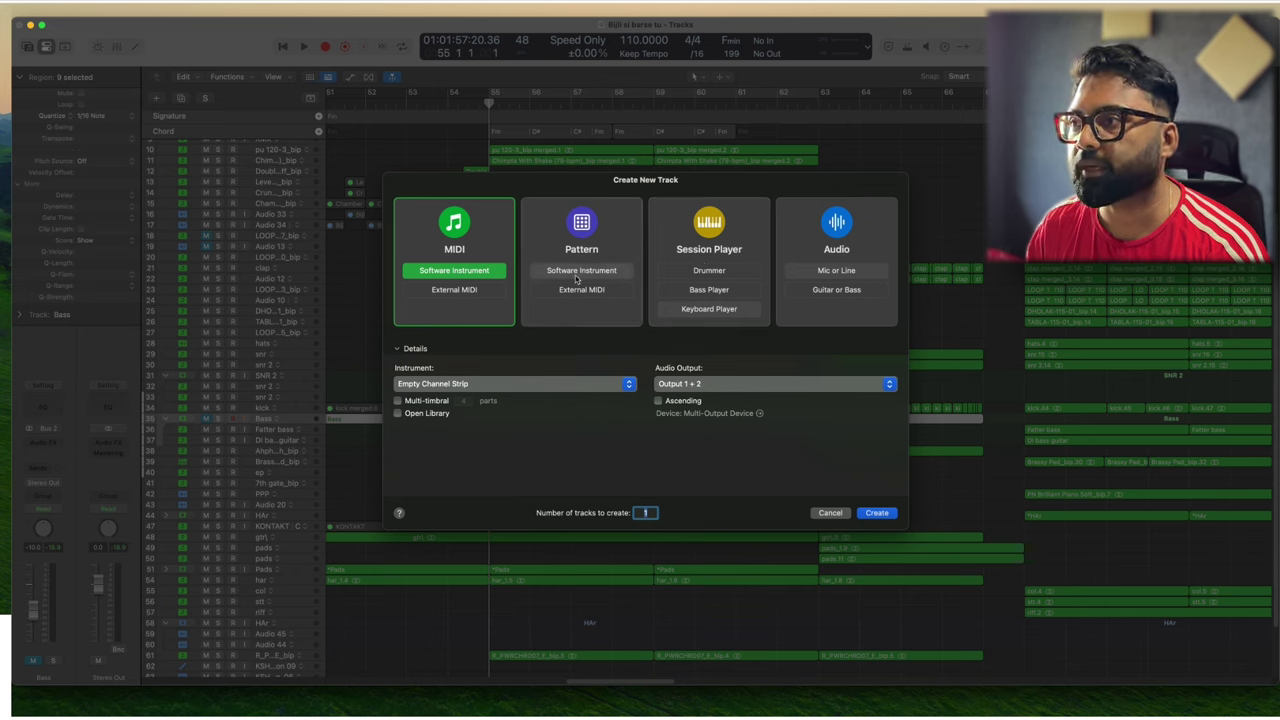
pyautogui.click(715, 290)
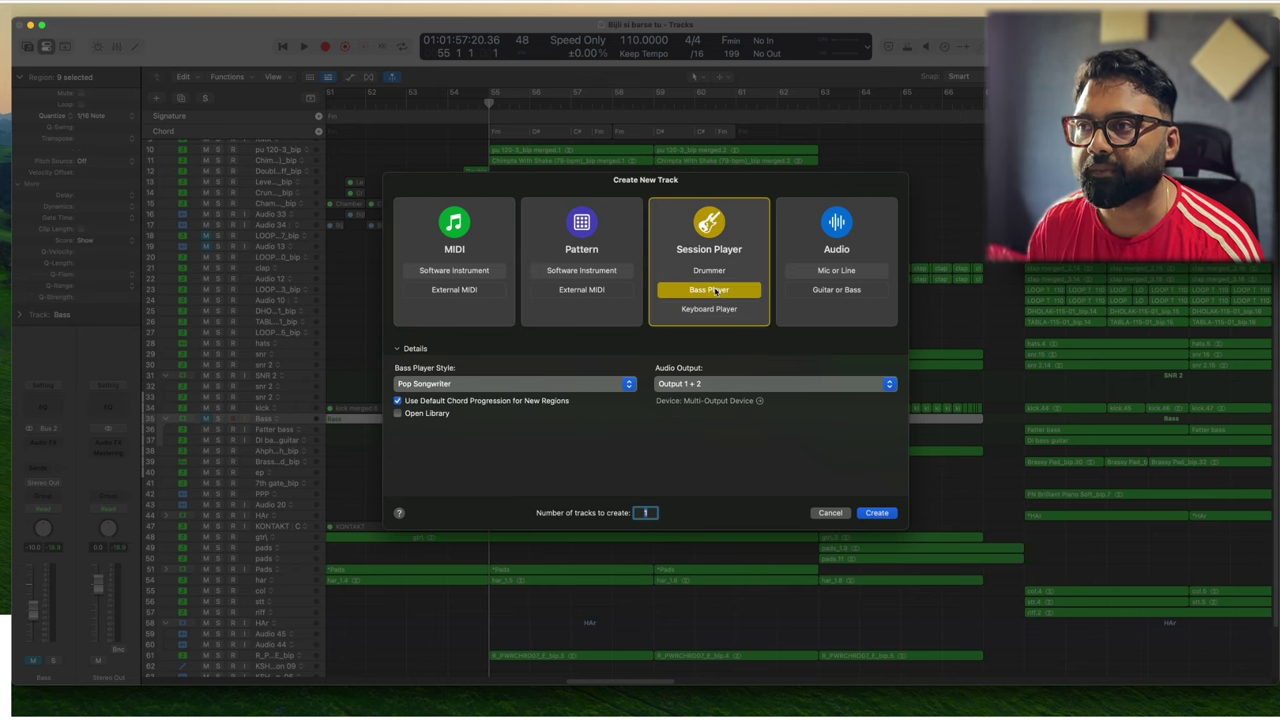
pyautogui.click(501, 384)
pyautogui.click(537, 441)
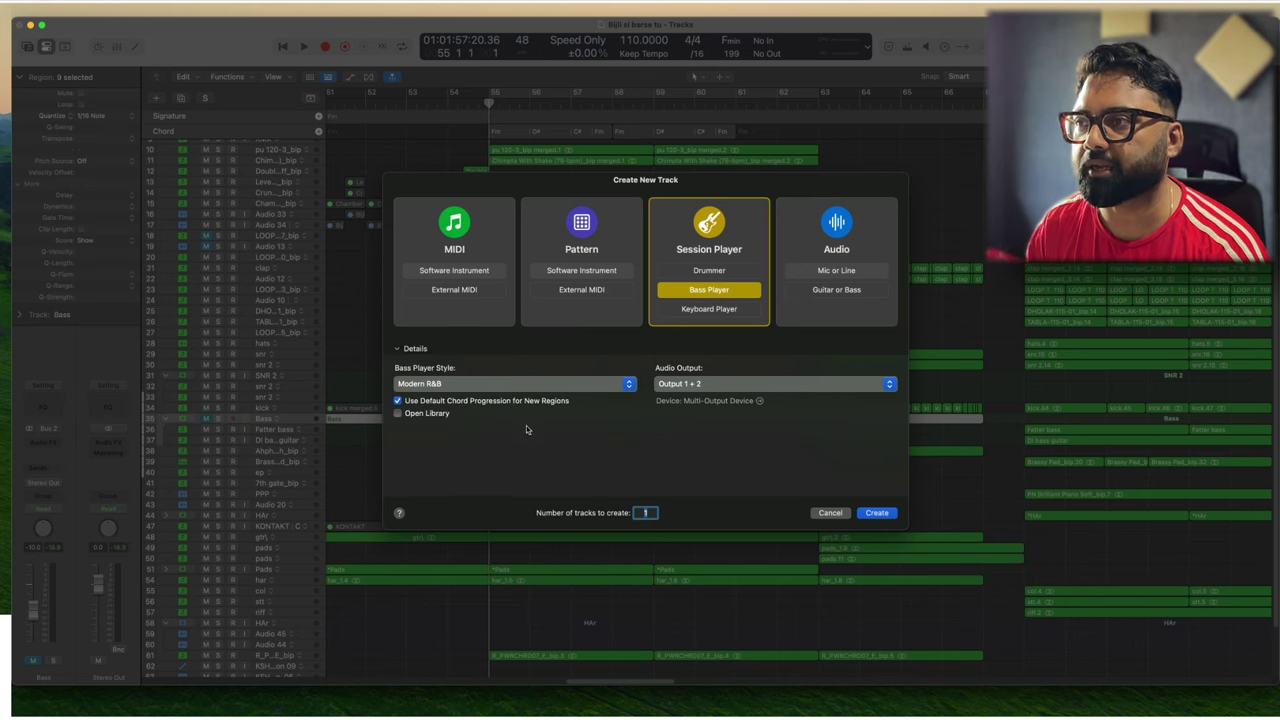
pyautogui.click(877, 514)
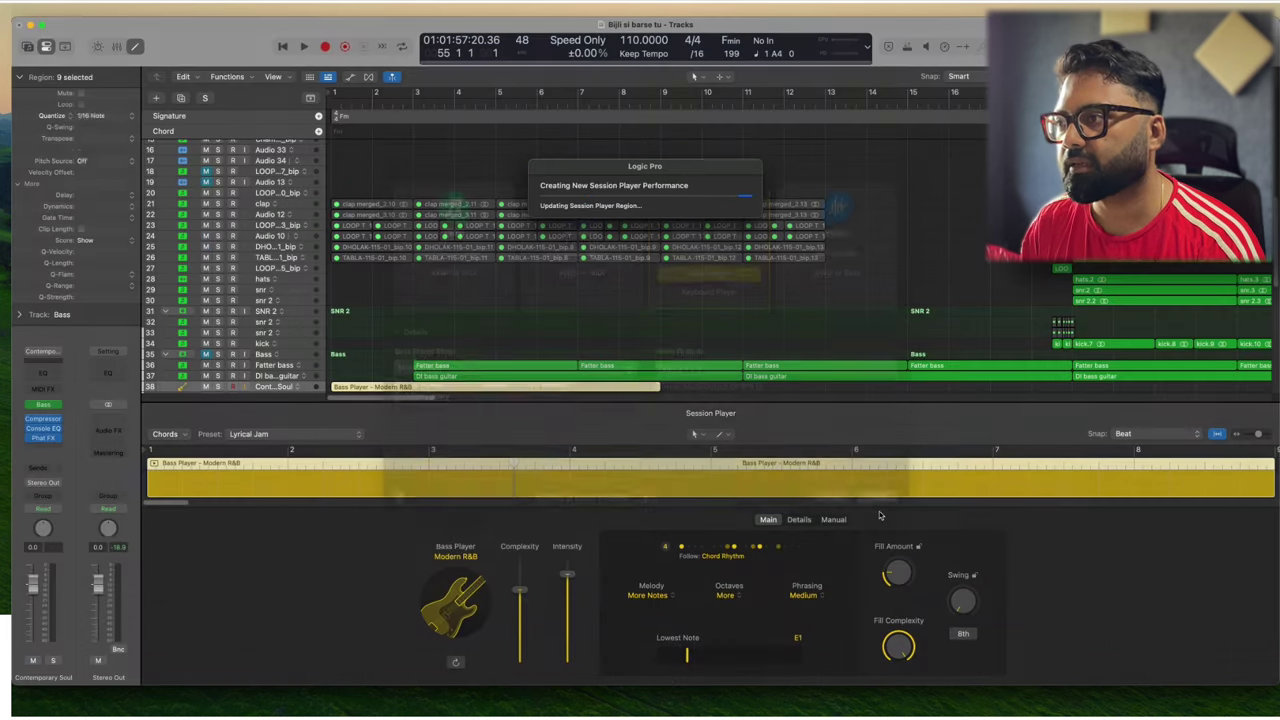
# - Move the Bass Player - Modern R&B region to bar 55, placing it on the DI bass guitar track
pyautogui.scroll(-2, 717, 308)
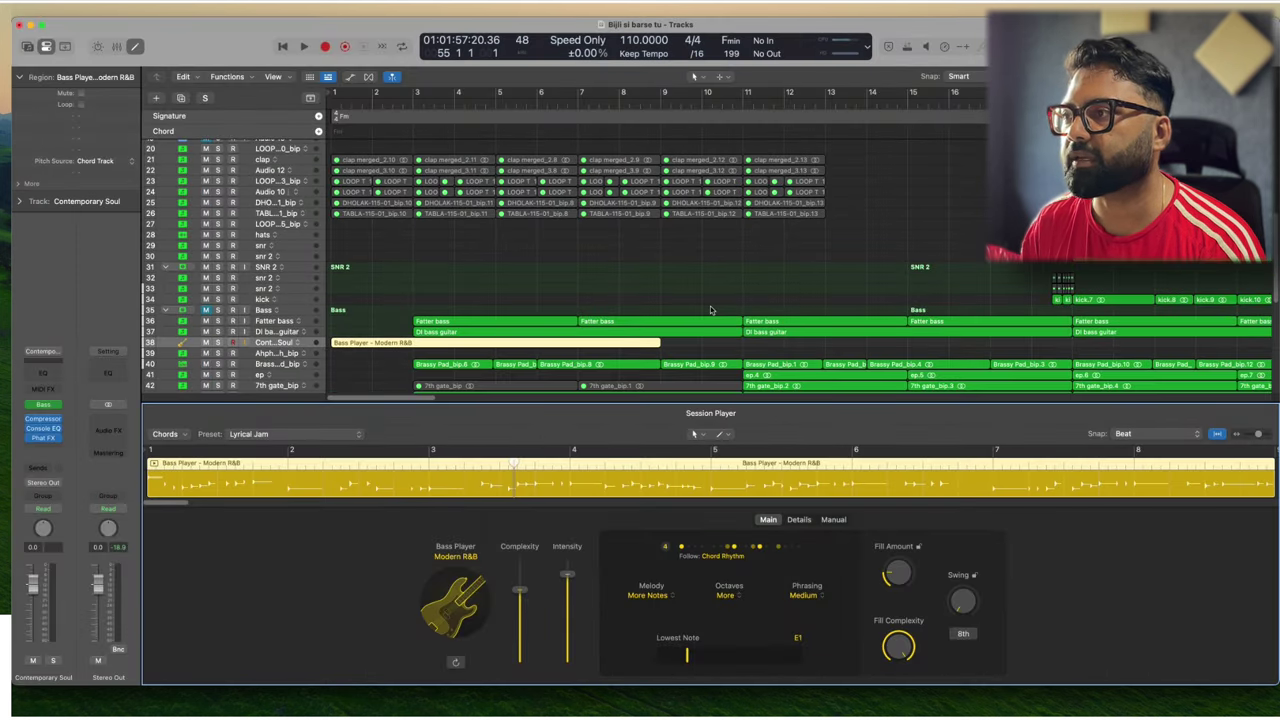
pyautogui.scroll(-5, 642, 309)
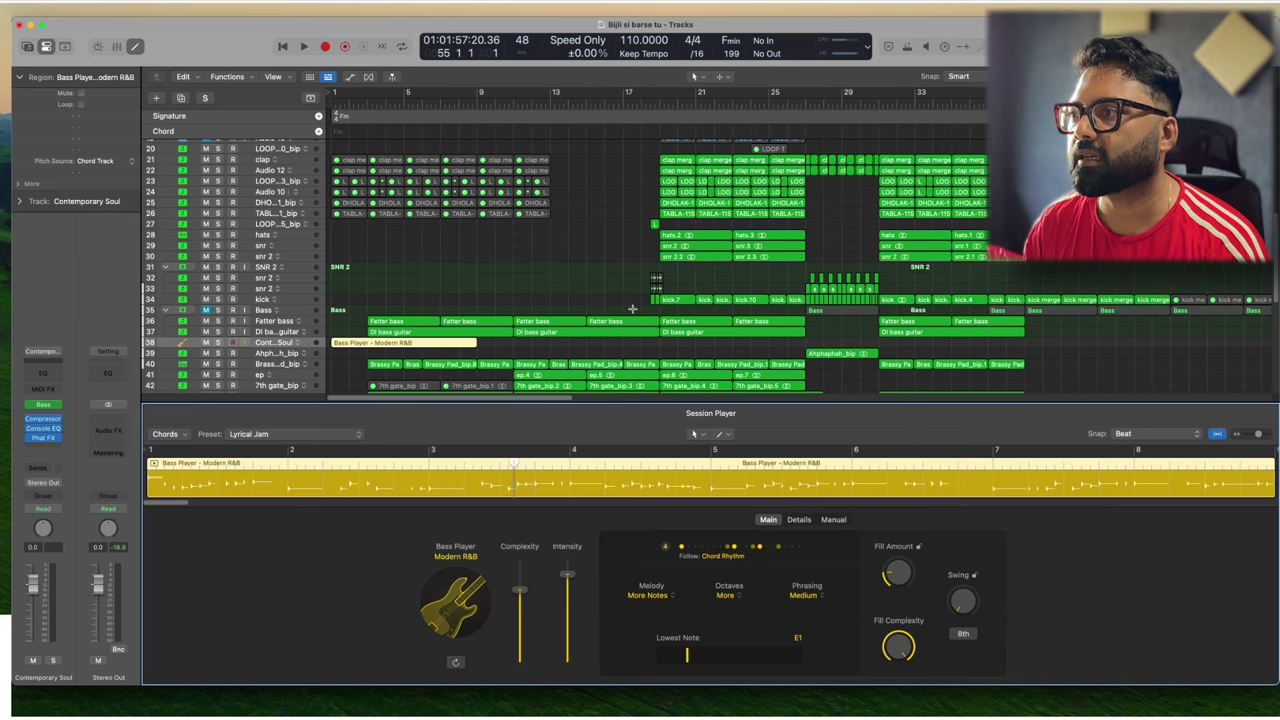
pyautogui.scroll(-2, 543, 333)
pyautogui.scroll(-1, 526, 333)
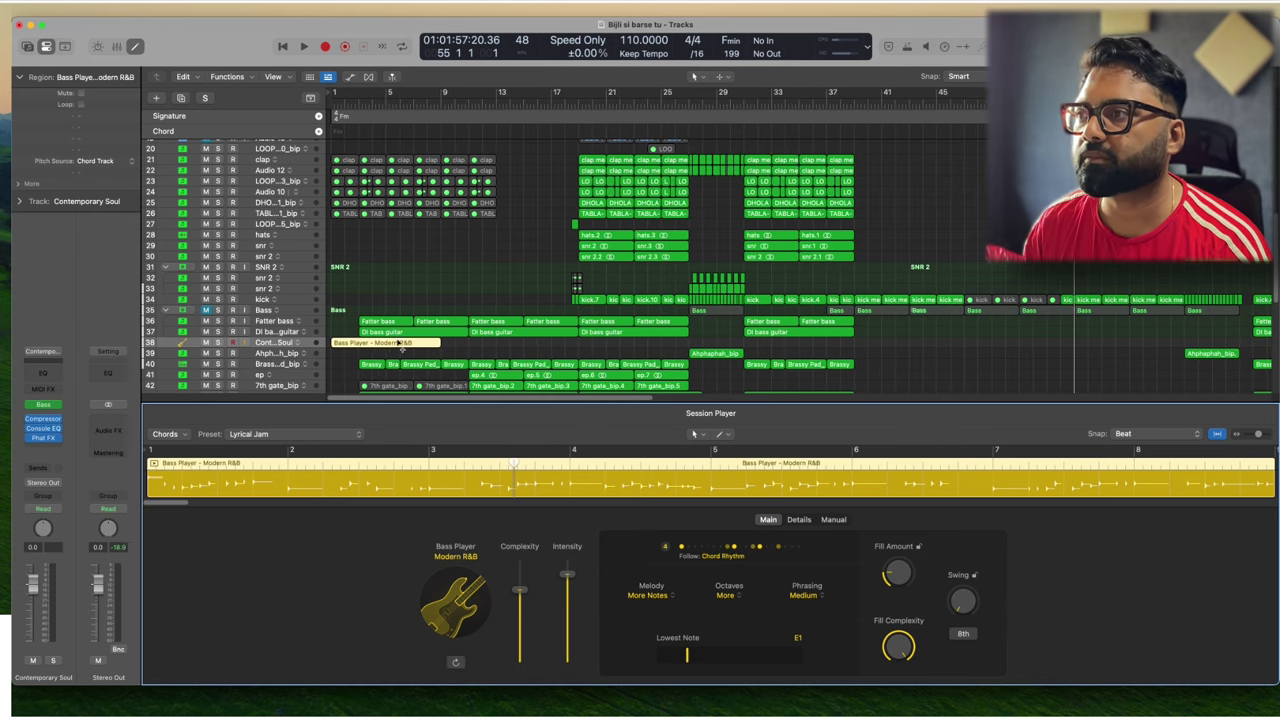
pyautogui.moveTo(376, 346); pyautogui.dragTo(1110, 331)
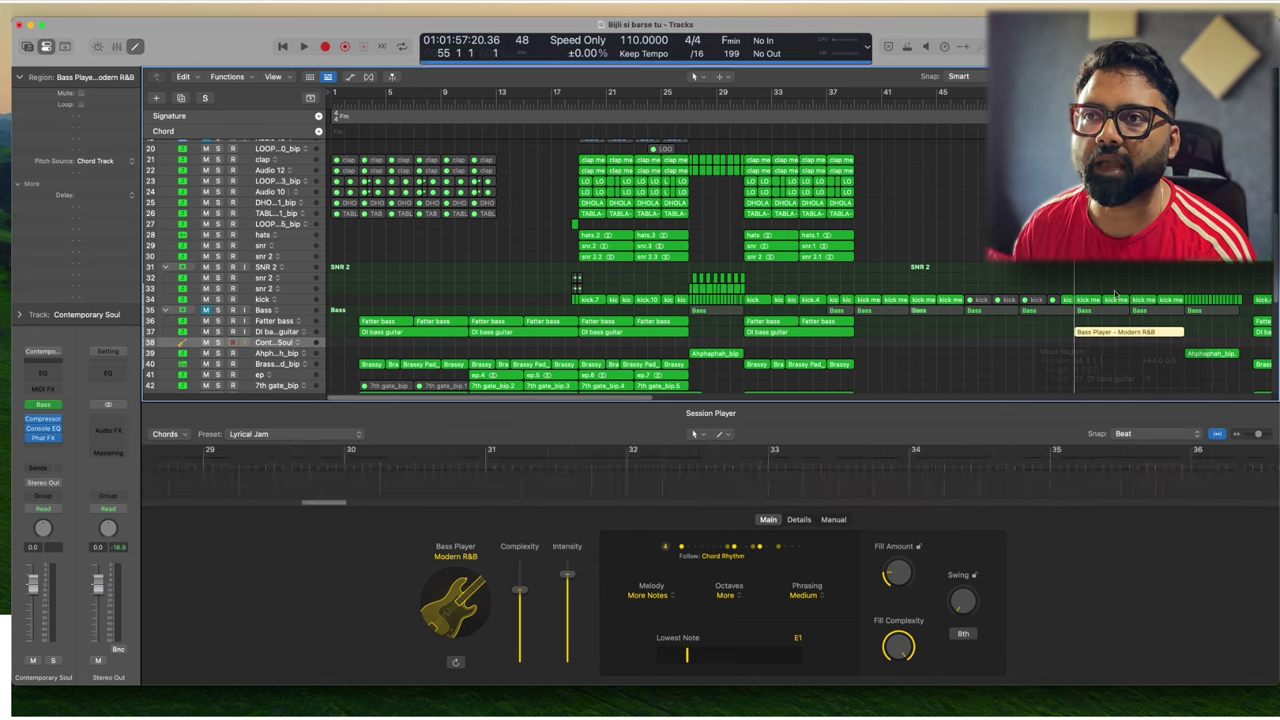
pyautogui.hscroll(2, 1117, 269)
pyautogui.hscroll(4, 1117, 269)
pyautogui.scroll(-5, 1117, 269)
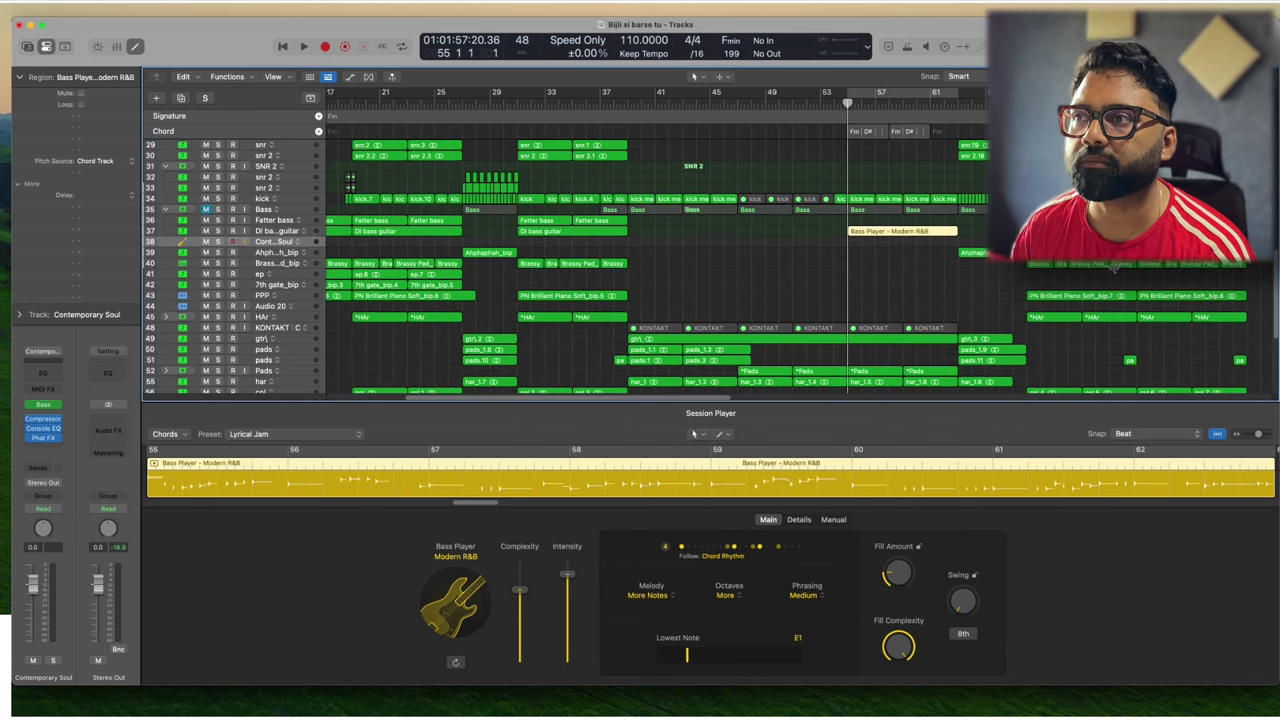
# - Move the Bass Player - Modern R&B region down onto the Contemporary Soul track and audition that track soloed from bar 55
pyautogui.scroll(4, 1097, 270)
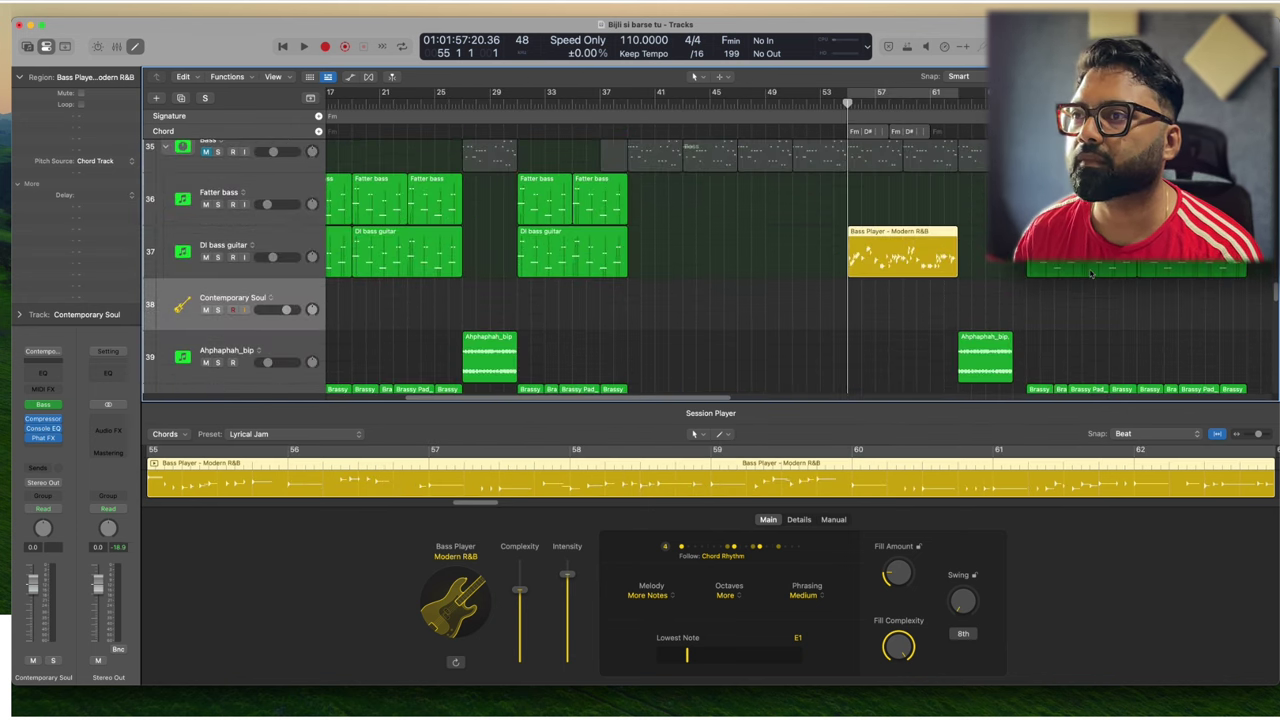
pyautogui.moveTo(942, 237); pyautogui.dragTo(942, 300)
pyautogui.press('space')
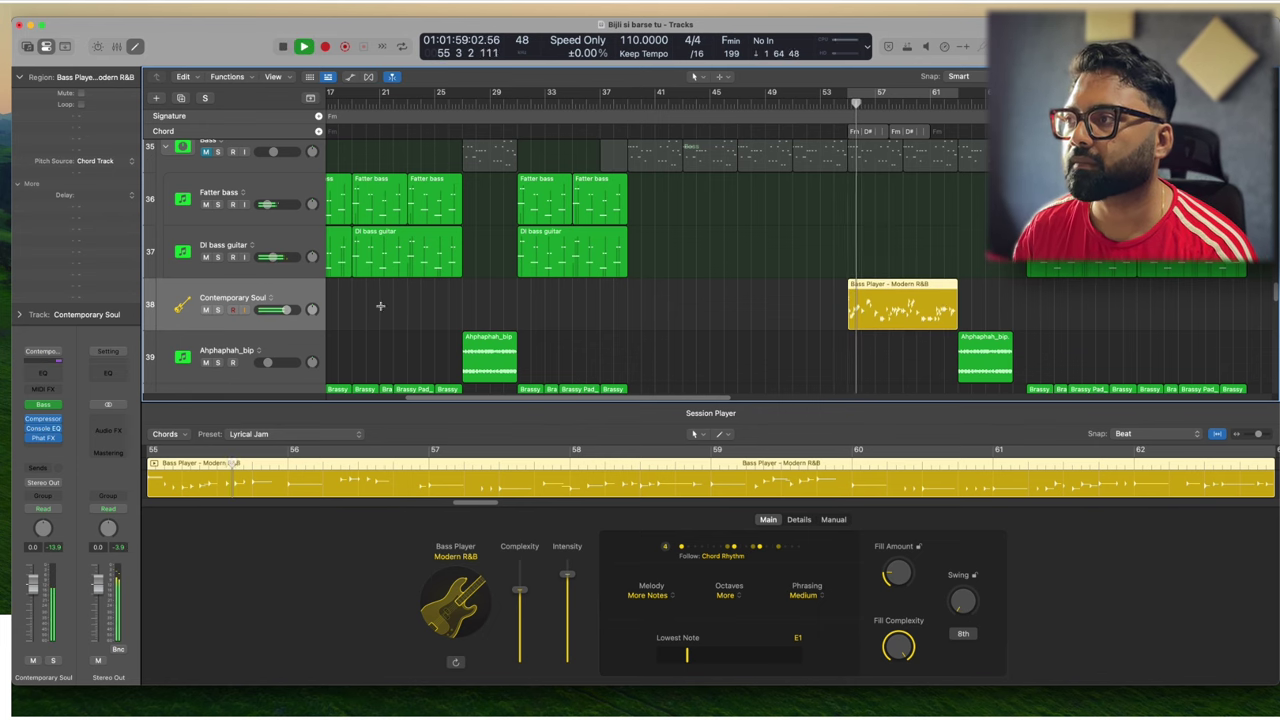
pyautogui.click(218, 309)
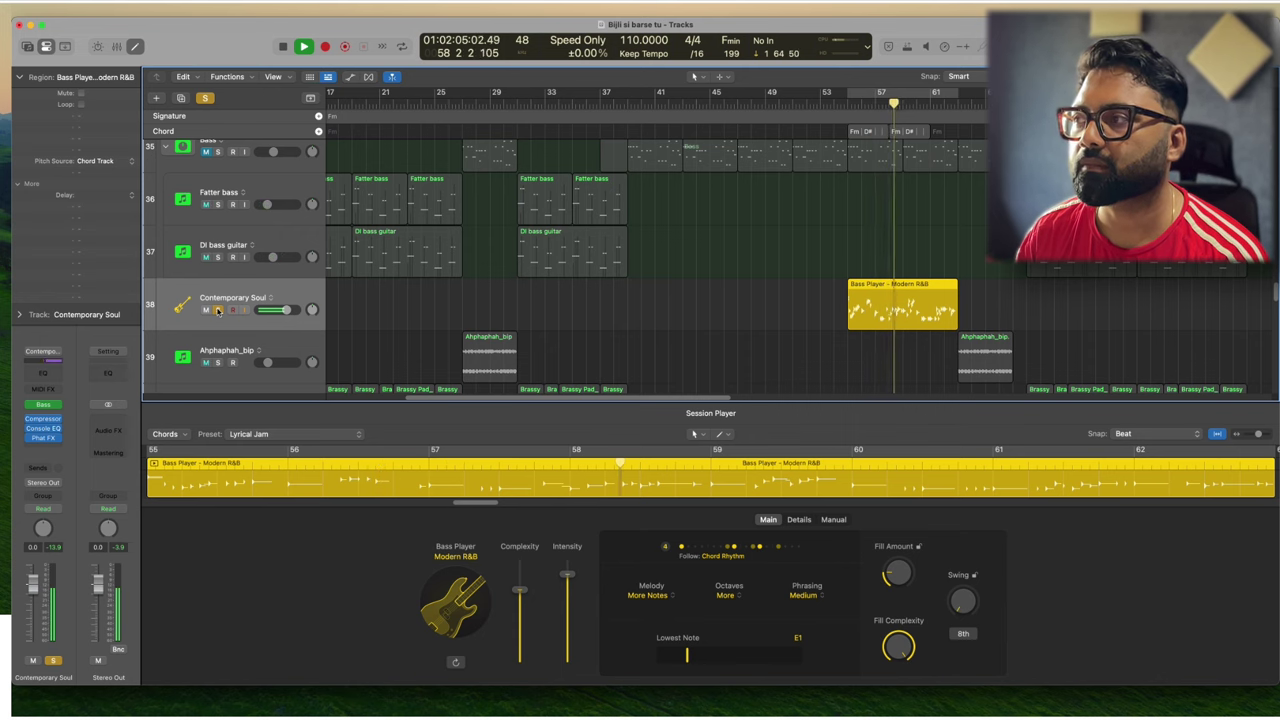
pyautogui.press('super+Right')
pyautogui.press('super+Right')
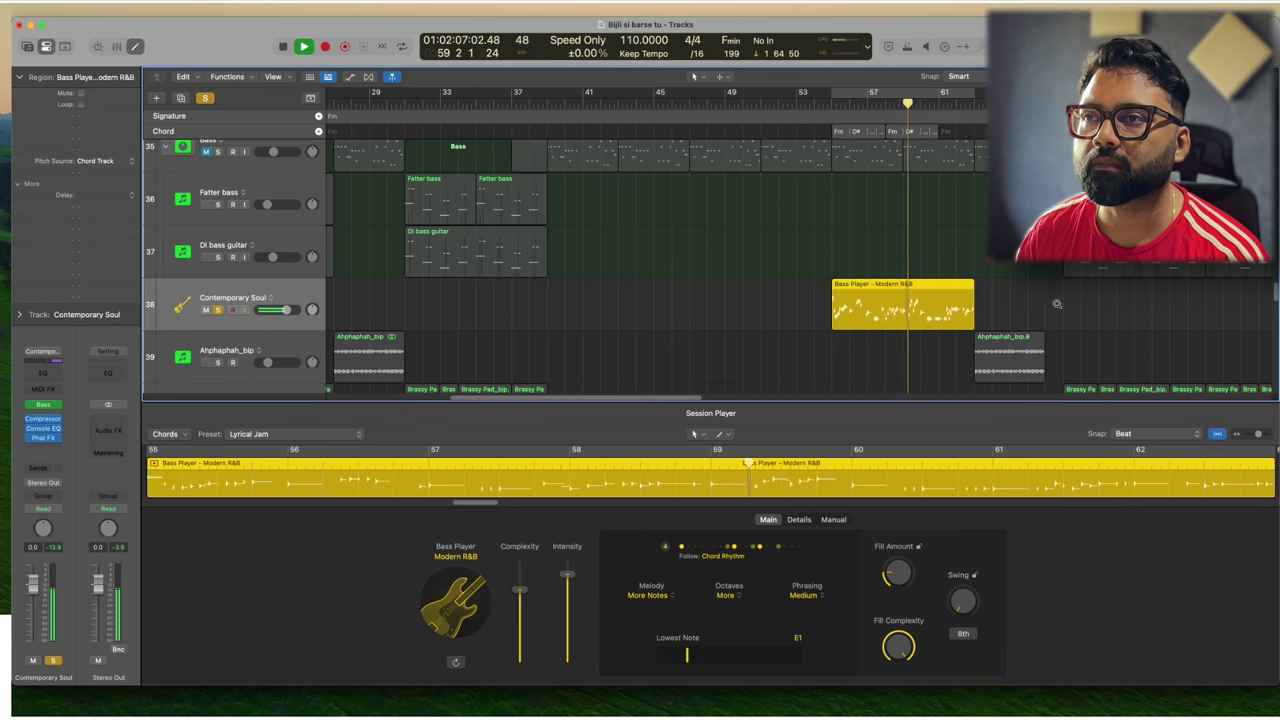
pyautogui.press('super+Right')
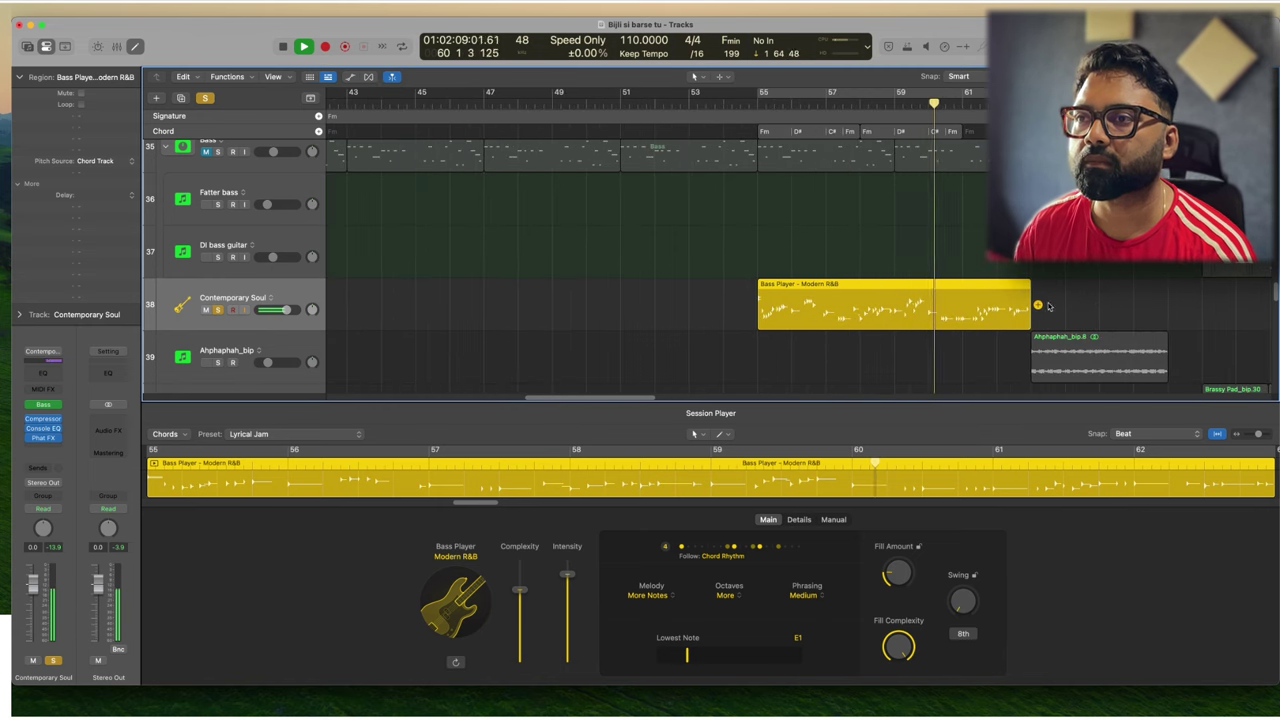
pyautogui.scroll(-1, 971, 296)
pyautogui.scroll(-1, 971, 296)
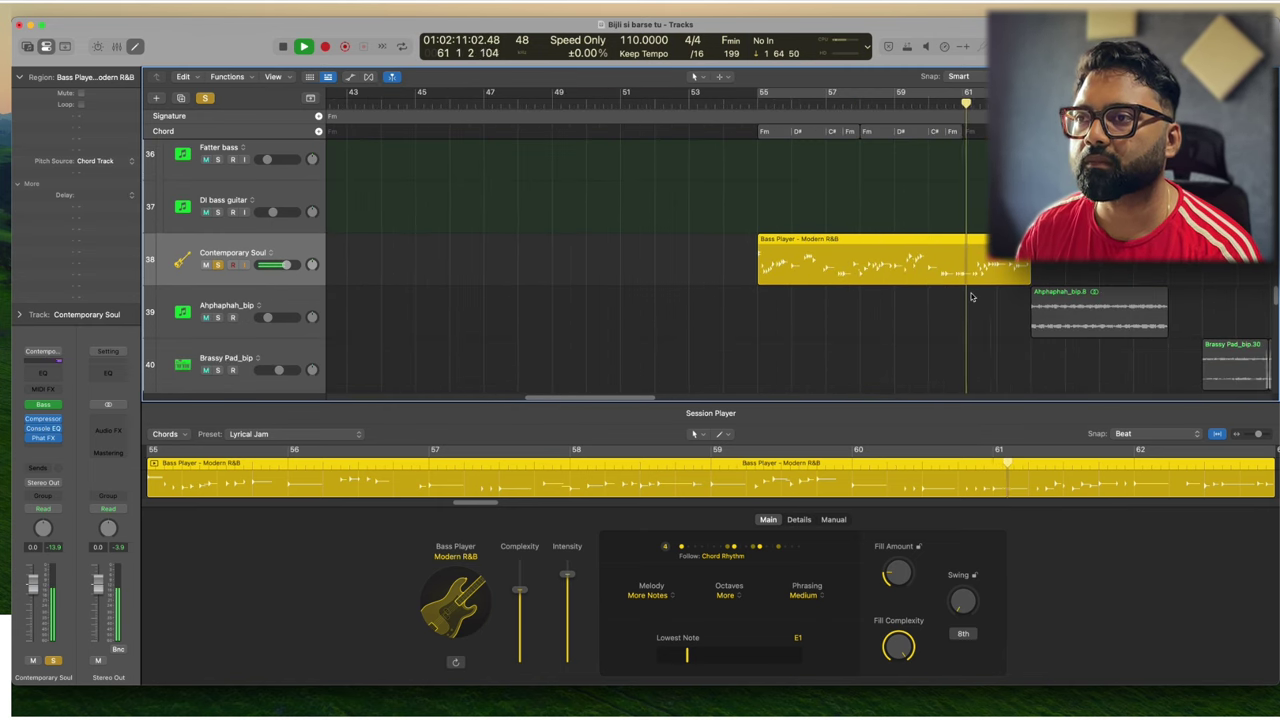
pyautogui.press('space')
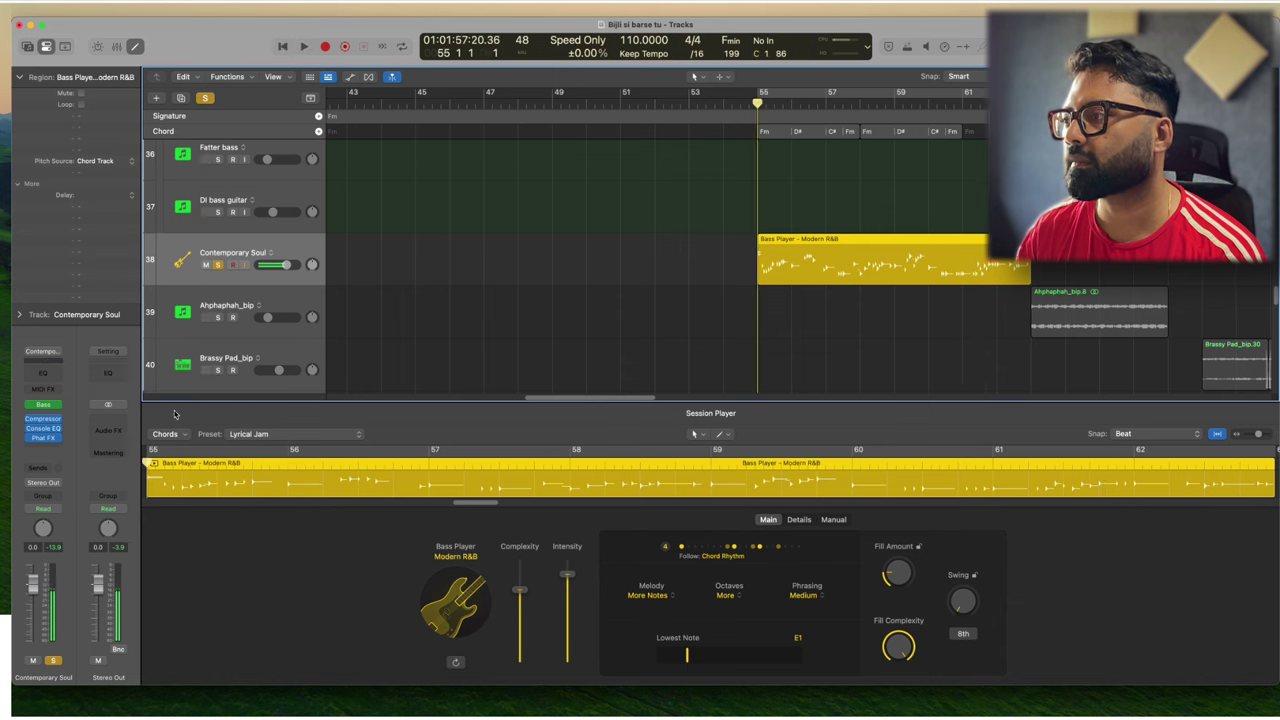
# - Open the Contemporary Soul track's Studio Bass instrument and switch its bass model to Classic
pyautogui.click(48, 405)
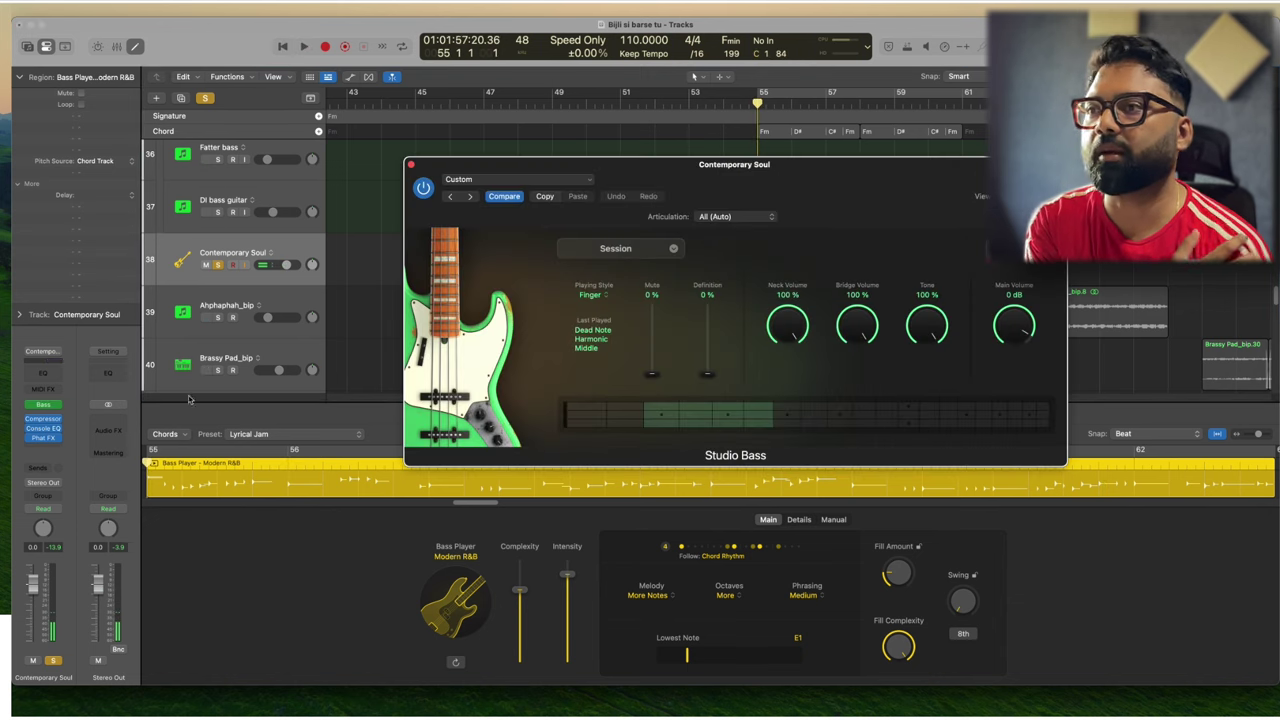
pyautogui.click(668, 250)
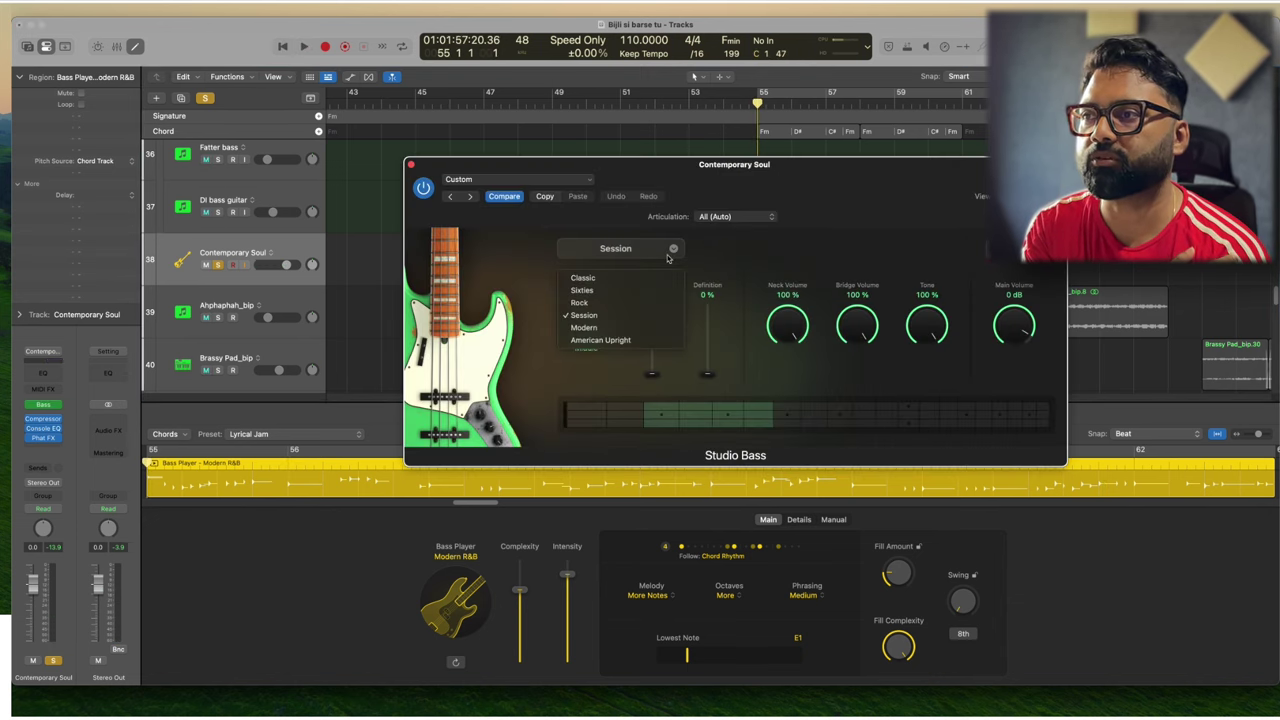
pyautogui.click(622, 278)
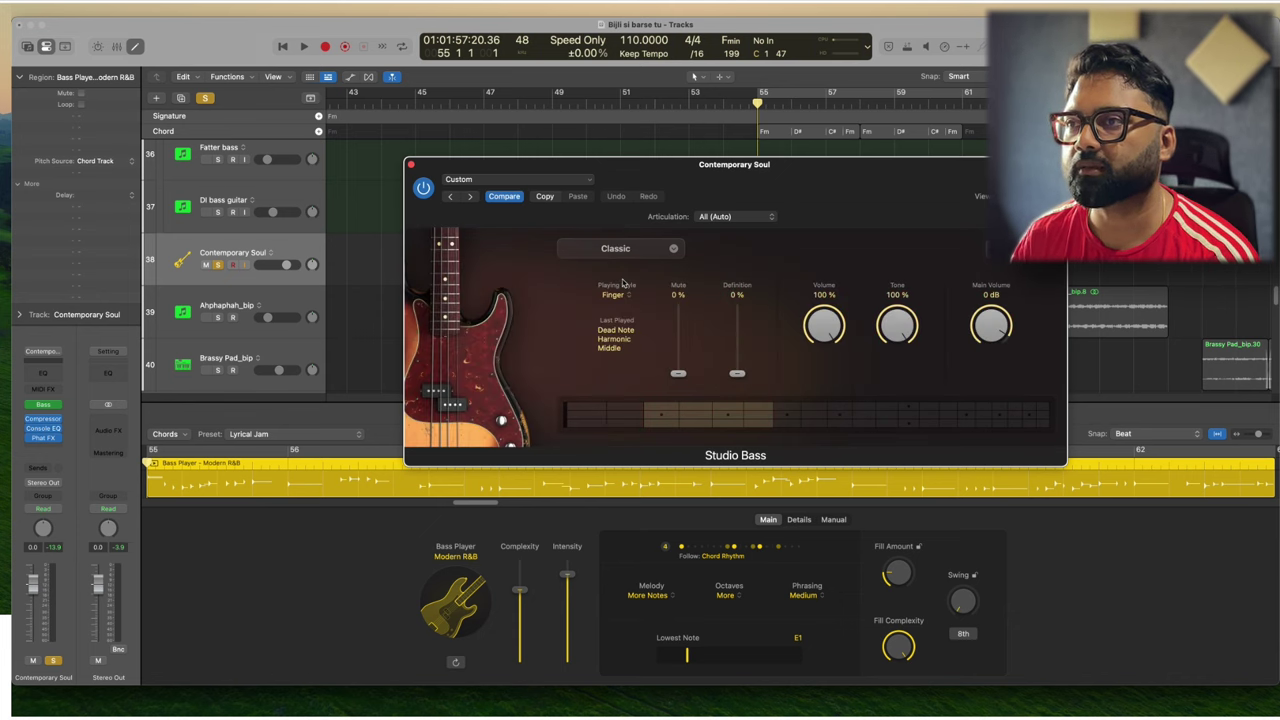
# - Play the bass part and set Studio Bass Mute to 56 %, Definition to 148 % and Main Volume to 6 dB
pyautogui.press('space')
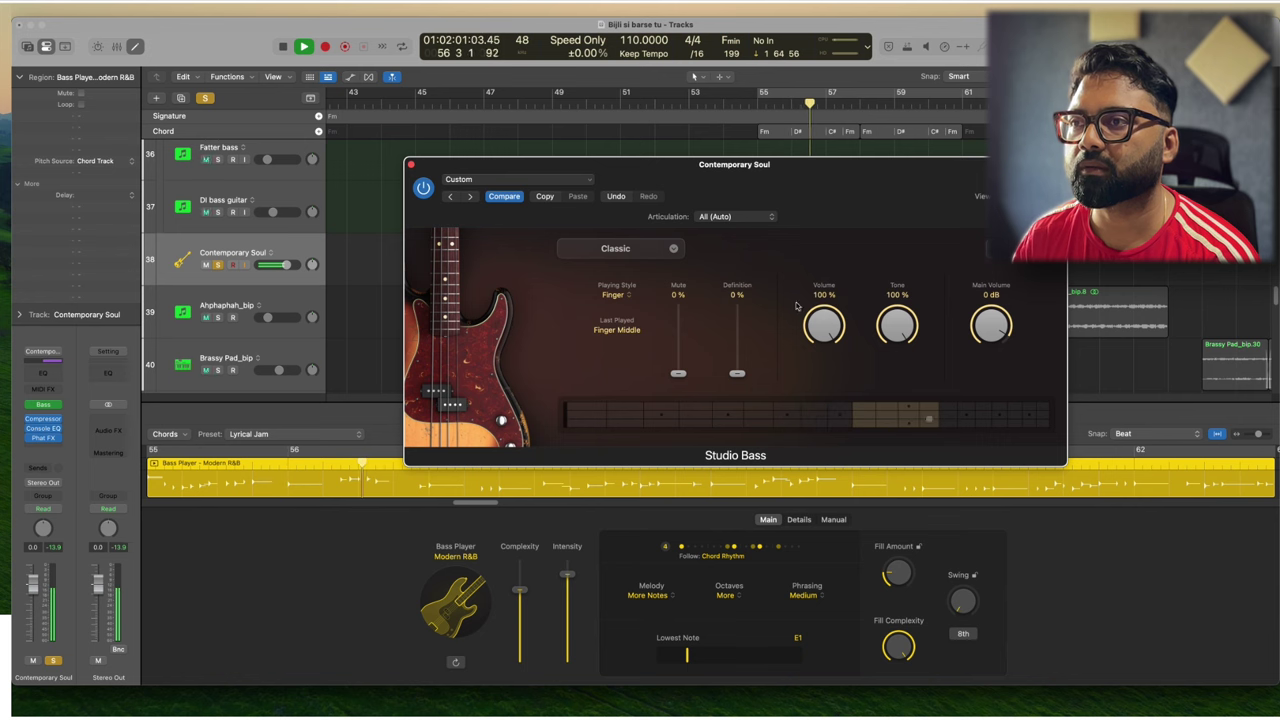
pyautogui.moveTo(679, 375); pyautogui.dragTo(680, 337)
pyautogui.moveTo(738, 372); pyautogui.dragTo(742, 319)
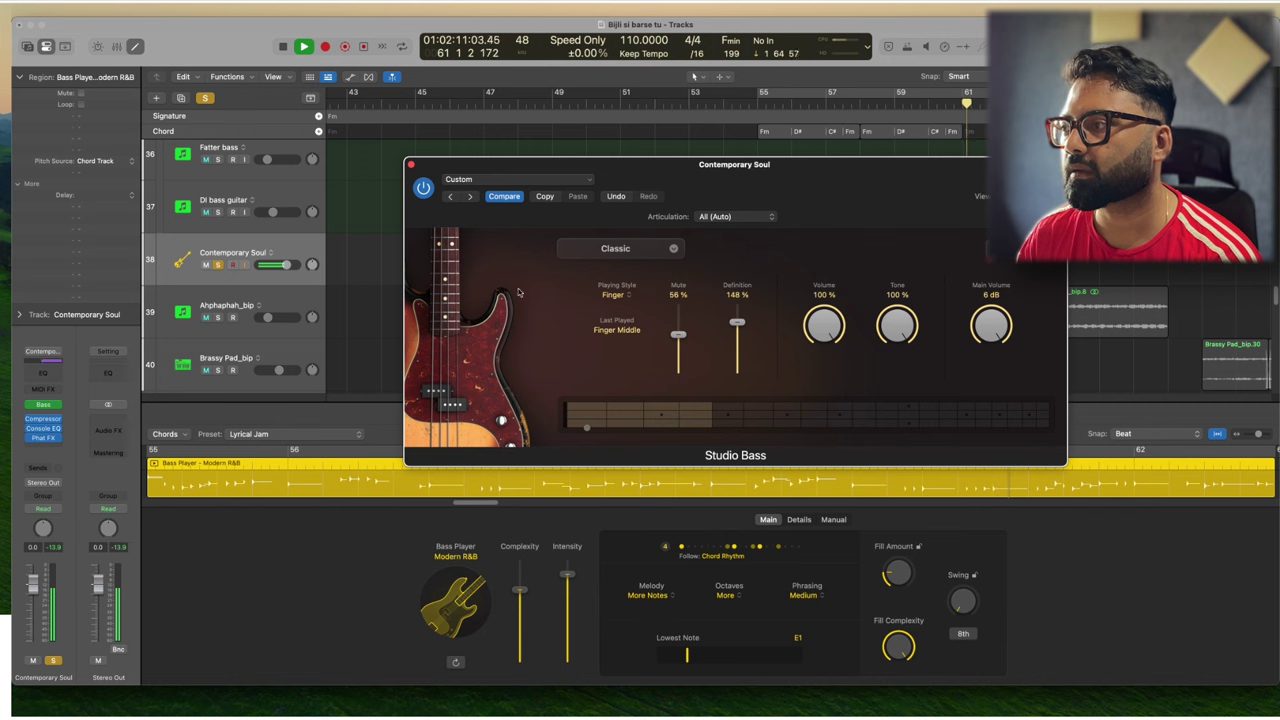
# - In the track's Compressor, set Auto Gain to -12 dB, turn Distortion to Off and enable the Limiter during playback
pyautogui.click(43, 418)
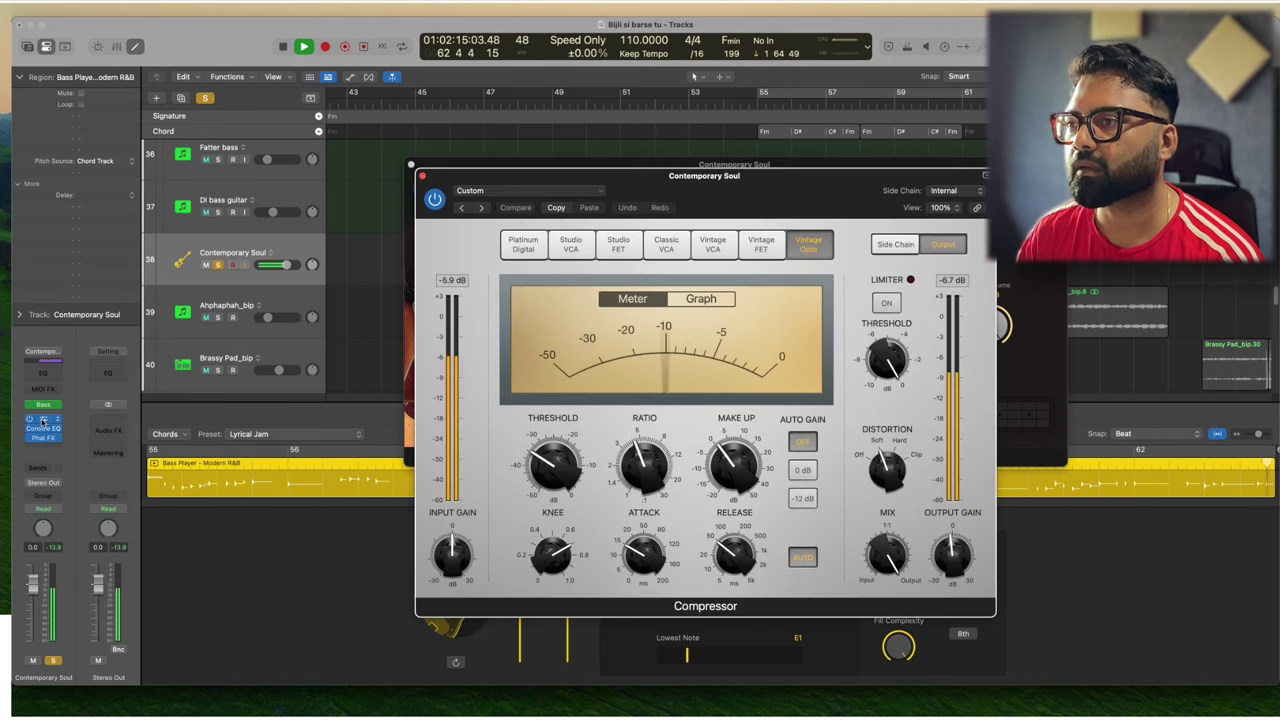
pyautogui.click(804, 498)
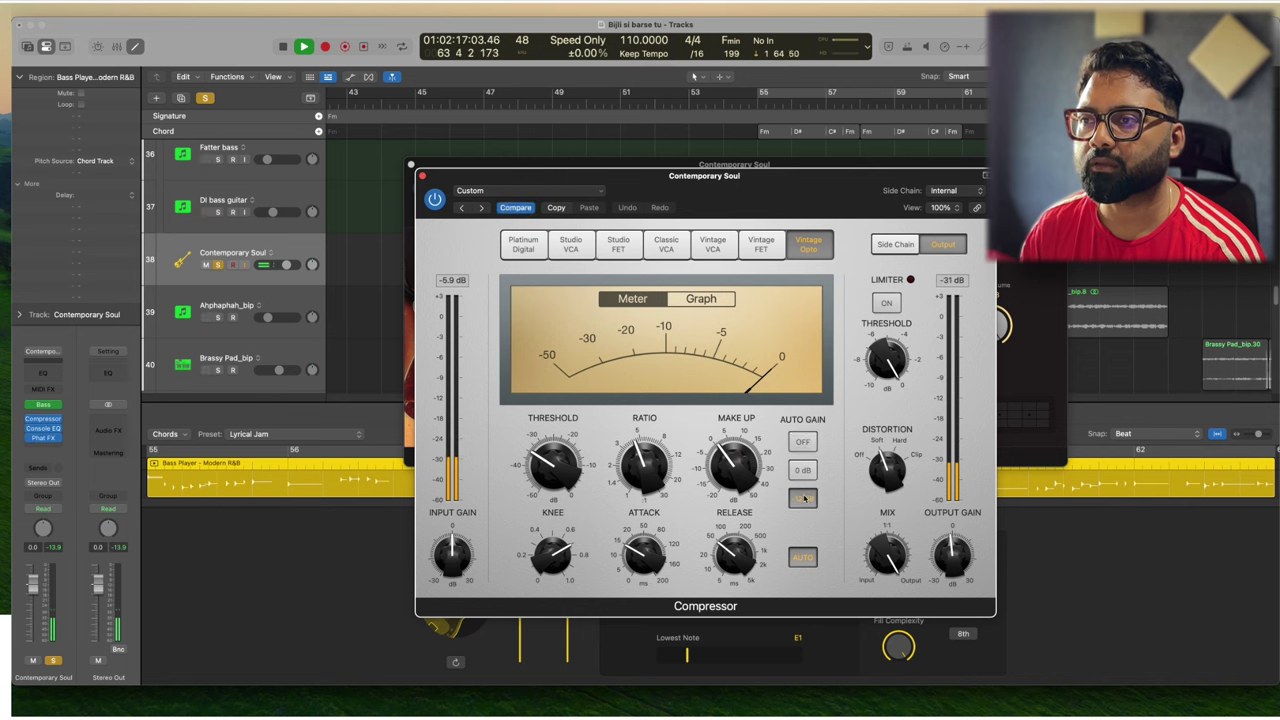
pyautogui.press('space')
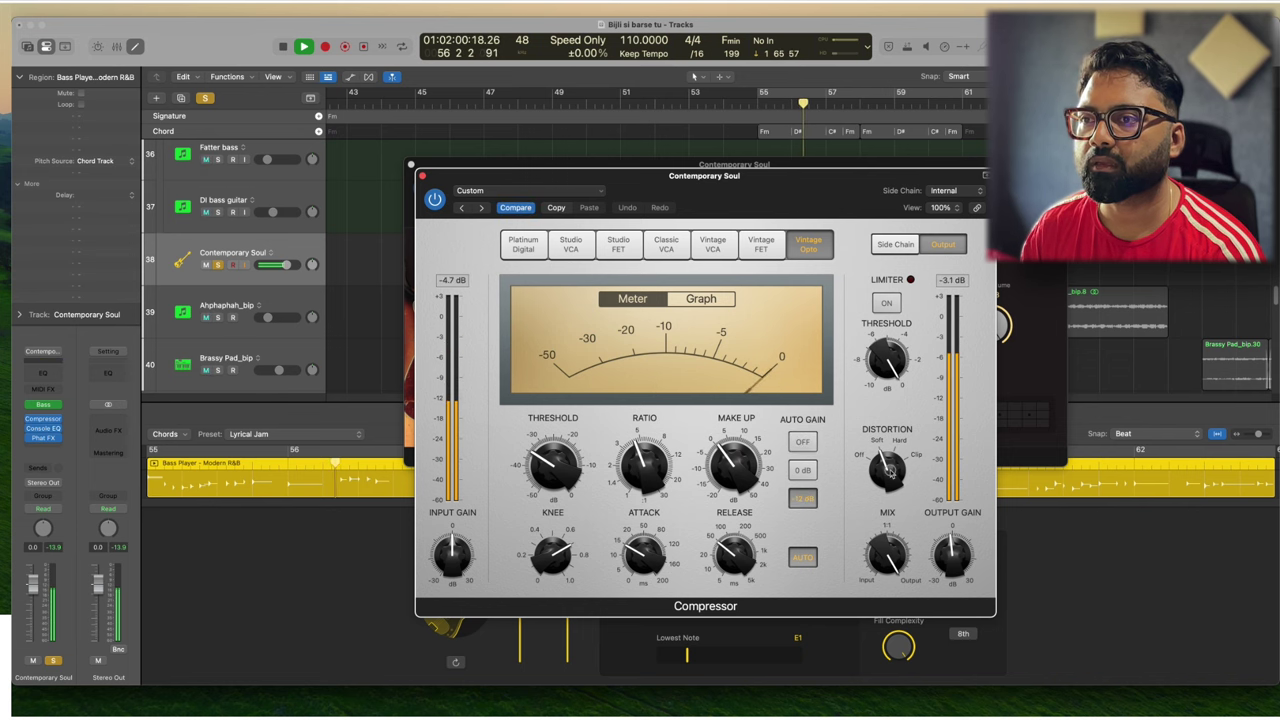
pyautogui.moveTo(882, 470); pyautogui.dragTo(866, 539)
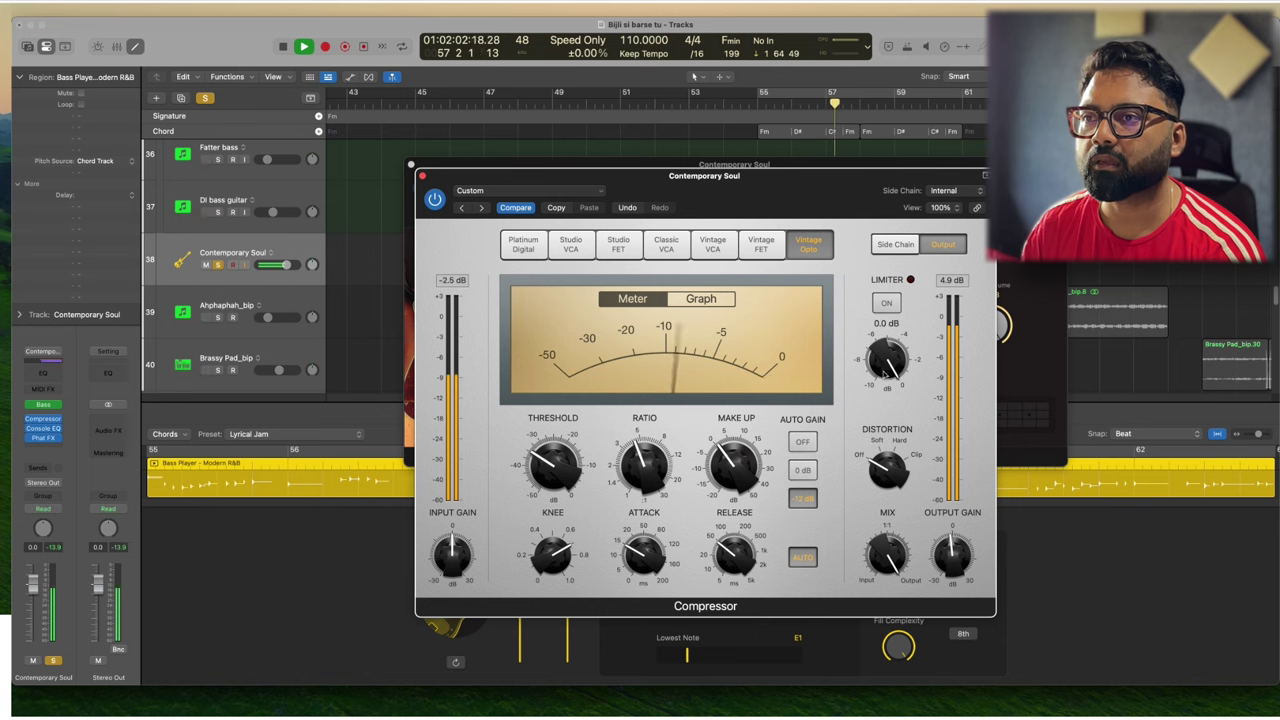
pyautogui.click(888, 305)
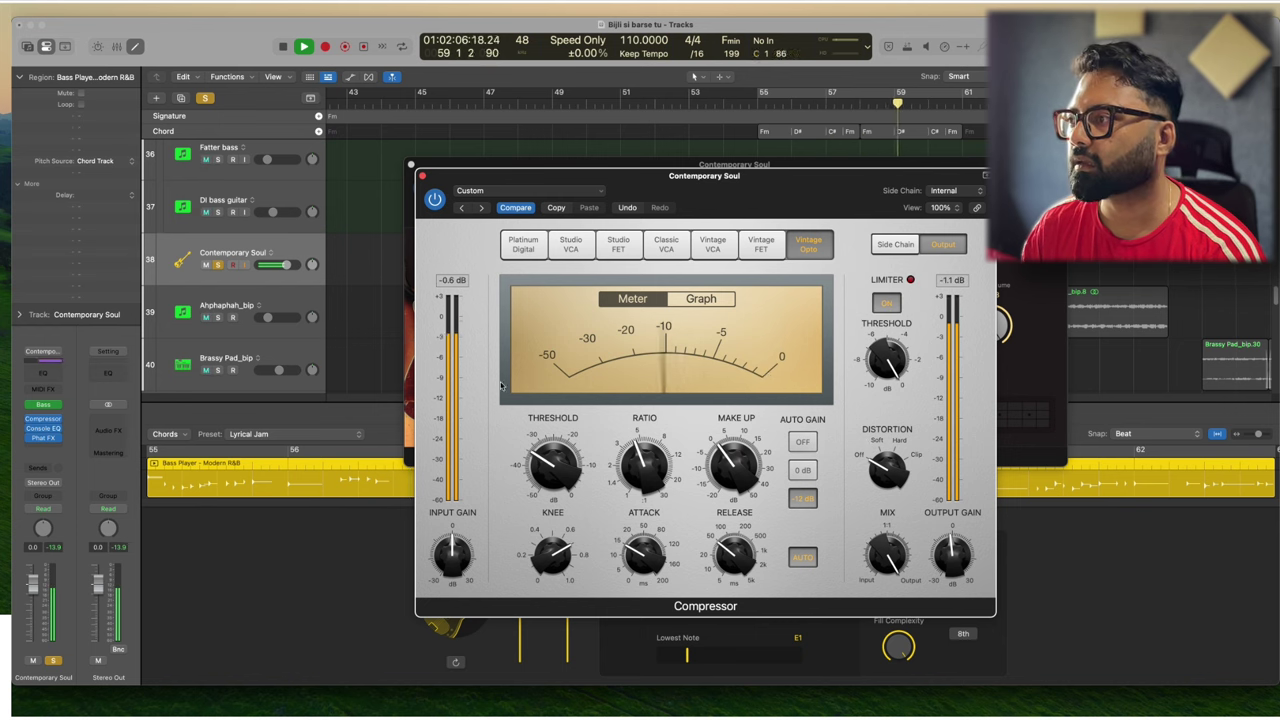
# - Lower the Phat FX master Mix and raise its Output, closing the Phat FX and Compressor windows
pyautogui.click(43, 437)
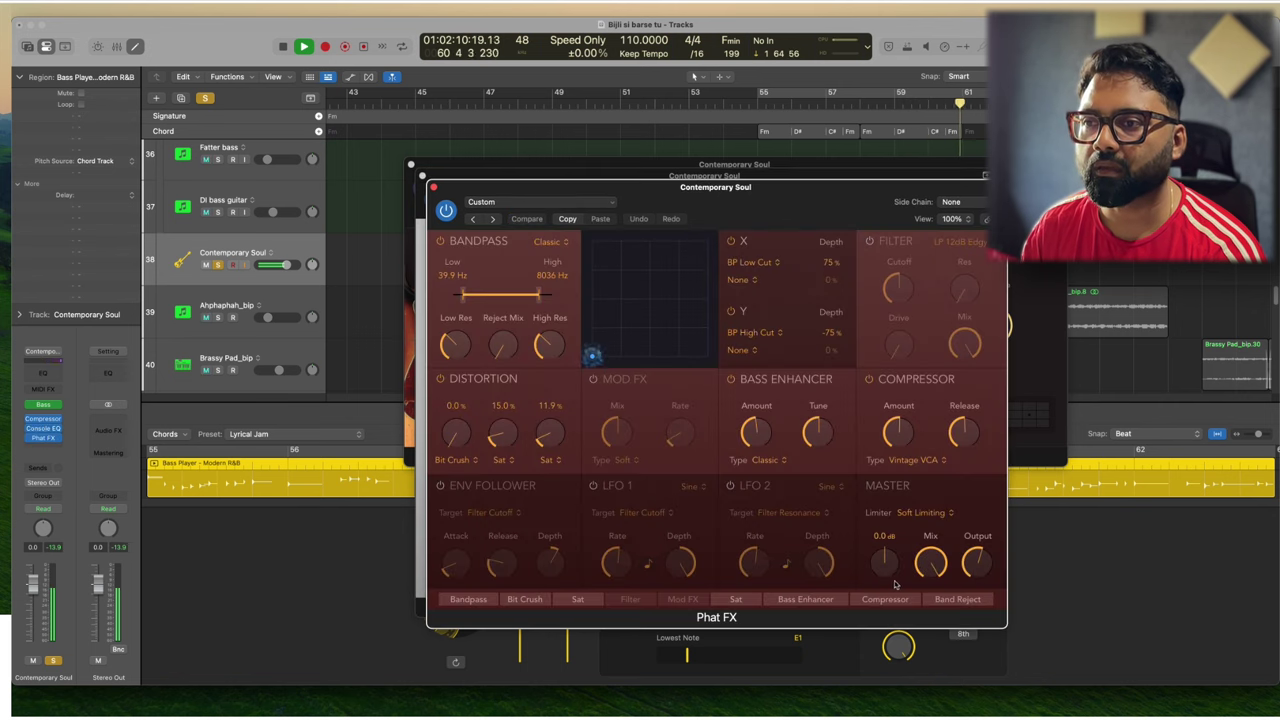
pyautogui.moveTo(929, 563); pyautogui.dragTo(919, 696)
pyautogui.moveTo(975, 562)
pyautogui.mouseDown()
pyautogui.moveTo(966, 535)
pyautogui.moveTo(974, 563)
pyautogui.mouseUp()
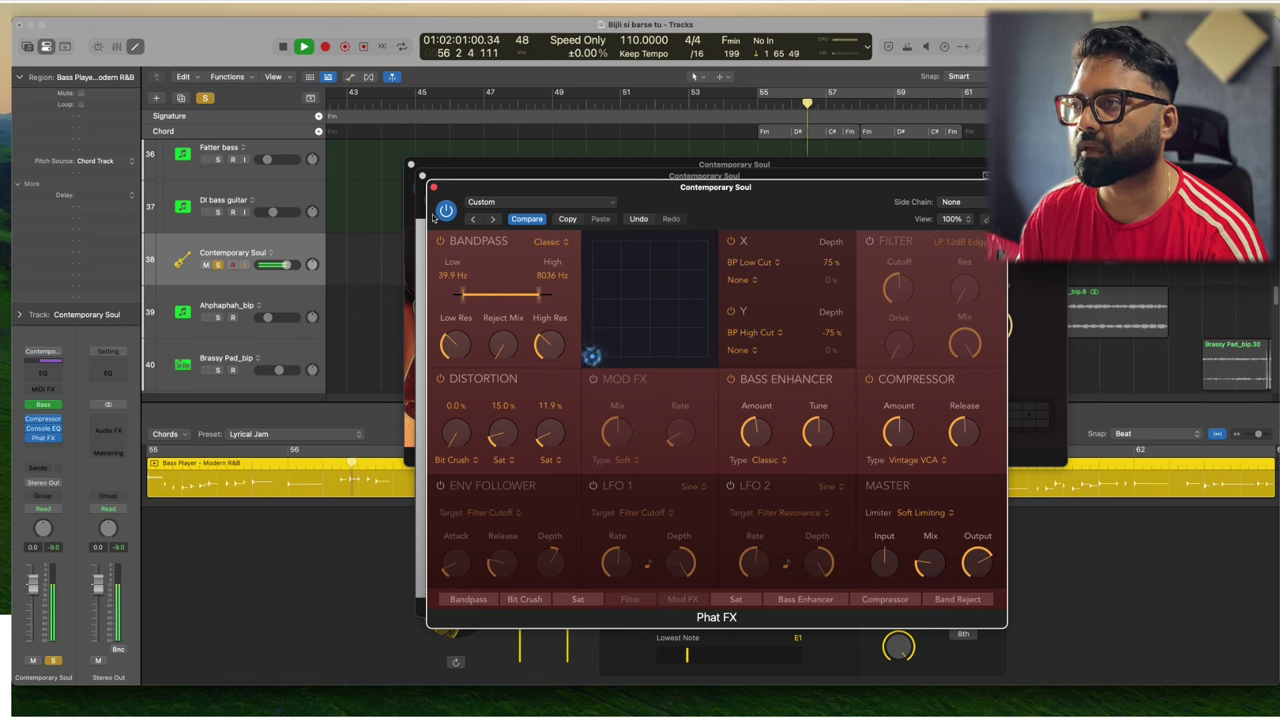
pyautogui.click(433, 187)
pyautogui.click(421, 177)
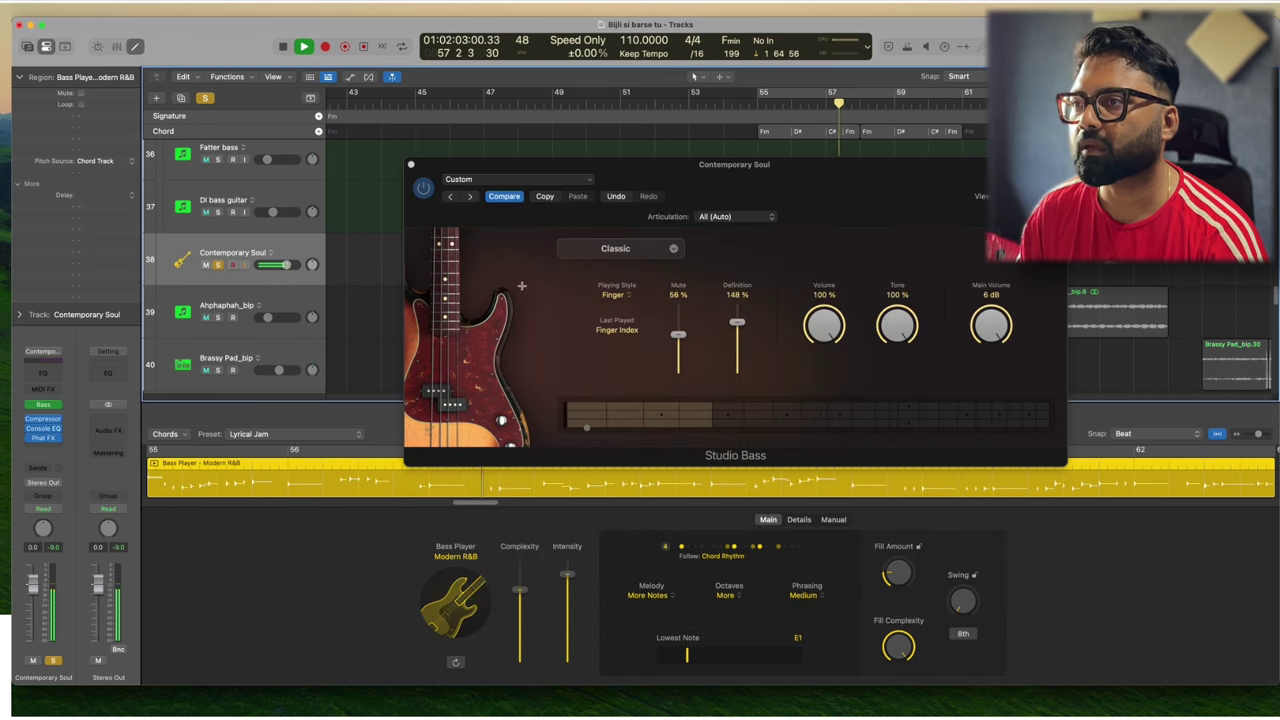
# - Try the Sixties bass model with the Bass Player's Complexity lowered to near minimum, and switch back to the Classic model
pyautogui.click(660, 252)
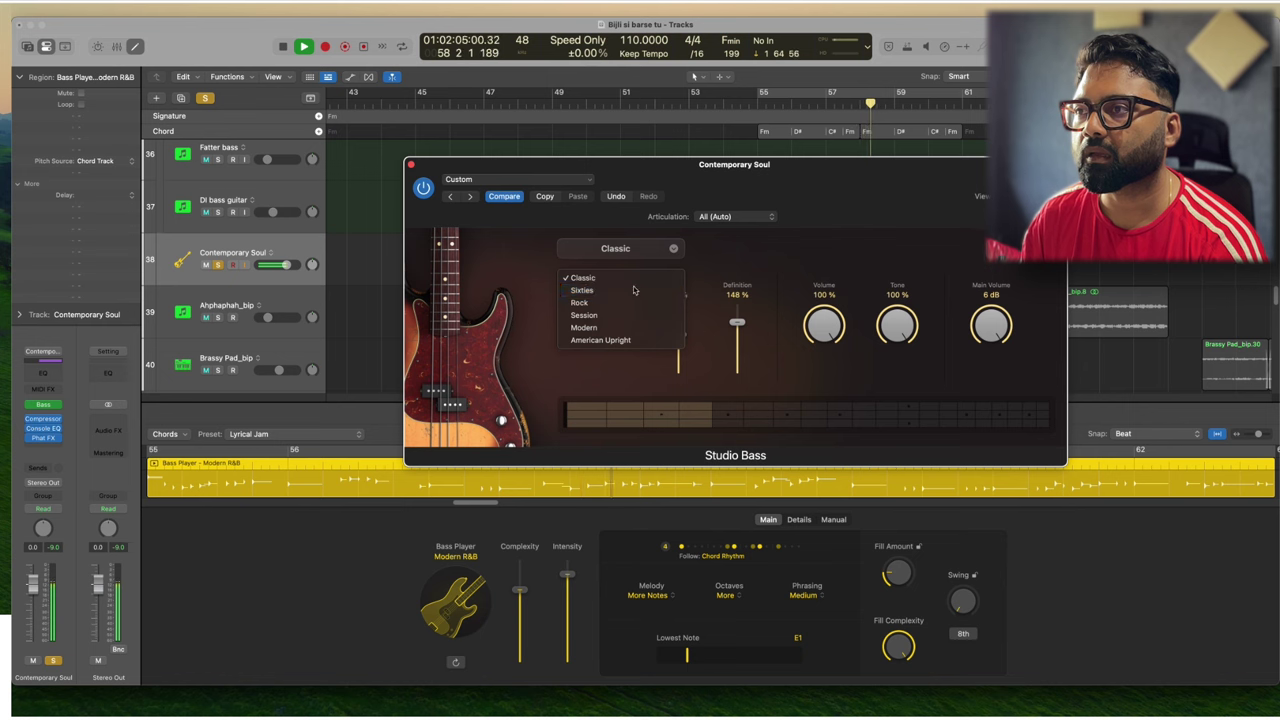
pyautogui.click(633, 289)
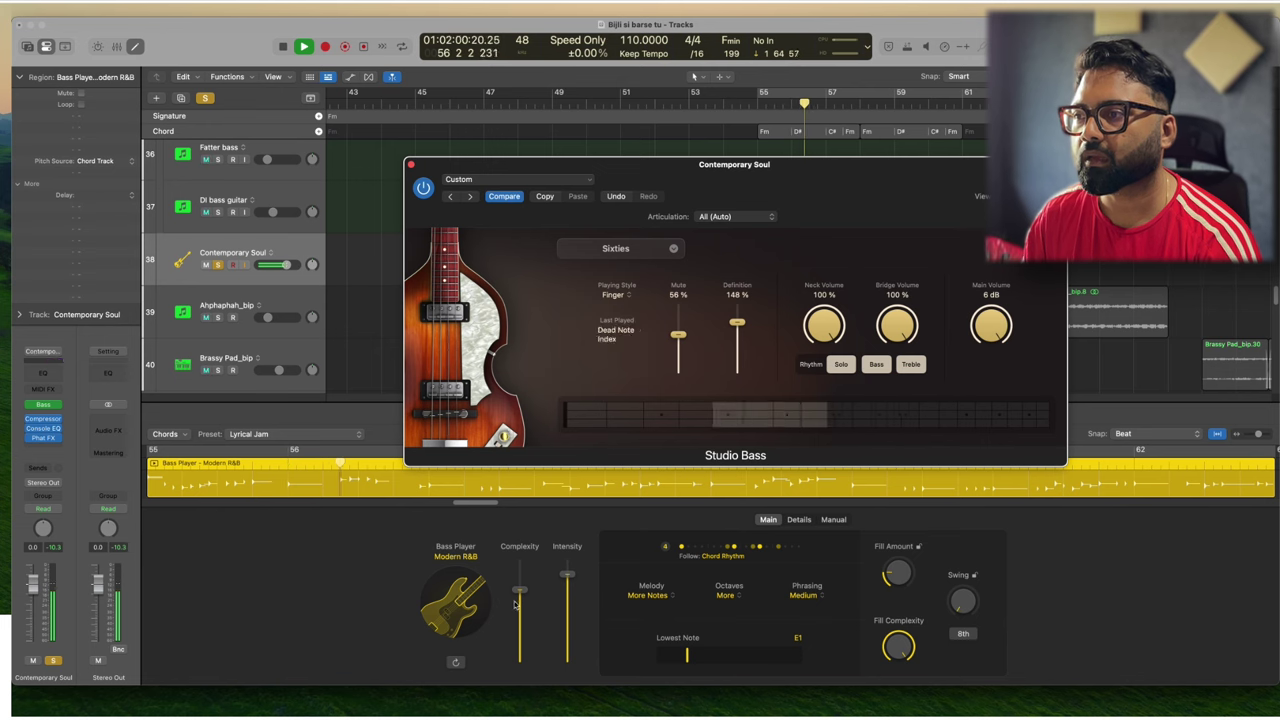
pyautogui.moveTo(516, 595); pyautogui.dragTo(519, 650)
pyautogui.press('space')
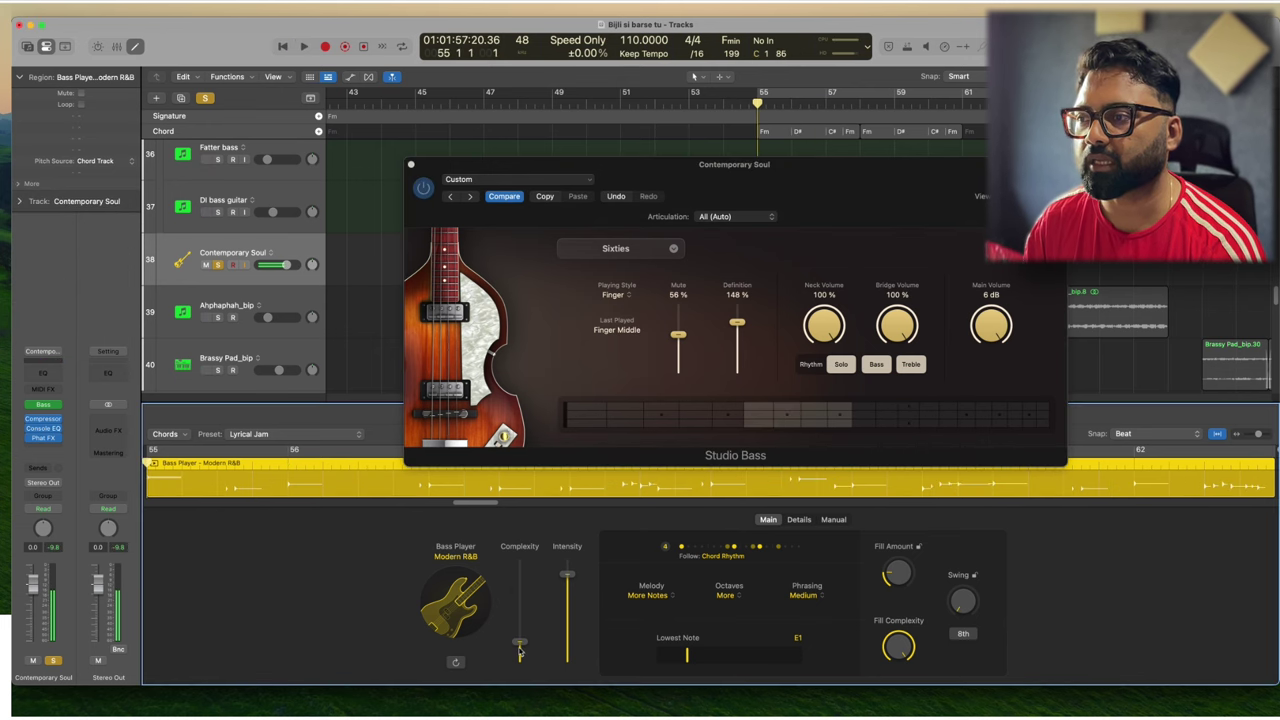
pyautogui.press('space')
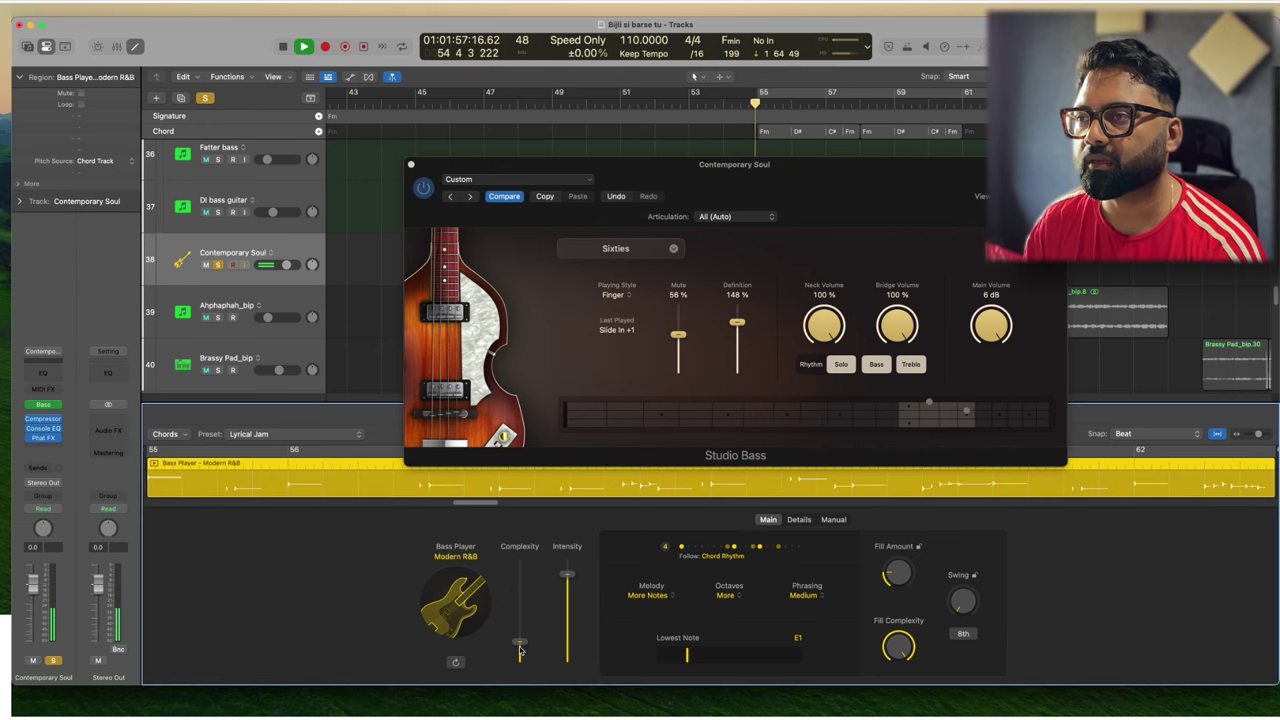
pyautogui.click(641, 250)
pyautogui.click(586, 278)
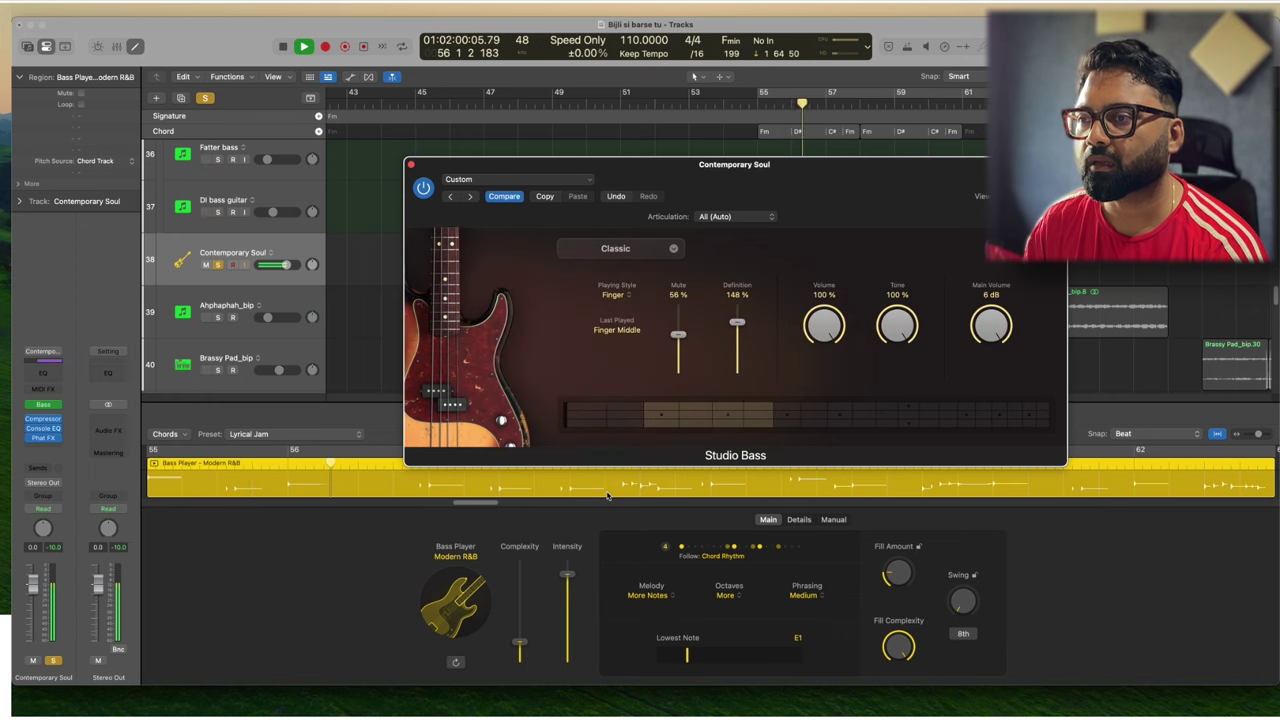
# - Set the Bass Player's Lowest Note to F1 and play the region from bar 55
pyautogui.click(684, 660)
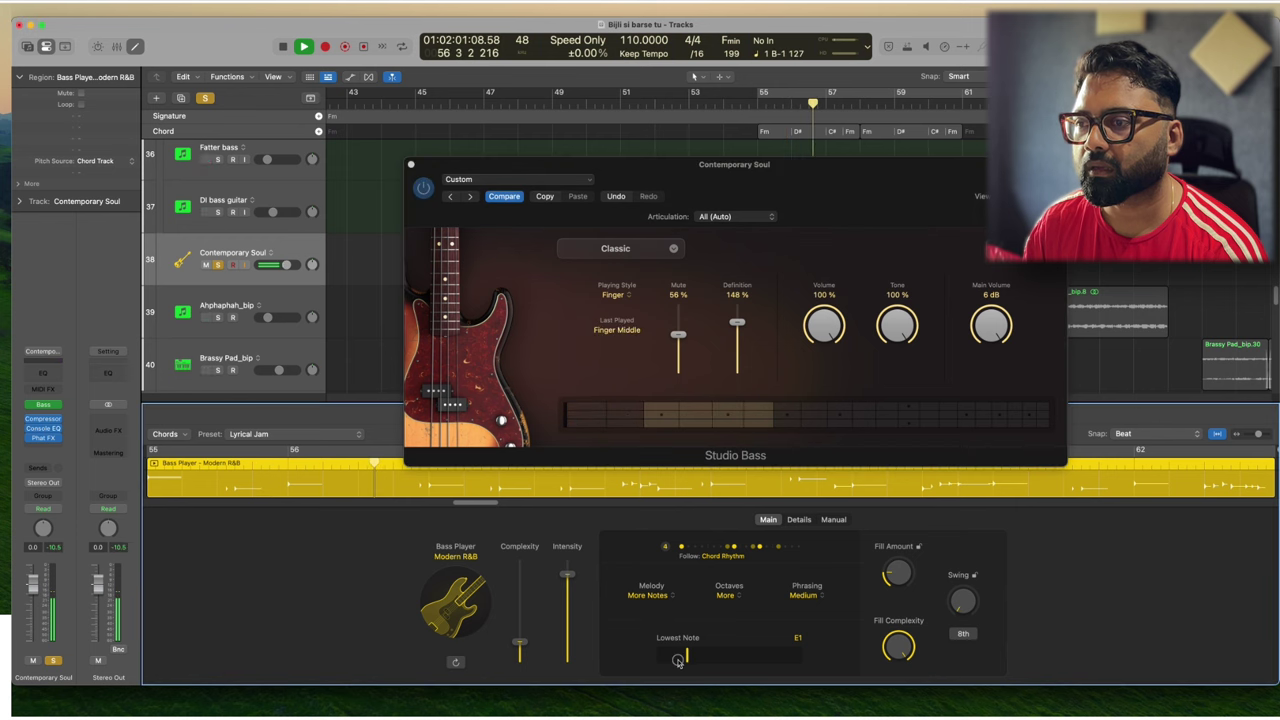
pyautogui.press('space')
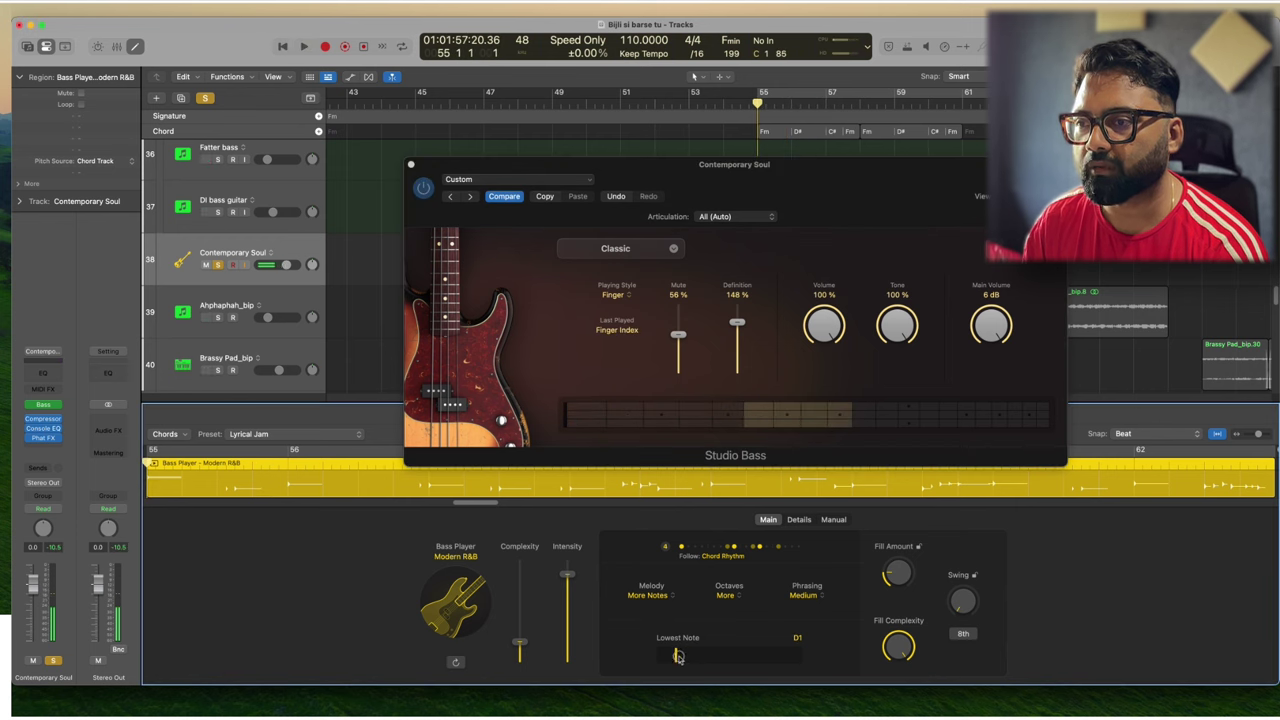
pyautogui.moveTo(686, 657); pyautogui.dragTo(695, 656)
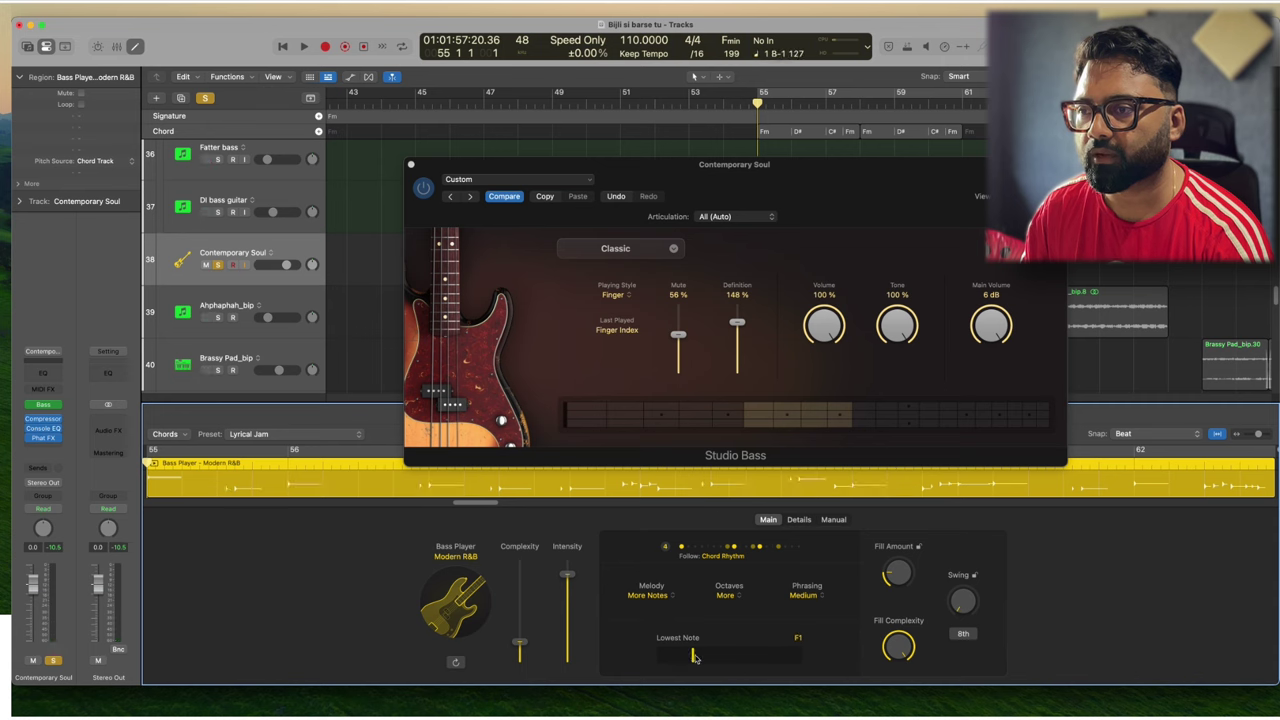
pyautogui.press('space')
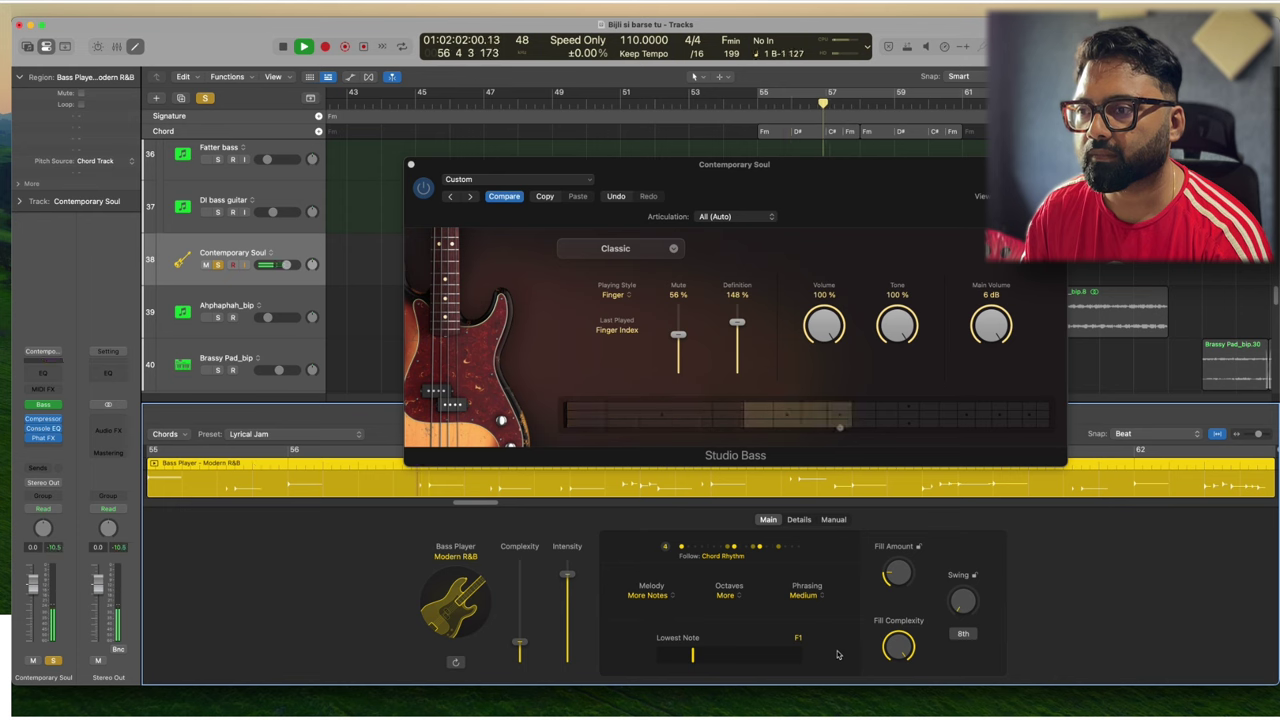
# - Raise the Bass Player's Complexity to about the middle, replay the part from bar 55 and close the Studio Bass window
pyautogui.moveTo(522, 632); pyautogui.dragTo(531, 628)
pyautogui.press('space')
pyautogui.press('space')
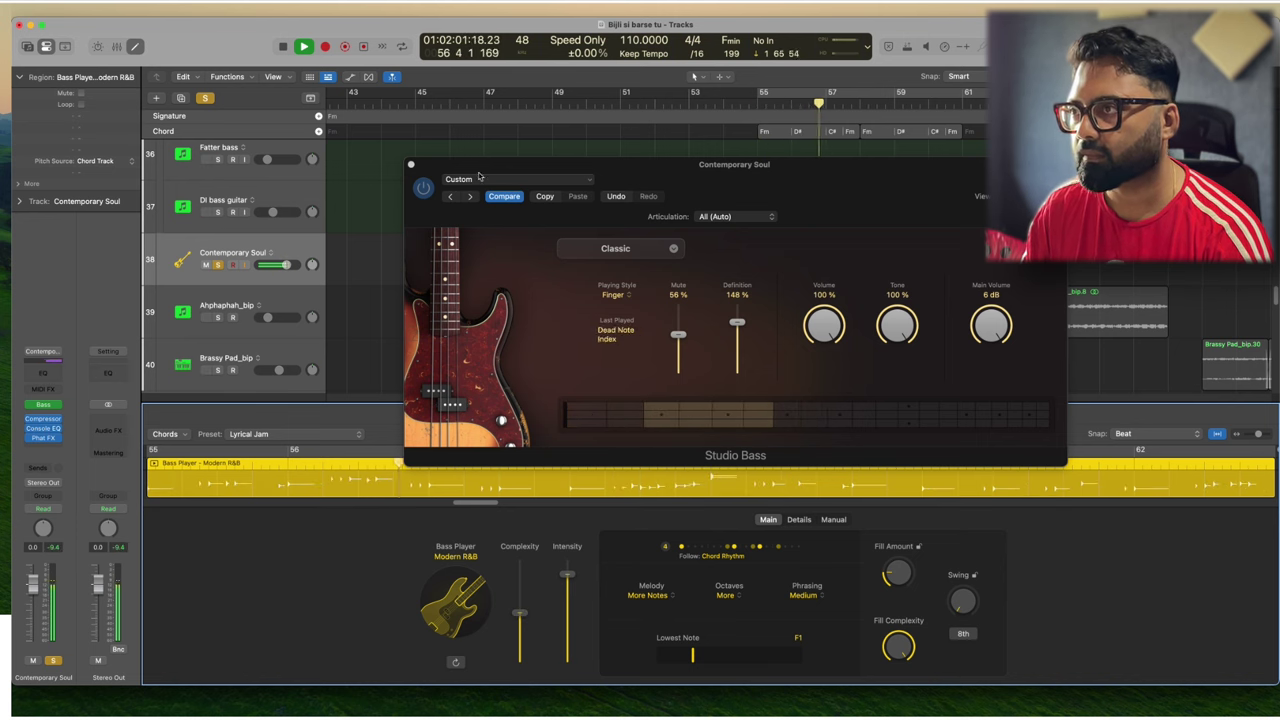
pyautogui.click(411, 165)
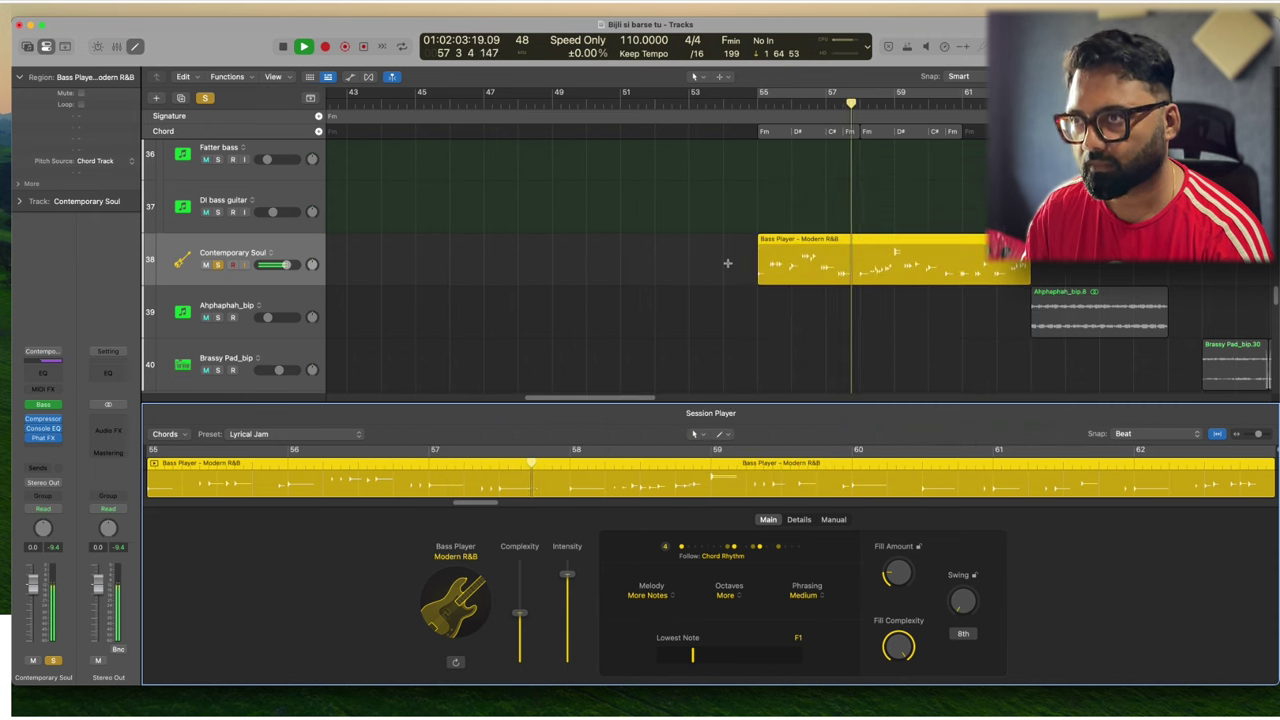
pyautogui.press('space')
# - Audition the Session Player bass from bar 55 together with the soloed drum loops while looking over the song's tracks
pyautogui.scroll(-15, 728, 263)
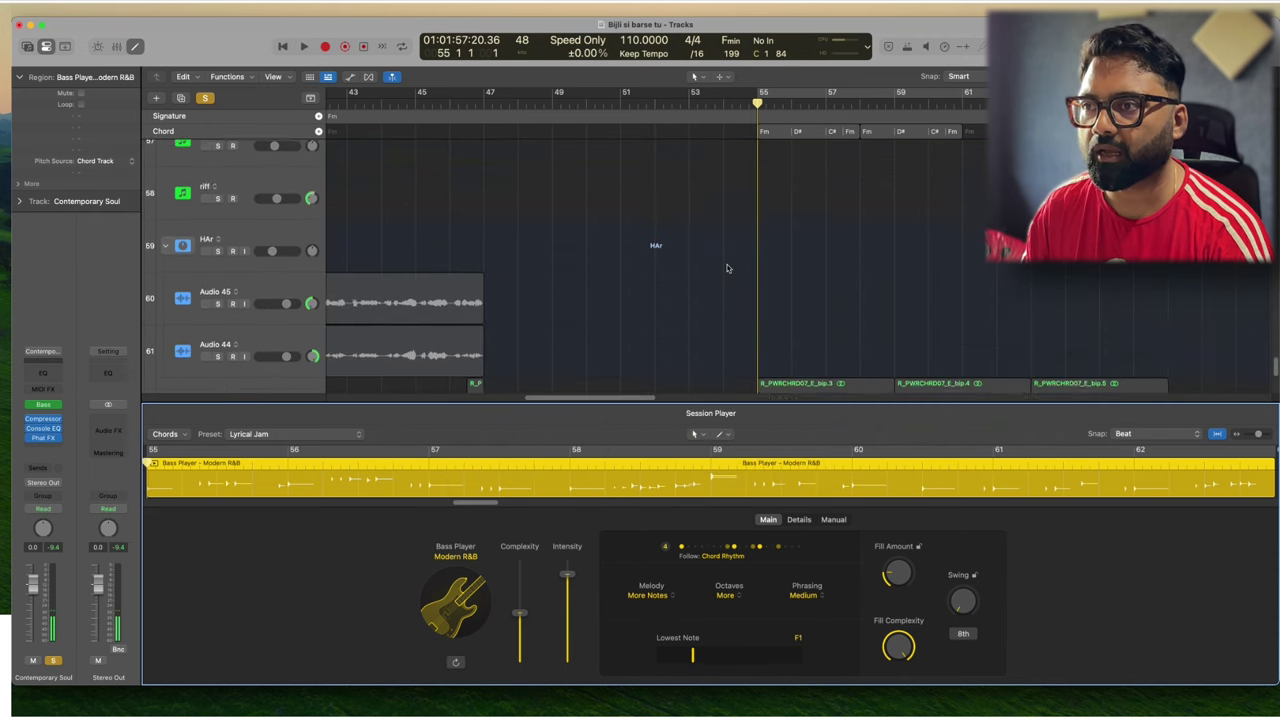
pyautogui.scroll(5, 728, 283)
pyautogui.scroll(-5, 727, 281)
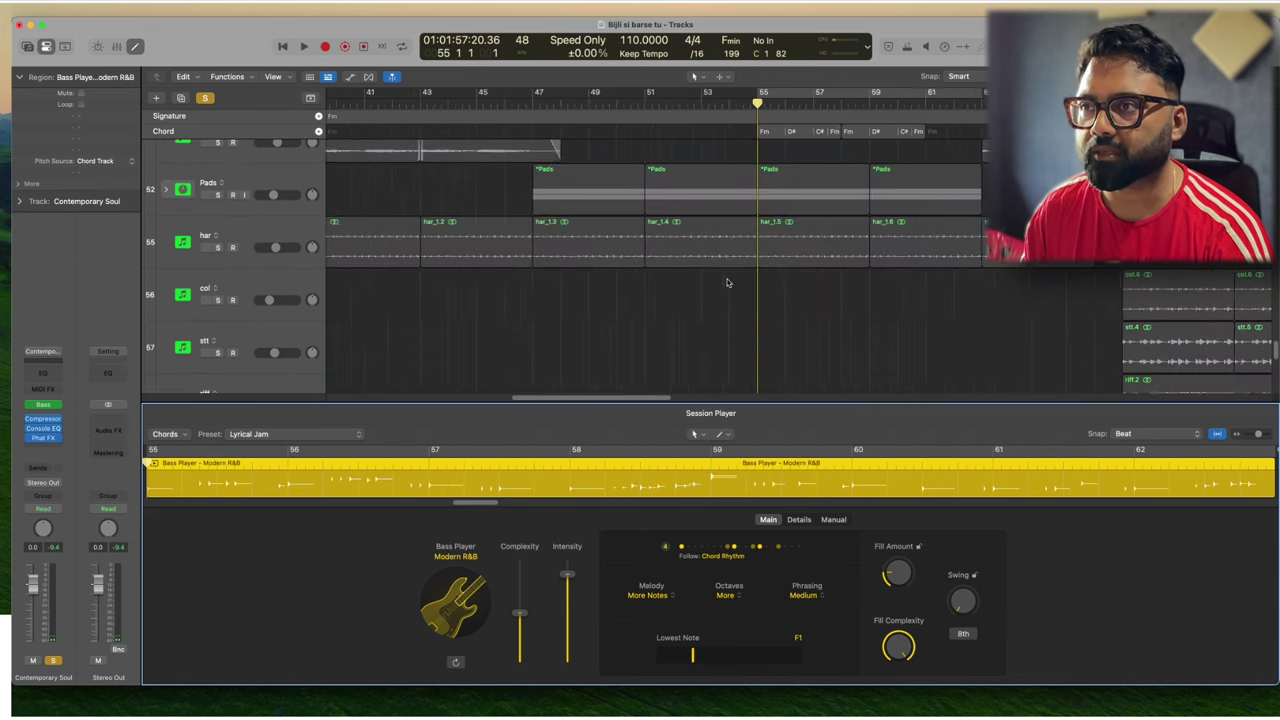
pyautogui.scroll(3, 727, 280)
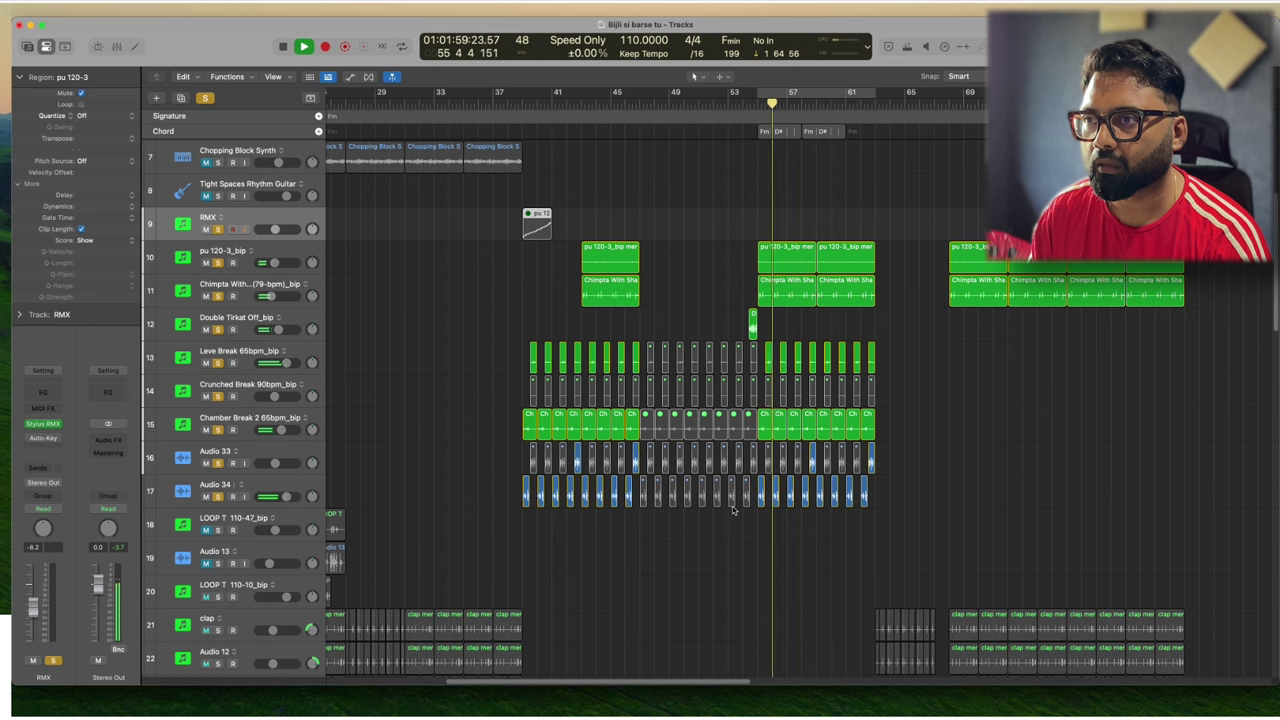
pyautogui.scroll(-3, 740, 520)
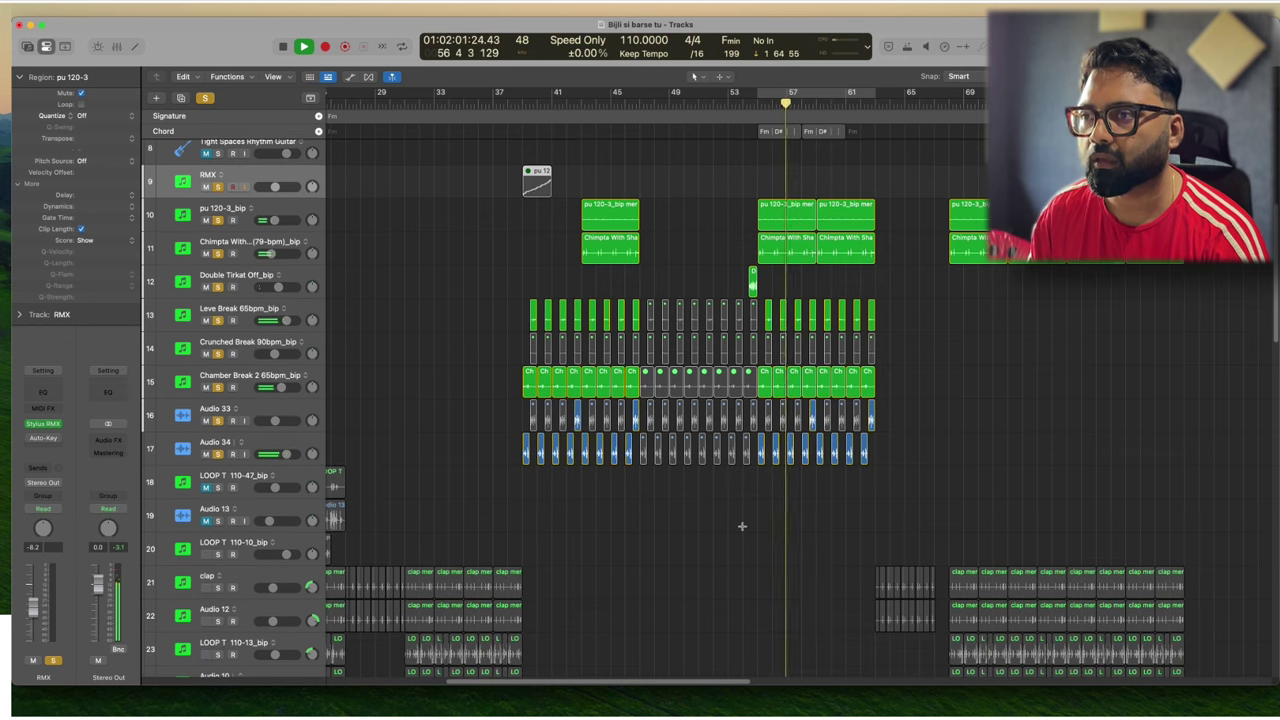
pyautogui.scroll(-5, 742, 526)
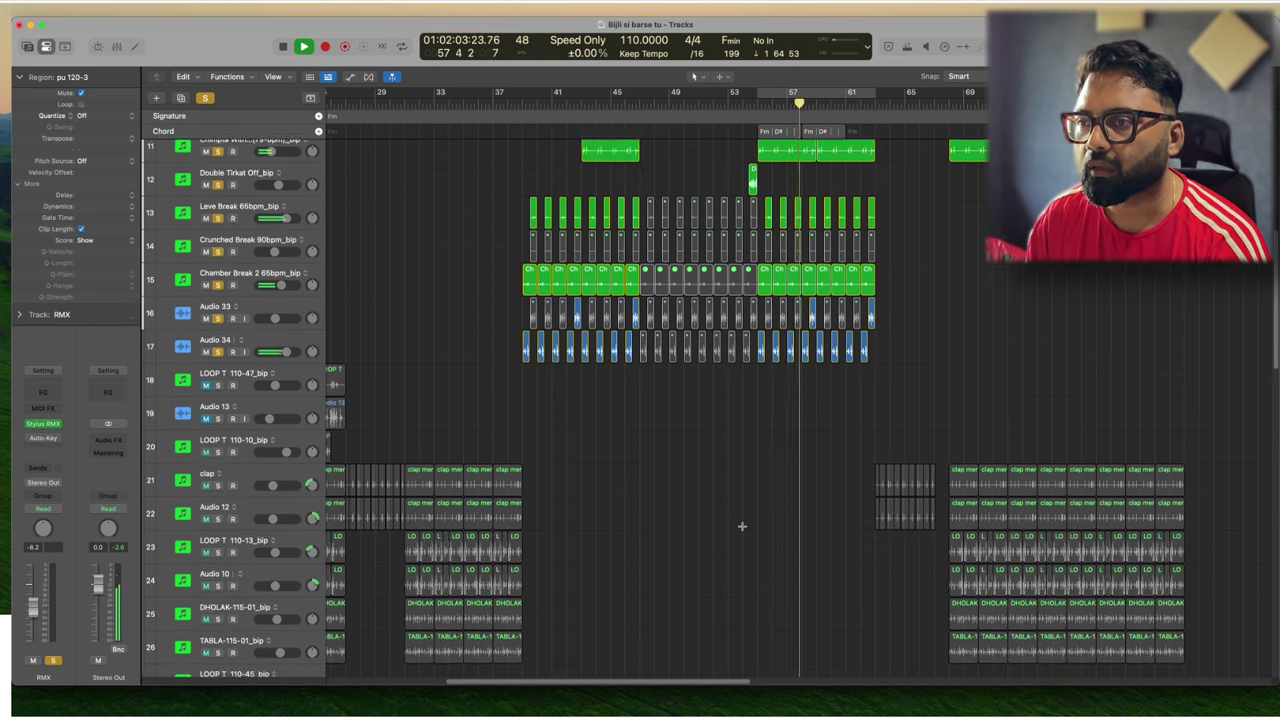
pyautogui.scroll(-15, 742, 526)
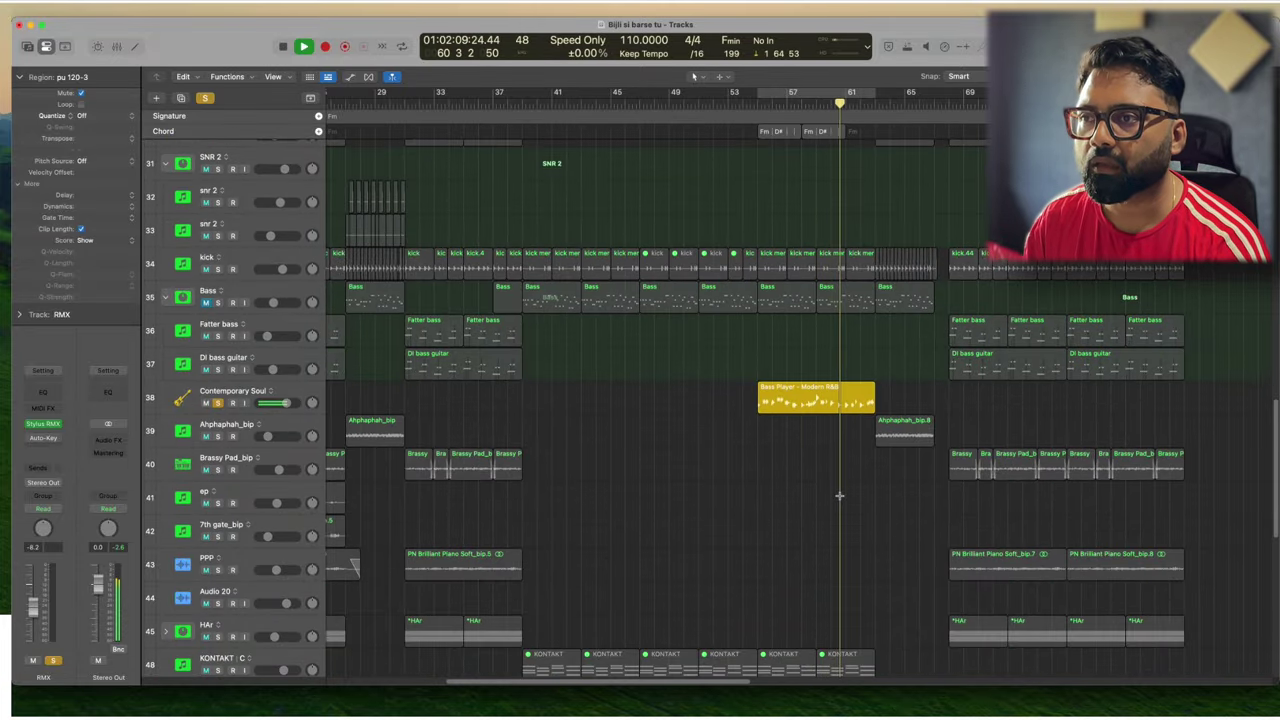
pyautogui.press('space')
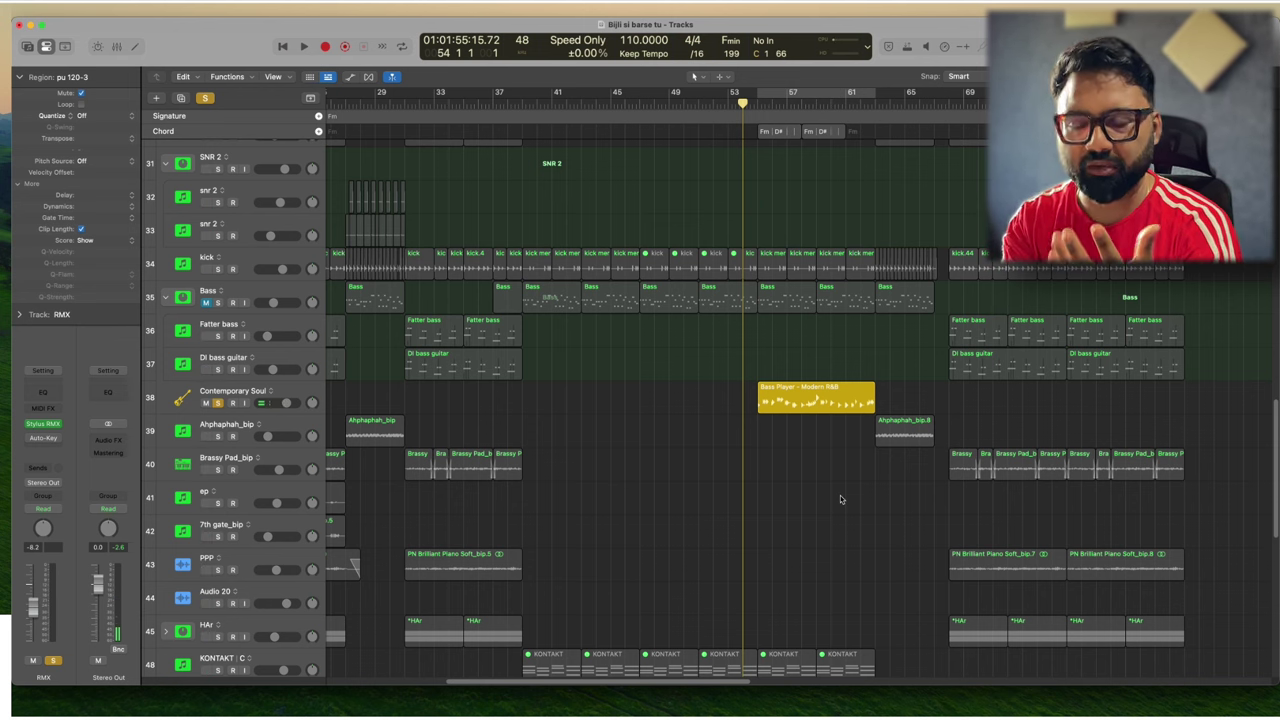
# - Convert the Bass Player region on the Contemporary Soul track to a MIDI region
pyautogui.click(857, 399)
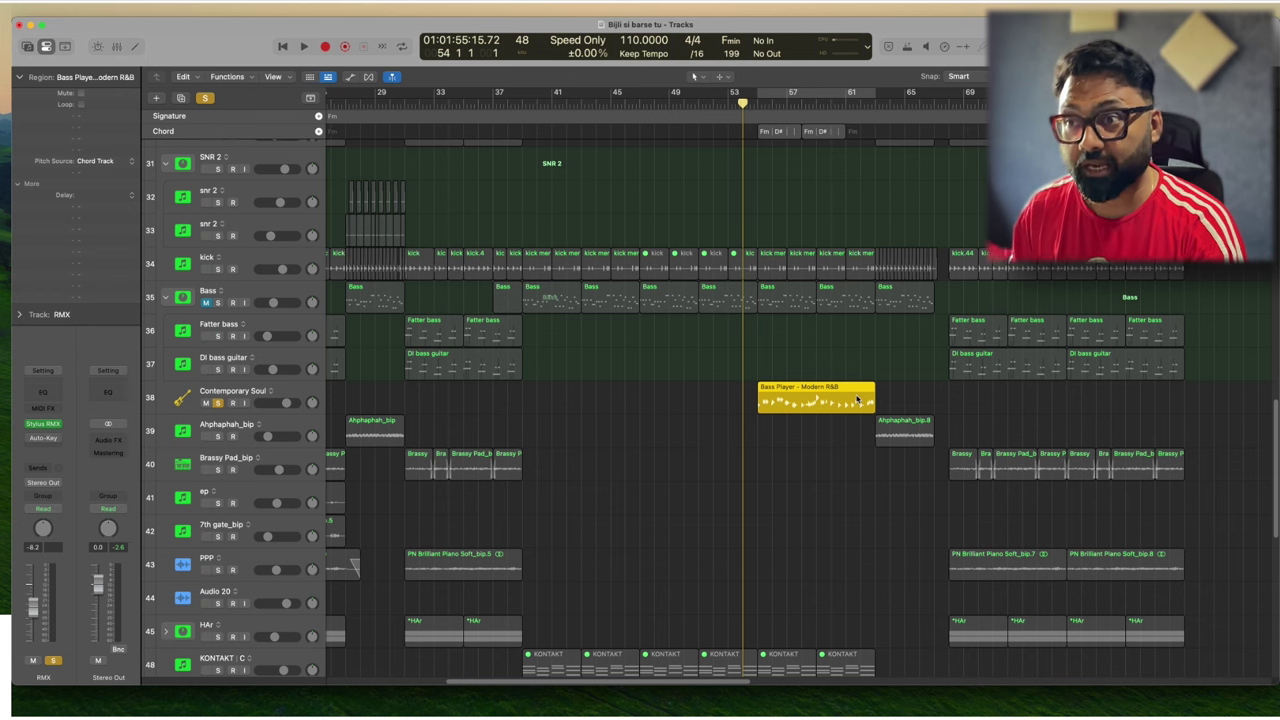
pyautogui.rightClick(857, 399)
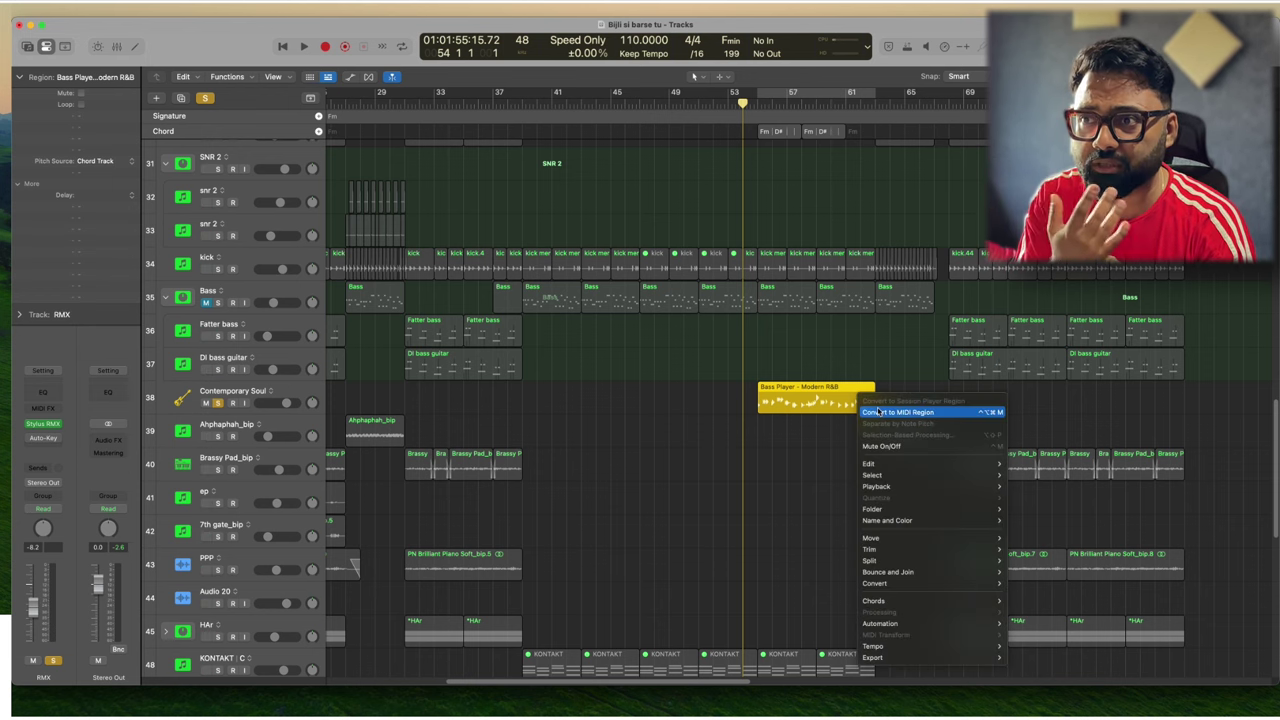
pyautogui.click(930, 411)
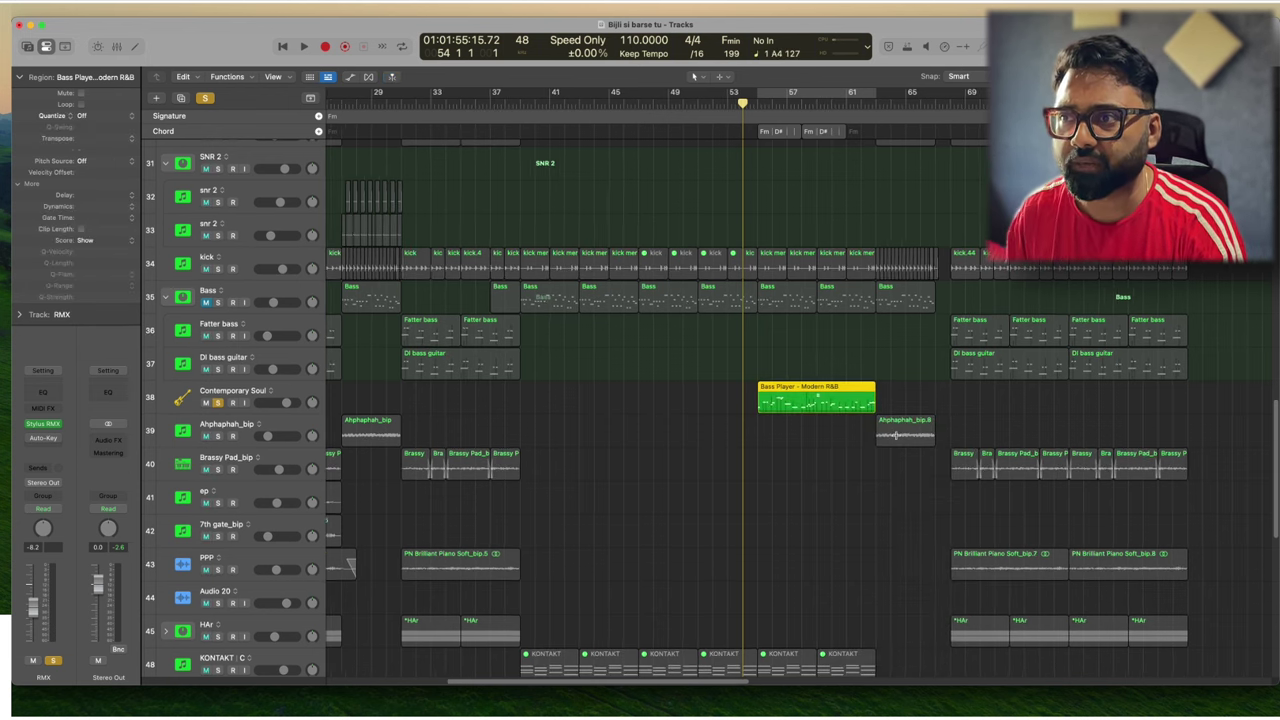
# - Open the converted bass region in the Piano Roll to examine its individual notes
pyautogui.press('super+Right')
pyautogui.press('super+Right')
pyautogui.press('super+Right')
pyautogui.press('super+Down')
pyautogui.press('super+Down')
pyautogui.press('super+Down')
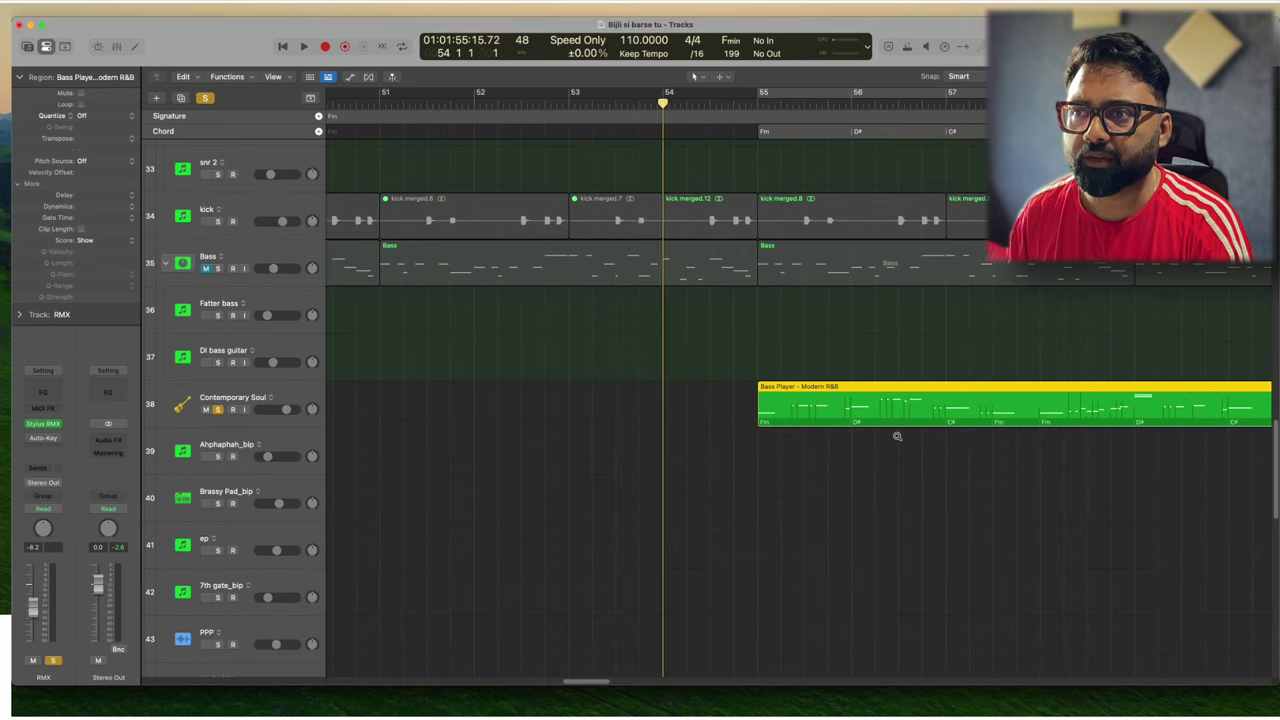
pyautogui.press('super+Down')
pyautogui.press('super+Down')
pyautogui.press('super+Left')
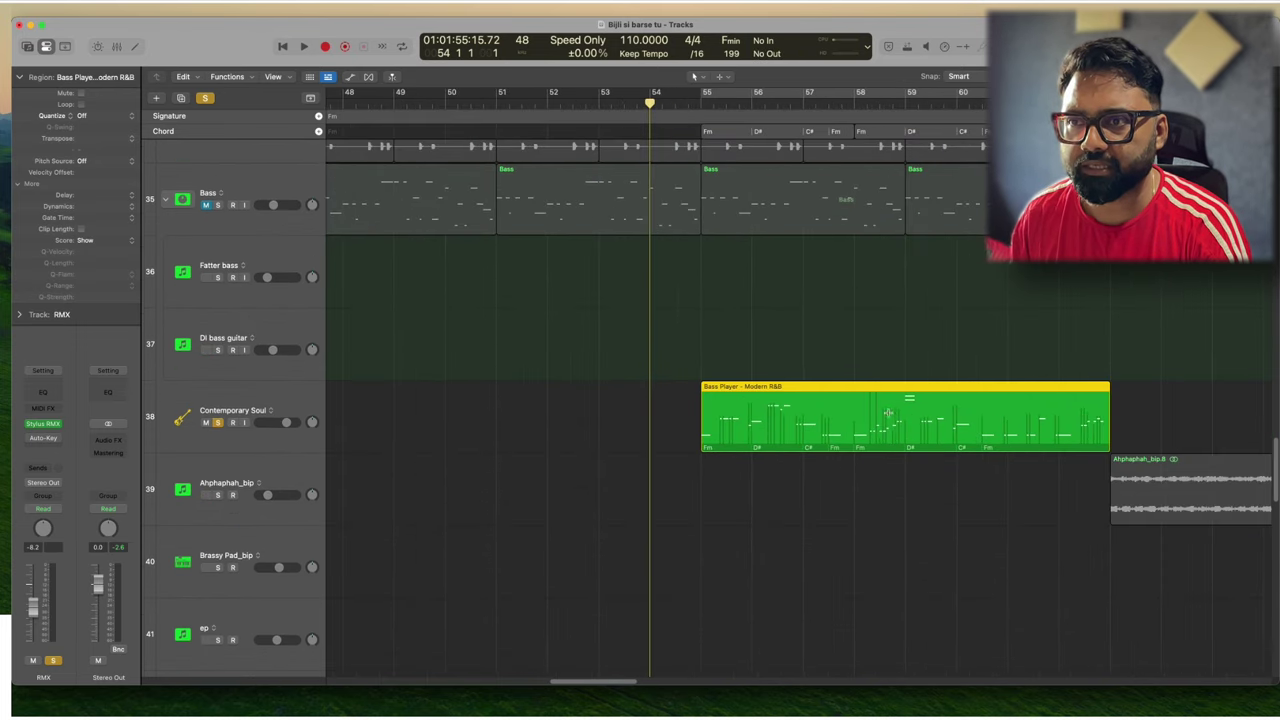
pyautogui.doubleClick(888, 413)
pyautogui.press('super+Right')
pyautogui.press('super+Right')
pyautogui.press('super+Right')
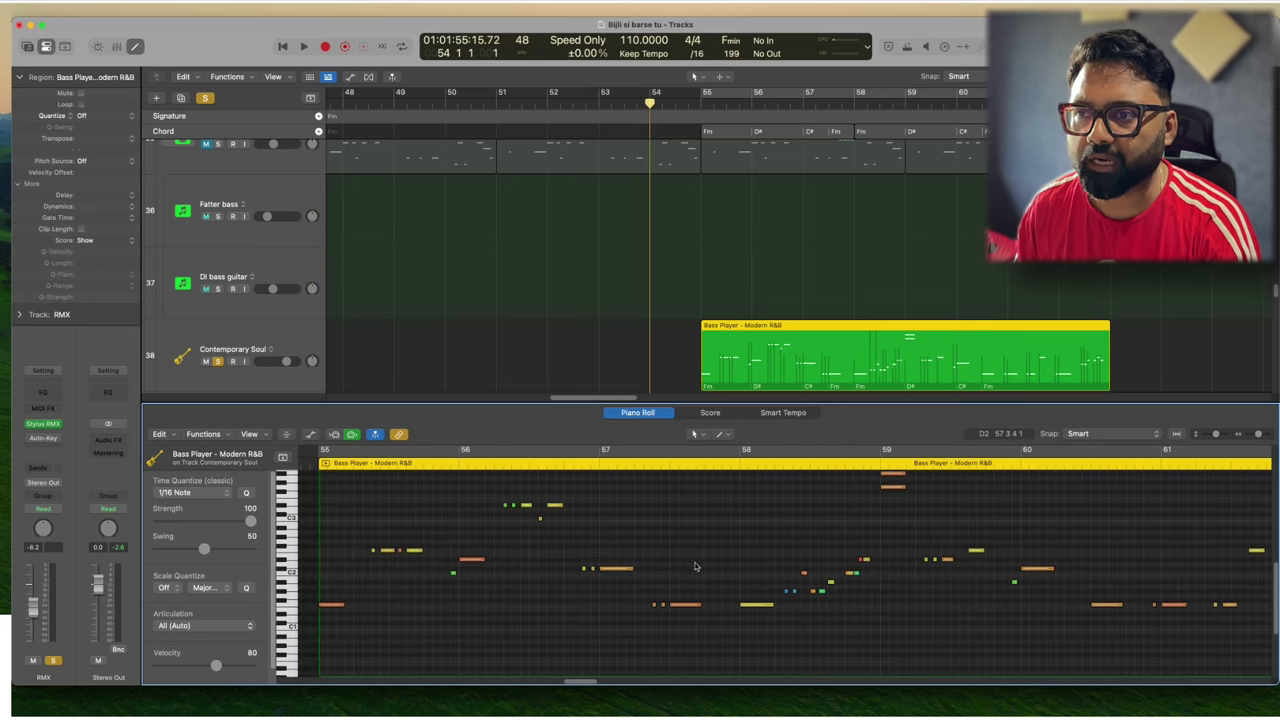
pyautogui.scroll(5, 695, 567)
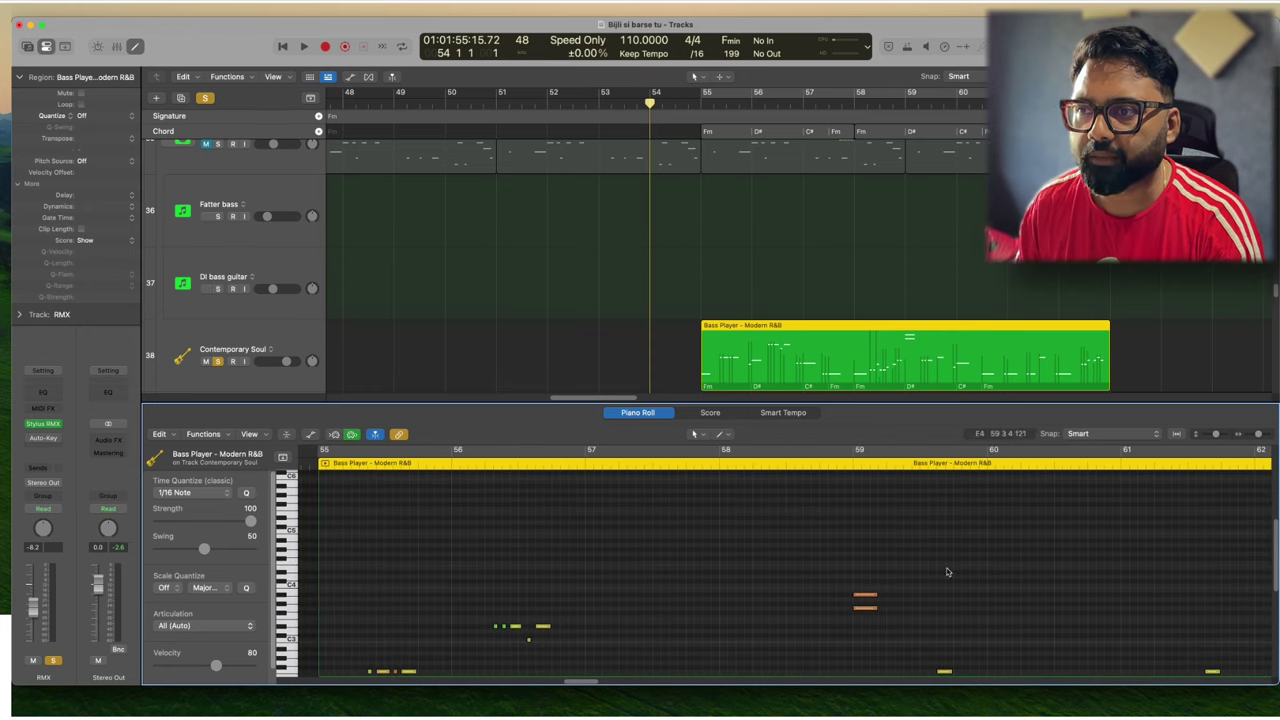
# - Mute the upper of the two stacked notes at bar 59, playing the part from bar 55 before and bar 58 after
pyautogui.moveTo(873, 598); pyautogui.dragTo(866, 608)
pyautogui.scroll(-3, 876, 620)
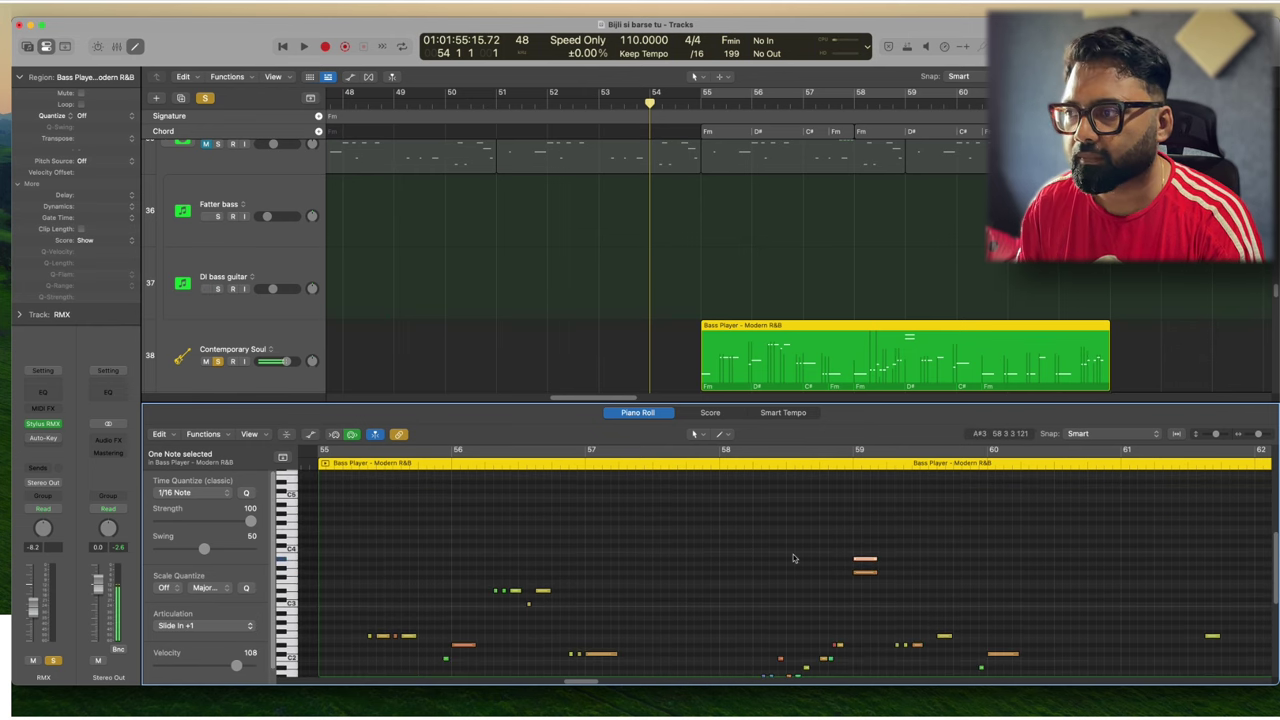
pyautogui.press('space')
pyautogui.press('space')
pyautogui.click(575, 467)
pyautogui.press('space')
pyautogui.scroll(-2, 810, 560)
pyautogui.scroll(-1, 830, 583)
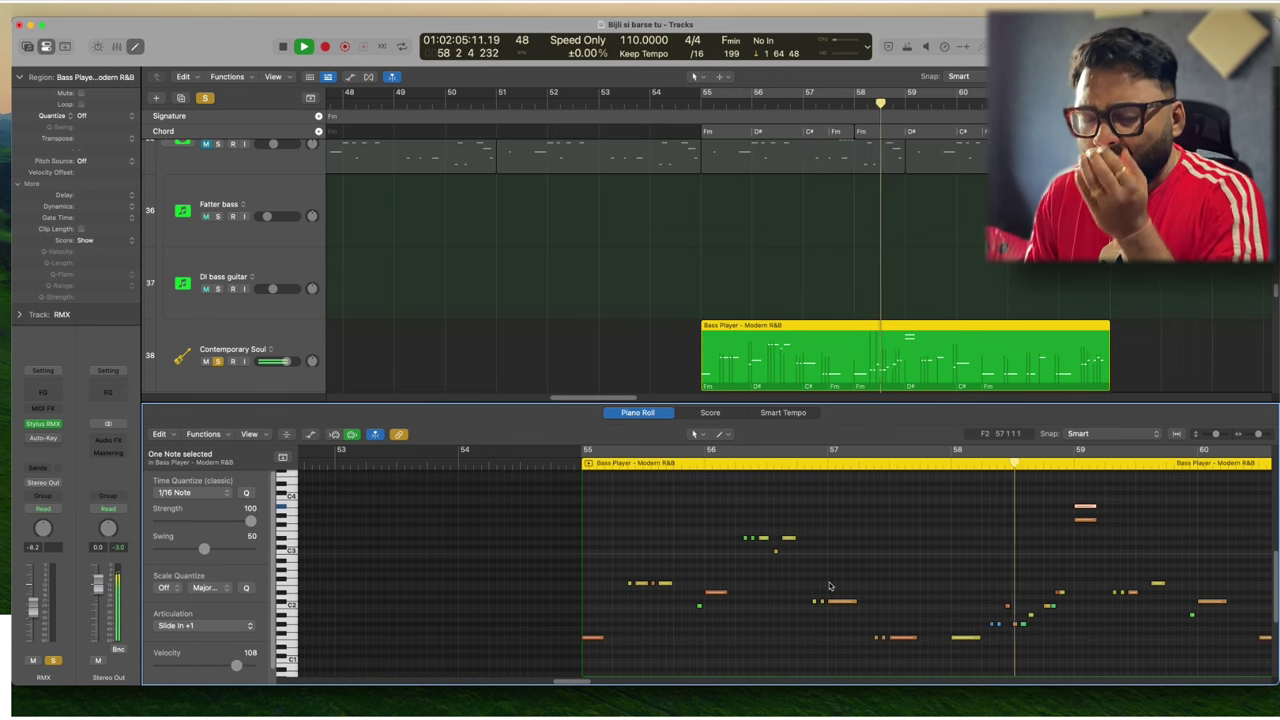
pyautogui.press('space')
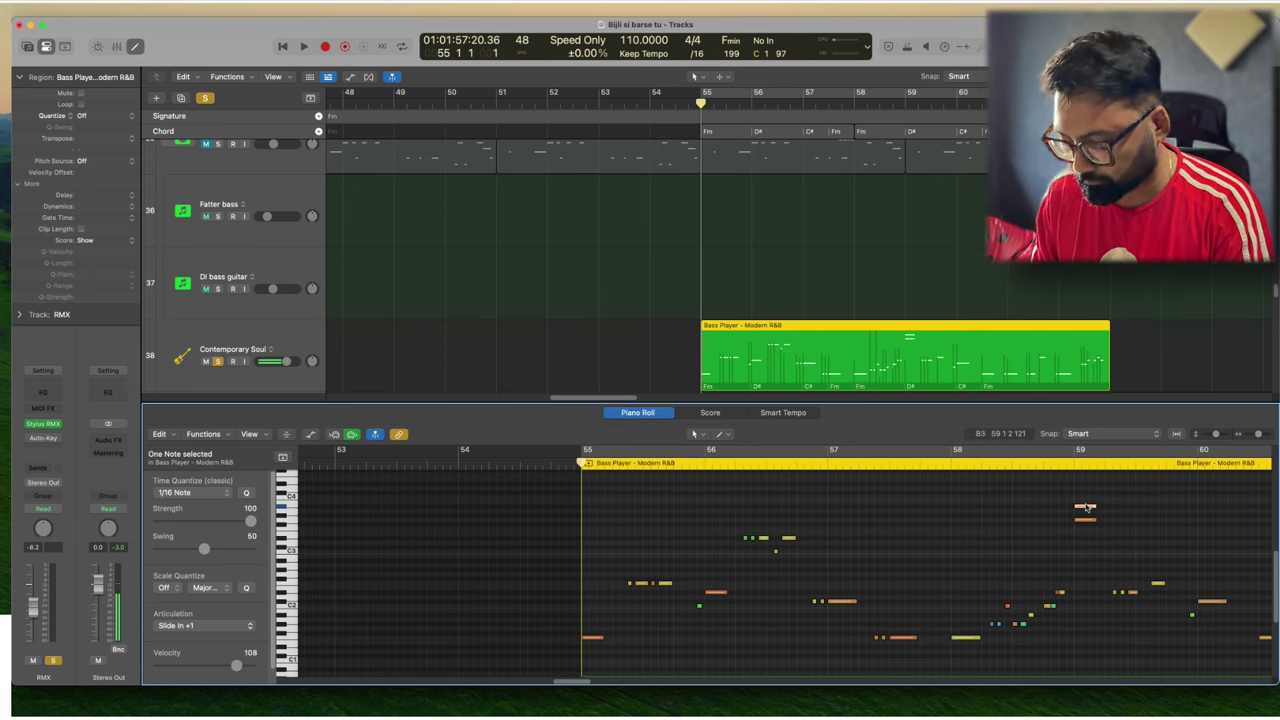
pyautogui.doubleClick(955, 466)
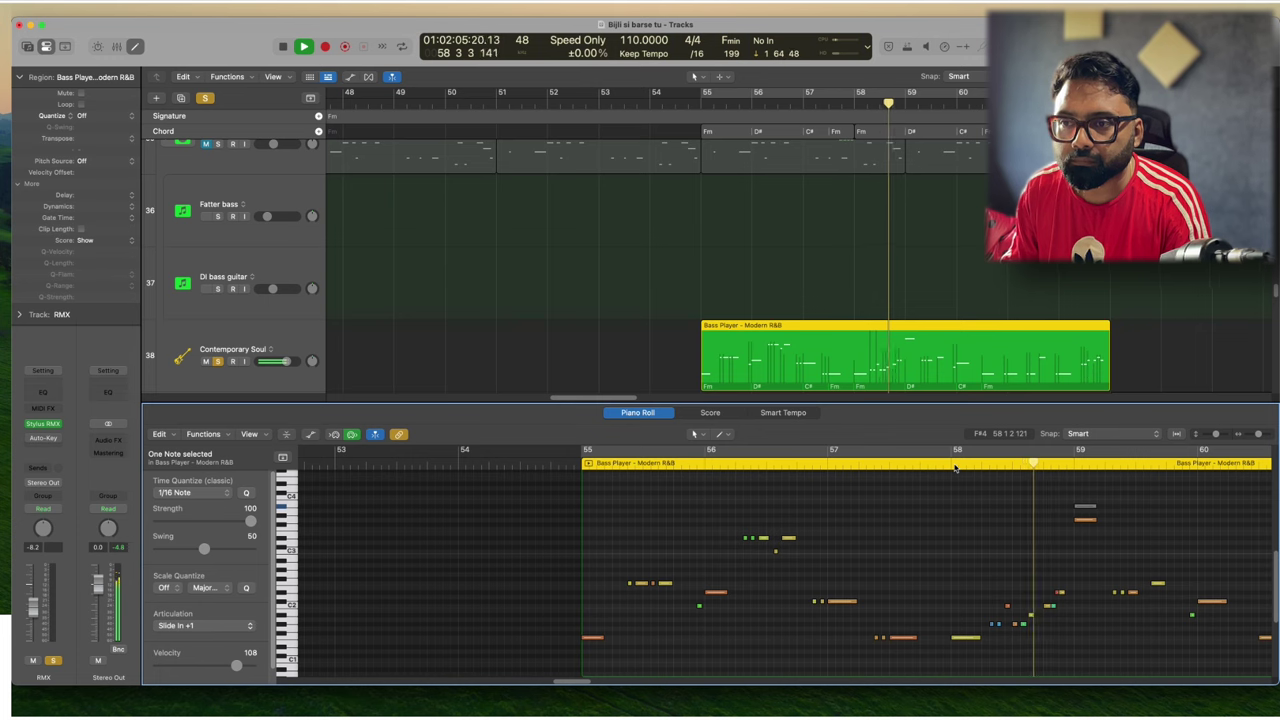
pyautogui.press('space')
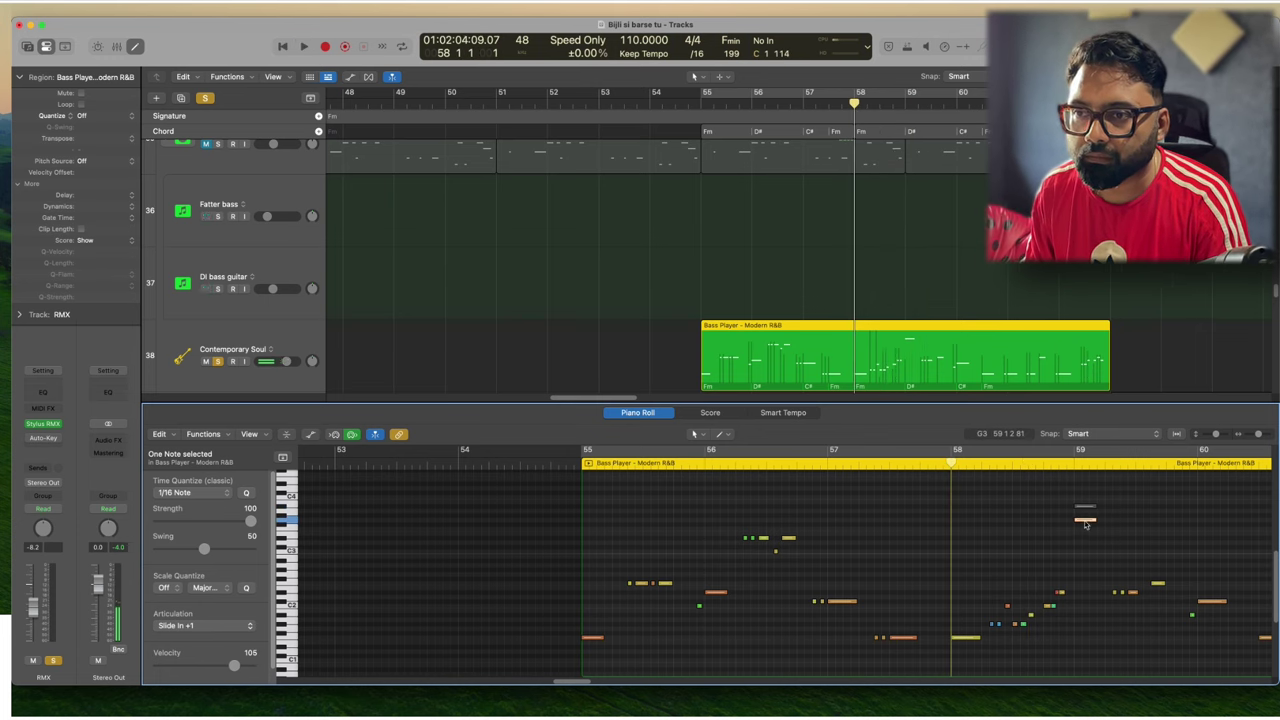
# - Try the lower note at bar 59 at C4 and at C3, playing the part from bar 58 each time
pyautogui.moveTo(1087, 523); pyautogui.dragTo(1086, 498)
pyautogui.press('space')
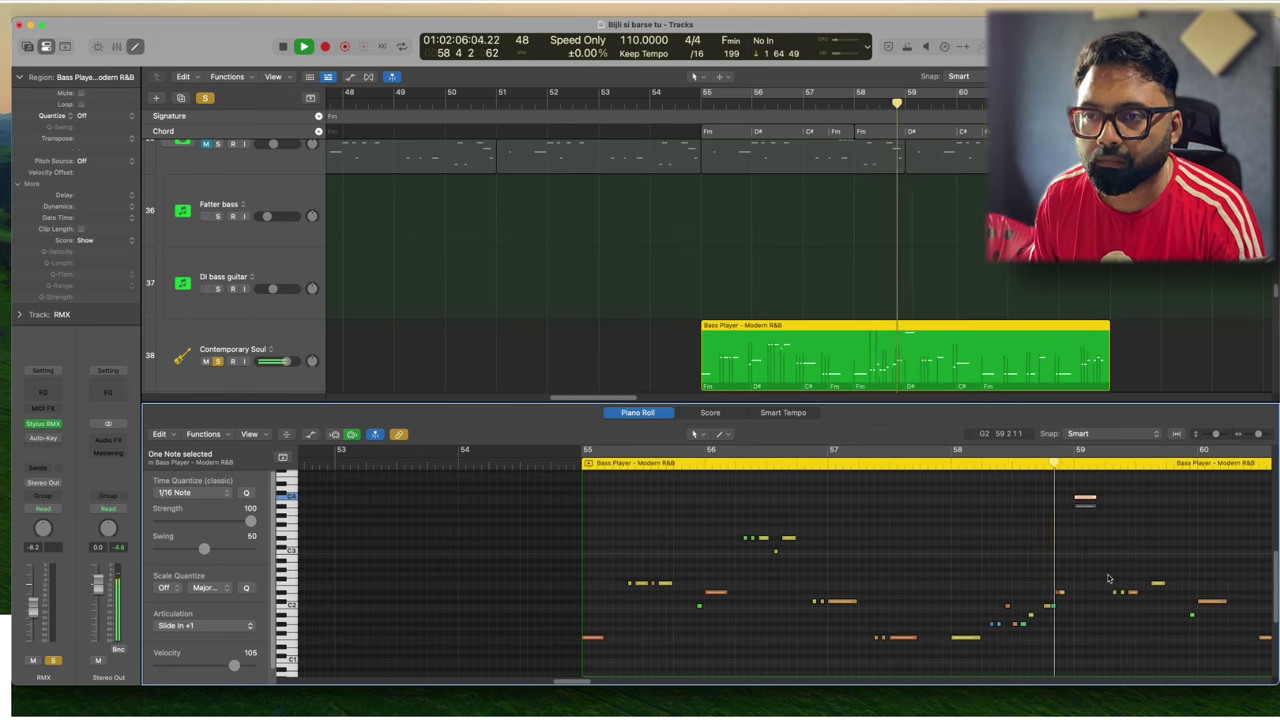
pyautogui.press('space')
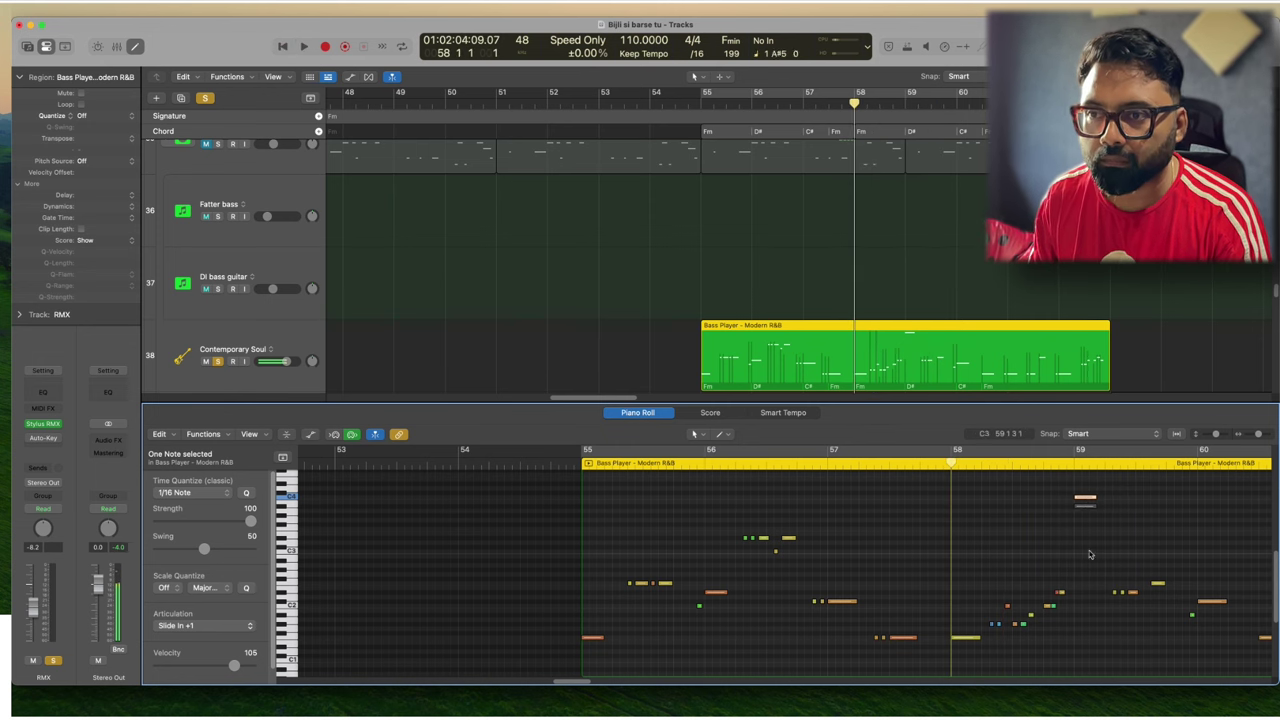
pyautogui.moveTo(1086, 498); pyautogui.dragTo(1087, 553)
pyautogui.press('space')
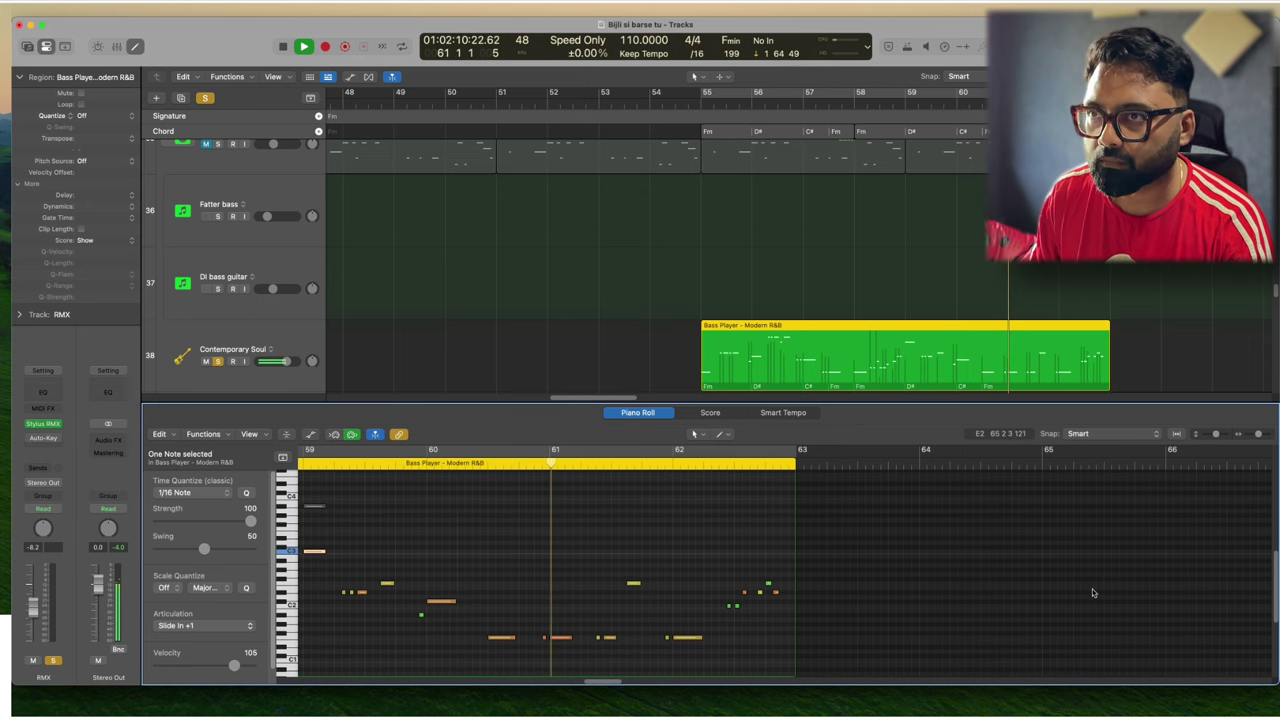
pyautogui.press('space')
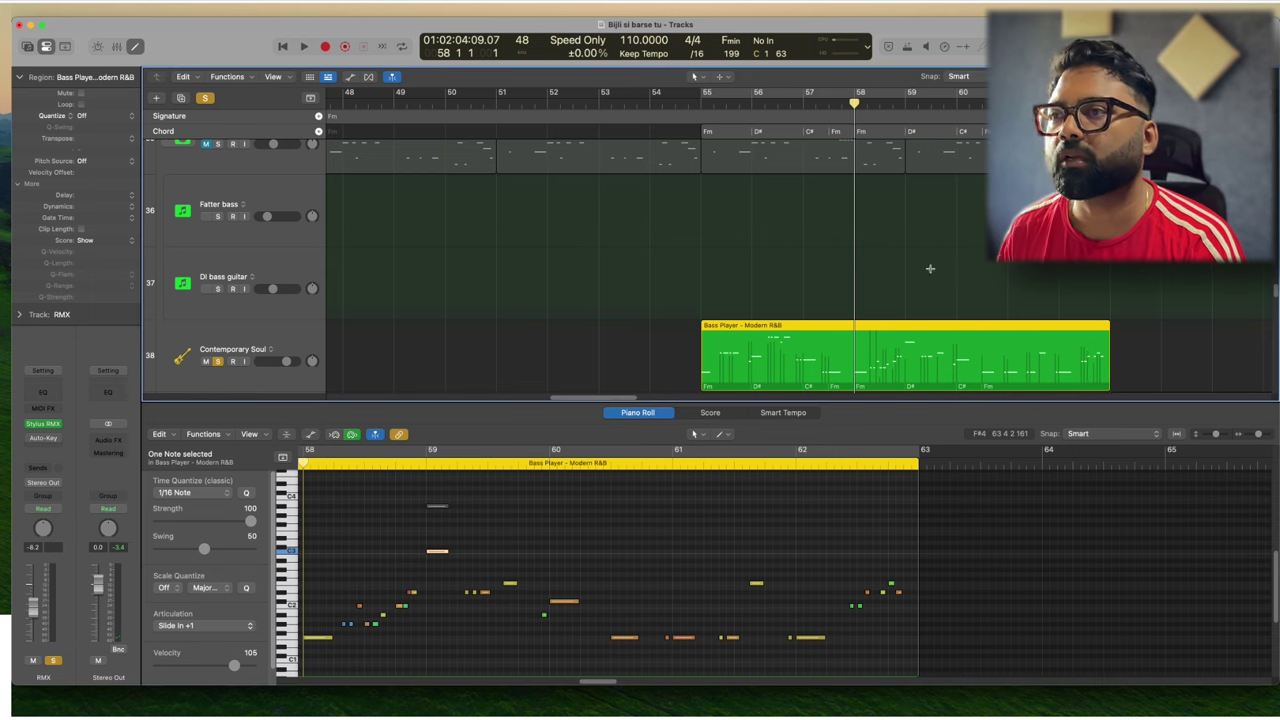
# - Convert the edited bass MIDI region to a Session Player region and play it from bar 55
pyautogui.click(703, 106)
pyautogui.click(283, 343)
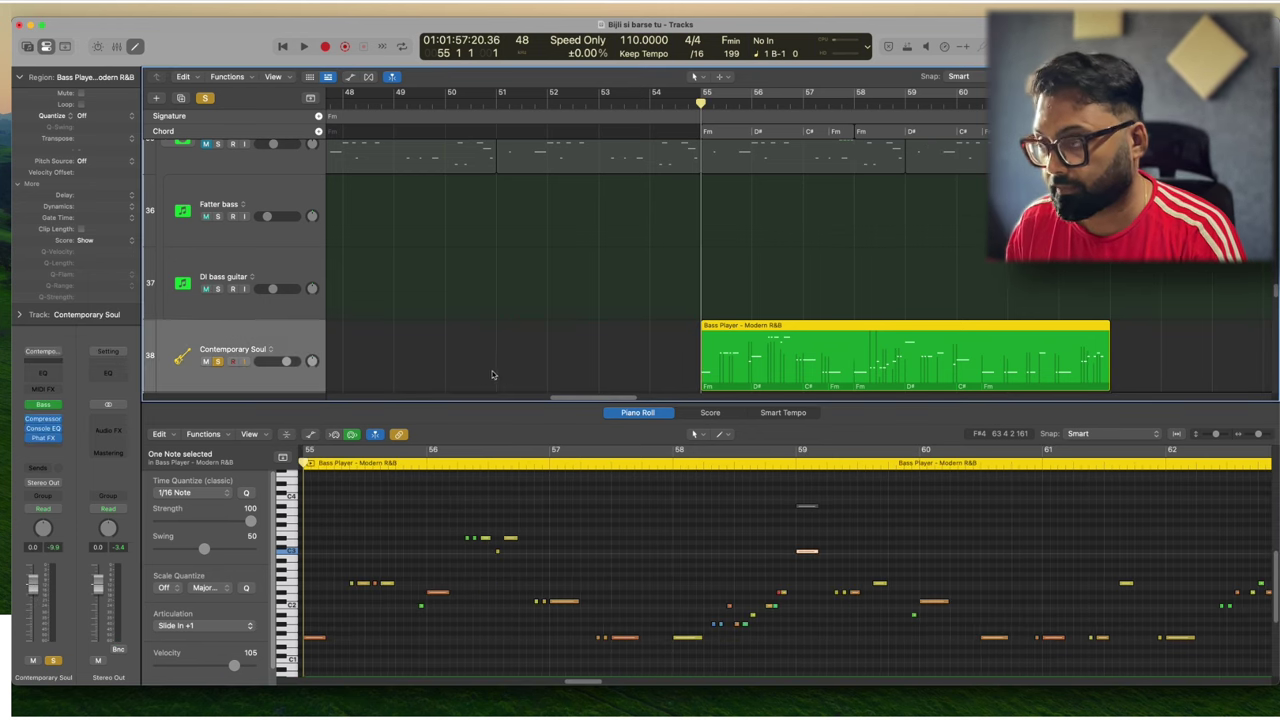
pyautogui.rightClick(789, 337)
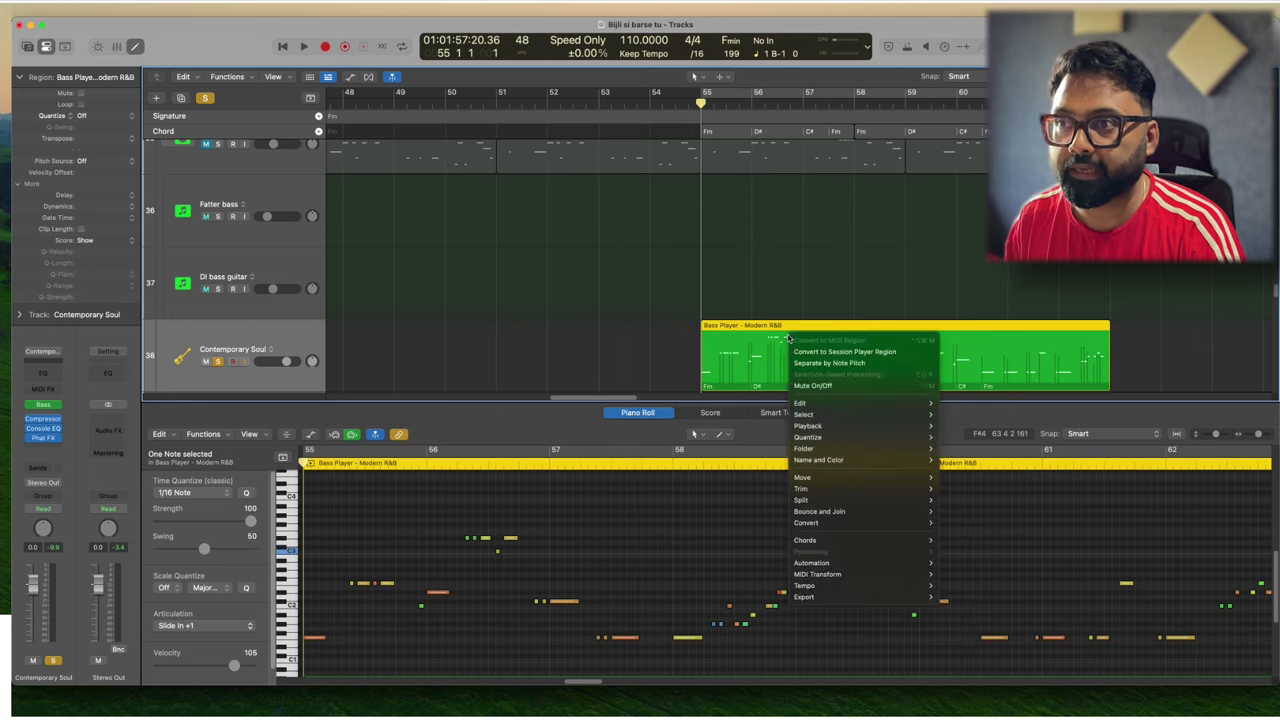
pyautogui.click(905, 353)
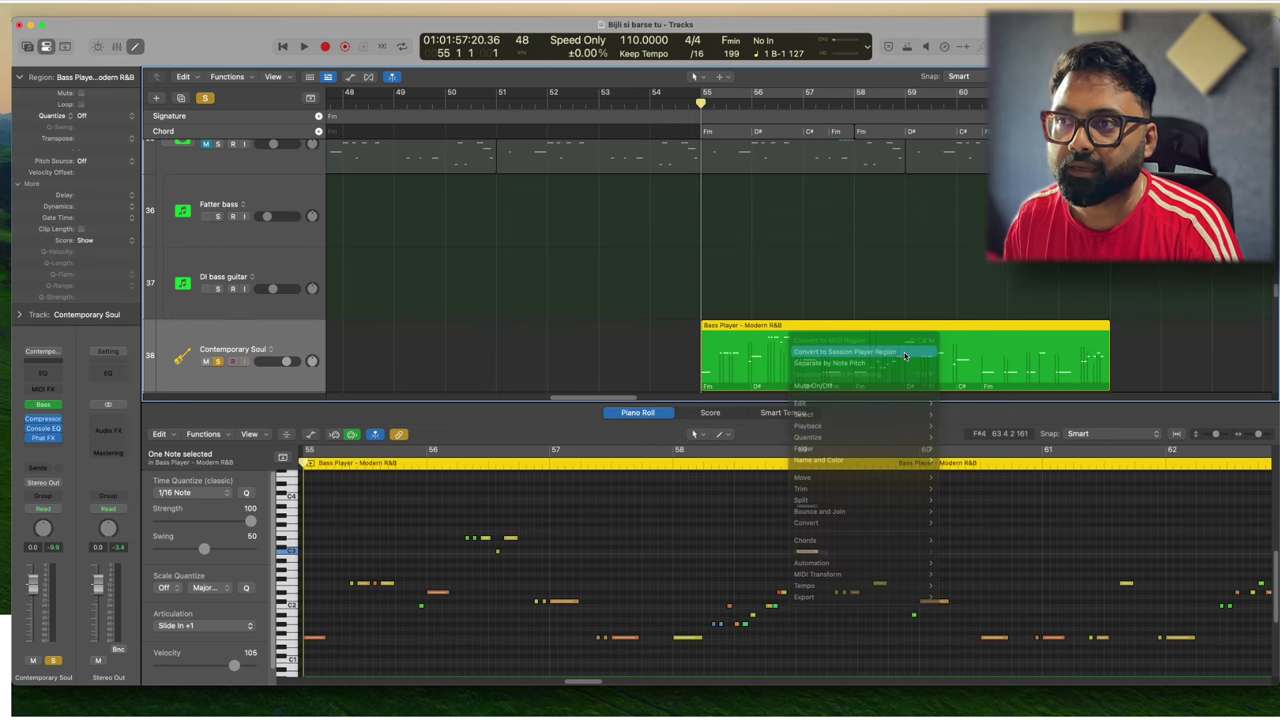
pyautogui.press('space')
pyautogui.press('space')
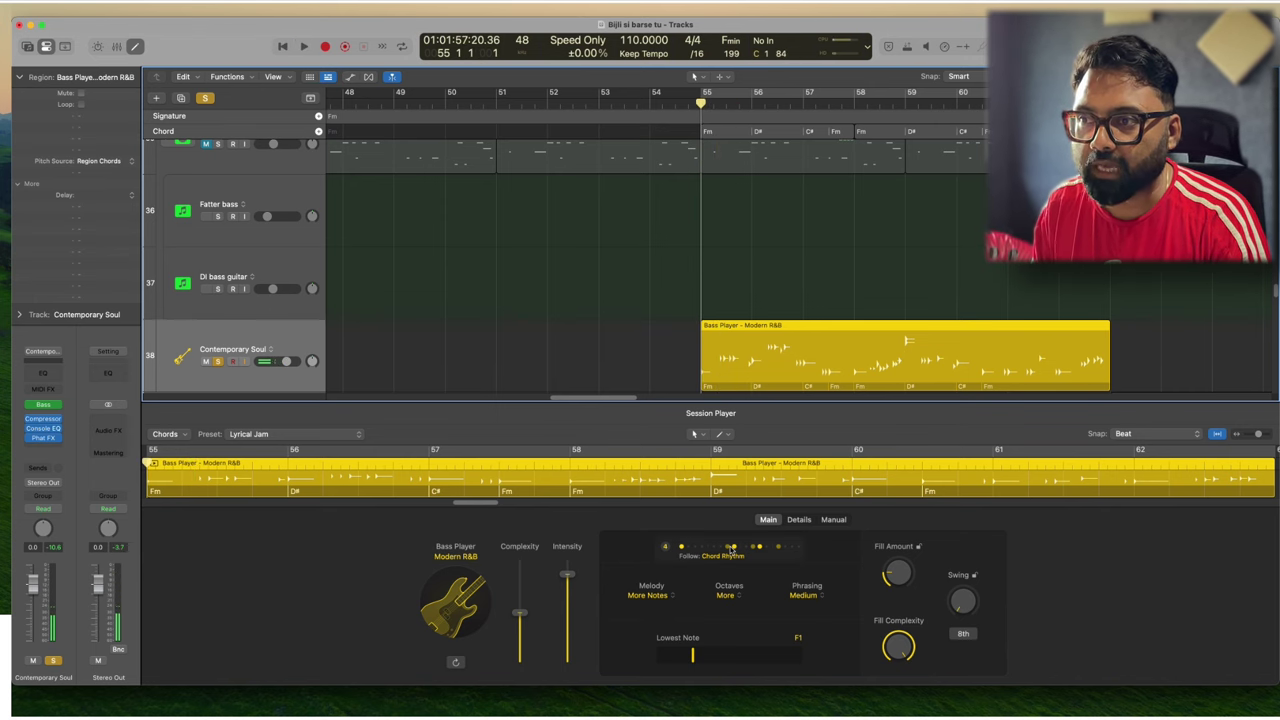
# - Check the Bass Player's pattern options, adjust its Dead Notes and Slides details during playback, and turn on Pickup Hits
pyautogui.click(715, 549)
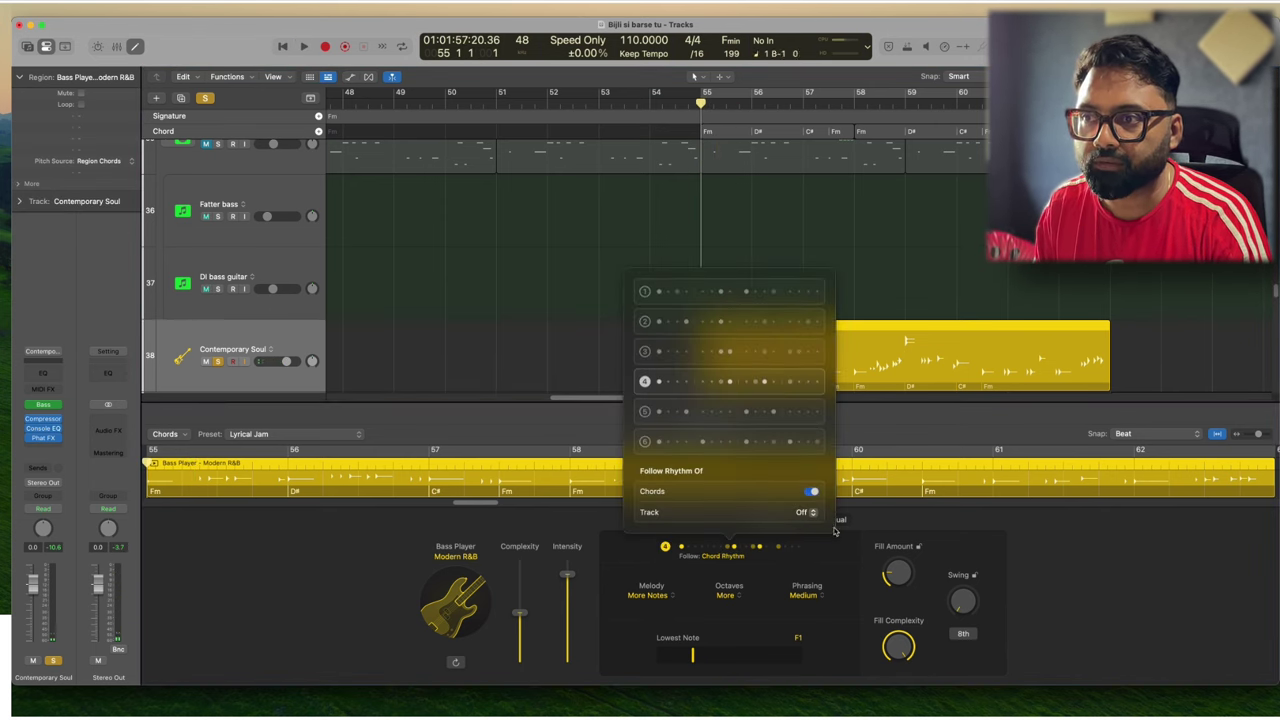
pyautogui.click(957, 528)
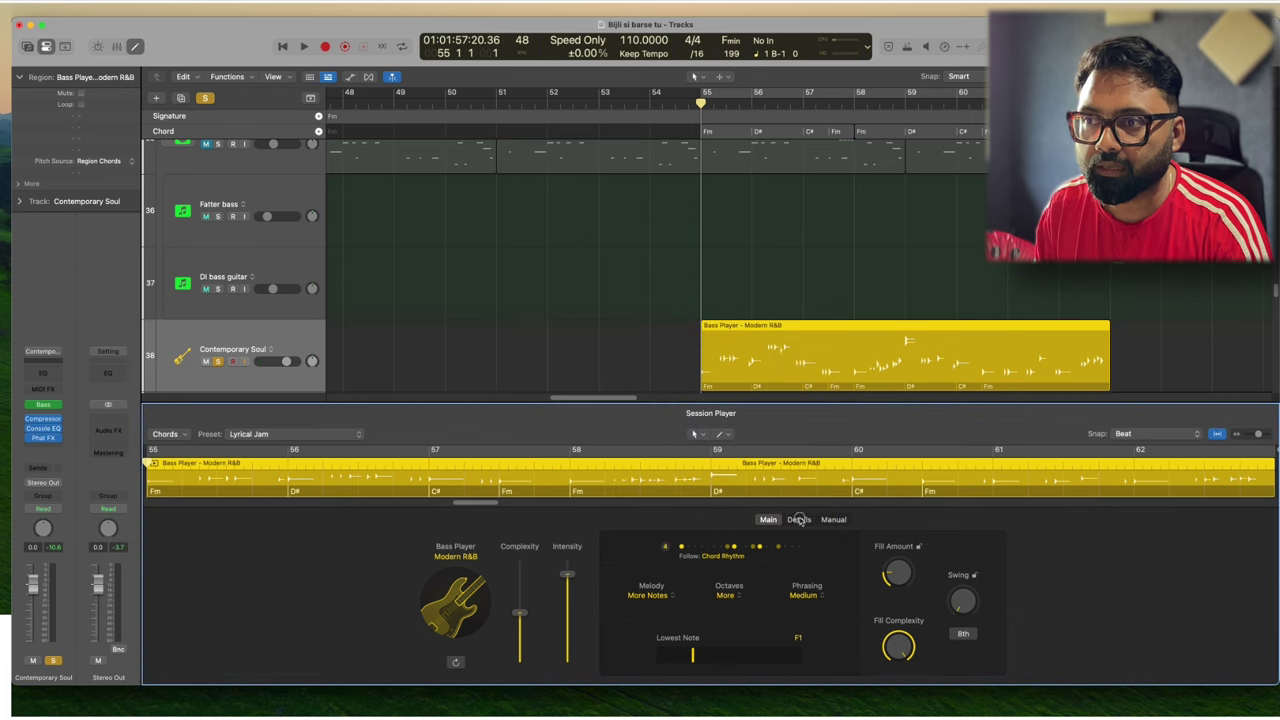
pyautogui.click(799, 519)
pyautogui.press('space')
pyautogui.moveTo(678, 592); pyautogui.dragTo(672, 610)
pyautogui.moveTo(776, 575); pyautogui.dragTo(762, 544)
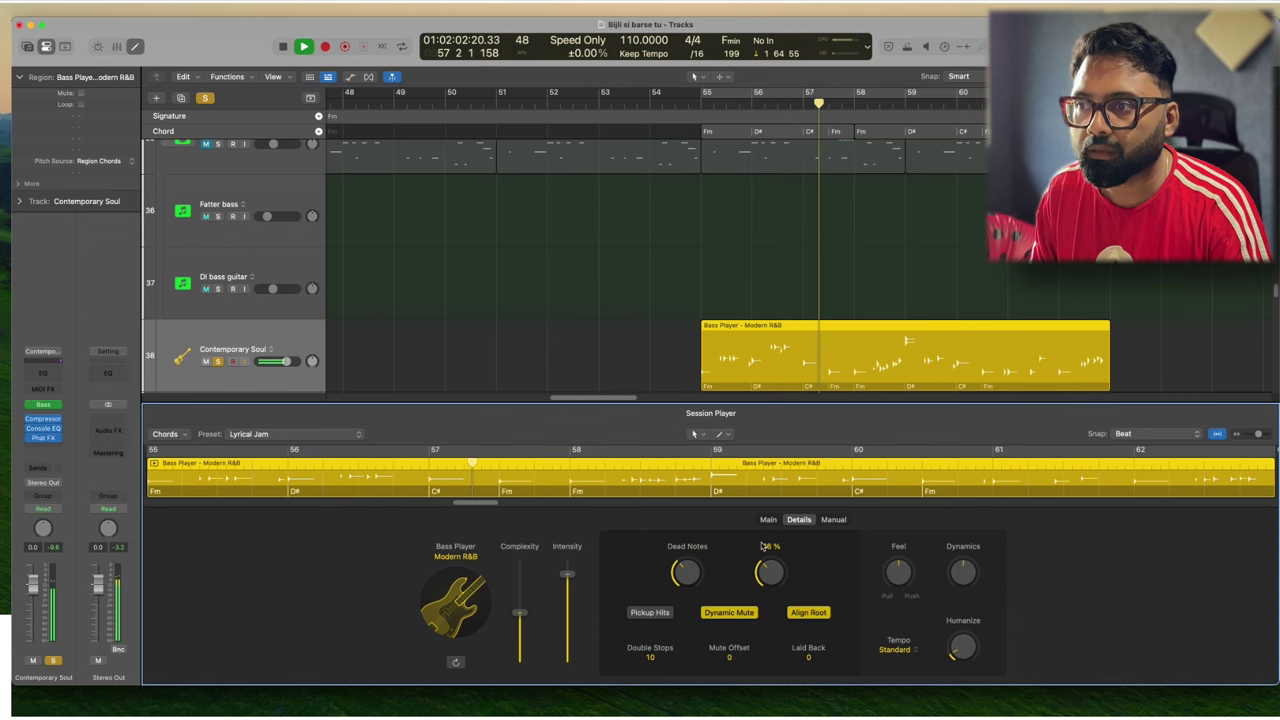
pyautogui.click(650, 614)
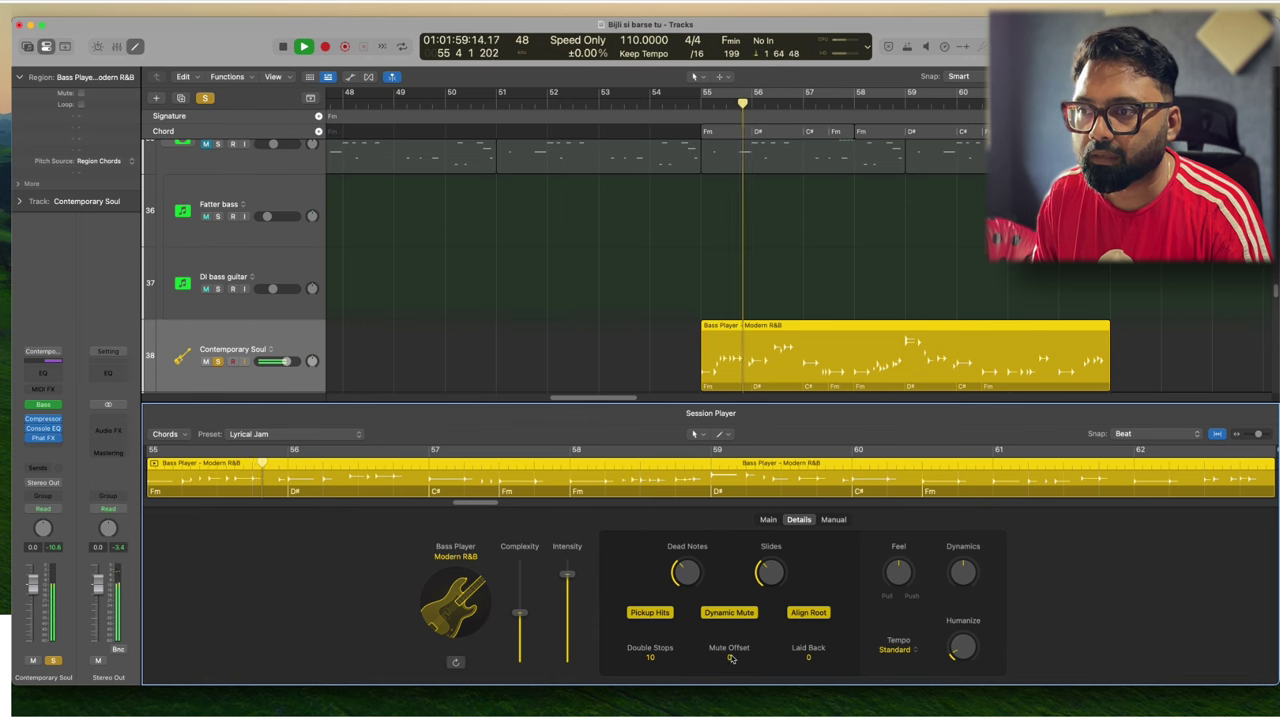
# - Set the Bass Player's Mute Offset to 62 and Laid Back to 10, replaying the region from bar 55
pyautogui.moveTo(731, 659); pyautogui.dragTo(730, 578)
pyautogui.press('space')
pyautogui.press('space')
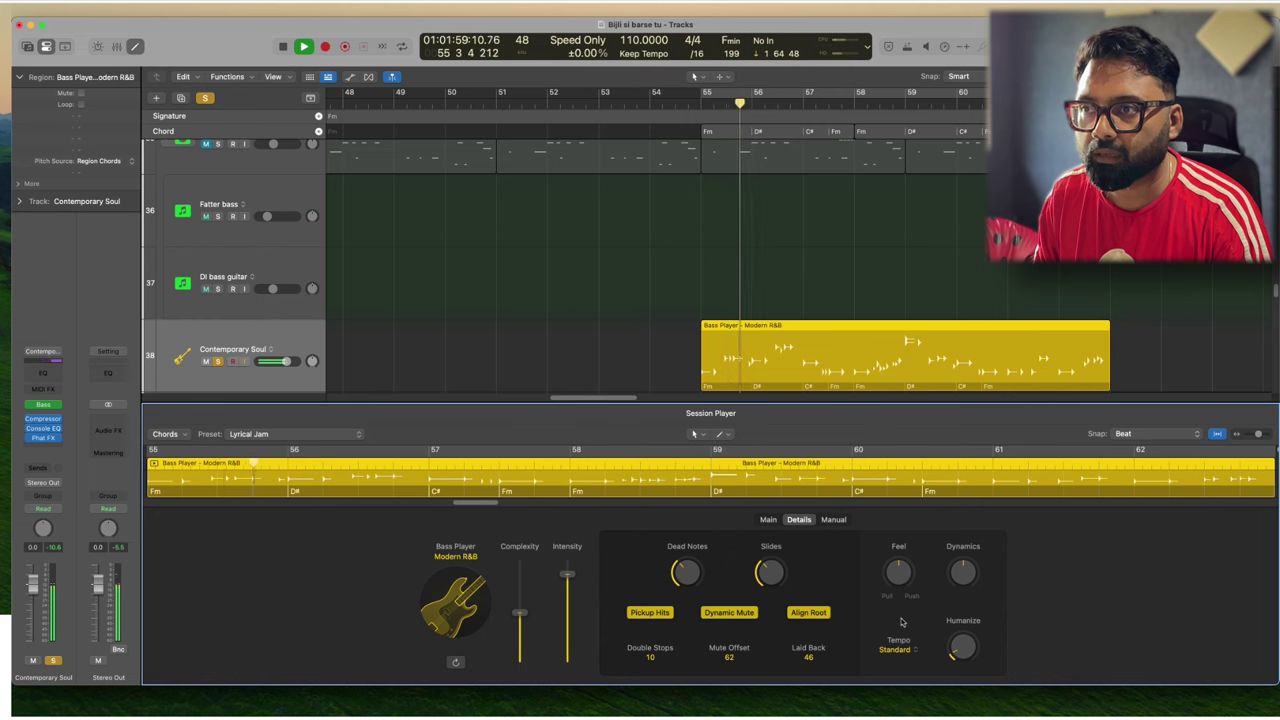
pyautogui.press('space')
pyautogui.moveTo(822, 659); pyautogui.dragTo(815, 718)
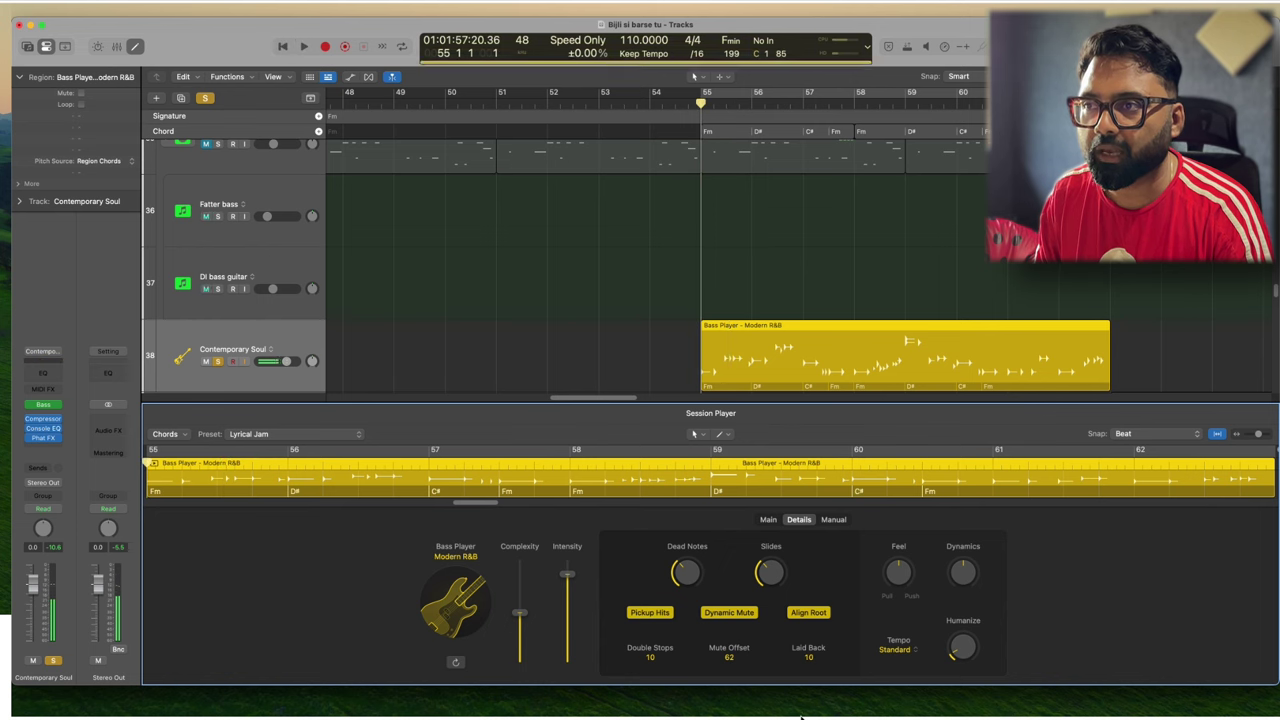
pyautogui.press('space')
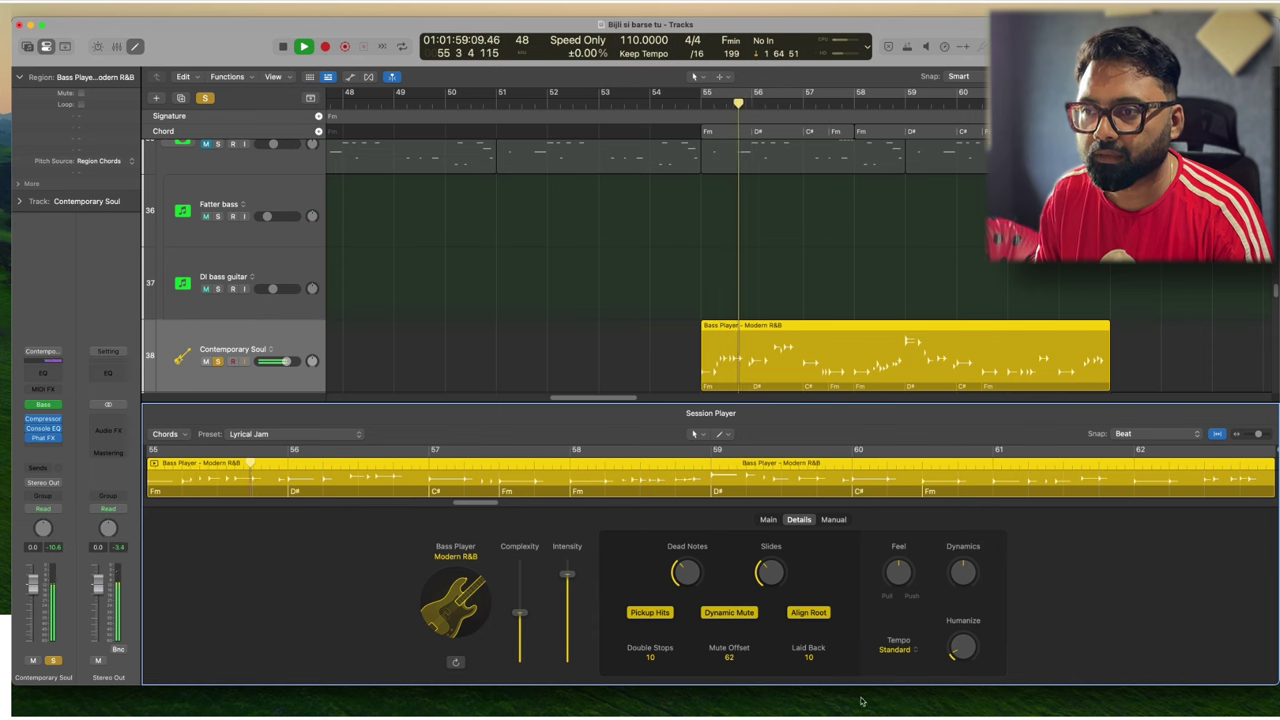
pyautogui.press('space')
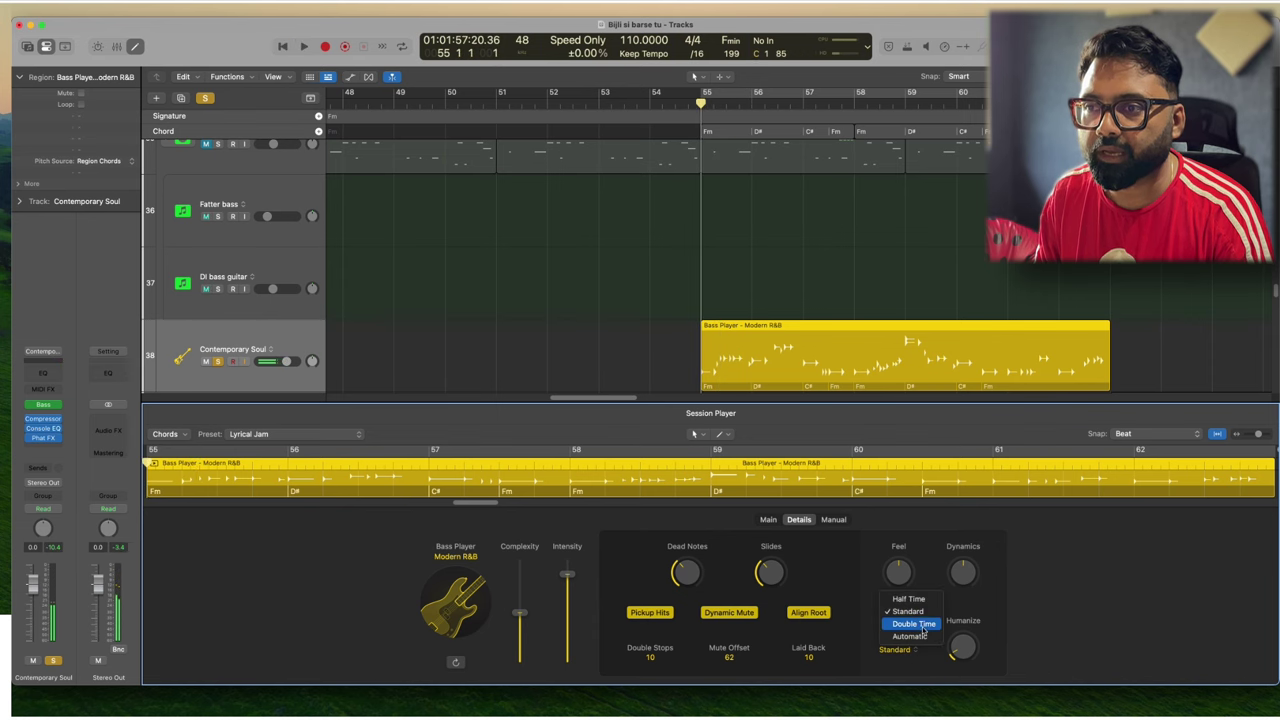
# - Play the bass region with its Tempo detail at Double Time, and set Humanize to 0 %
pyautogui.click(922, 628)
pyautogui.press('space')
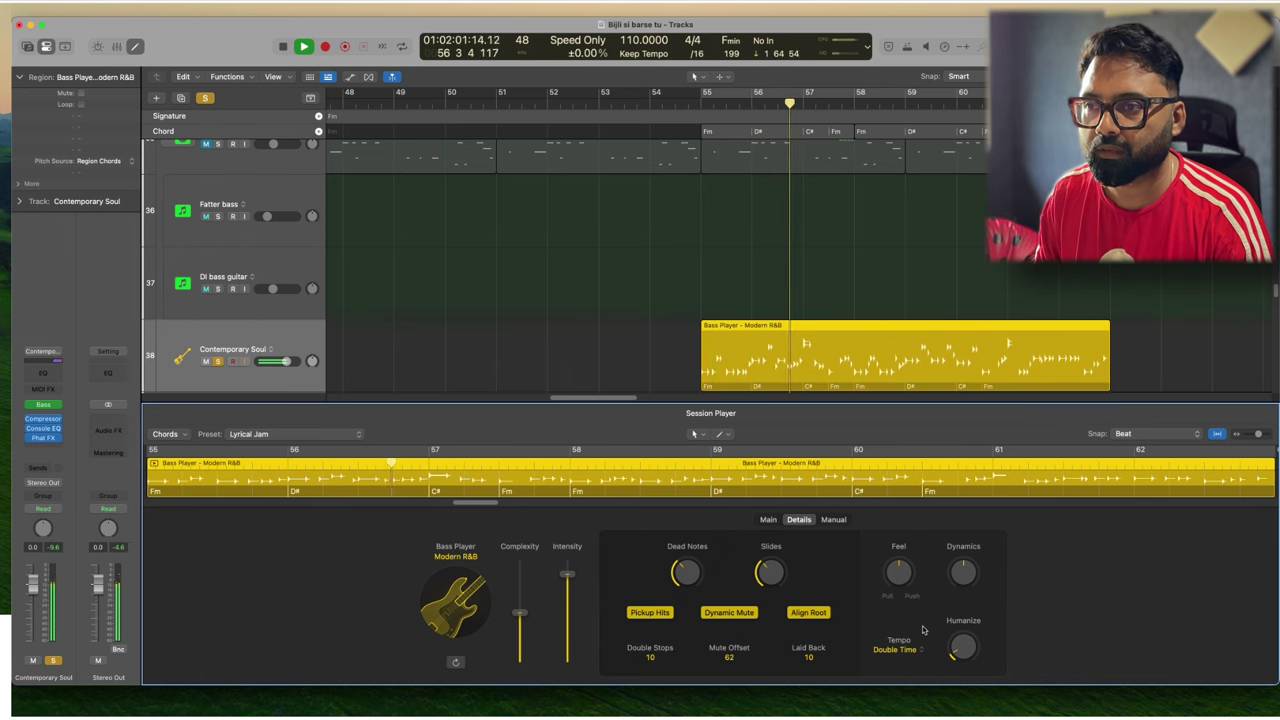
pyautogui.press('space')
pyautogui.moveTo(966, 677); pyautogui.dragTo(987, 711)
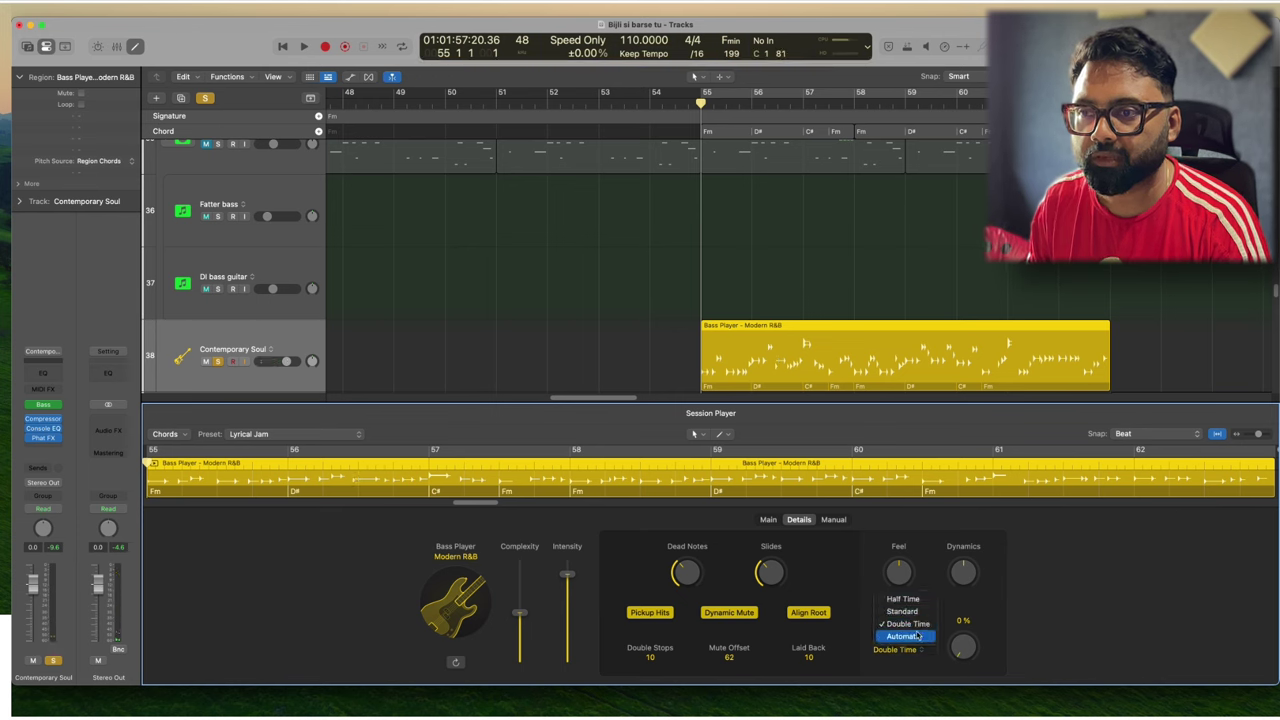
# - Compare the Automatic and Half Time tempo options by playing the bass region from bar 55, and return Tempo to Automatic
pyautogui.click(917, 636)
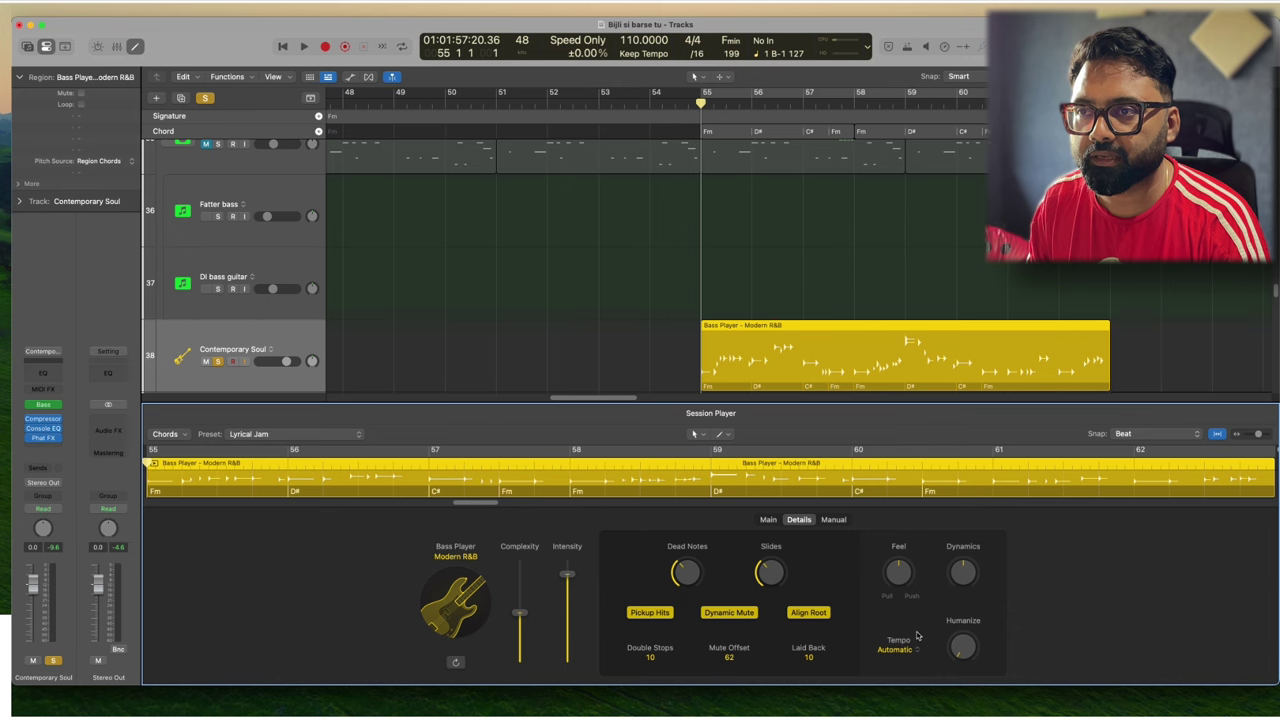
pyautogui.press('space')
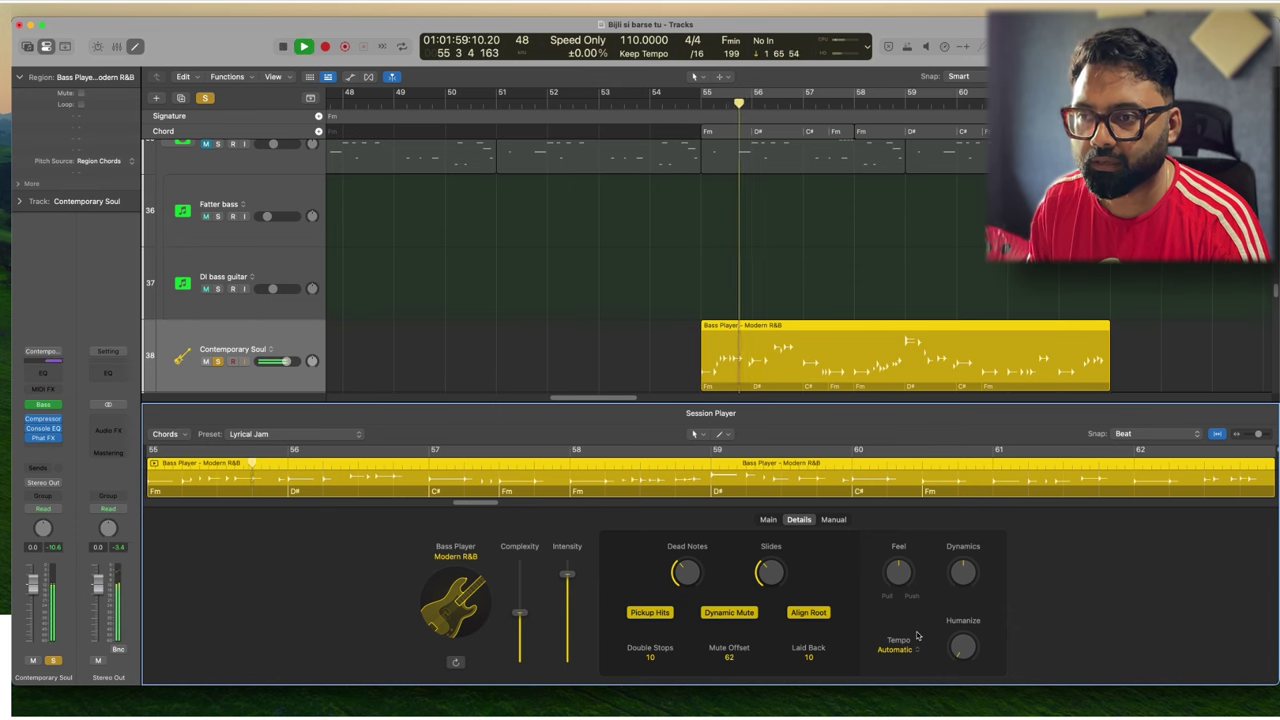
pyautogui.press('space')
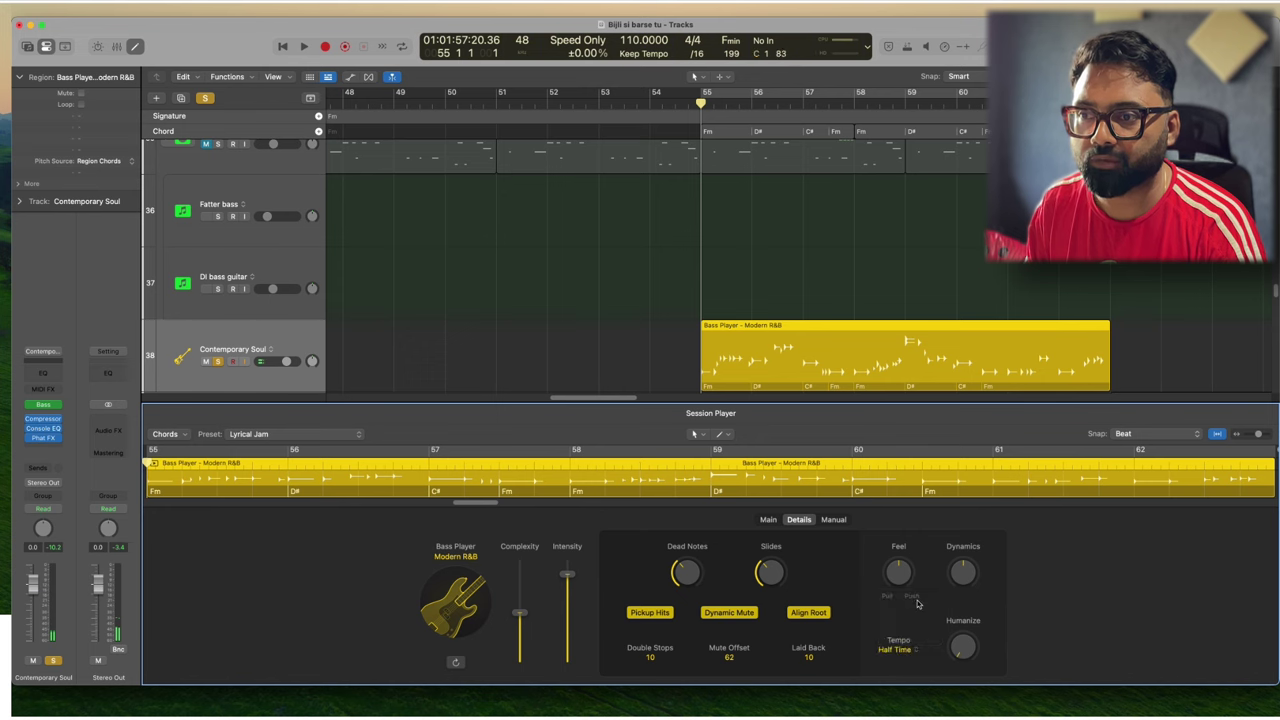
pyautogui.press('space')
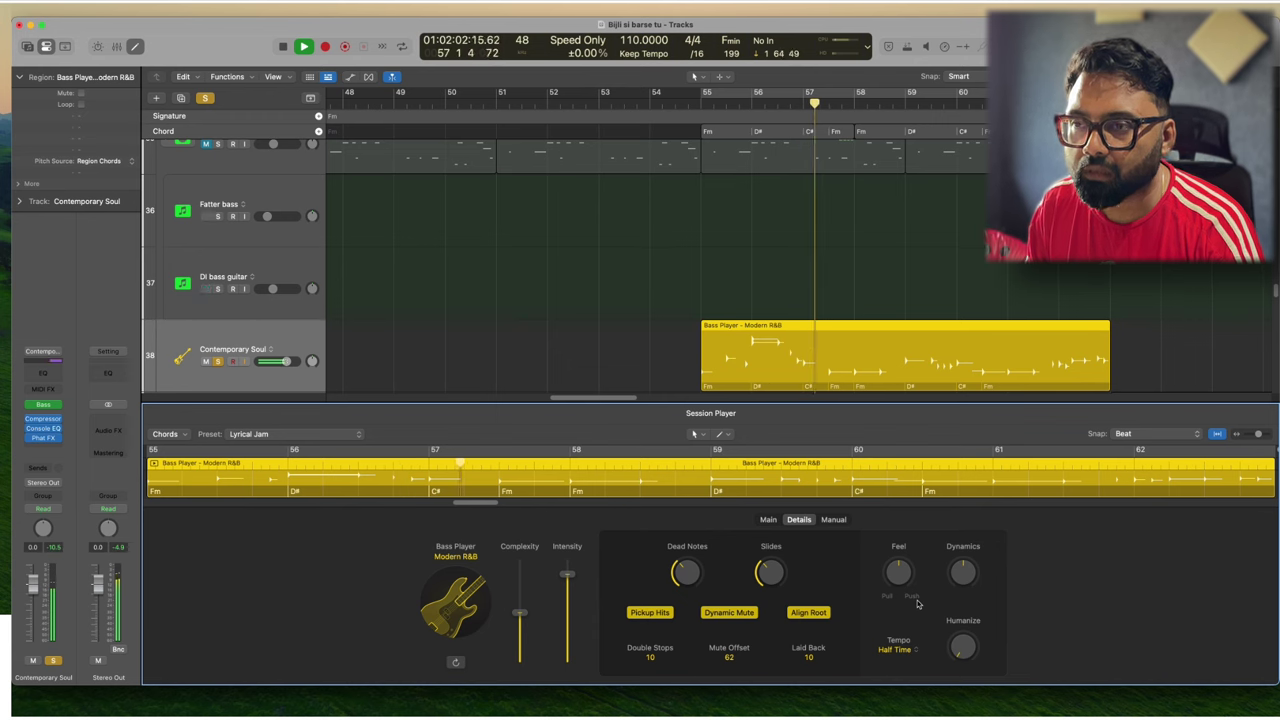
pyautogui.press('space')
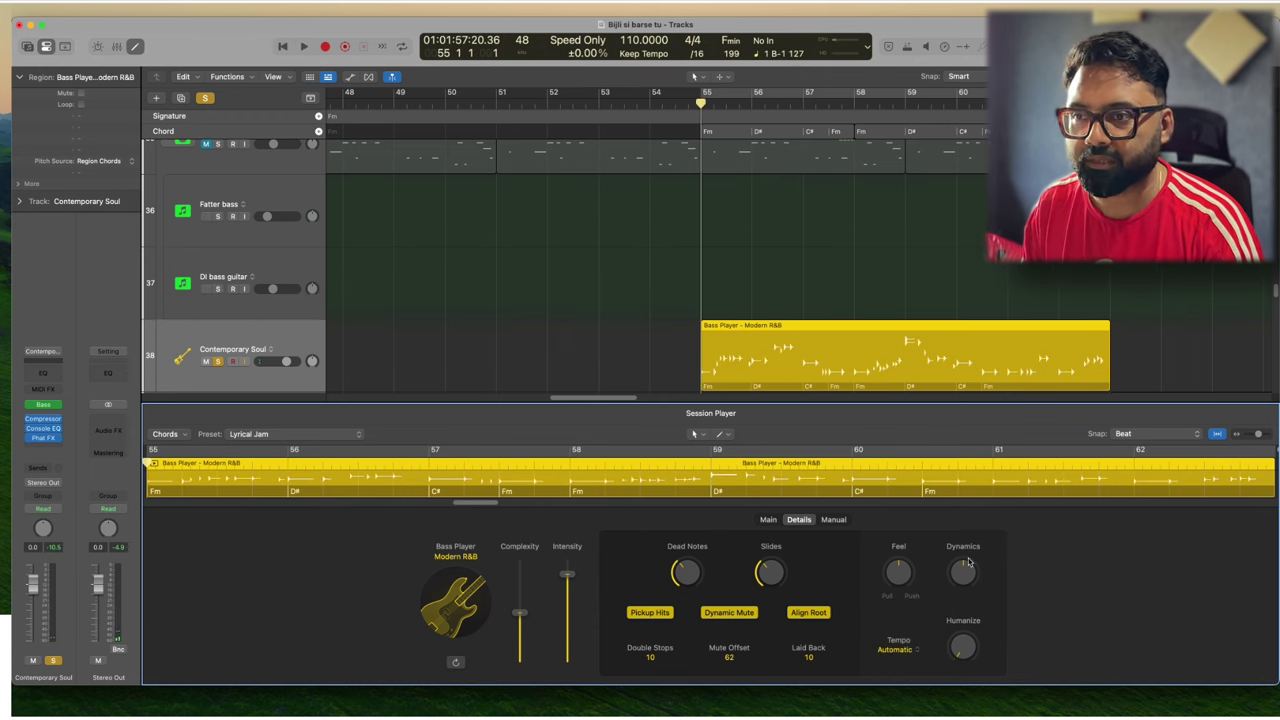
# - Play the bass region with Dynamics raised and again with Dynamics at 0 %
pyautogui.moveTo(958, 533); pyautogui.dragTo(975, 446)
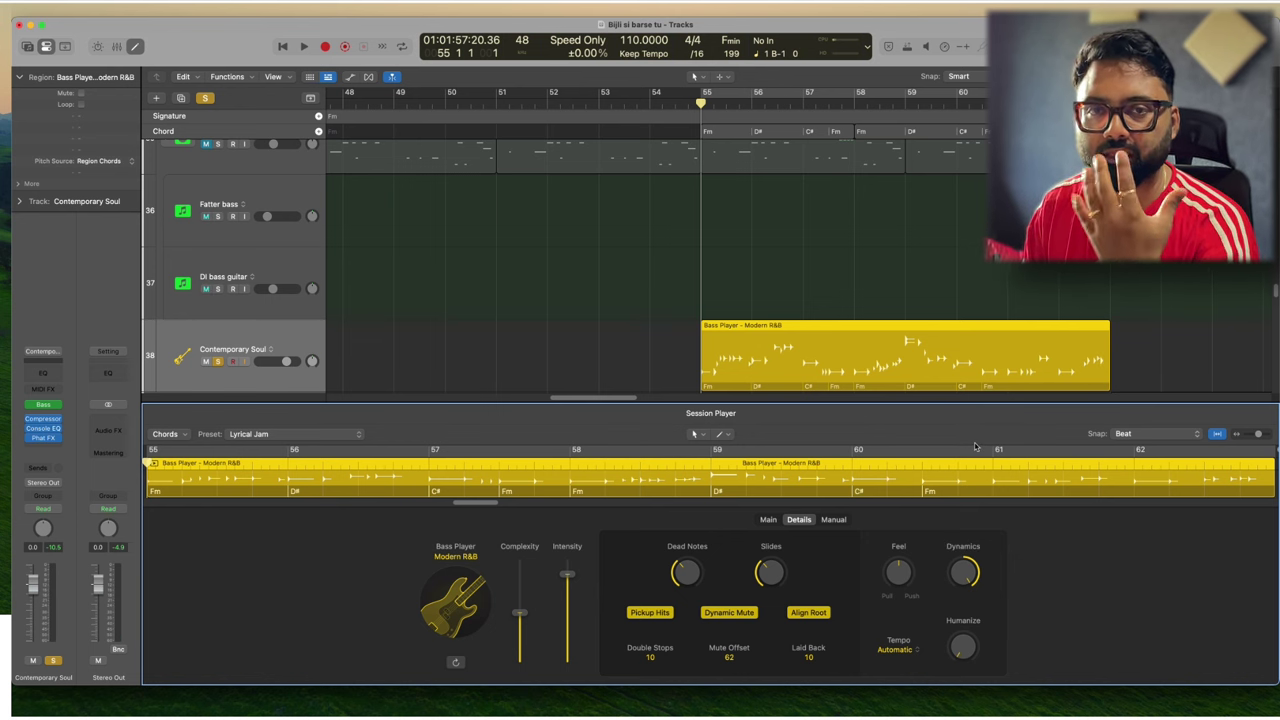
pyautogui.press('space')
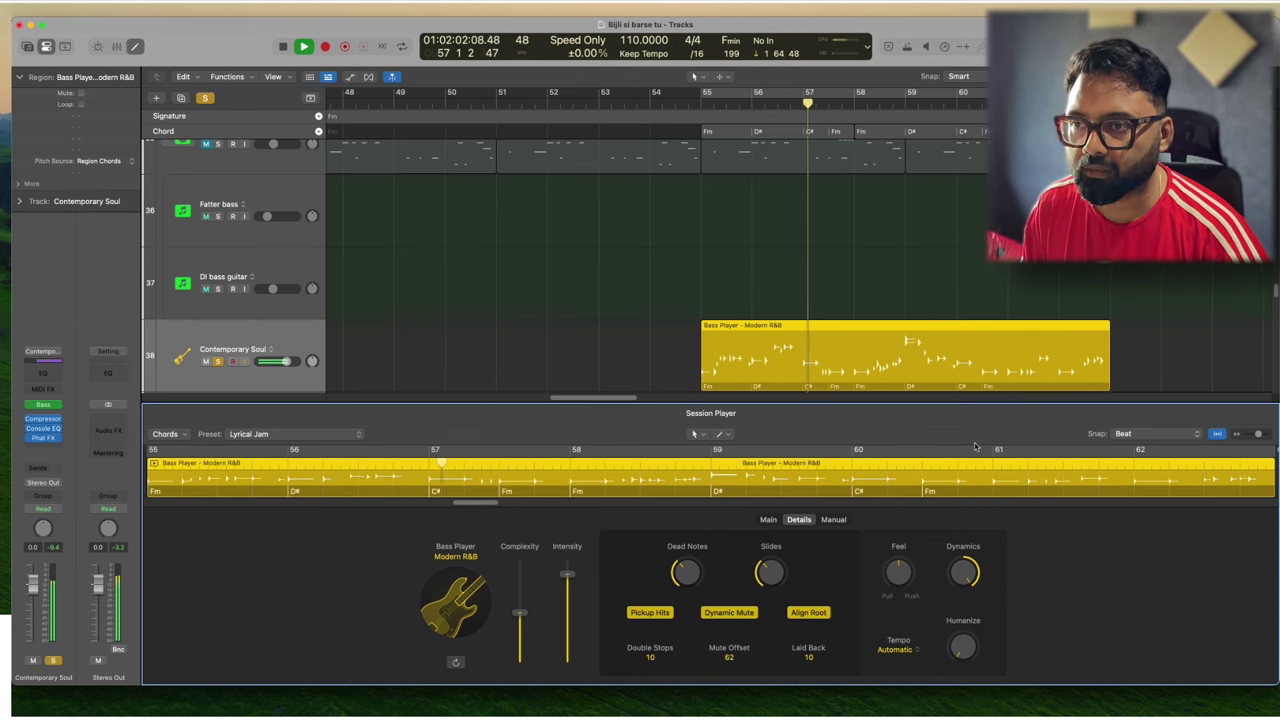
pyautogui.press('space')
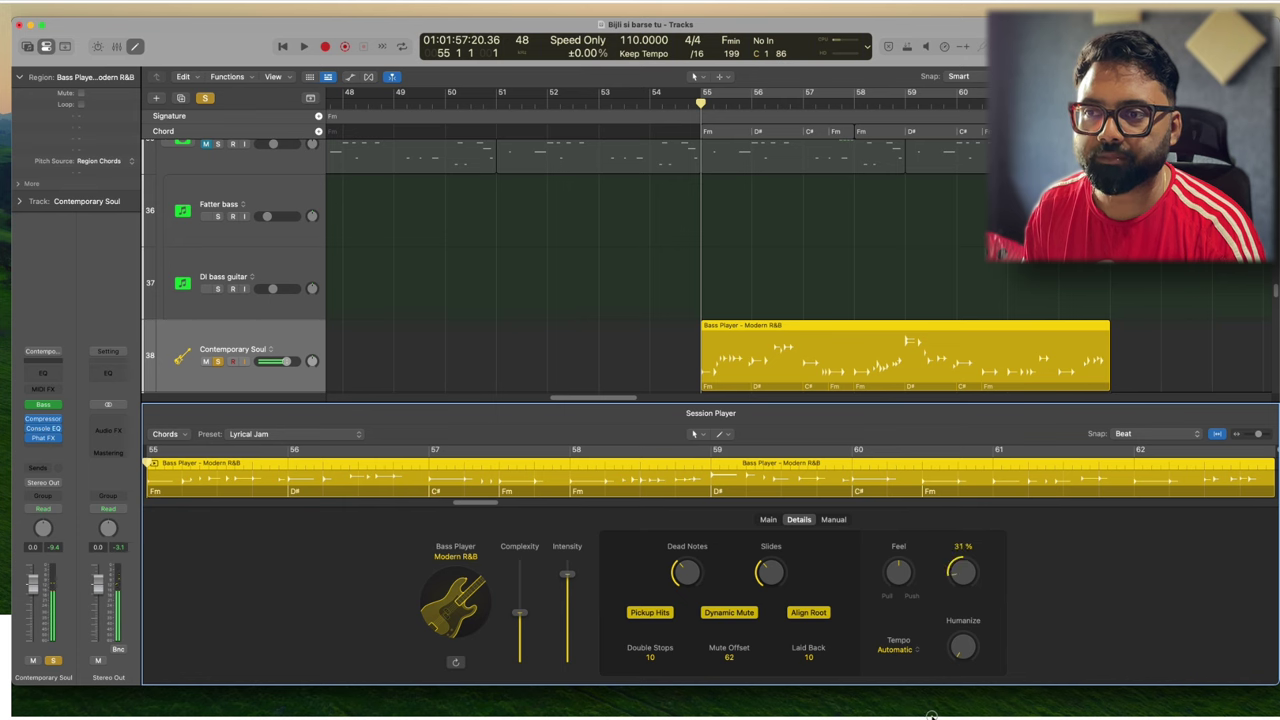
pyautogui.moveTo(955, 586); pyautogui.dragTo(968, 700)
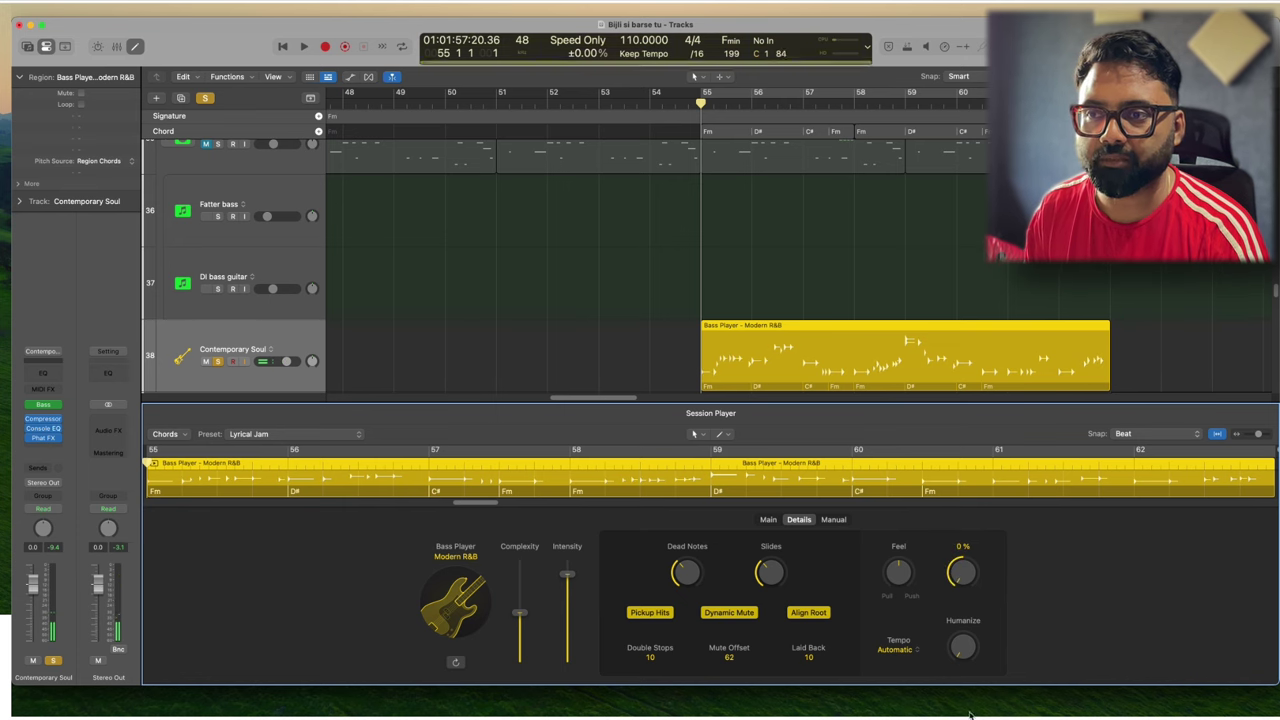
pyautogui.press('space')
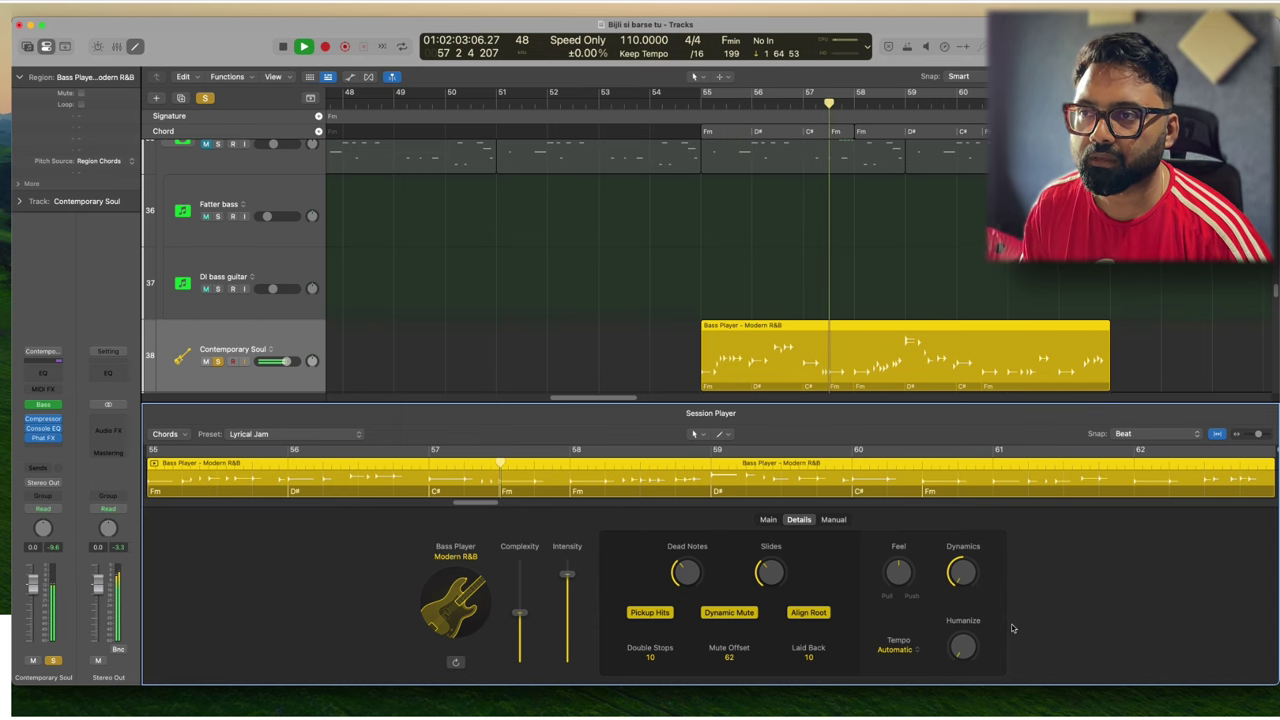
pyautogui.press('space')
# - Try moving the Bass Player's Feel off centre and return it to 0 %
pyautogui.moveTo(877, 634); pyautogui.dragTo(878, 621)
pyautogui.moveTo(899, 560); pyautogui.dragTo(900, 559)
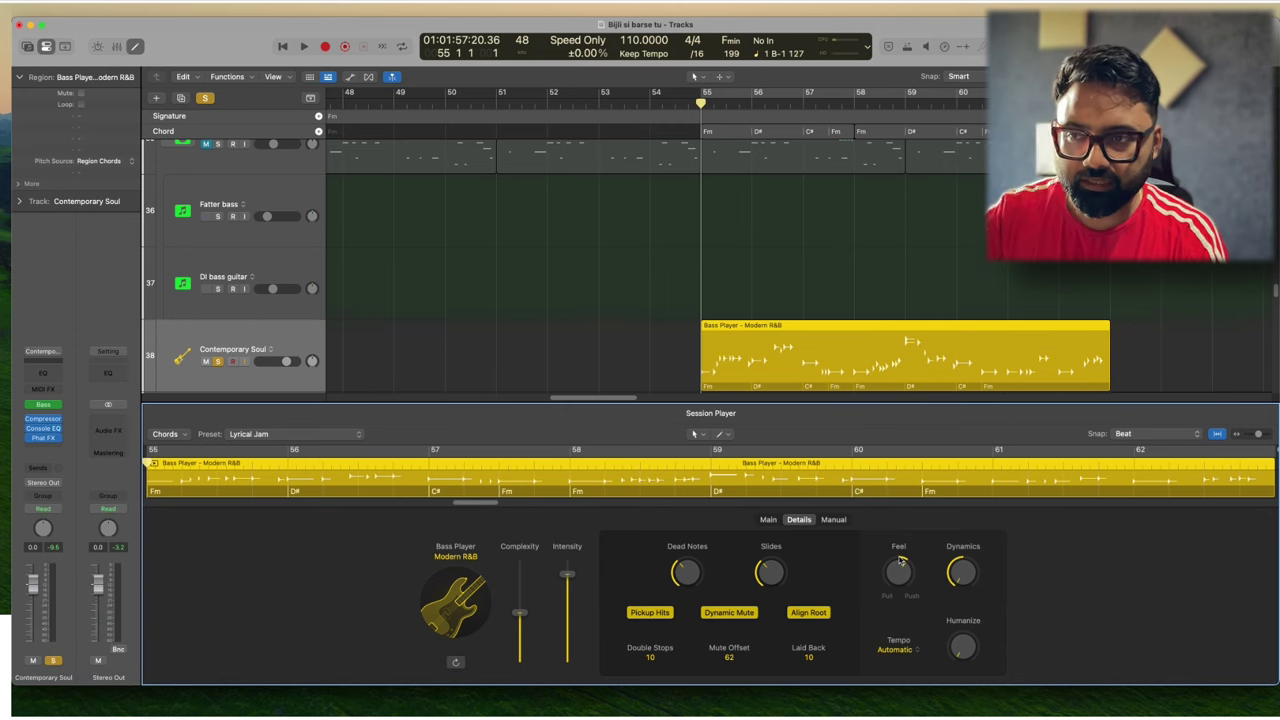
pyautogui.moveTo(899, 560); pyautogui.dragTo(901, 576)
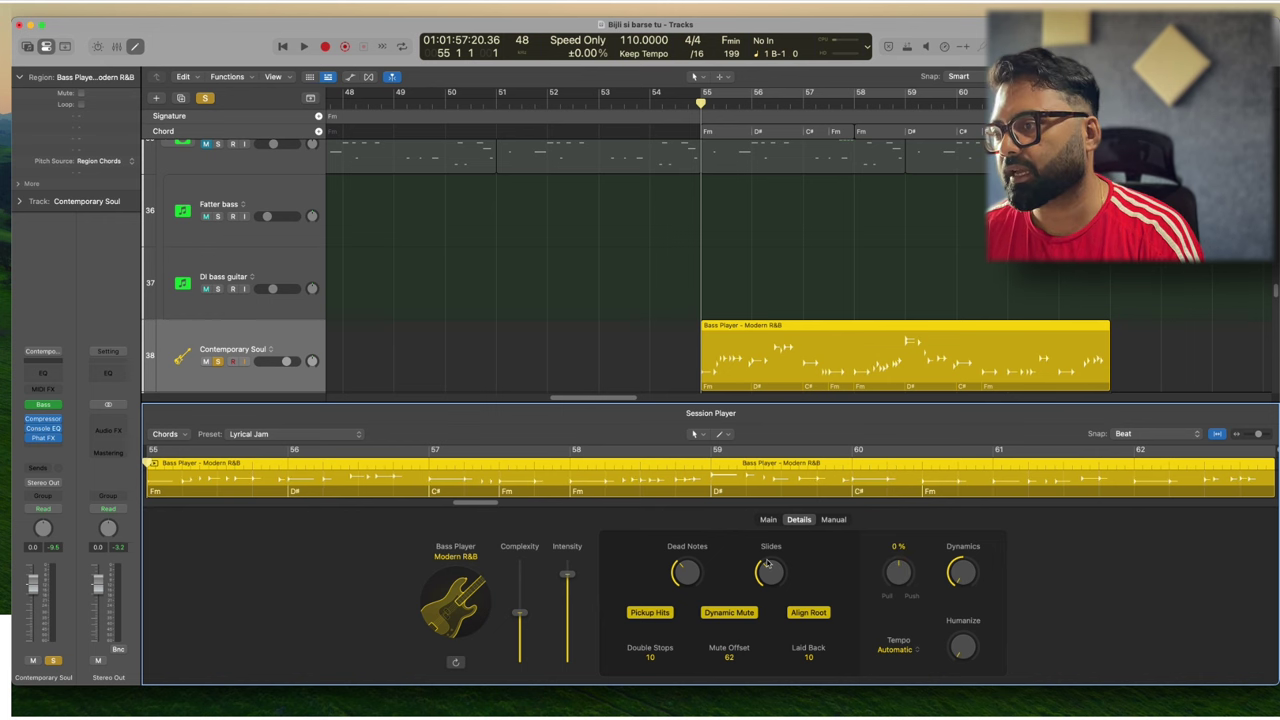
# - Close the Session Player editor and create one Keyboard Player track in the Freely style
pyautogui.click(863, 349)
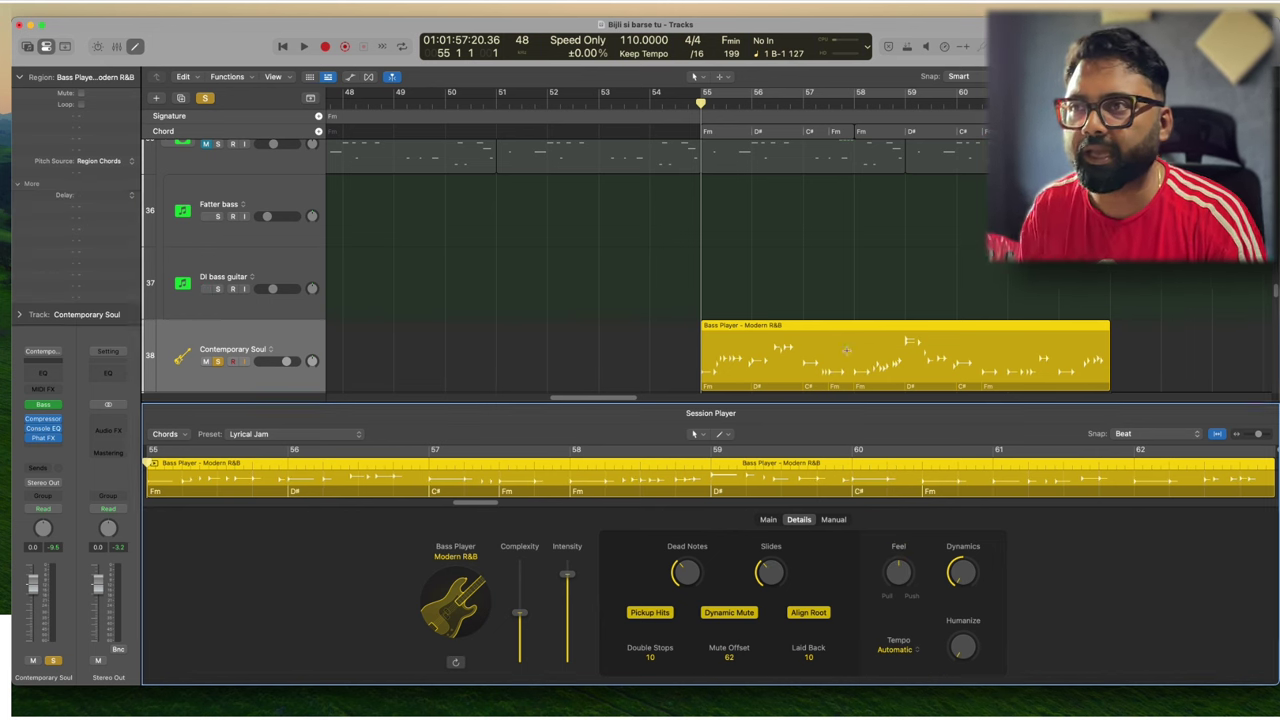
pyautogui.press('e')
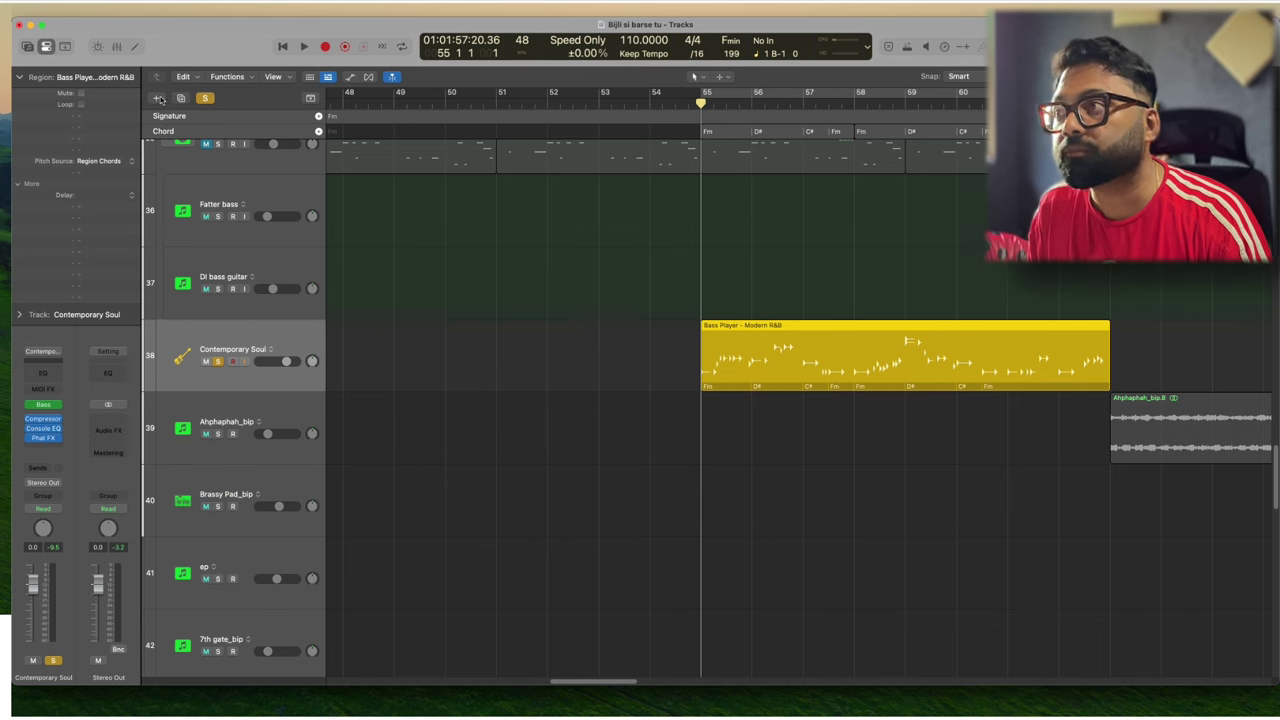
pyautogui.press('alt+super+n')
pyautogui.click(712, 309)
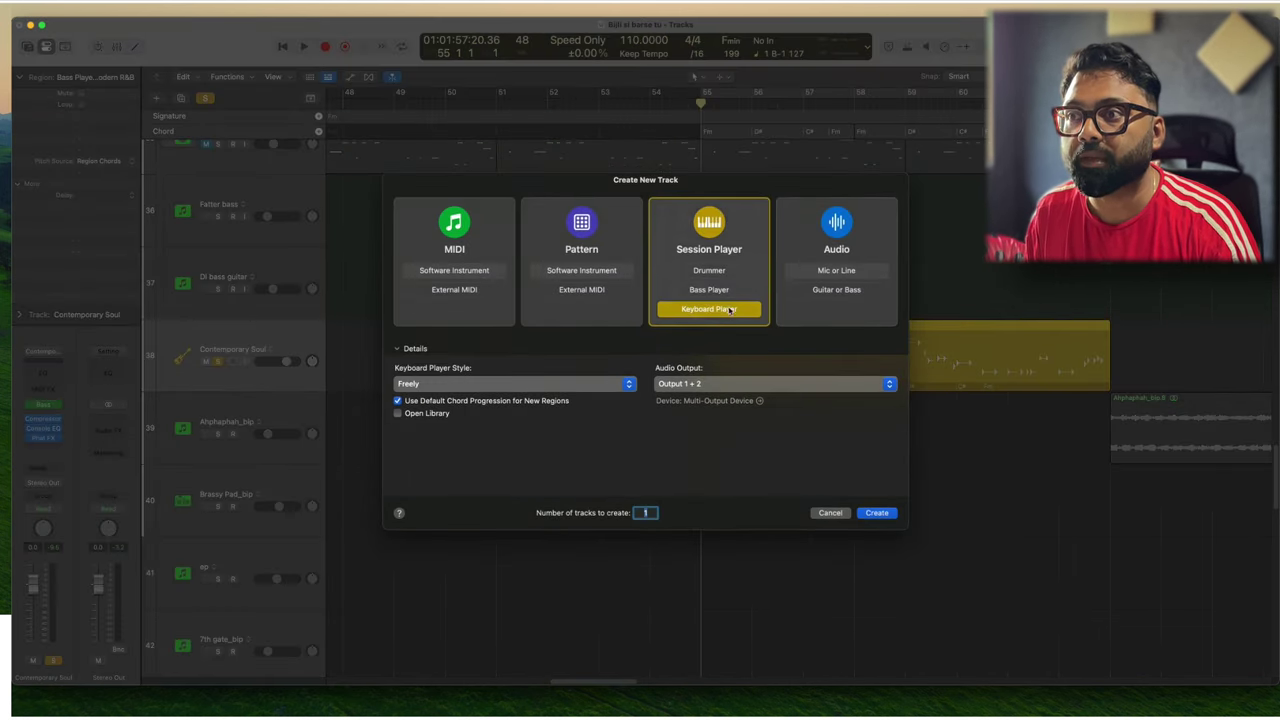
pyautogui.click(877, 513)
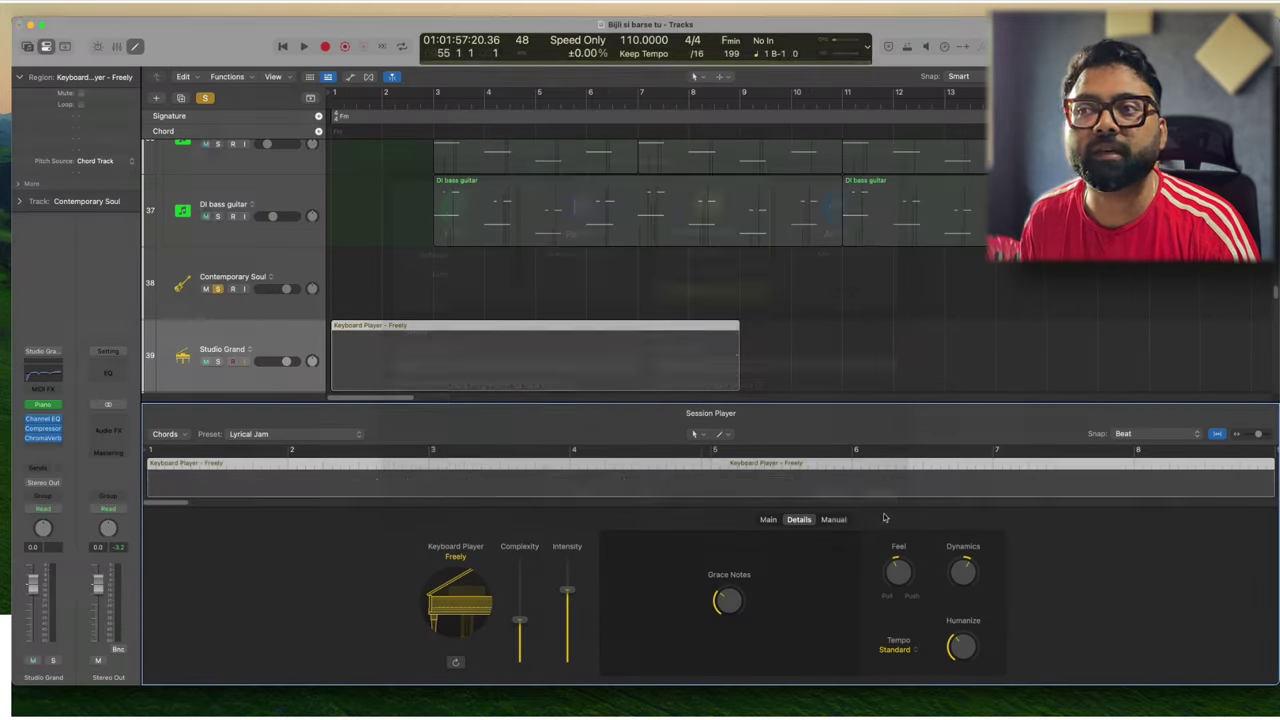
# - Move the Keyboard Player region on the Studio Grand track from bar 1 to bar 55, under the bass region
pyautogui.scroll(-5, 830, 361)
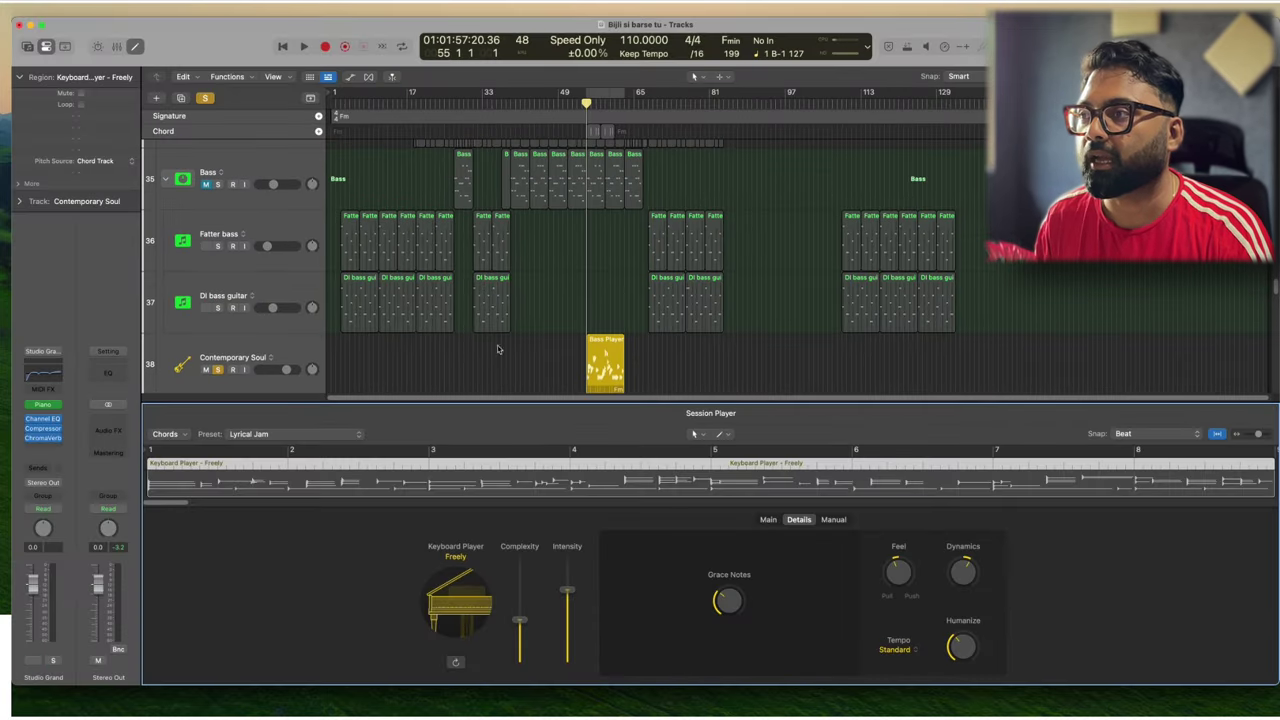
pyautogui.scroll(-5, 520, 340)
pyautogui.scroll(4, 372, 224)
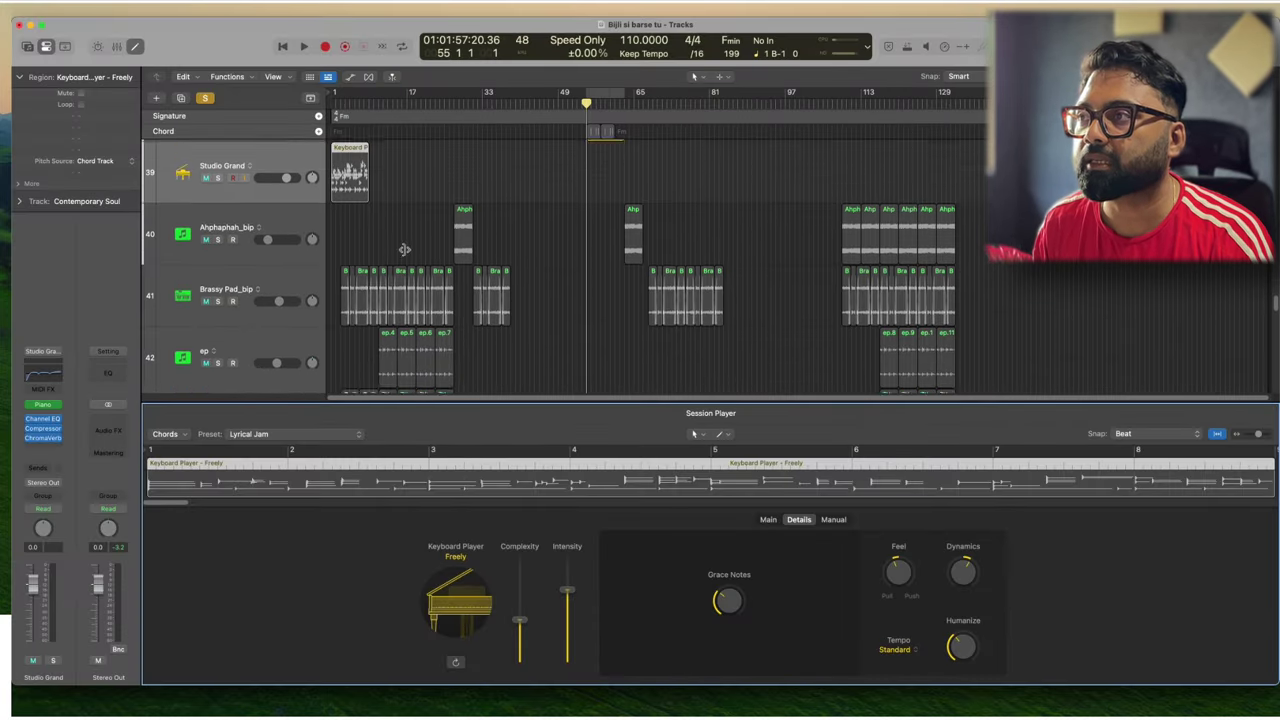
pyautogui.moveTo(346, 172); pyautogui.dragTo(600, 172)
pyautogui.press('super+Right')
pyautogui.press('super+Right')
pyautogui.press('super+Right')
pyautogui.press('super+Right')
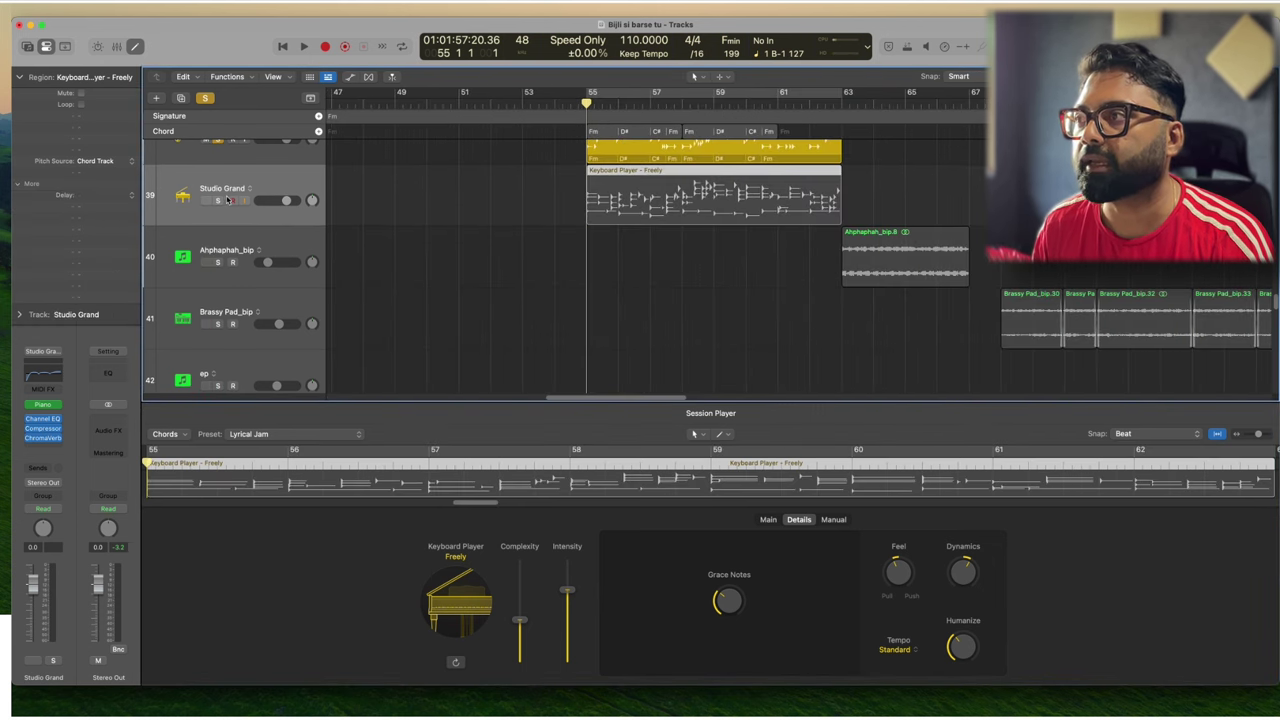
# - Solo the Studio Grand track and undo the keyboard region's move to bar 55
pyautogui.click(219, 201)
pyautogui.press('super+Down')
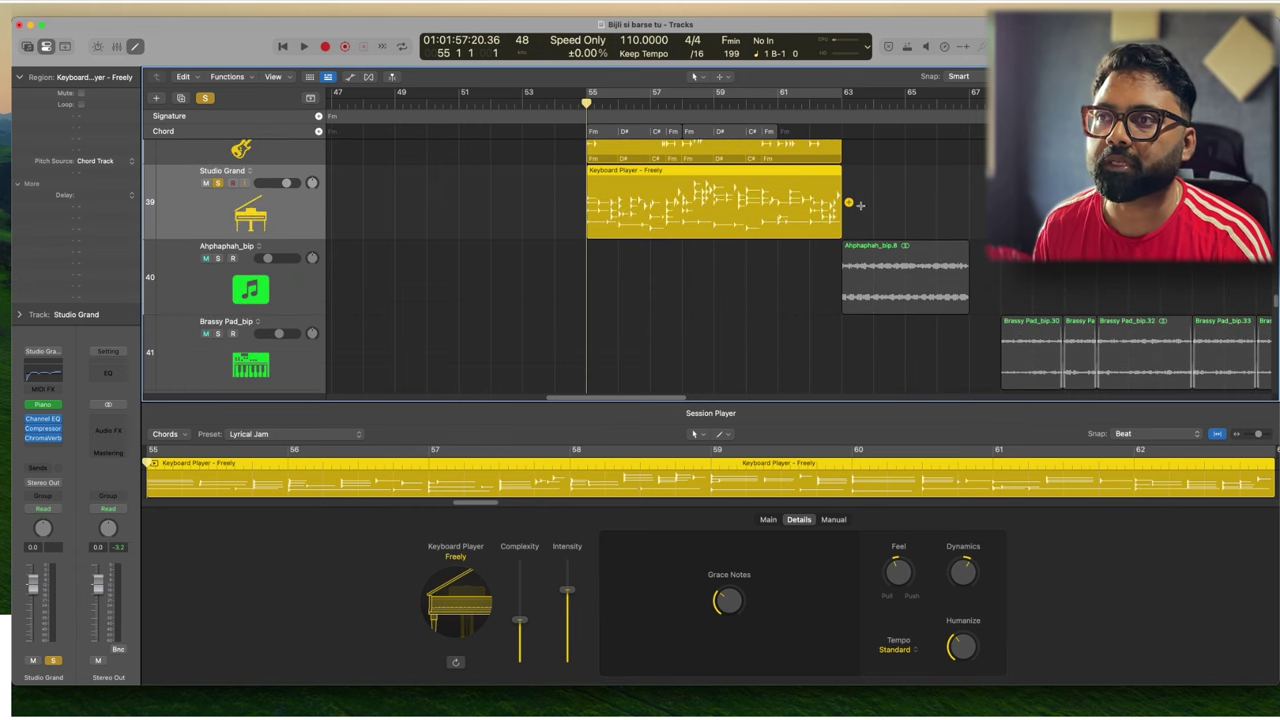
pyautogui.press('super+z')
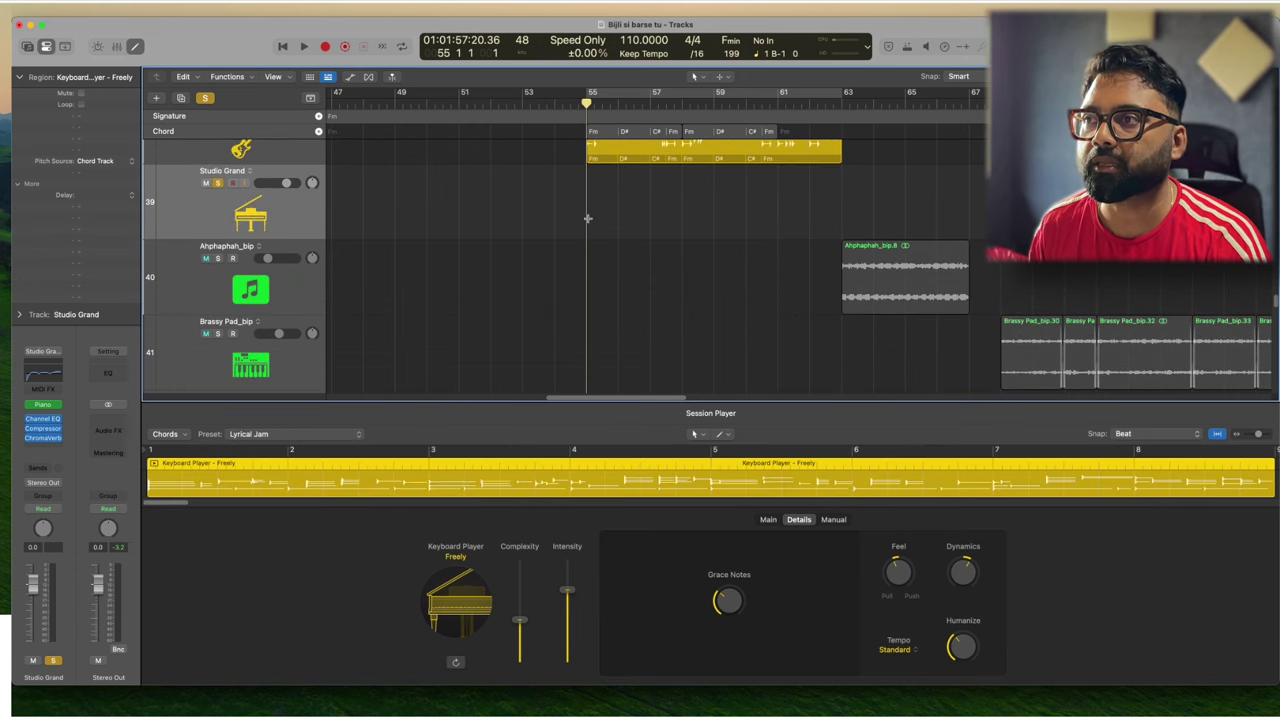
# - Add a new Keyboard Player region at bar 55 on the Studio Grand track with the Pencil tool, and return to the Pointer tool
pyautogui.click(696, 78)
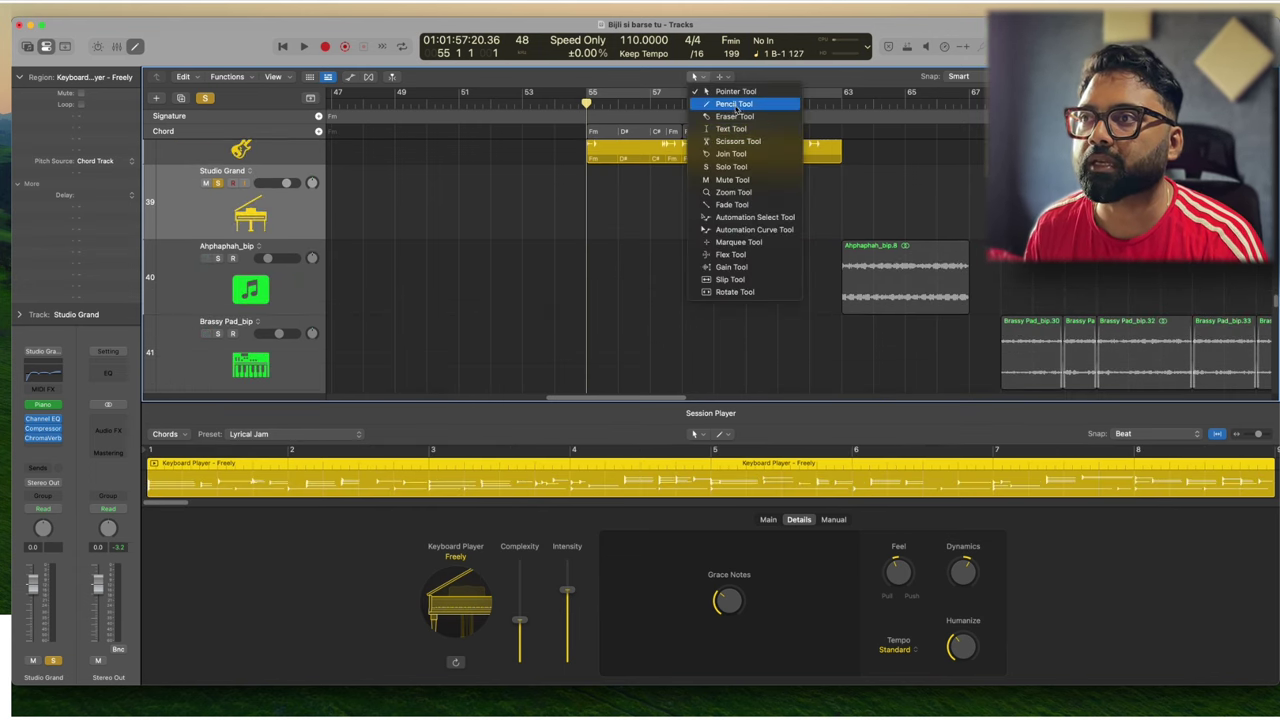
pyautogui.click(699, 130)
pyautogui.click(592, 212)
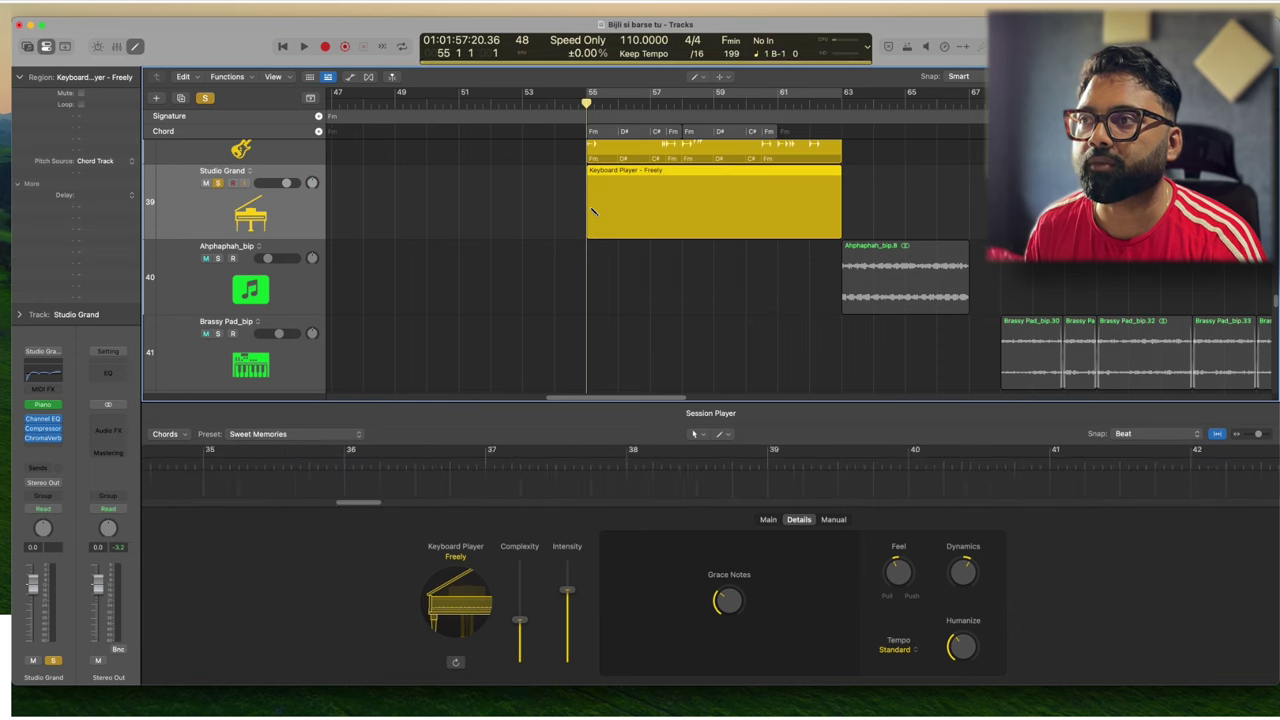
pyautogui.click(692, 78)
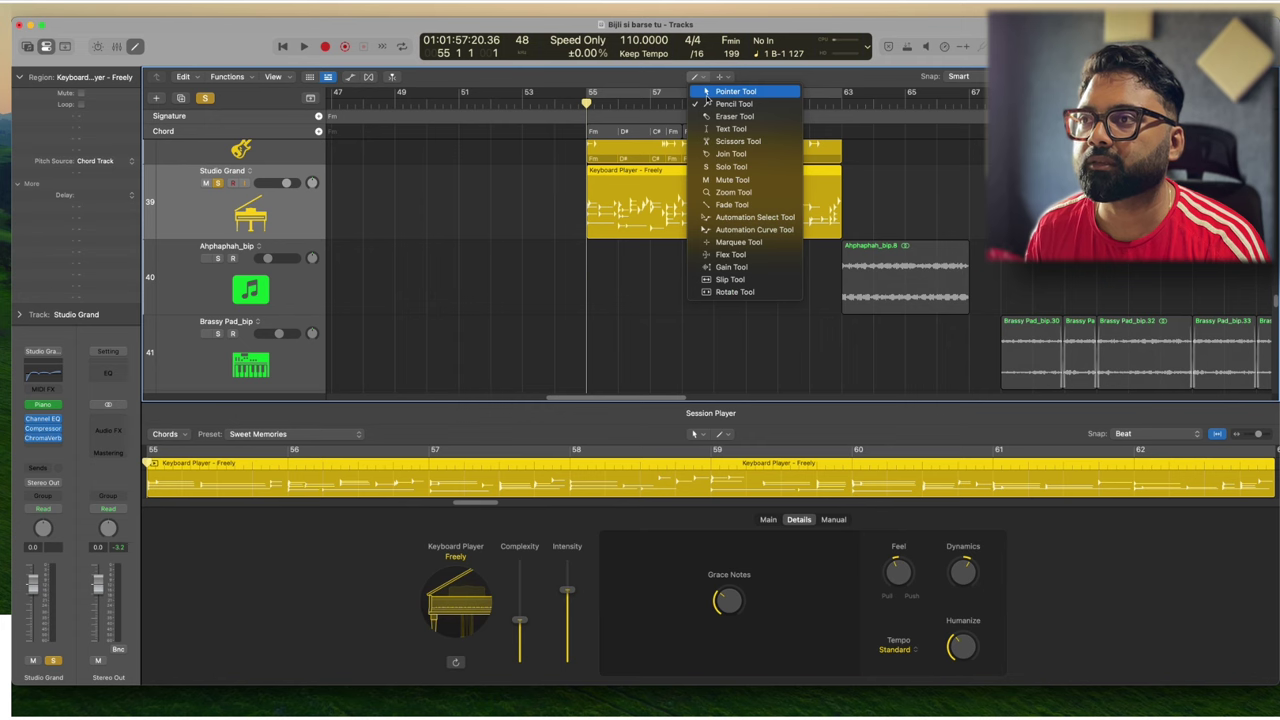
pyautogui.click(734, 91)
# - Delete the original Keyboard Player region at bar 1 of the Studio Grand track
pyautogui.press('super+Left')
pyautogui.press('super+Left')
pyautogui.press('super+Left')
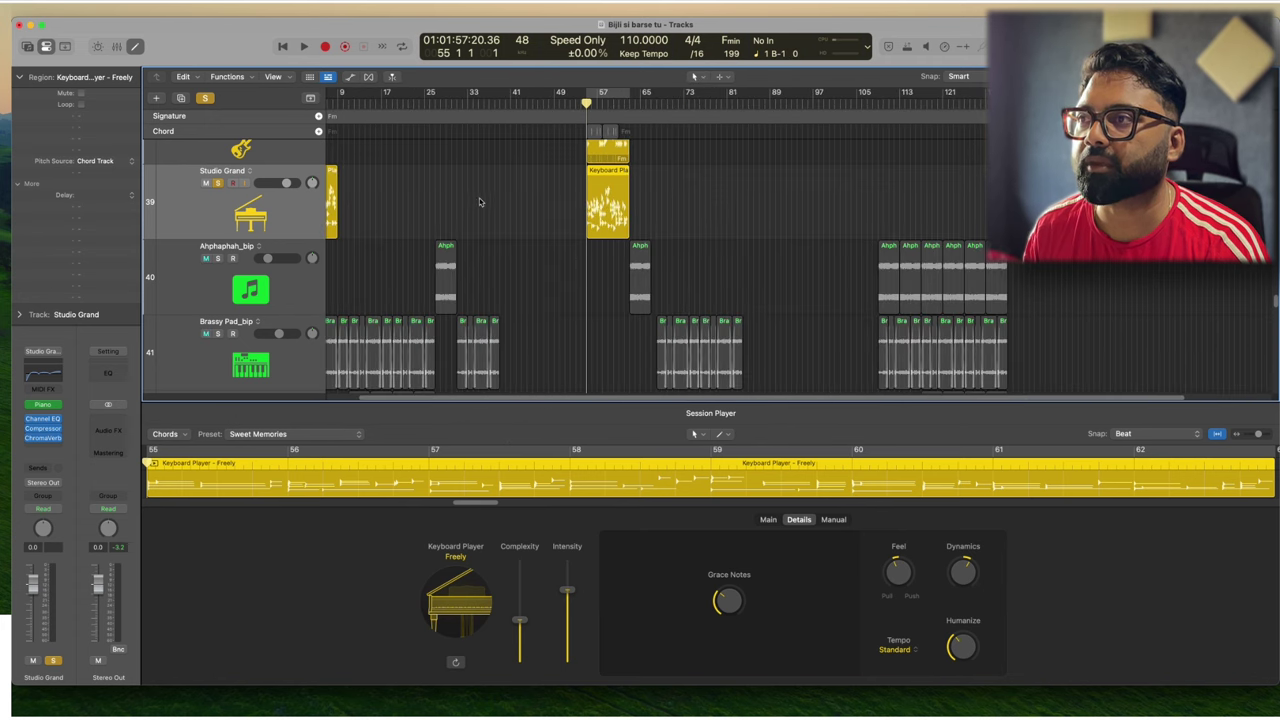
pyautogui.press('super+Left')
pyautogui.scroll(2, 443, 189)
pyautogui.click(406, 258)
pyautogui.click(286, 283)
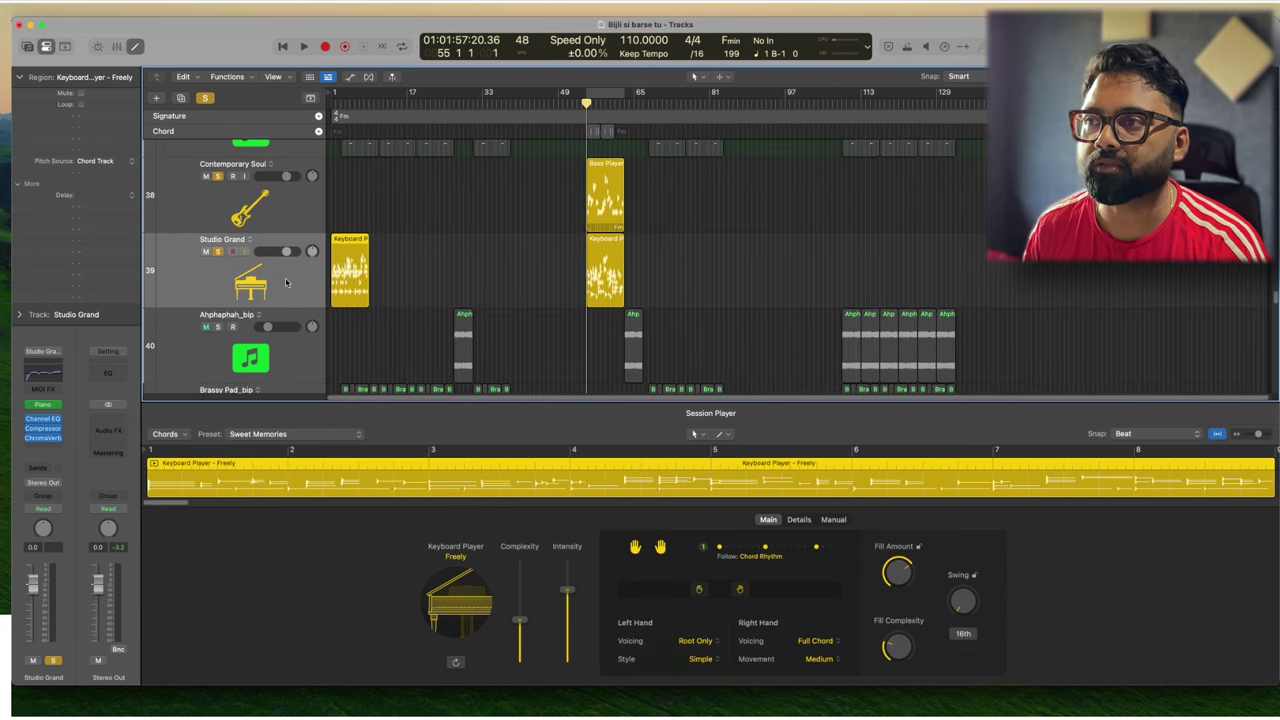
pyautogui.click(286, 283)
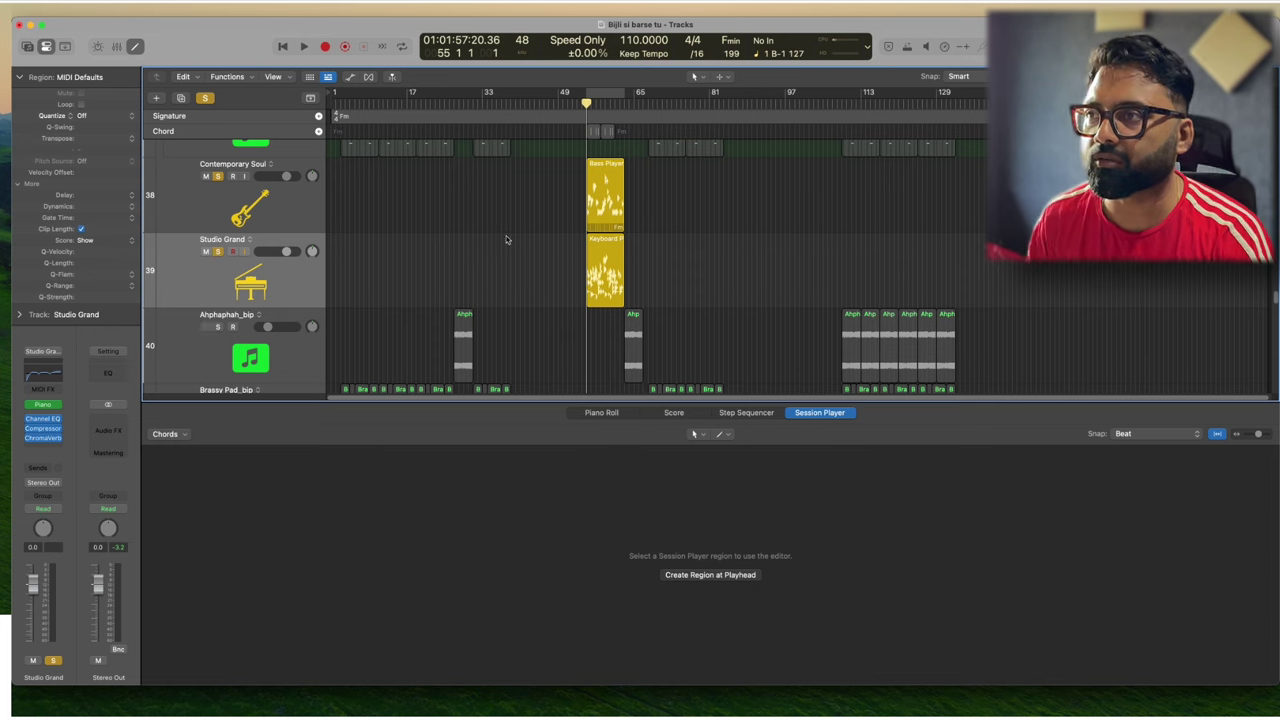
# - Select the Keyboard Player region at bar 55 and check the available Keyboard Player styles
pyautogui.press('super+Right')
pyautogui.press('super+Right')
pyautogui.press('super+Right')
pyautogui.press('super+Right')
pyautogui.press('super+Right')
pyautogui.press('super+Right')
pyautogui.press('super+Right')
pyautogui.click(610, 275)
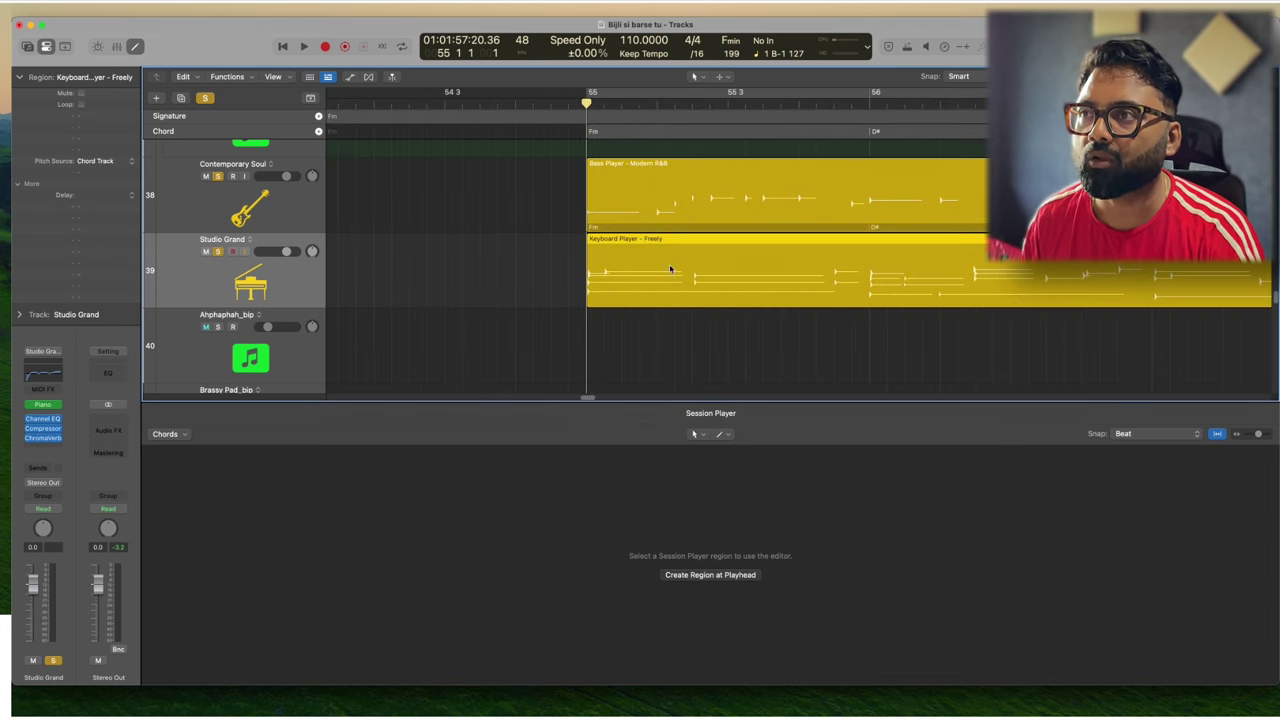
pyautogui.press('super+Left')
pyautogui.press('super+Left')
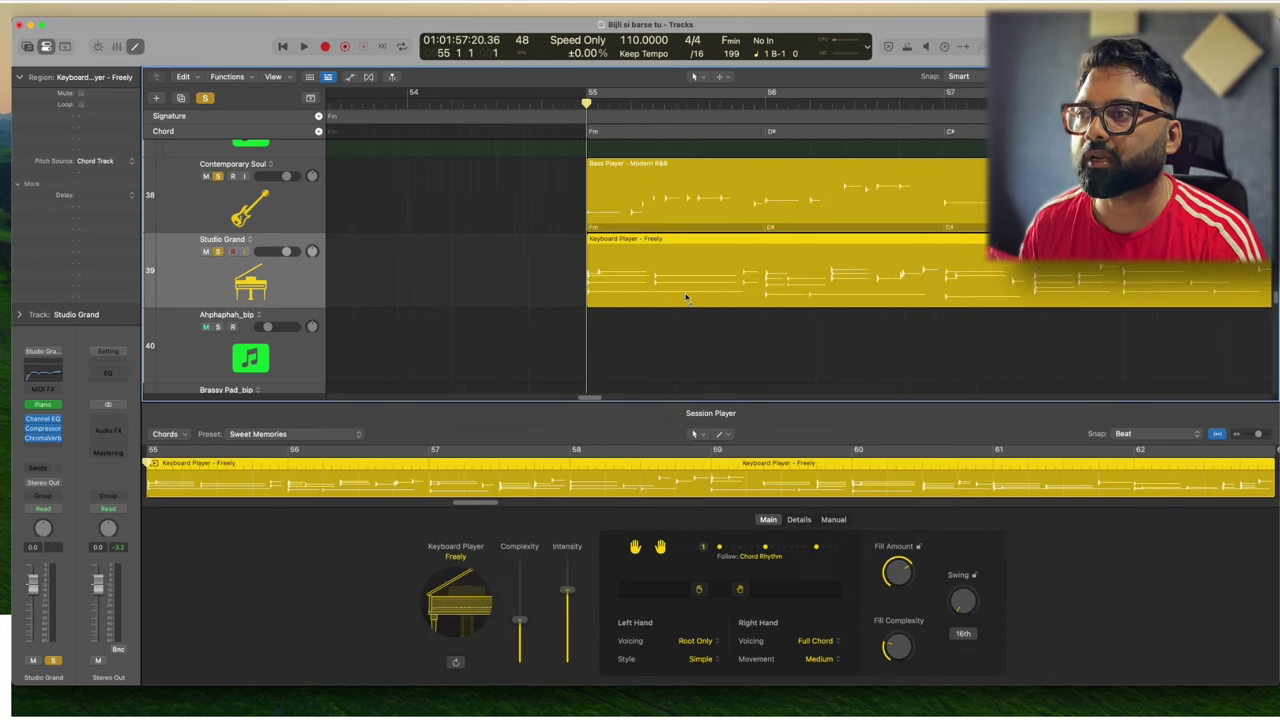
pyautogui.click(458, 557)
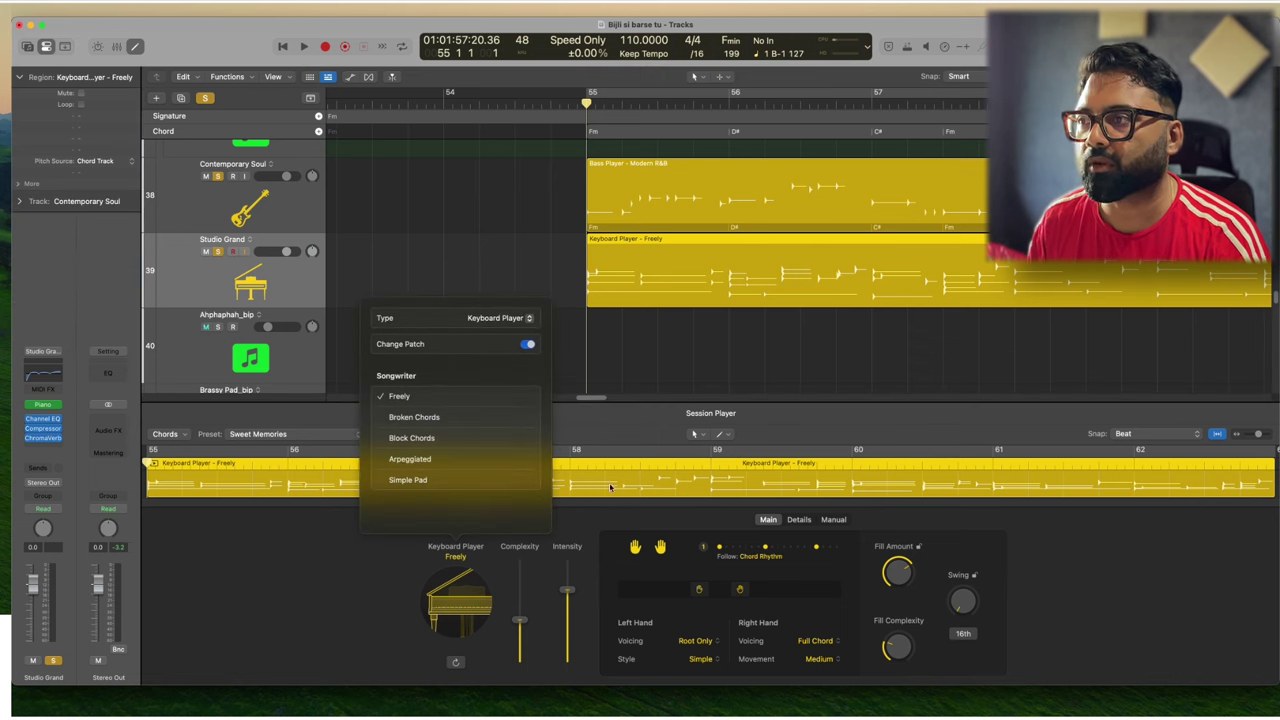
pyautogui.click(843, 271)
# - Play the bass and keyboard regions together from bar 55, lowering the Studio Grand volume to -9.4 dB
pyautogui.press('space')
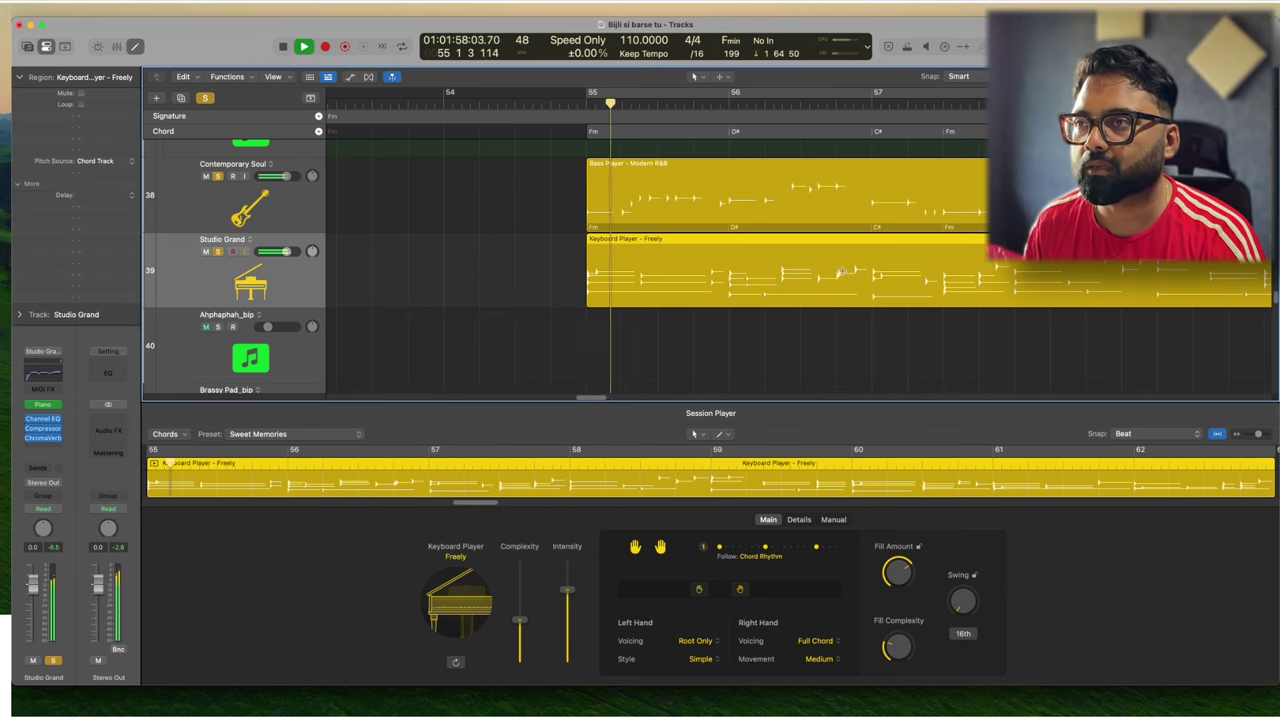
pyautogui.press('super+Left')
pyautogui.press('super+Left')
pyautogui.press('super+Left')
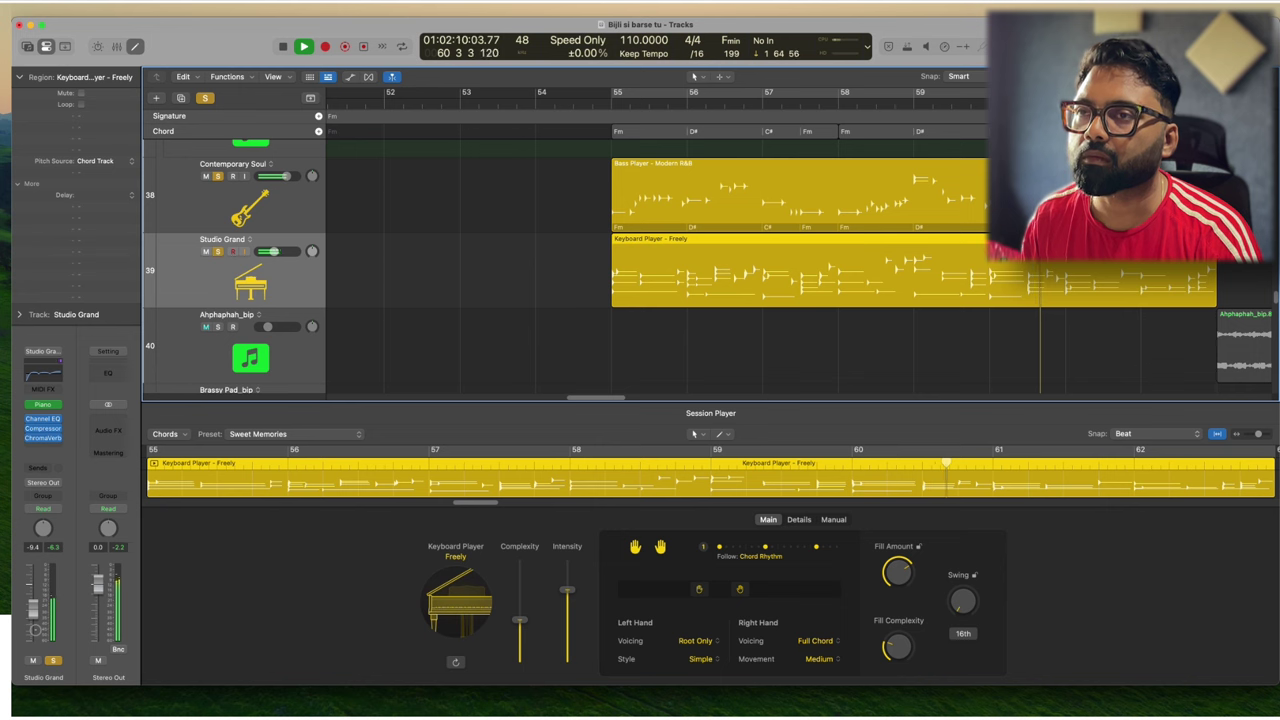
pyautogui.press('space')
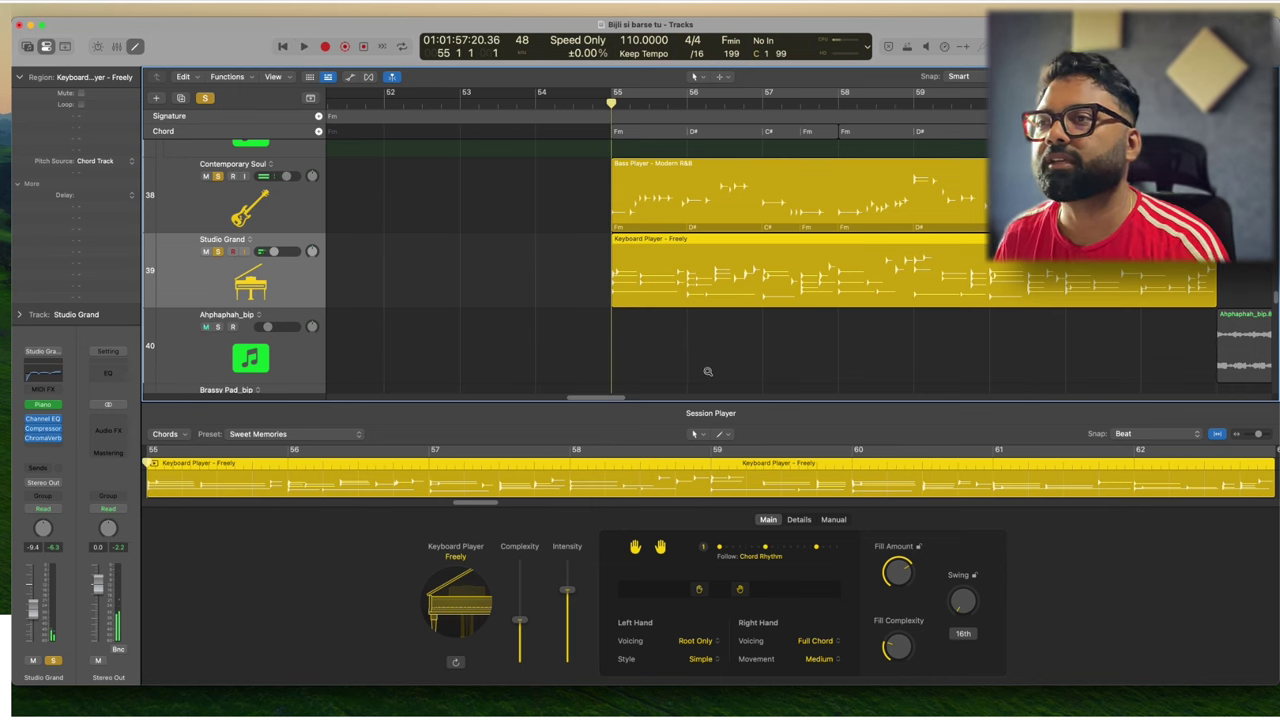
# - Turn off all track solos, select the Contemporary Soul and Studio Grand tracks, and mute both
pyautogui.scroll(-3, 708, 371)
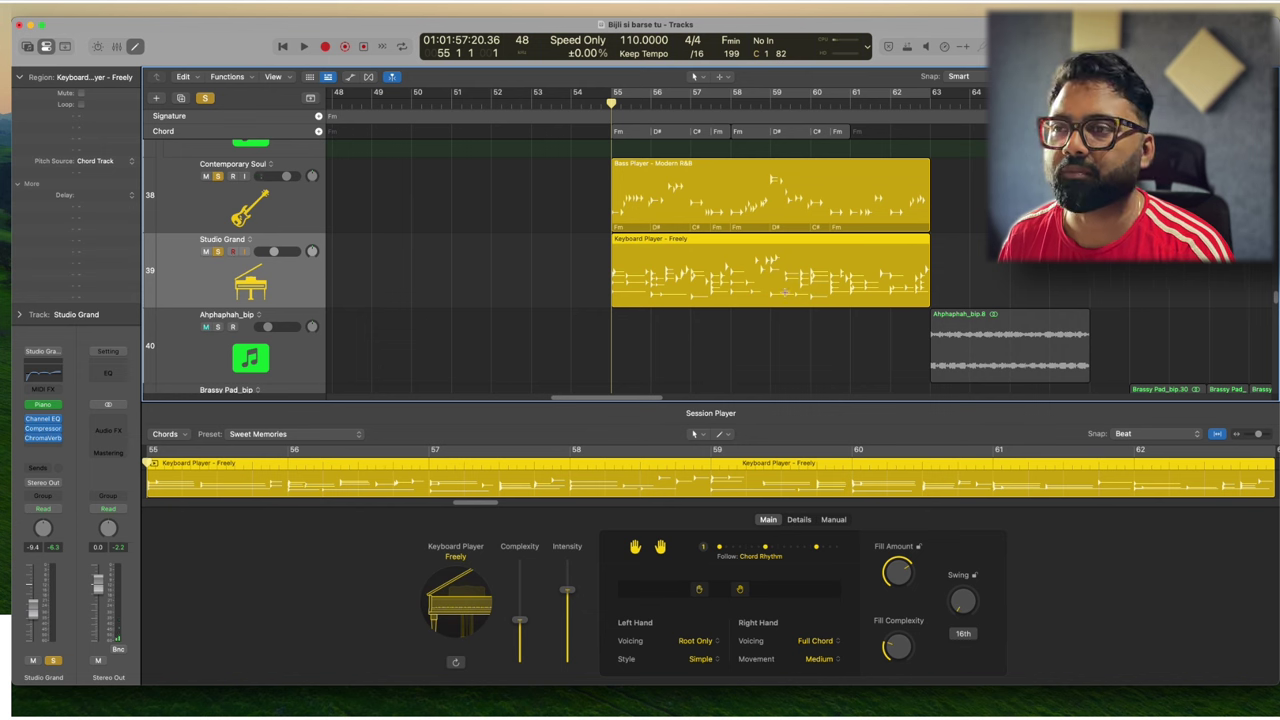
pyautogui.scroll(-5, 786, 292)
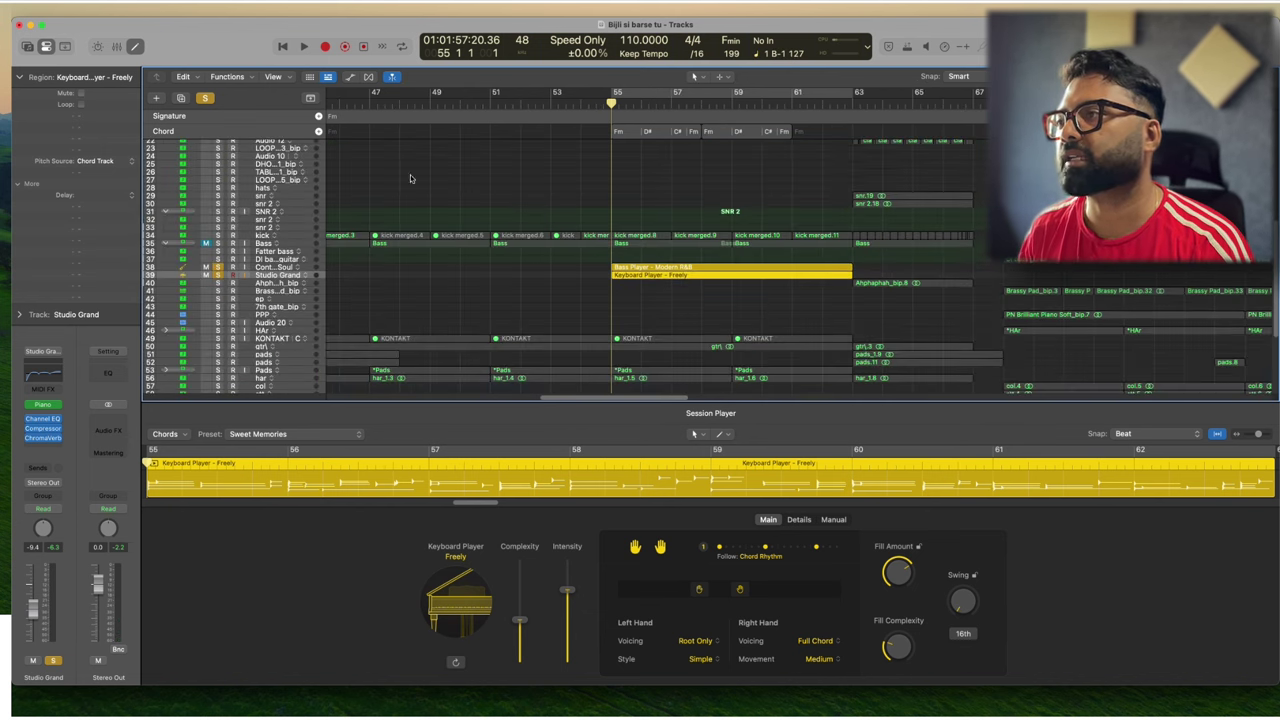
pyautogui.click(206, 99)
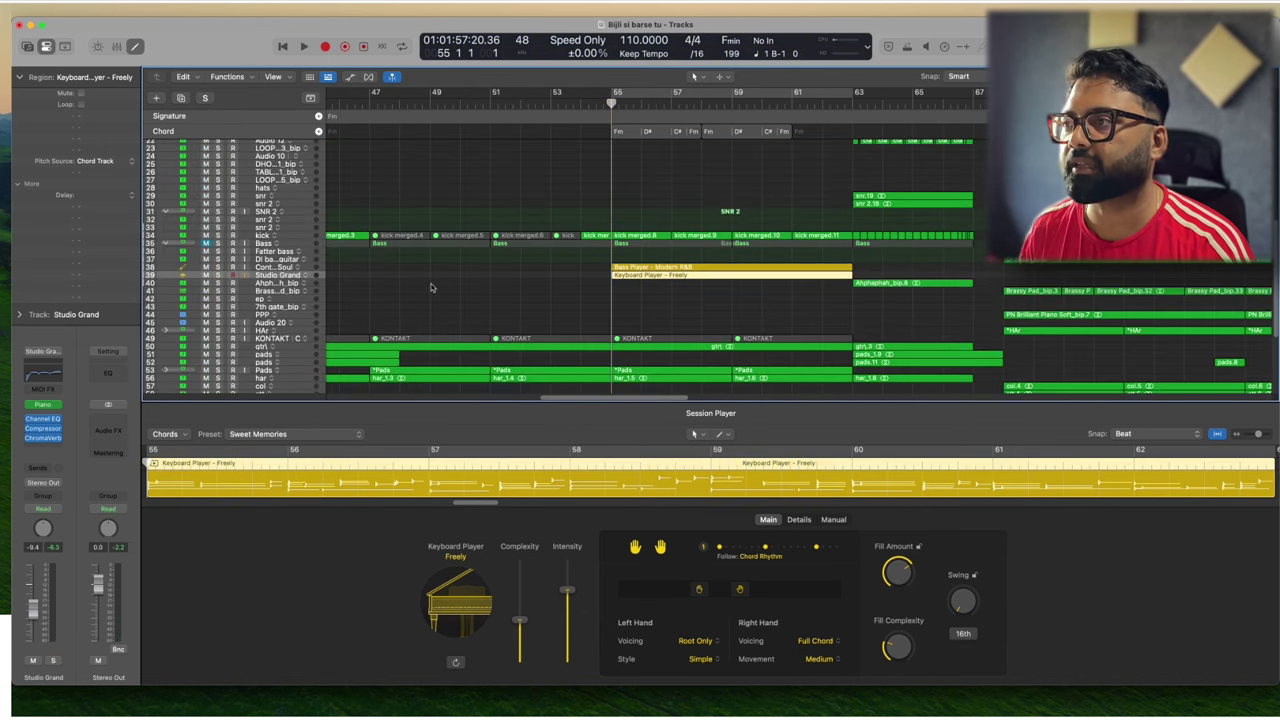
pyautogui.click(316, 268)
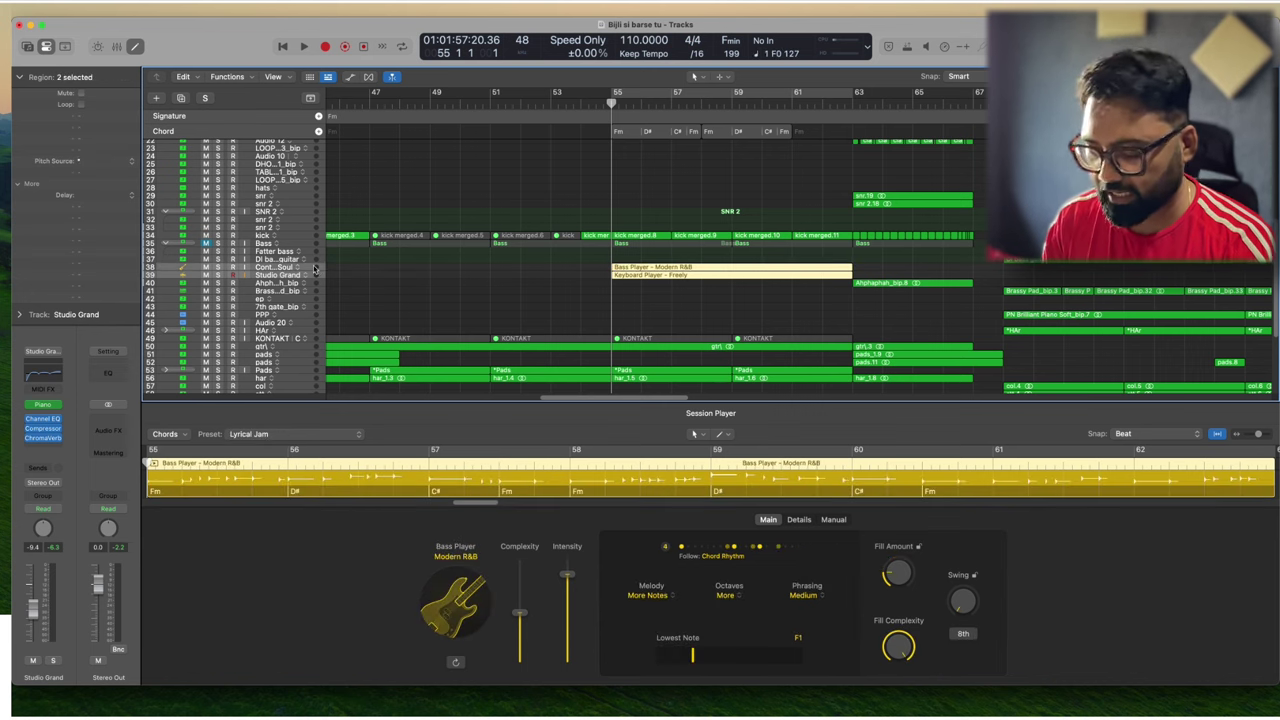
pyautogui.hotkey('ctrl', 'm')
# - Play the full arrangement from bar 55, closing the Session Player editor to show all tracks, and stop playback
pyautogui.press('space')
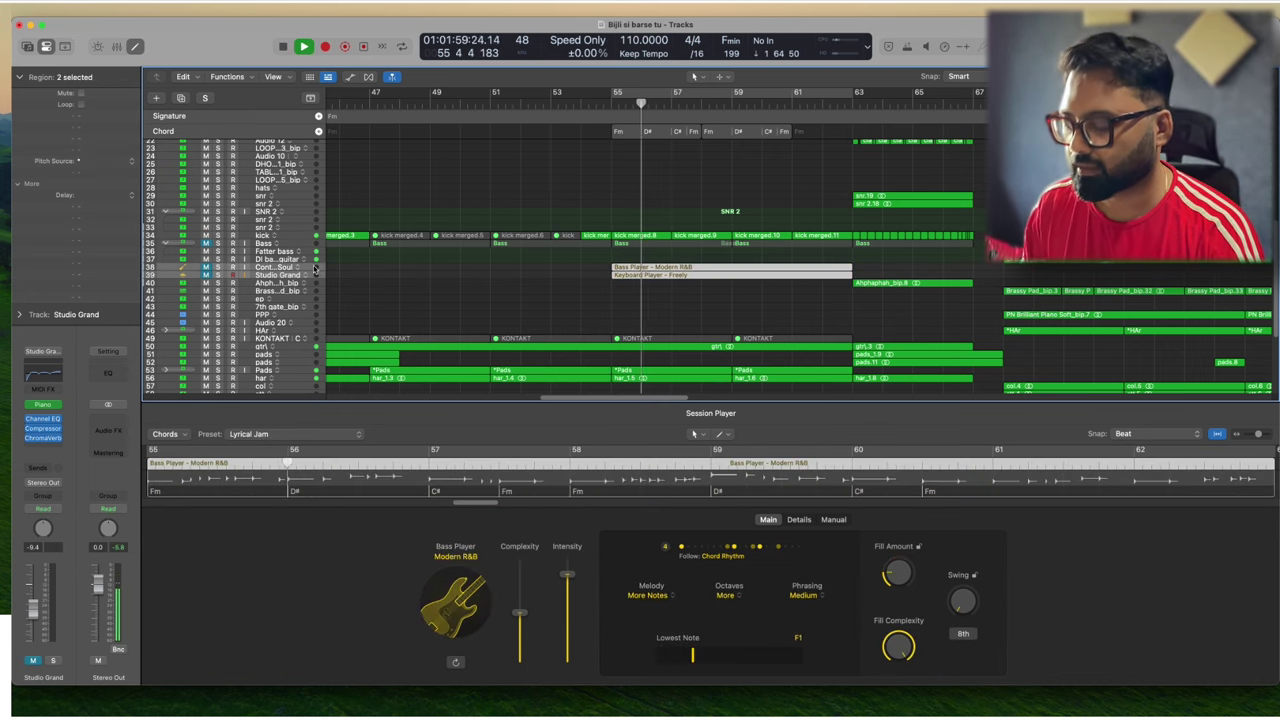
pyautogui.press('e')
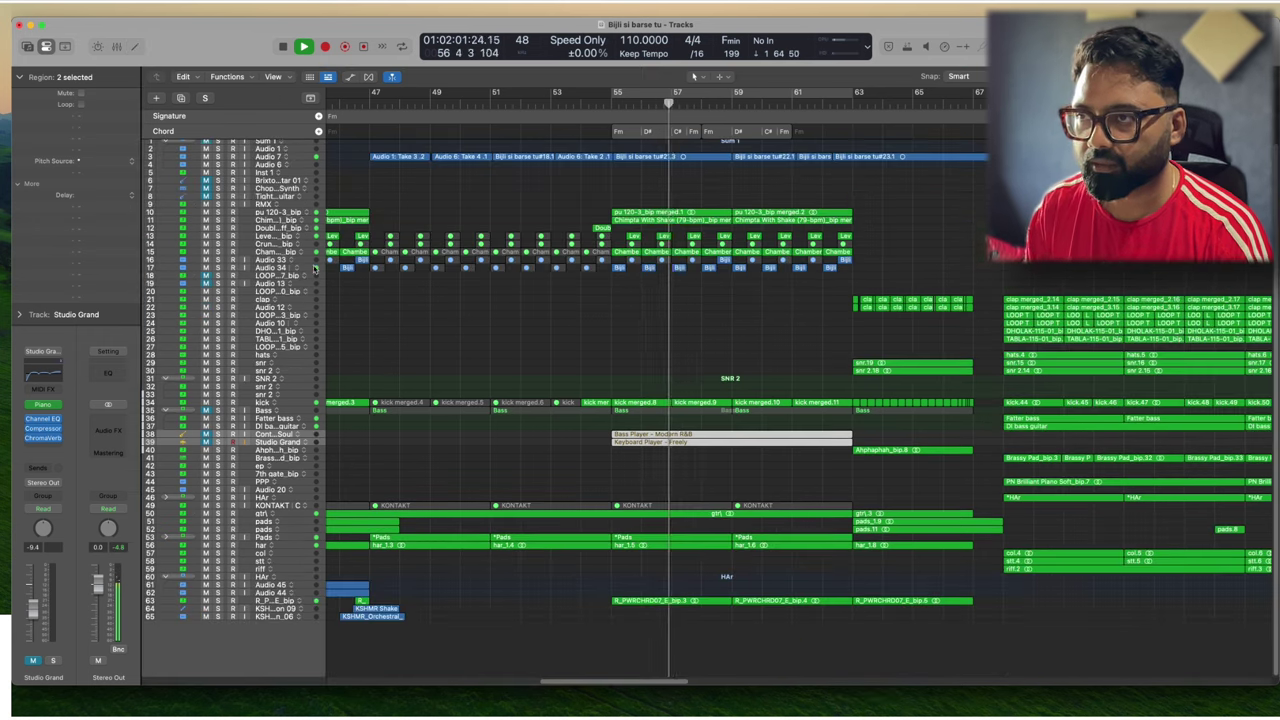
pyautogui.press('super+Left')
pyautogui.press('super+Left')
pyautogui.press('super+Left')
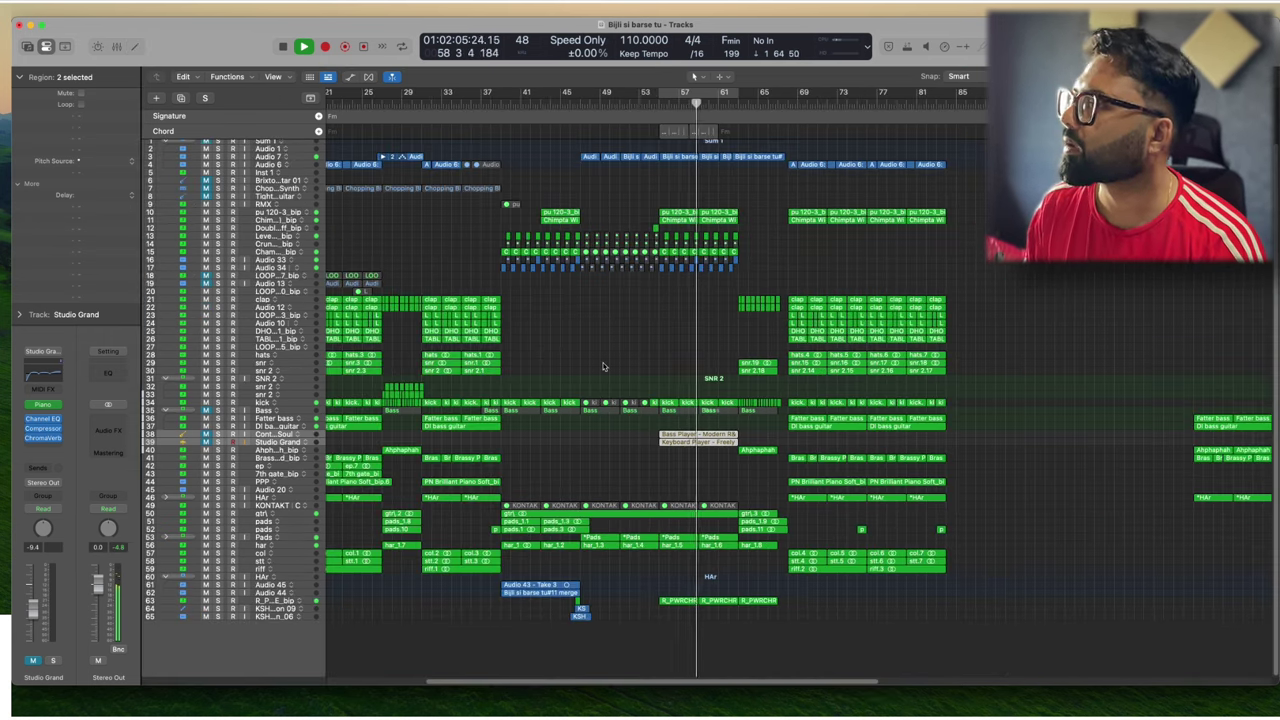
pyautogui.press('space')
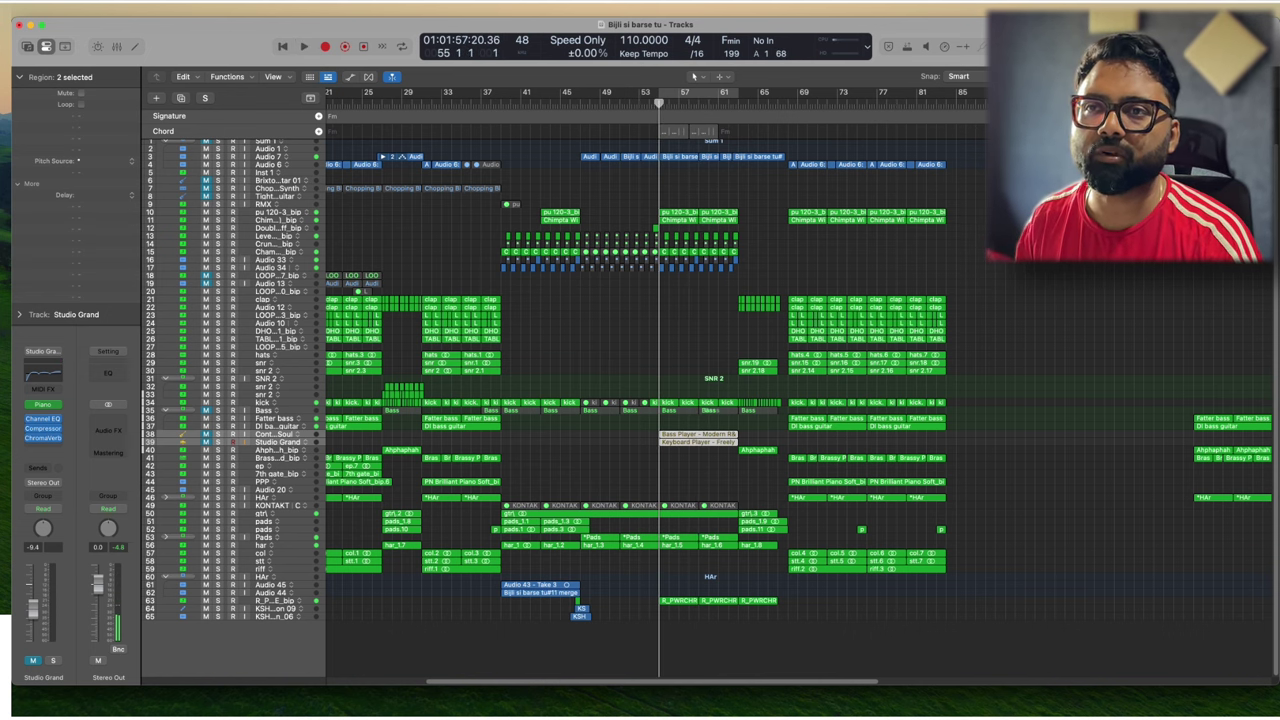
# - Open the Loop Browser, look through the list of loop packs, and dismiss it without choosing another pack
pyautogui.press('o')
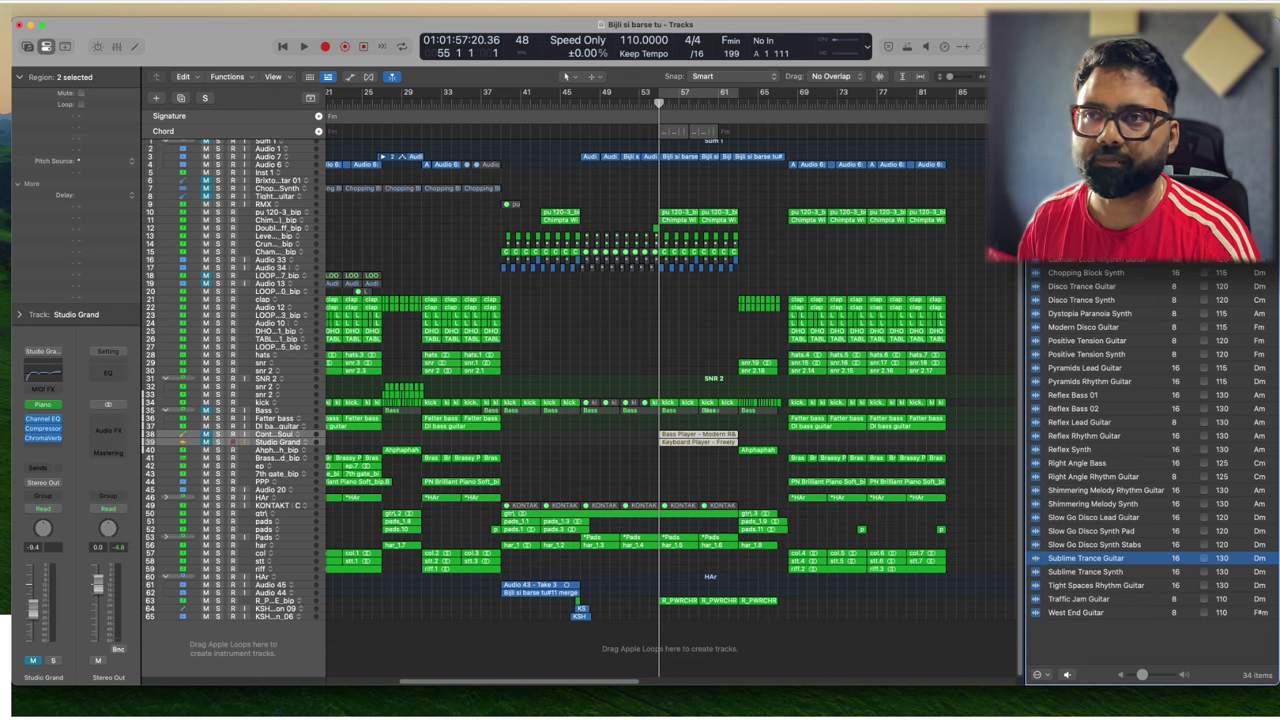
pyautogui.click(1182, 118)
pyautogui.scroll(10, 1181, 329)
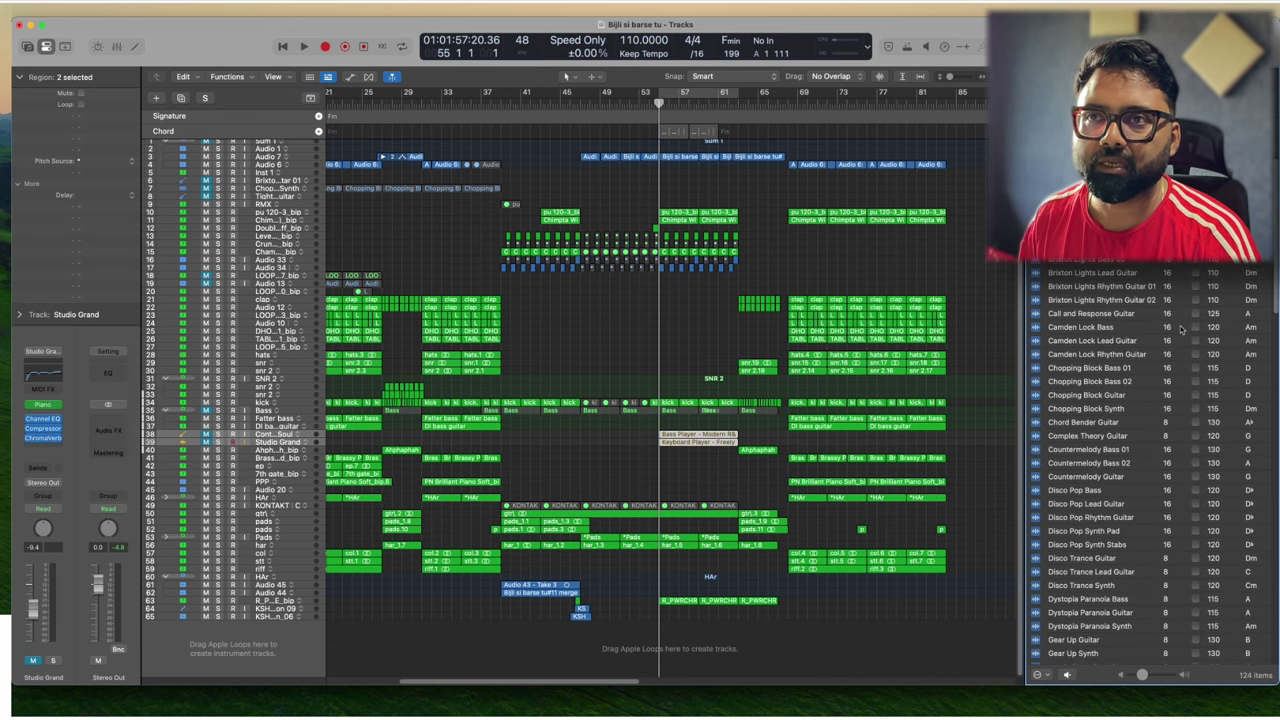
pyautogui.click(1198, 92)
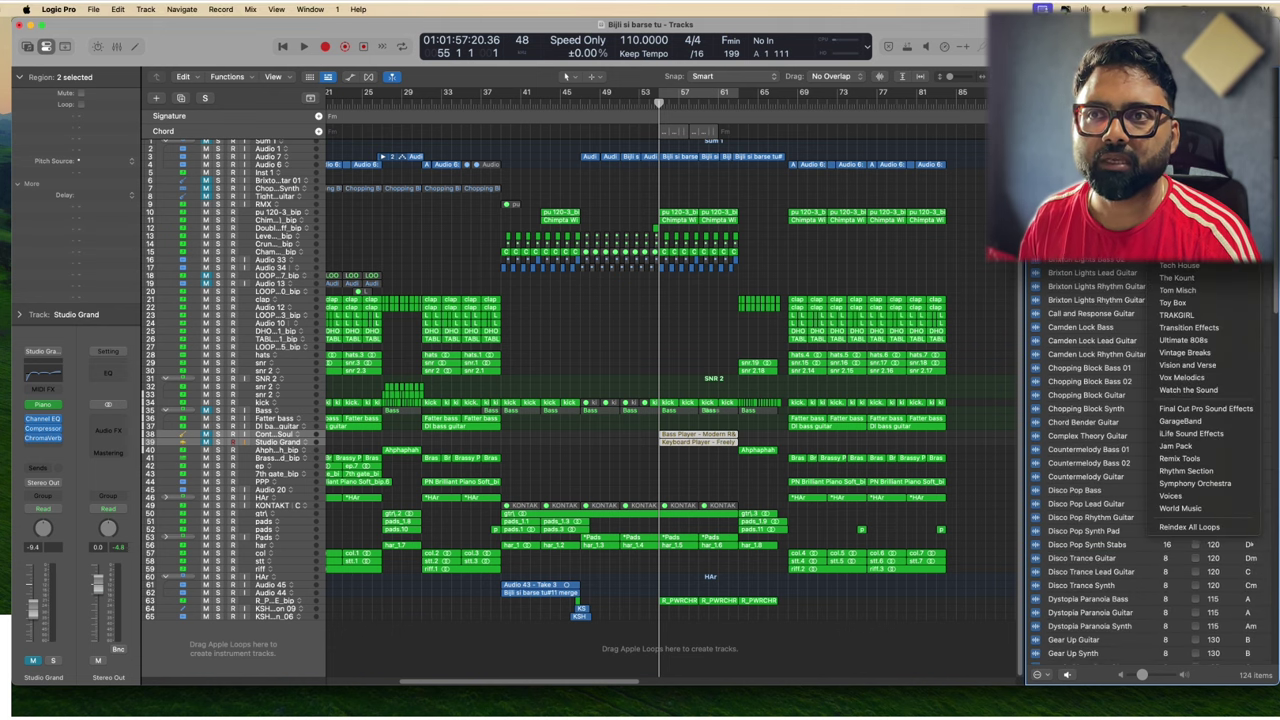
pyautogui.scroll(5, 1200, 220)
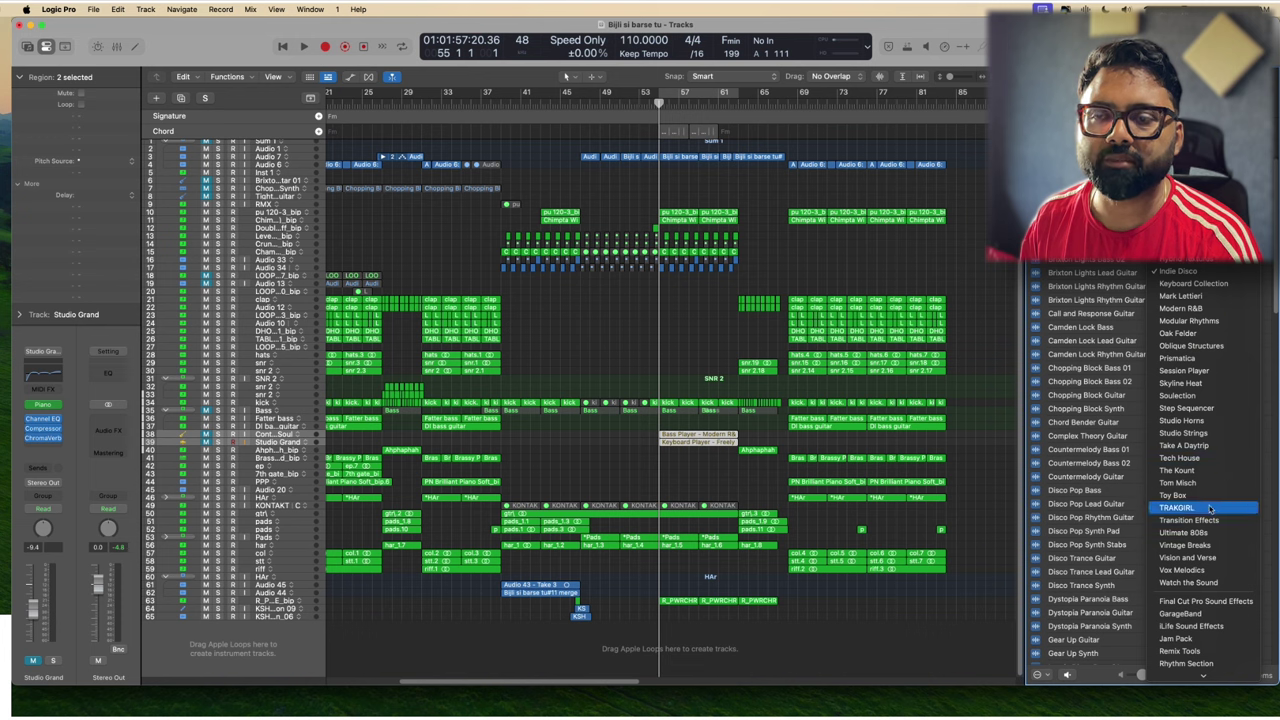
pyautogui.click(1140, 462)
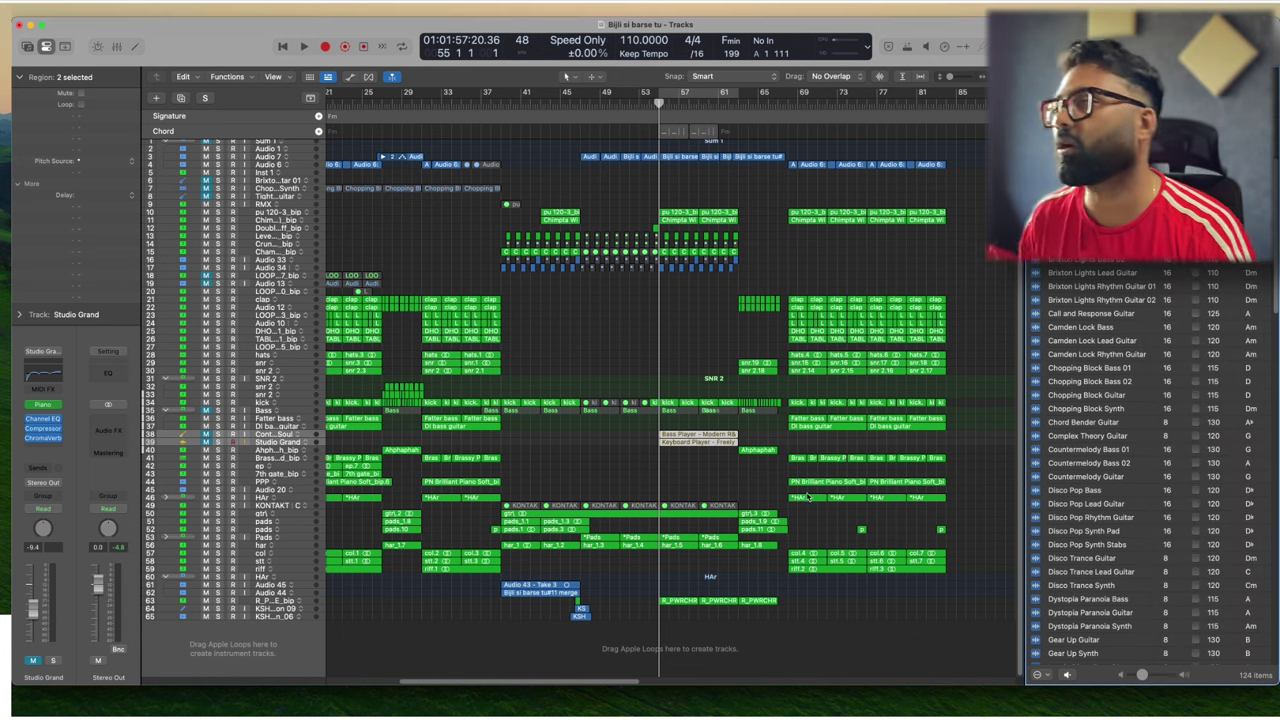
# - Show the sound Library, select only the Studio Grand track, and unmute it
pyautogui.click(27, 46)
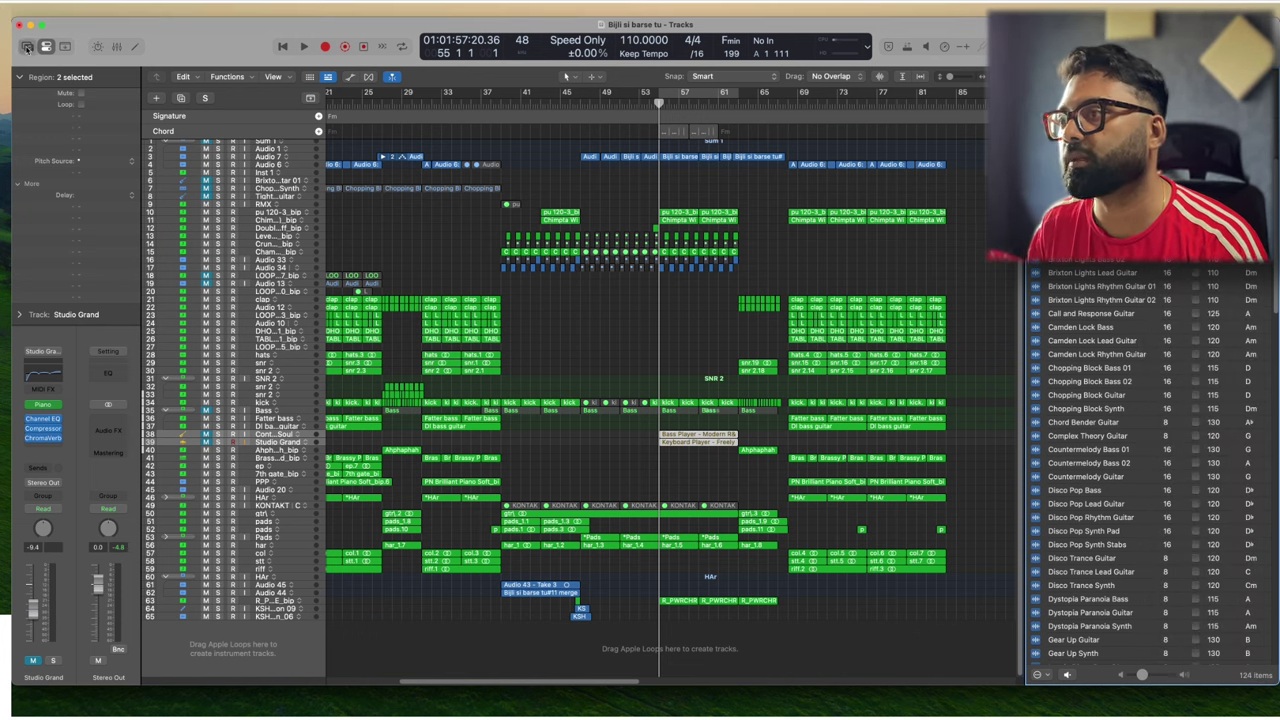
pyautogui.keyDown('ctrl'); pyautogui.keyDown('alt'); pyautogui.click(786, 440); pyautogui.keyUp('alt'); pyautogui.keyUp('ctrl')
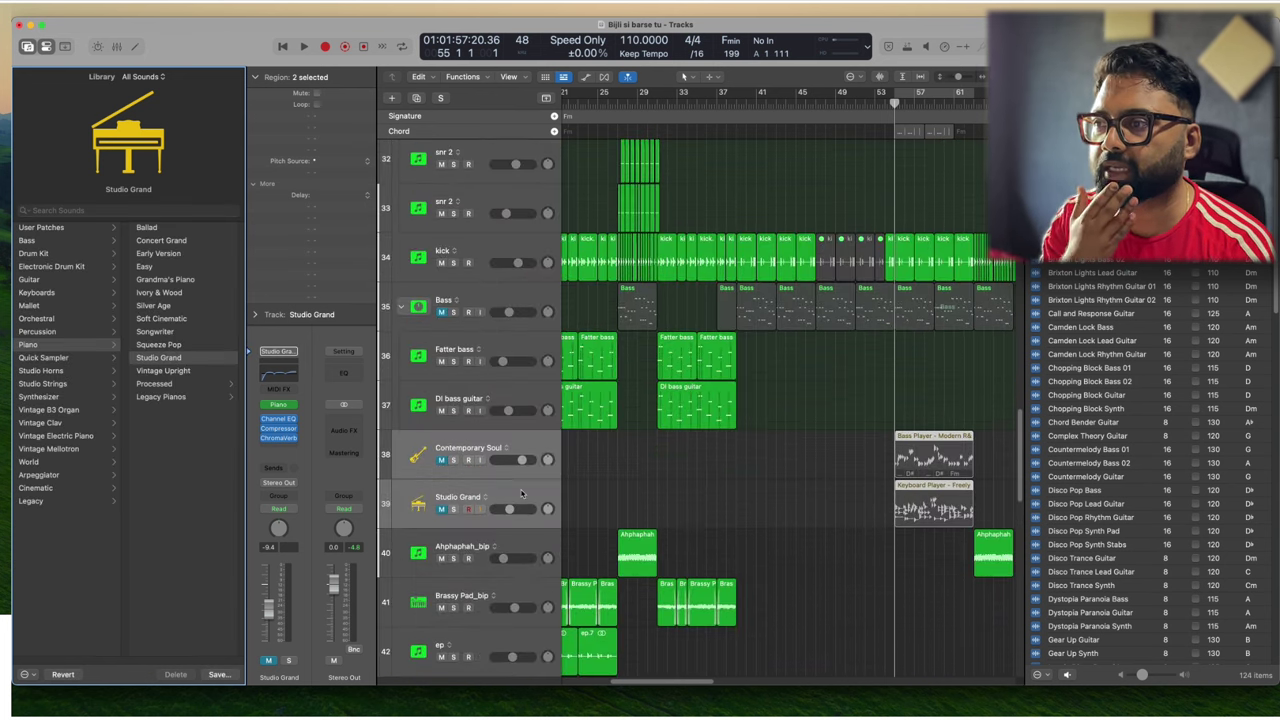
pyautogui.click(520, 494)
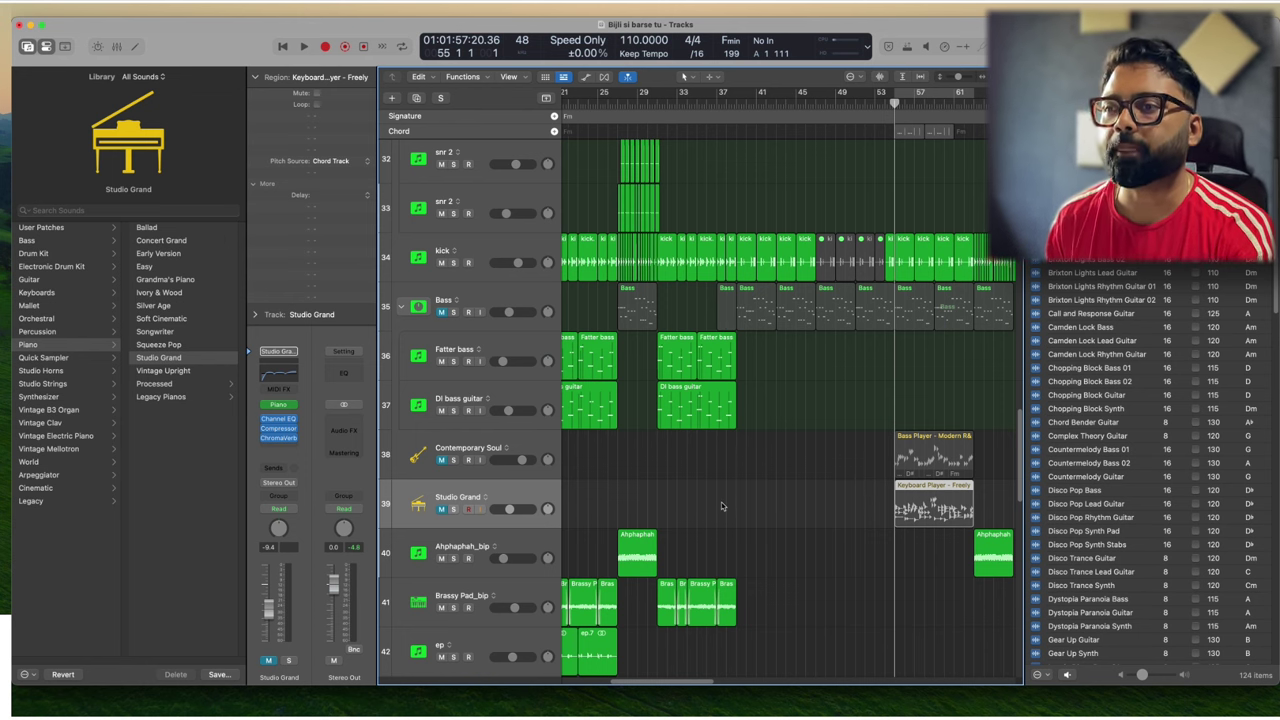
pyautogui.click(441, 510)
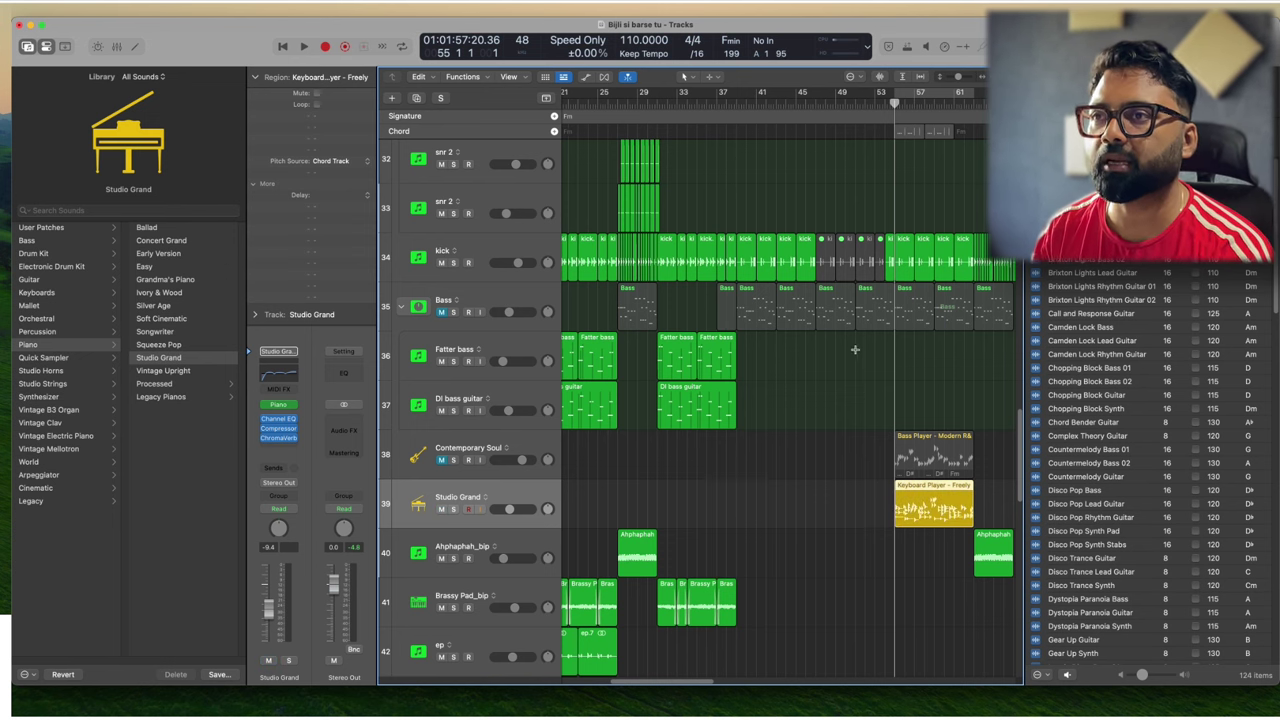
# - Create a pattern region near bar 49 on the Studio Grand track and check the Step Sequencer's editing commands
pyautogui.click(836, 104)
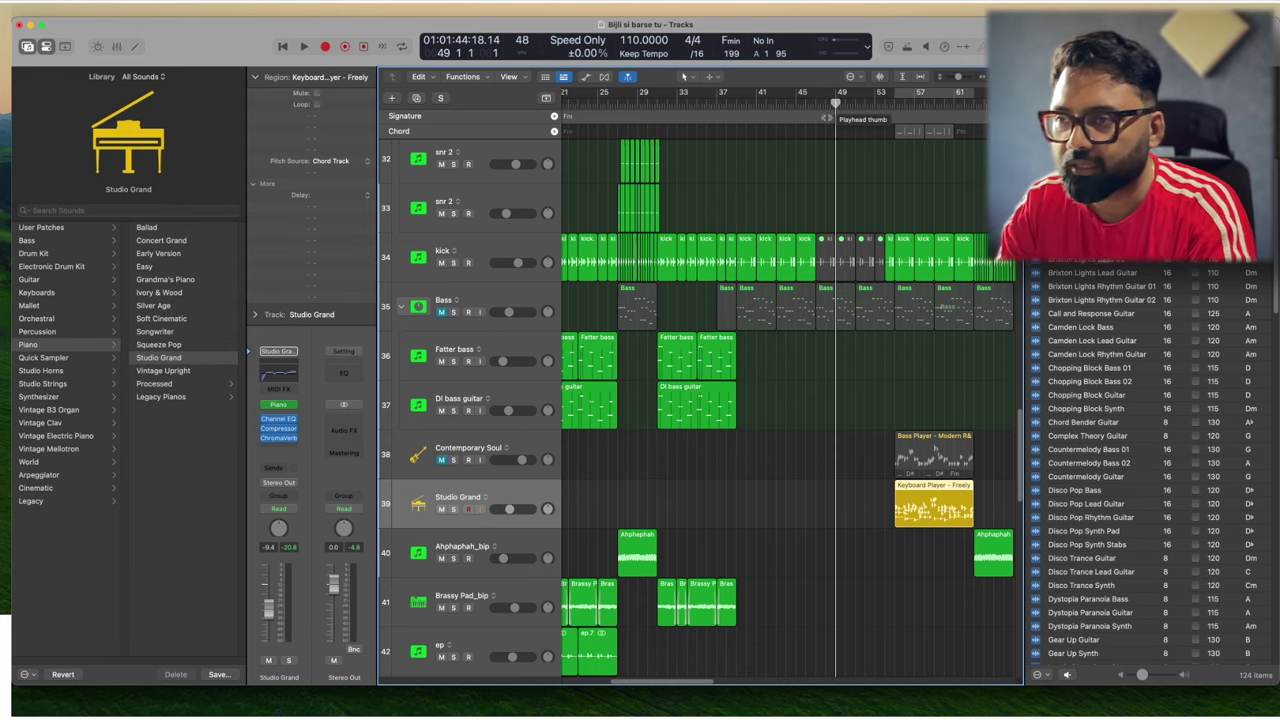
pyautogui.rightClick(831, 504)
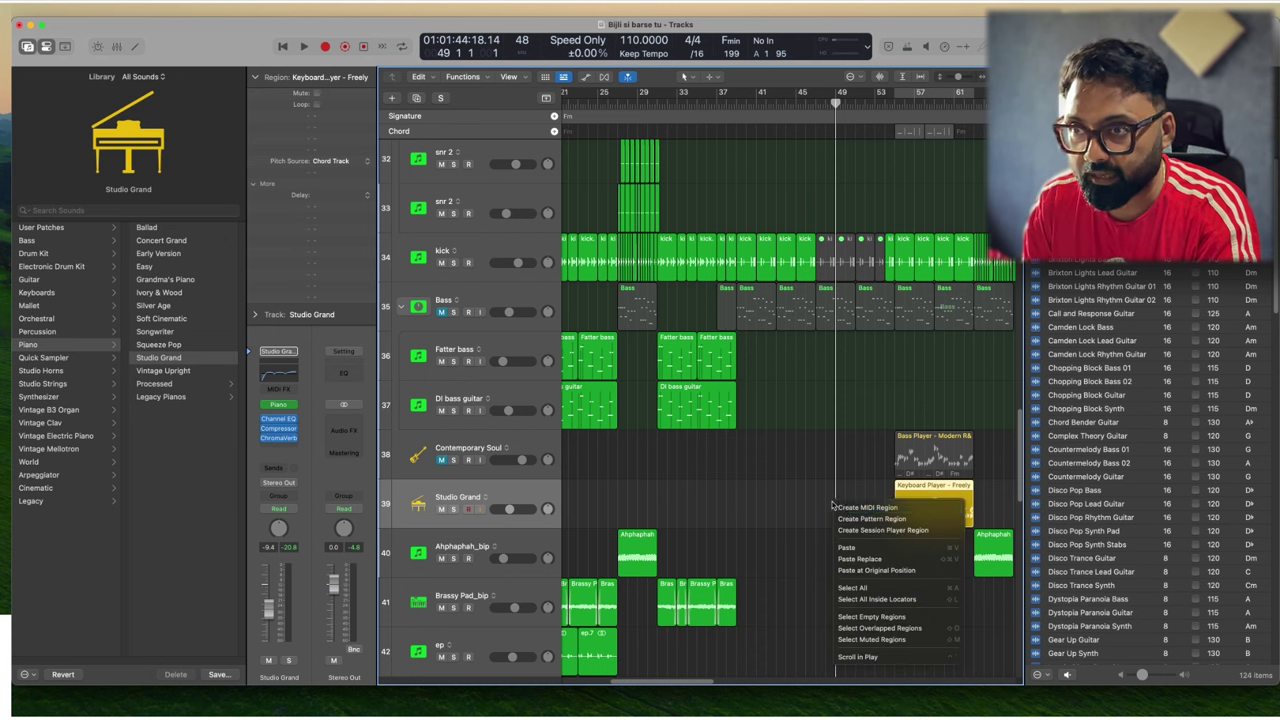
pyautogui.click(894, 521)
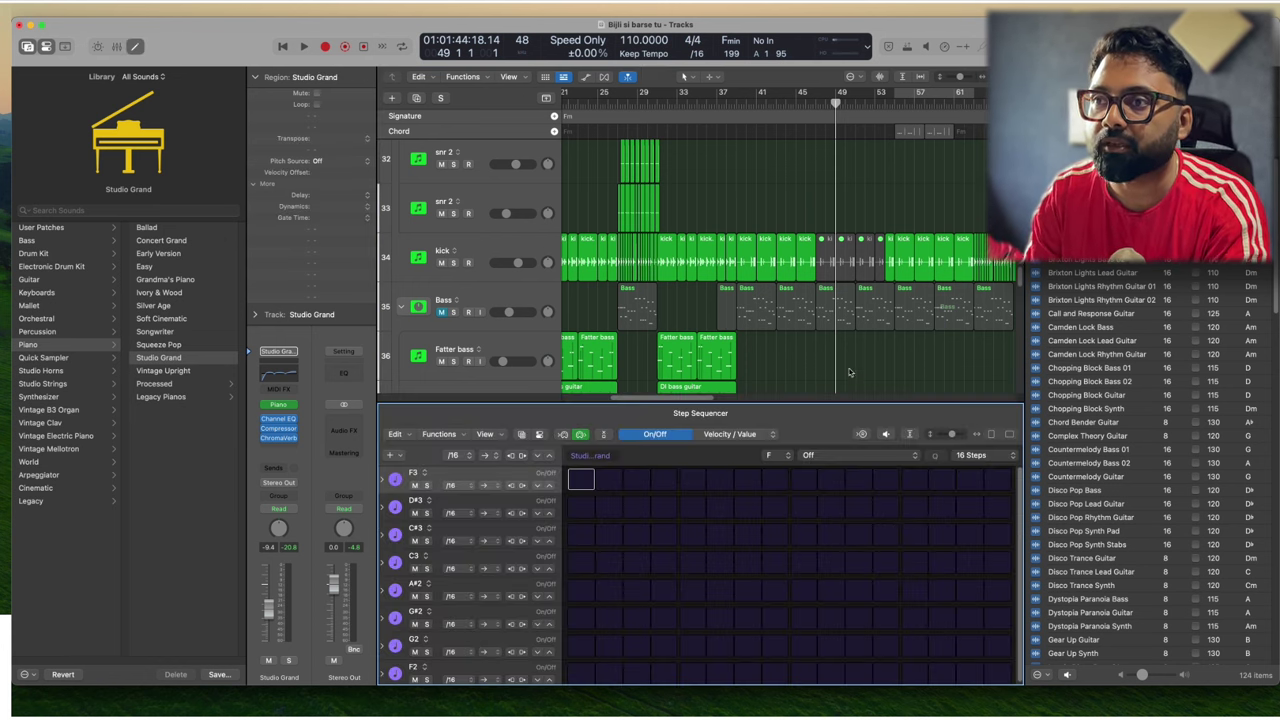
pyautogui.scroll(-8, 849, 373)
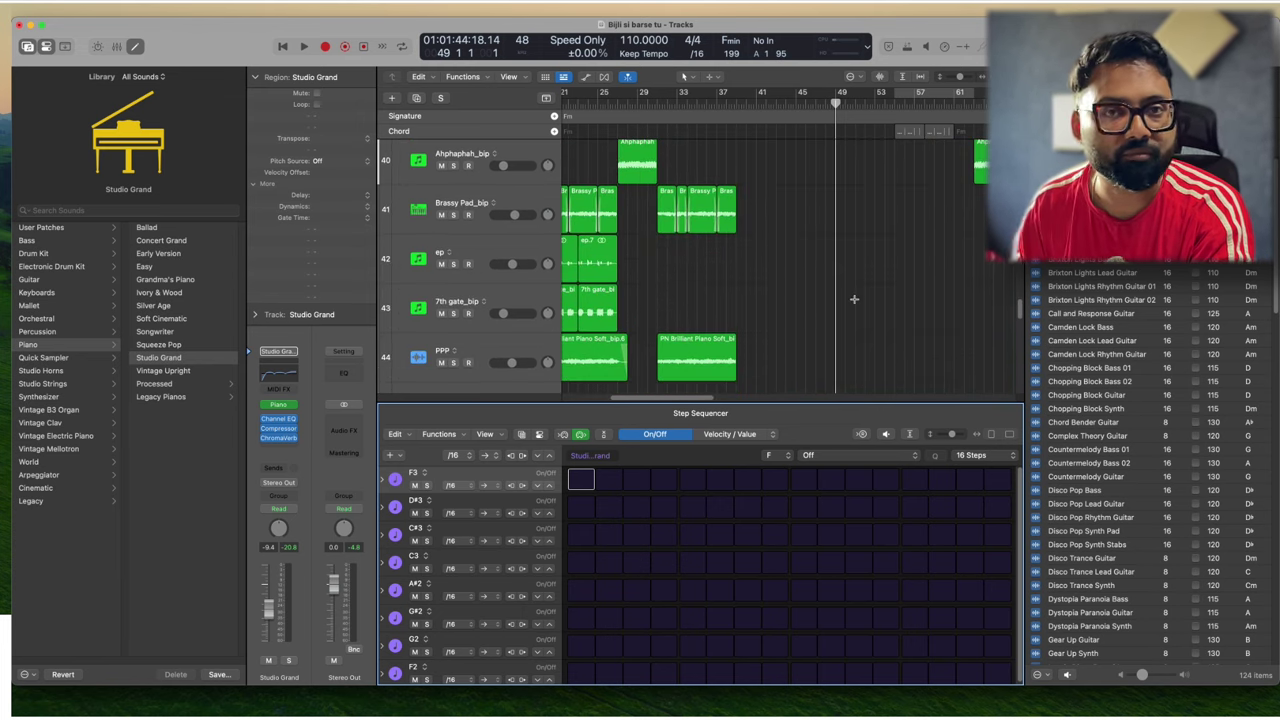
pyautogui.click(400, 438)
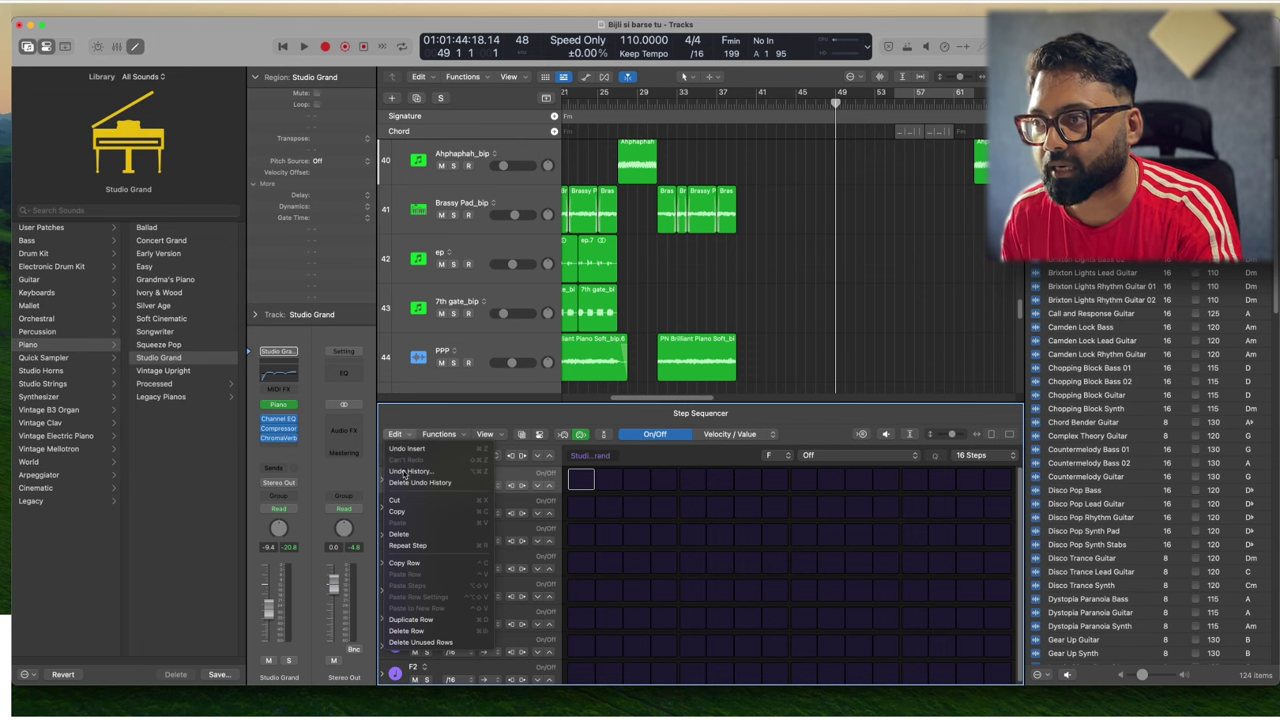
pyautogui.click(867, 351)
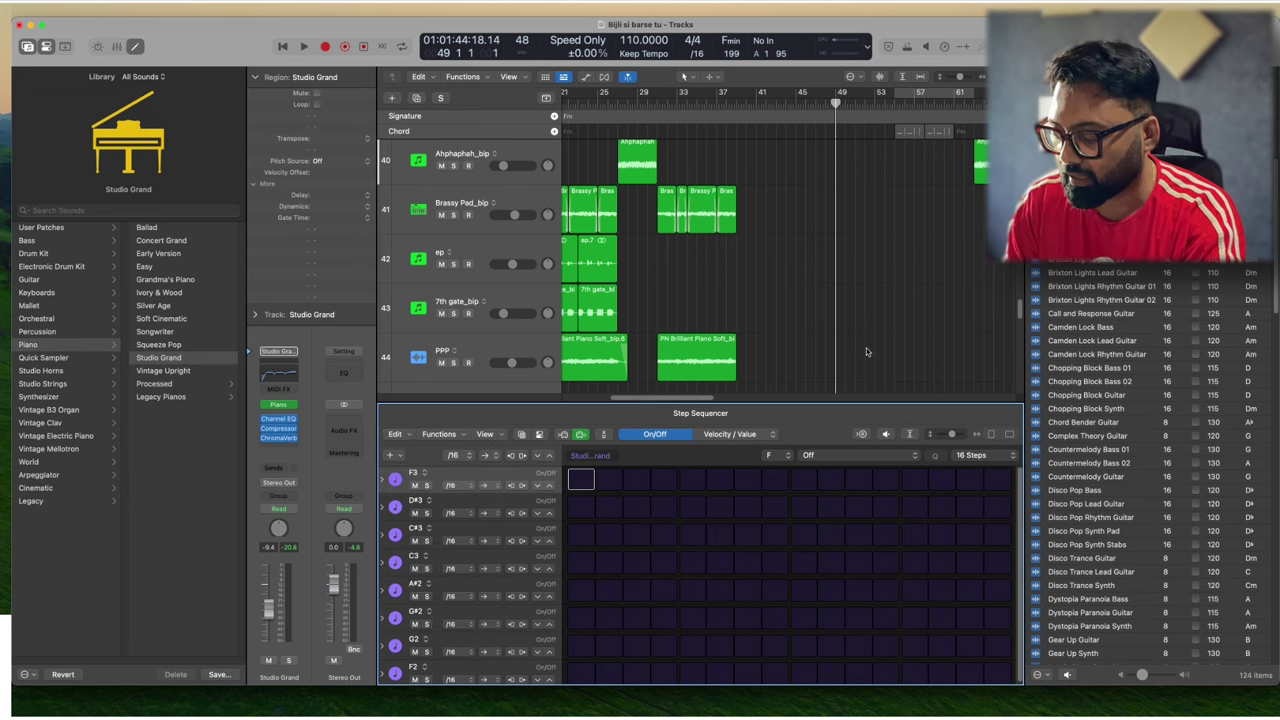
# - Close the Step Sequencer and delete the pattern region near bar 49 from the Studio Grand track
pyautogui.press('e')
pyautogui.scroll(1, 868, 353)
pyautogui.press('super+Up')
pyautogui.scroll(3, 875, 362)
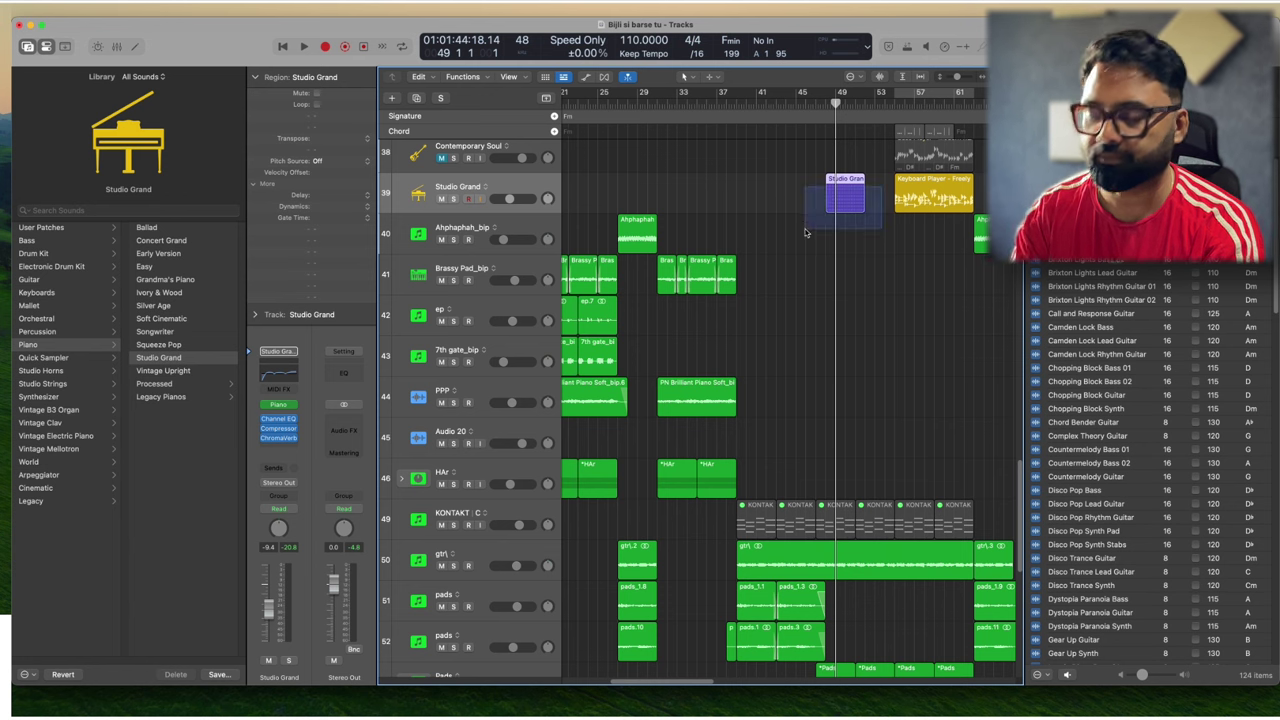
pyautogui.press('Delete')
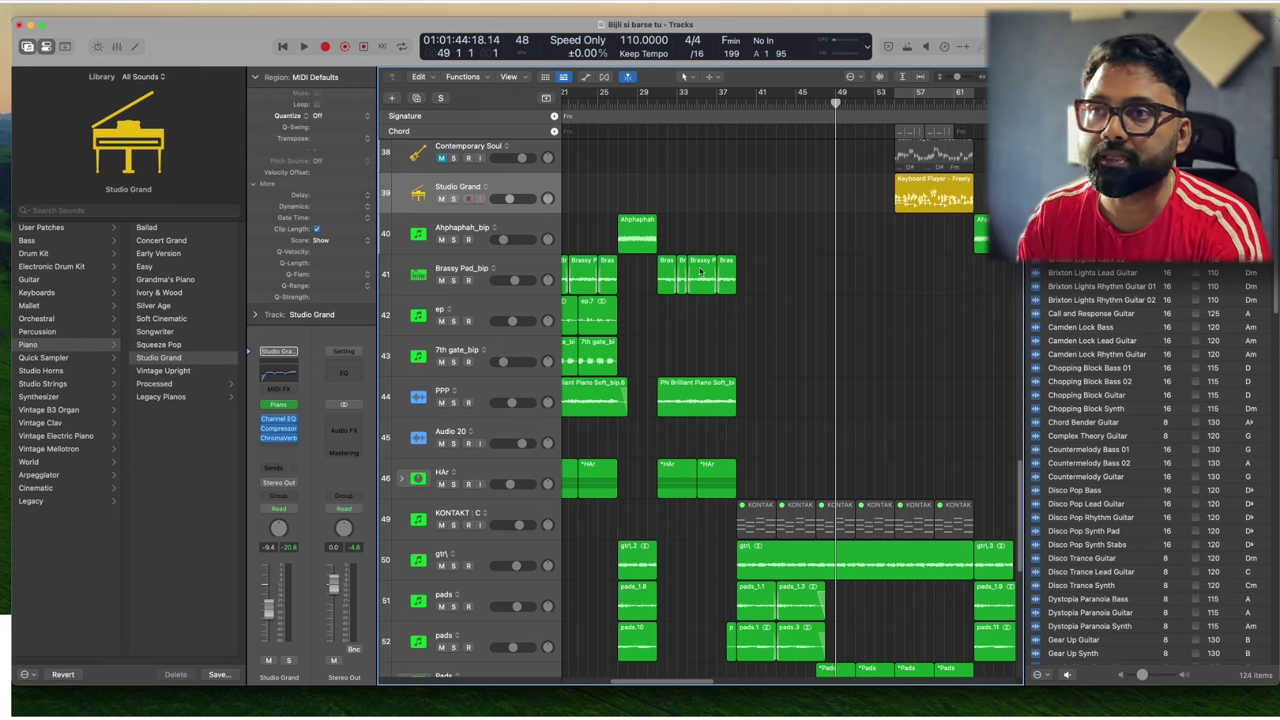
# - Add one Session Player track of the Drummer type directly below the Studio Grand track
pyautogui.scroll(1, 700, 271)
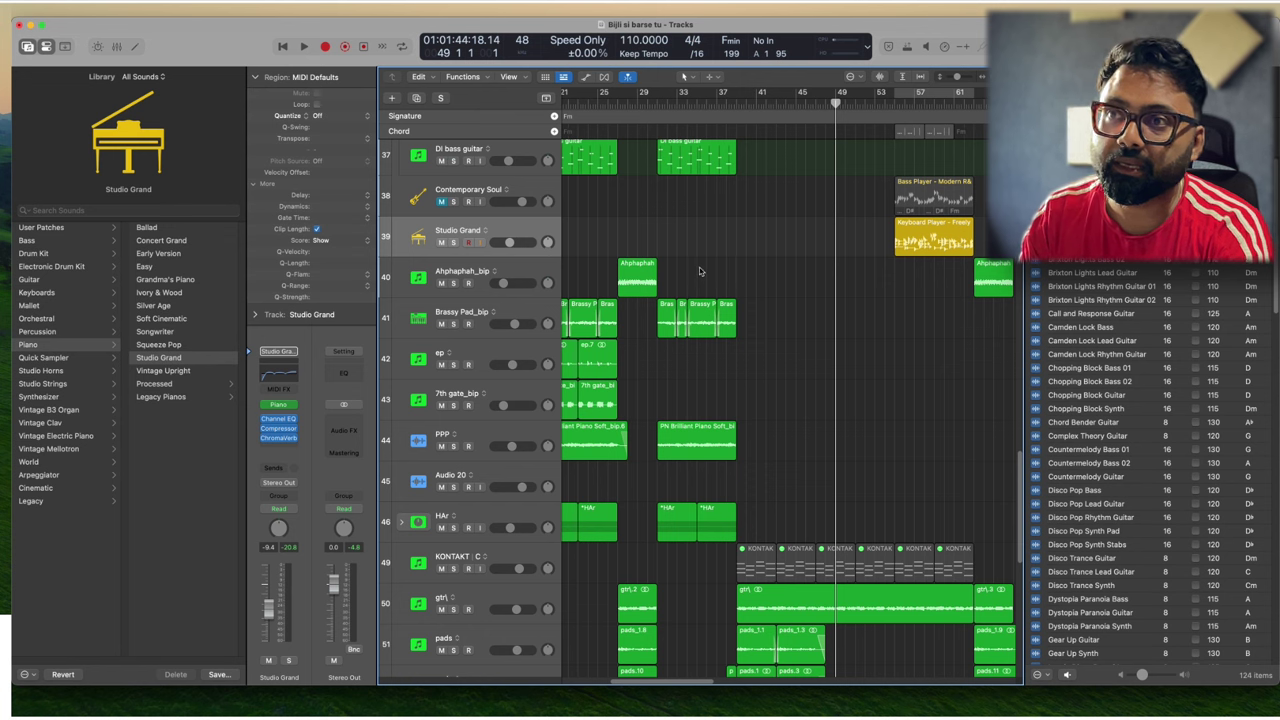
pyautogui.click(522, 194)
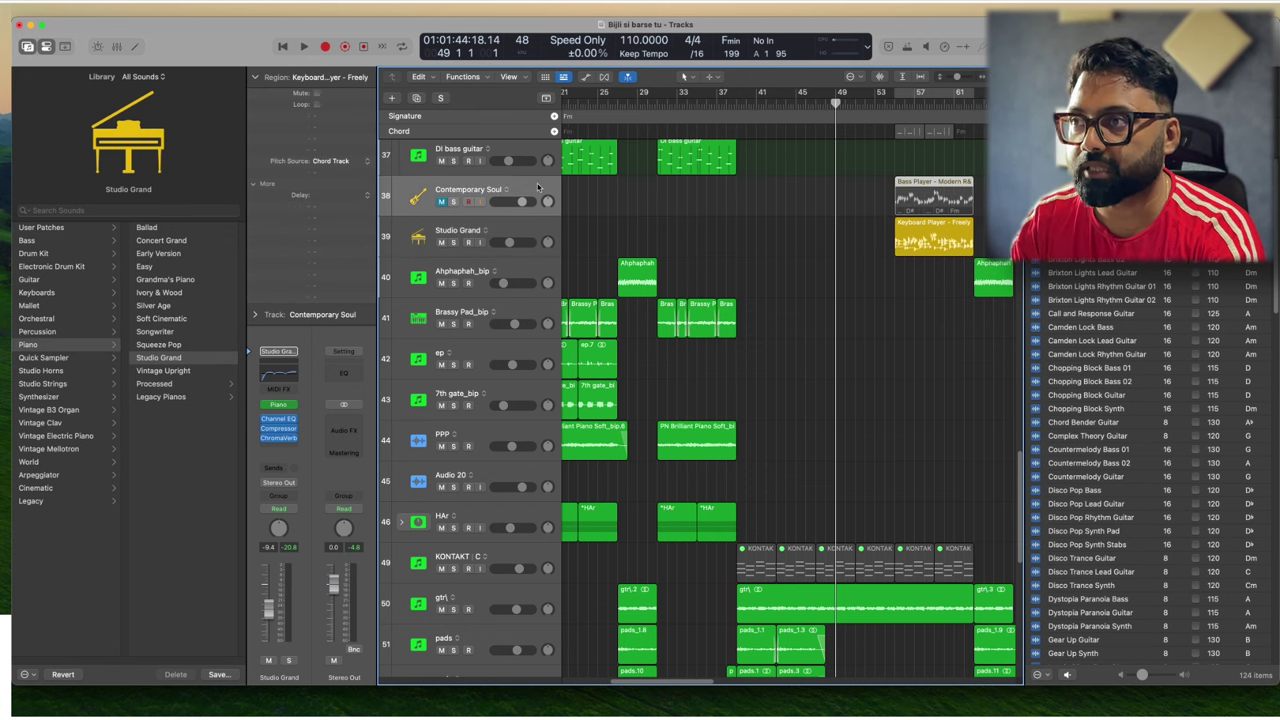
pyautogui.click(540, 234)
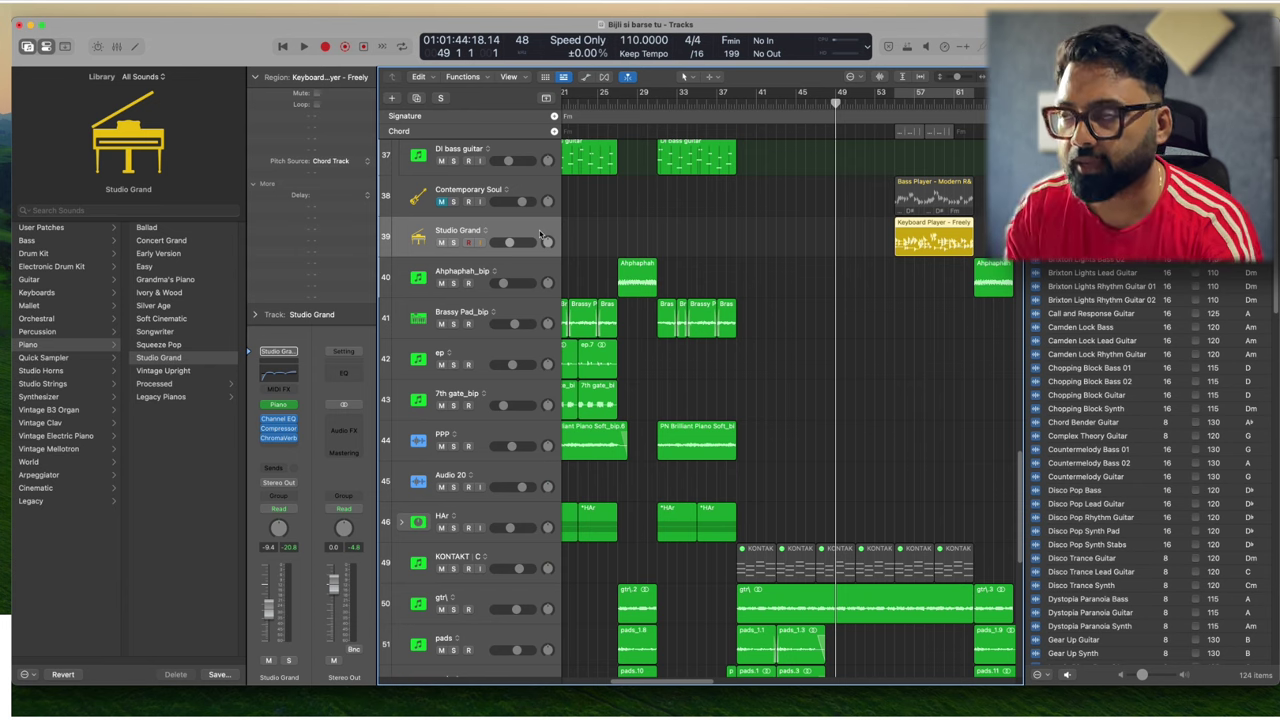
pyautogui.click(392, 99)
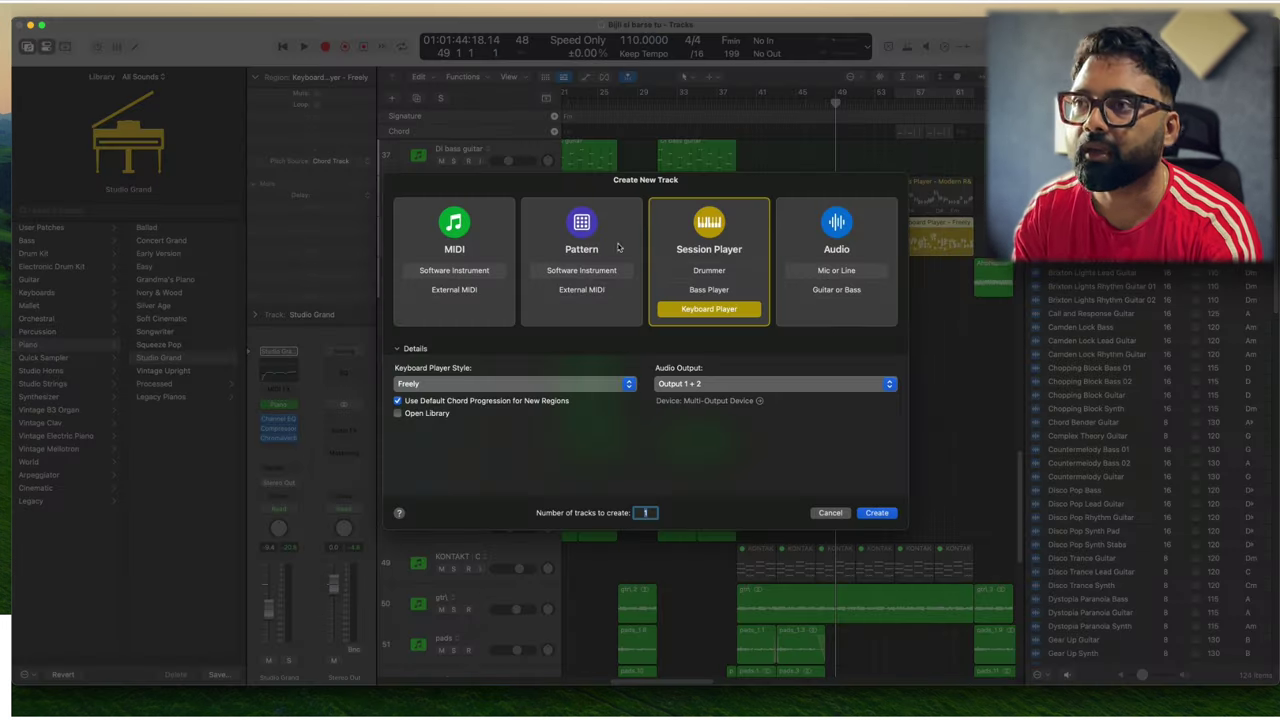
pyautogui.click(728, 272)
pyautogui.click(883, 512)
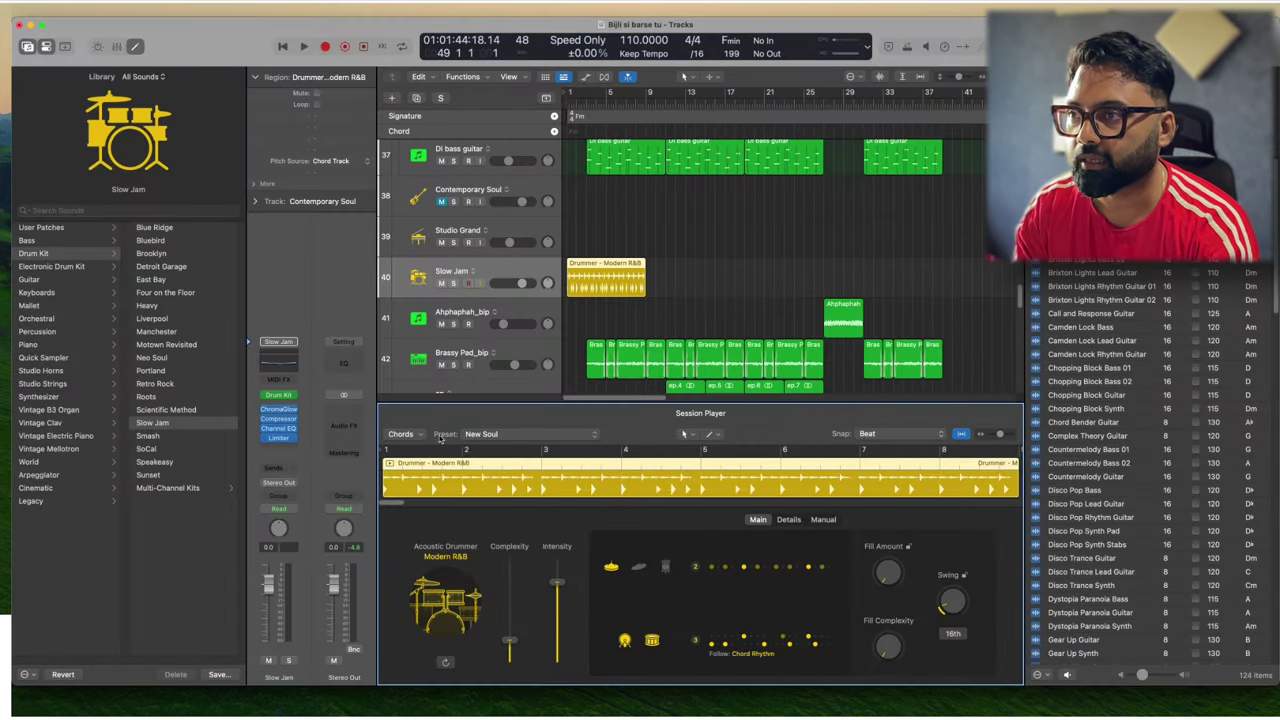
# - Check the chord-following options for the new Drummer region and close its editor
pyautogui.click(404, 434)
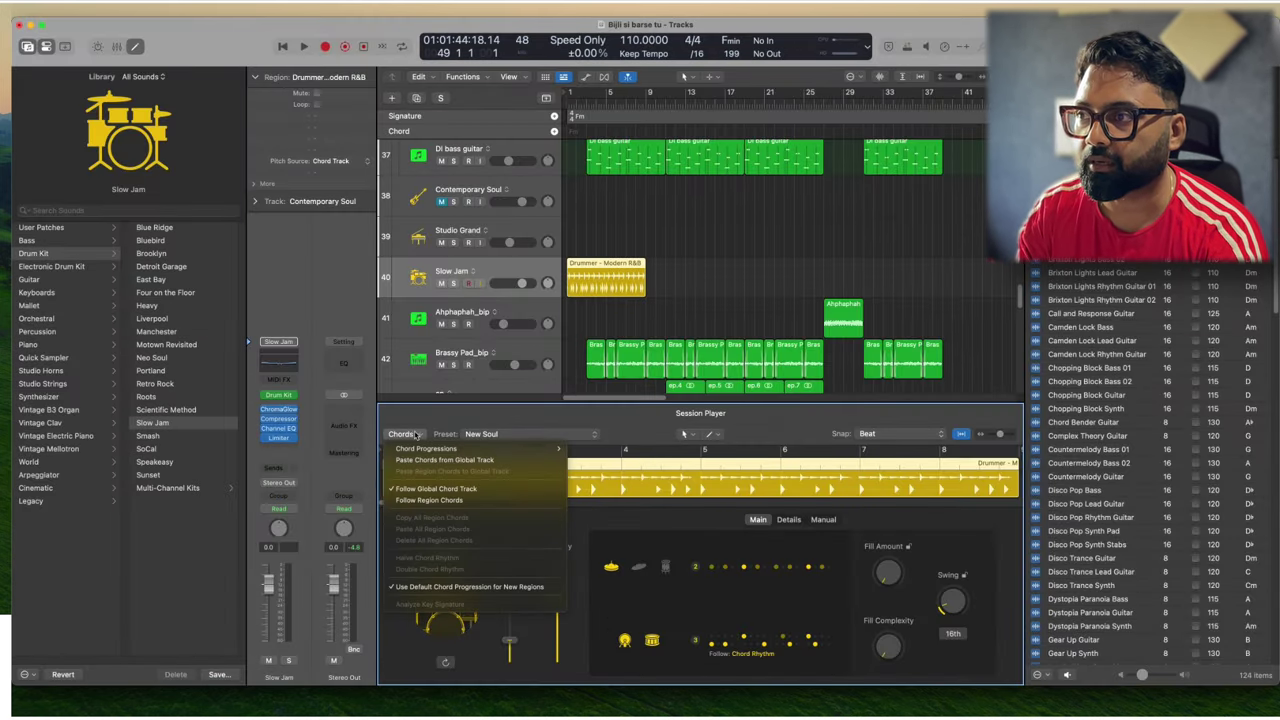
pyautogui.click(494, 417)
pyautogui.doubleClick(604, 269)
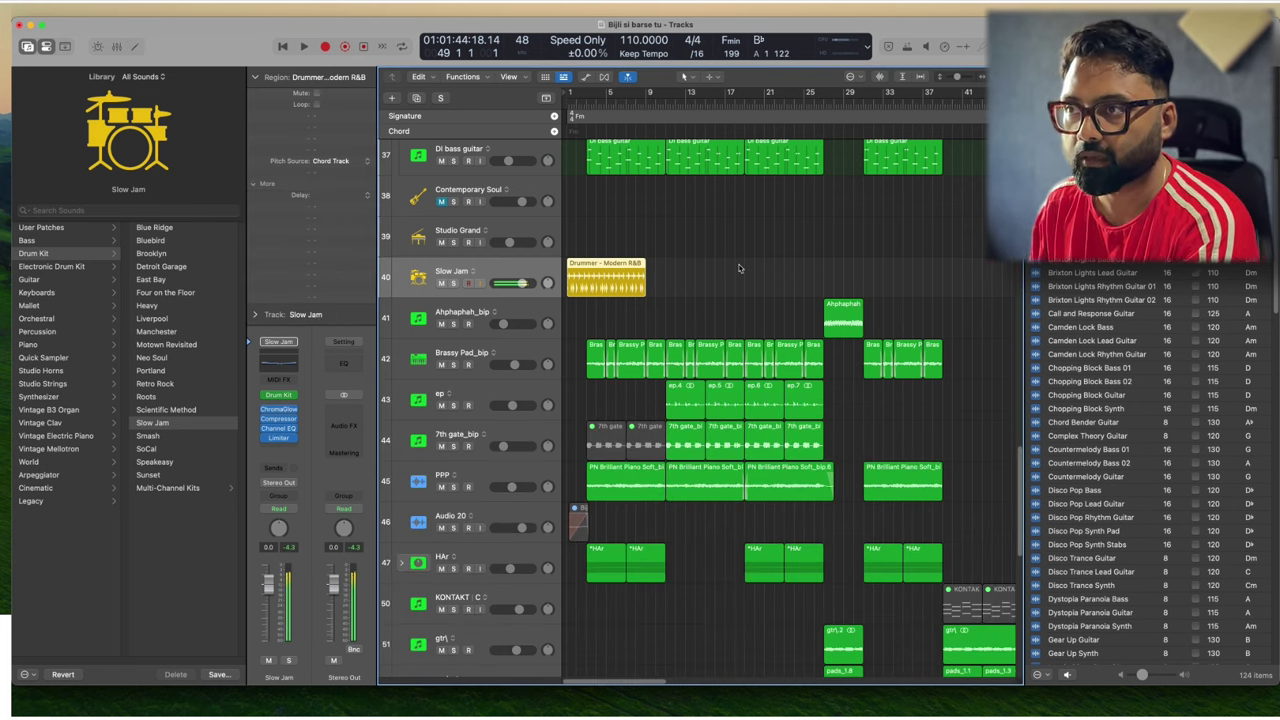
# - Move the Modern R&B Drummer region to bar 16 and change its drummer style to Pop Rock
pyautogui.moveTo(597, 266); pyautogui.dragTo(746, 266)
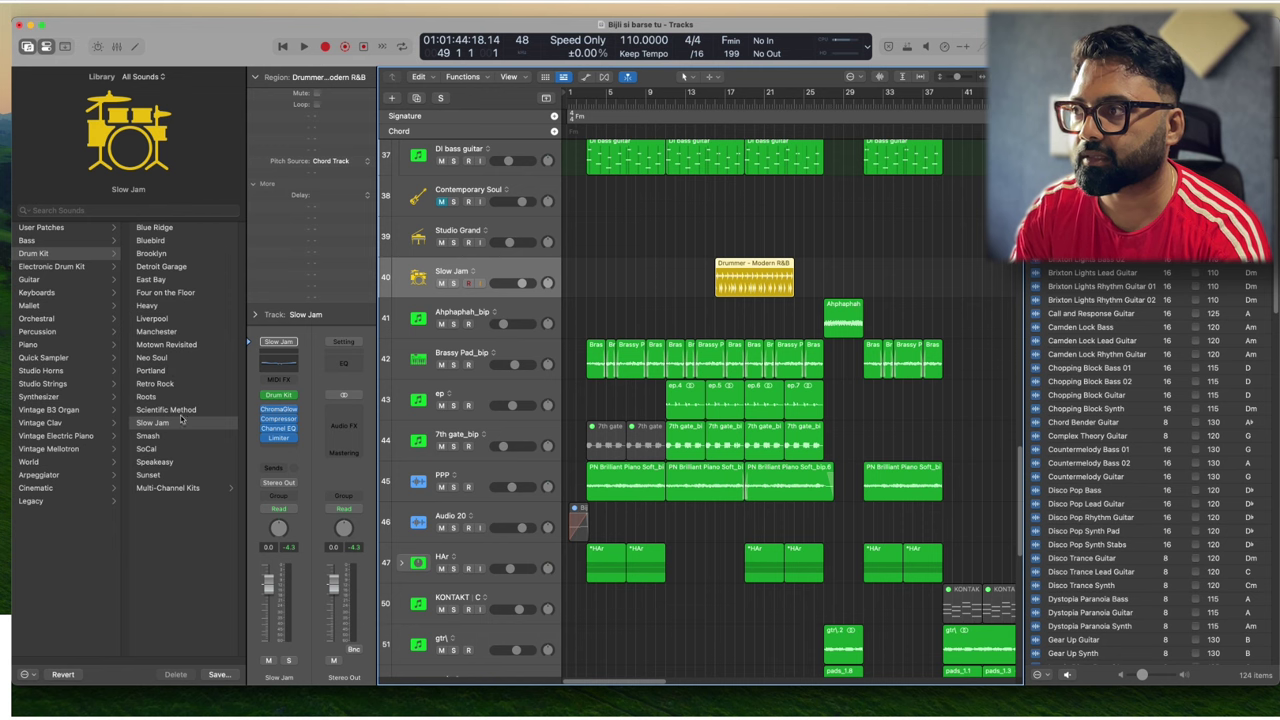
pyautogui.doubleClick(742, 263)
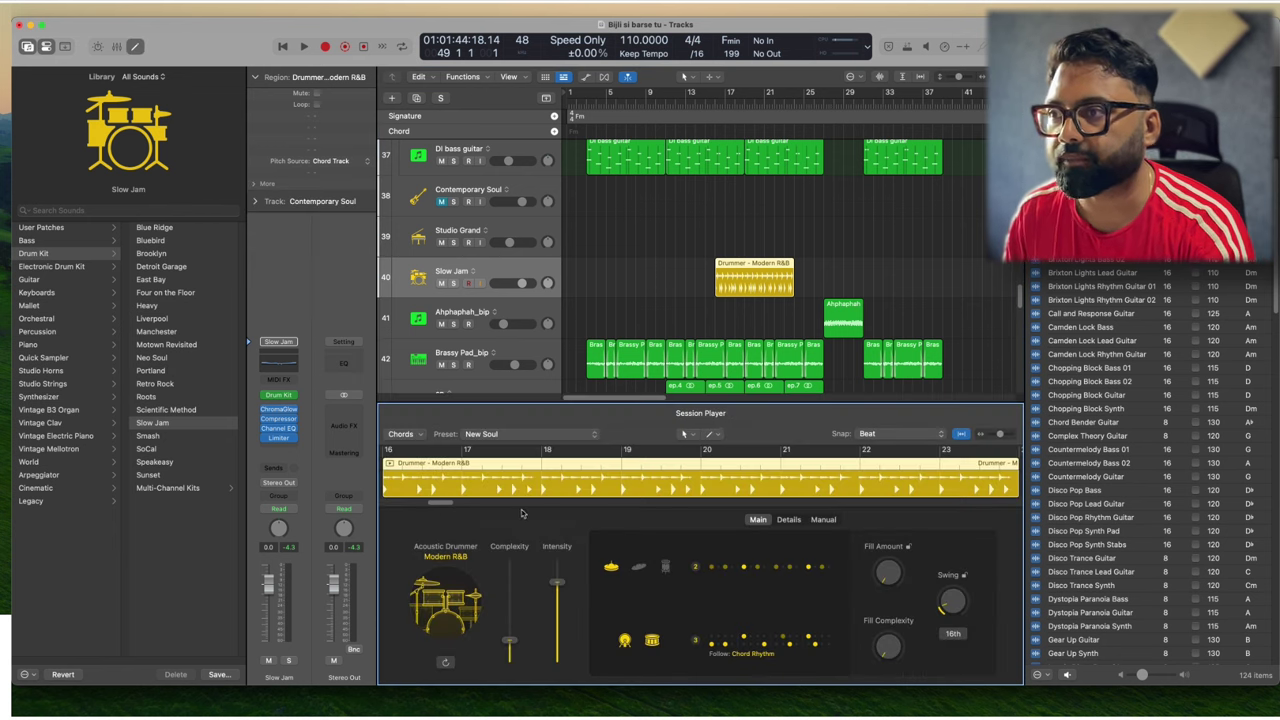
pyautogui.click(449, 558)
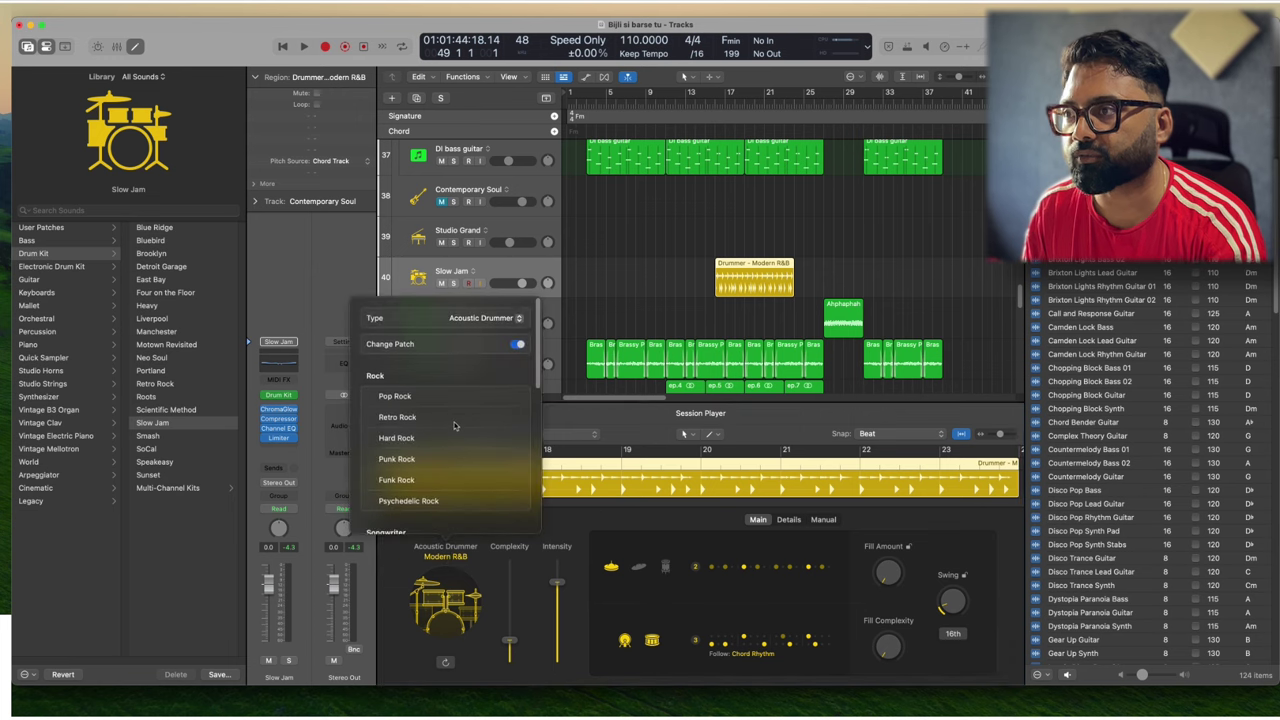
pyautogui.scroll(-1, 445, 400)
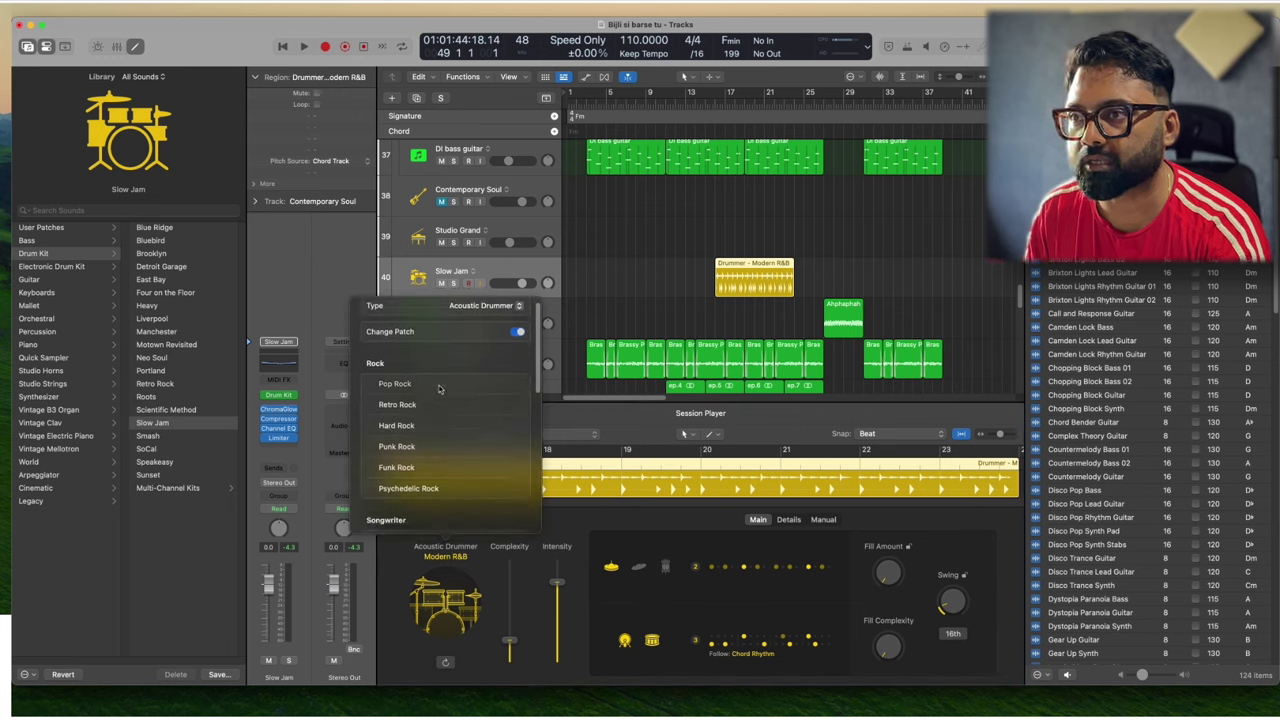
pyautogui.click(439, 386)
# - Move the Pop Rock Drummer region so it starts at bar 27, above the Ahphaphah_bip region
pyautogui.moveTo(785, 275); pyautogui.dragTo(925, 267)
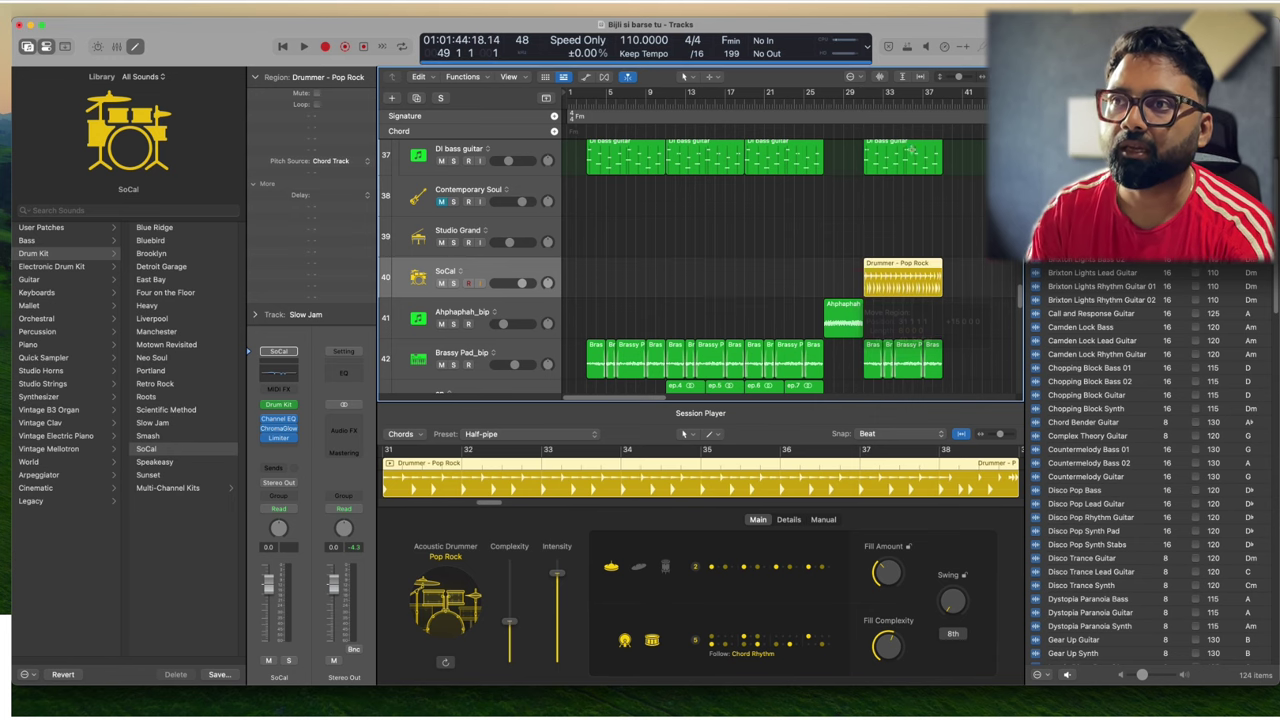
pyautogui.click(864, 130)
pyautogui.scroll(1, 875, 155)
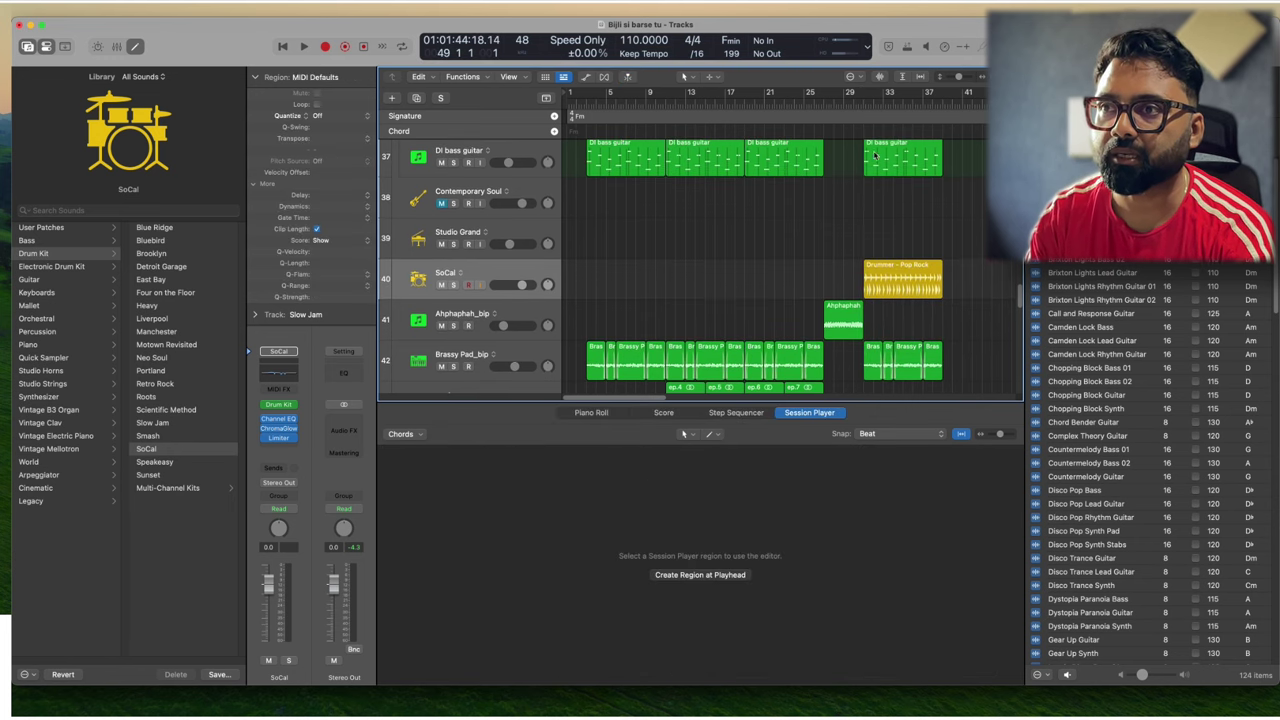
pyautogui.moveTo(907, 265); pyautogui.dragTo(866, 267)
# - Play the song from bar 27 and solo the SoCal drum track to hear the Drummer part alone
pyautogui.click(826, 109)
pyautogui.press('space')
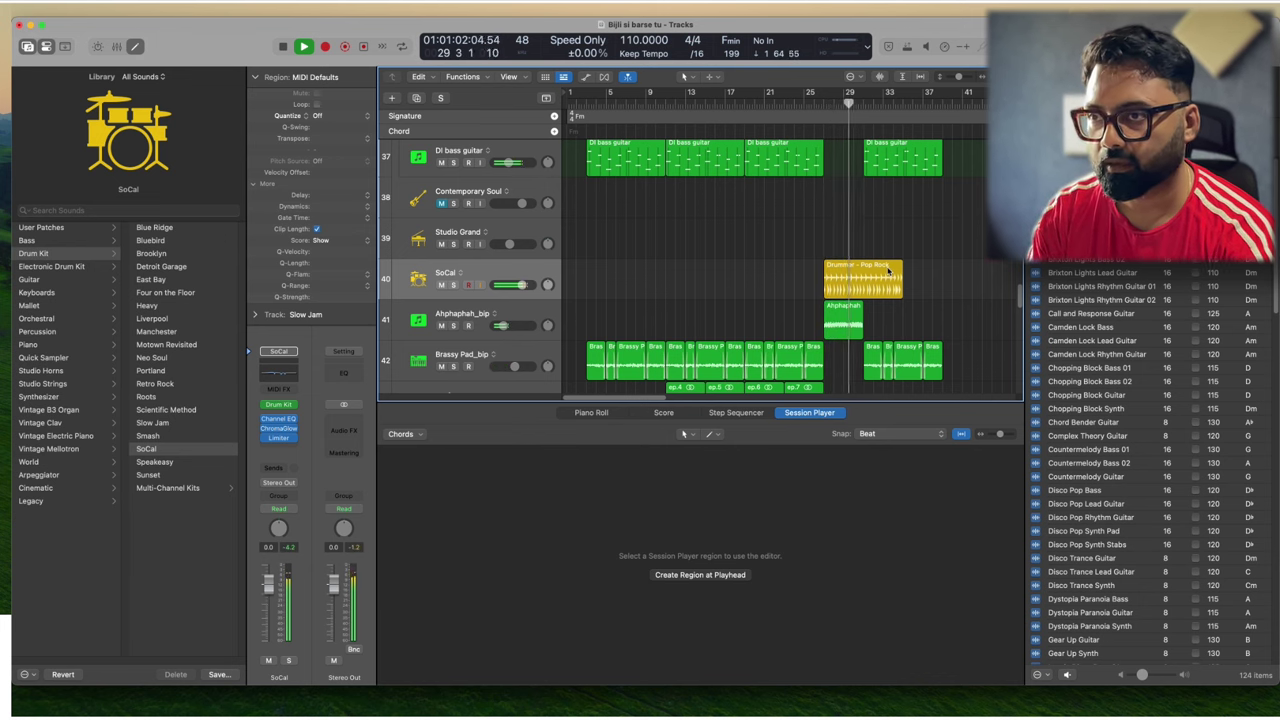
pyautogui.press('s')
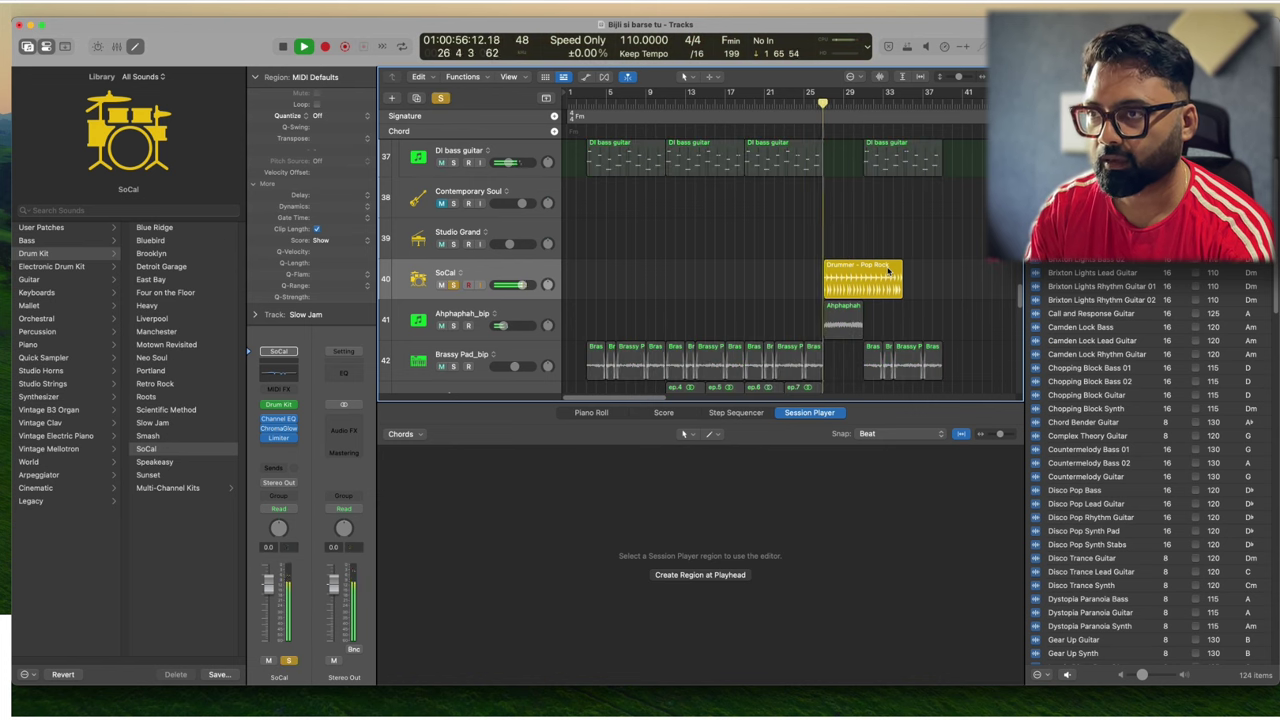
pyautogui.press('space')
# - Review the Pop Rock region's performance details, raise its Complexity slightly and lower its Intensity slightly
pyautogui.click(884, 276)
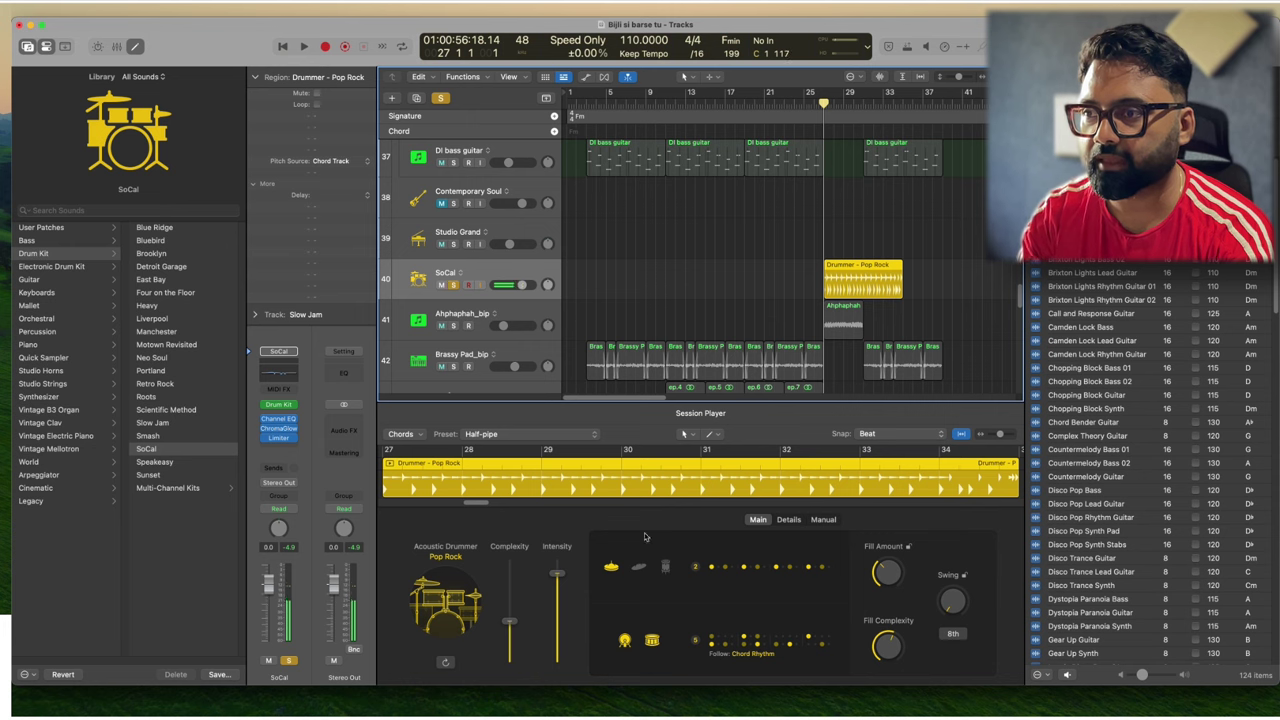
pyautogui.click(790, 520)
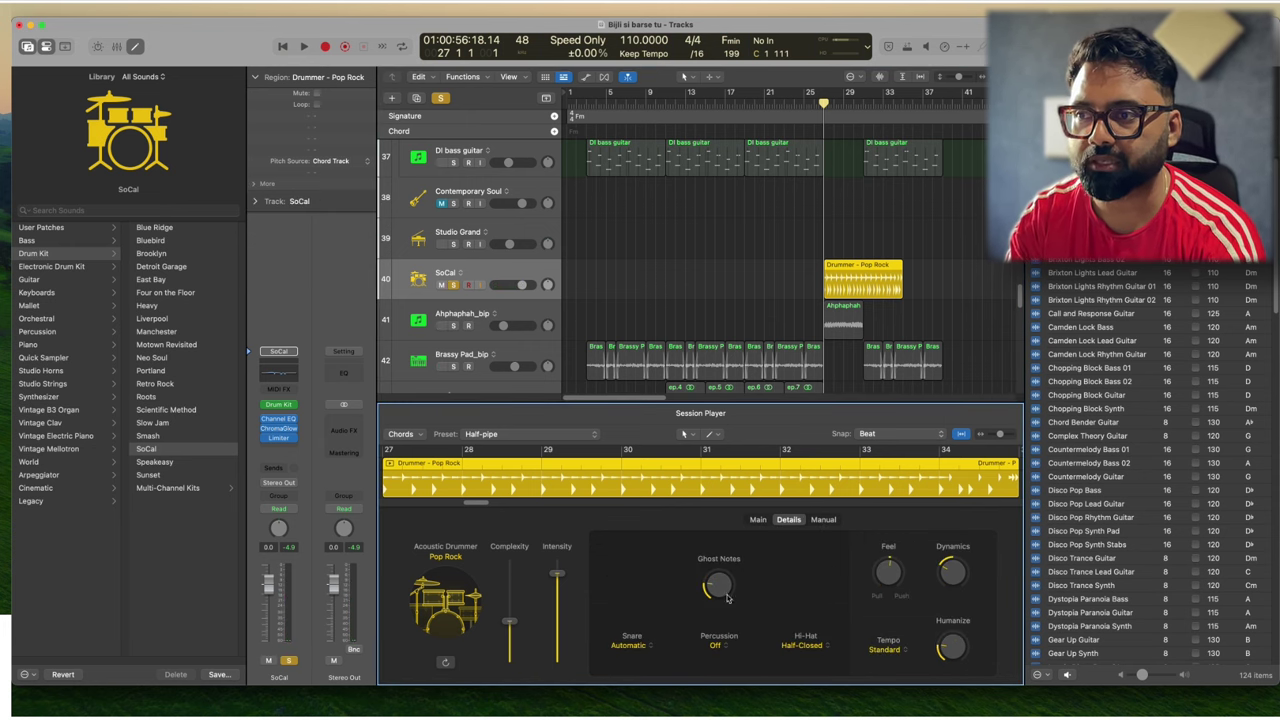
pyautogui.click(758, 520)
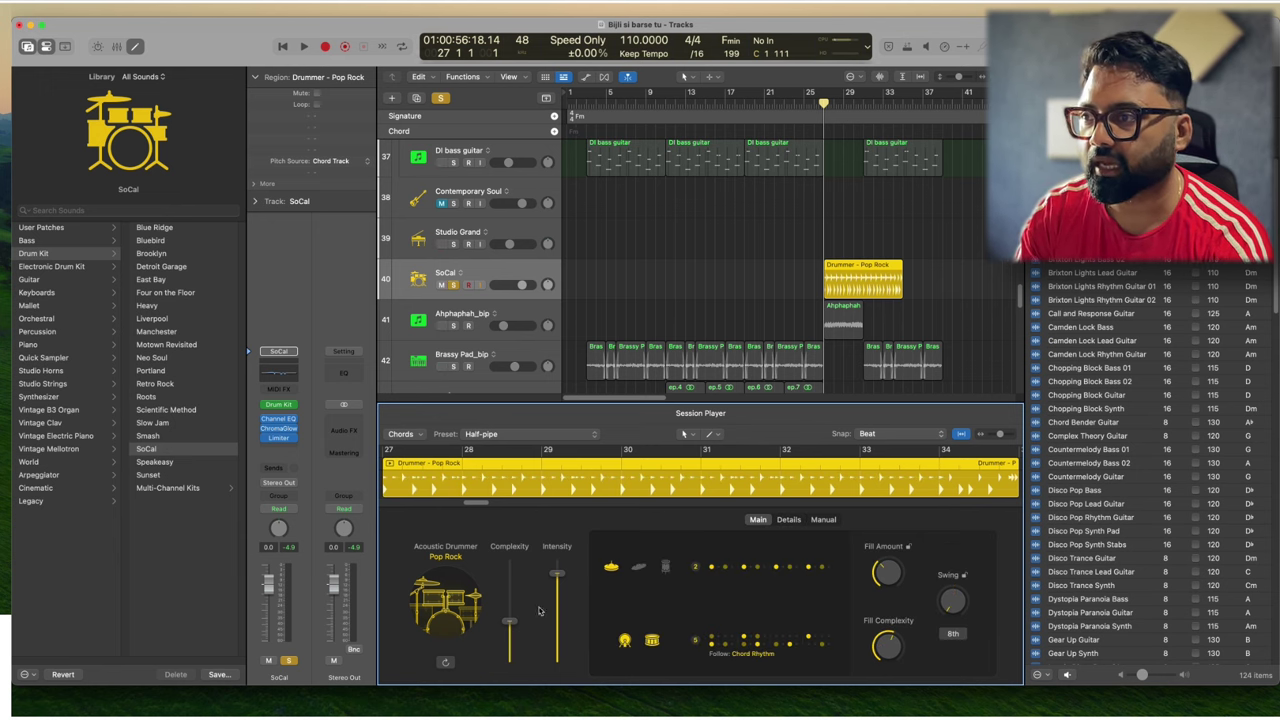
pyautogui.moveTo(508, 622); pyautogui.dragTo(509, 610)
pyautogui.moveTo(556, 575)
pyautogui.mouseDown()
pyautogui.moveTo(561, 631)
pyautogui.moveTo(558, 588)
pyautogui.mouseUp()
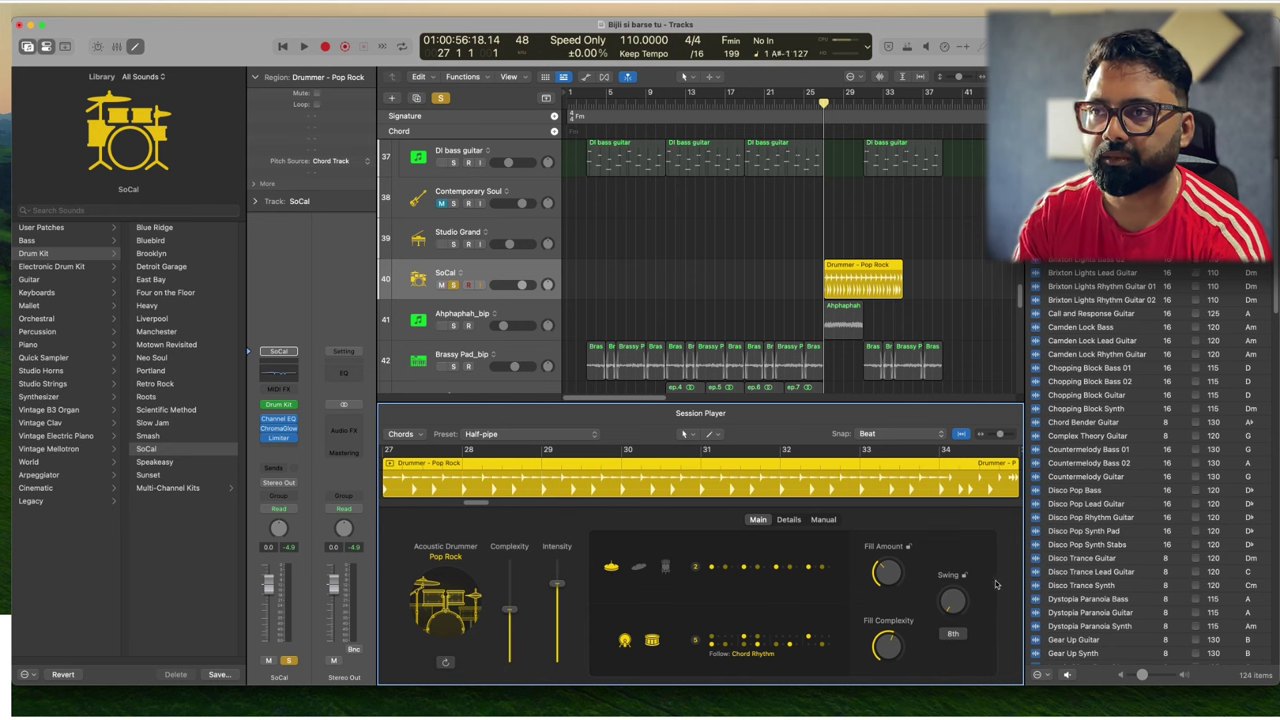
# - Try converting the Pop Rock Drummer region to a MIDI region and undo the conversion
pyautogui.rightClick(850, 266)
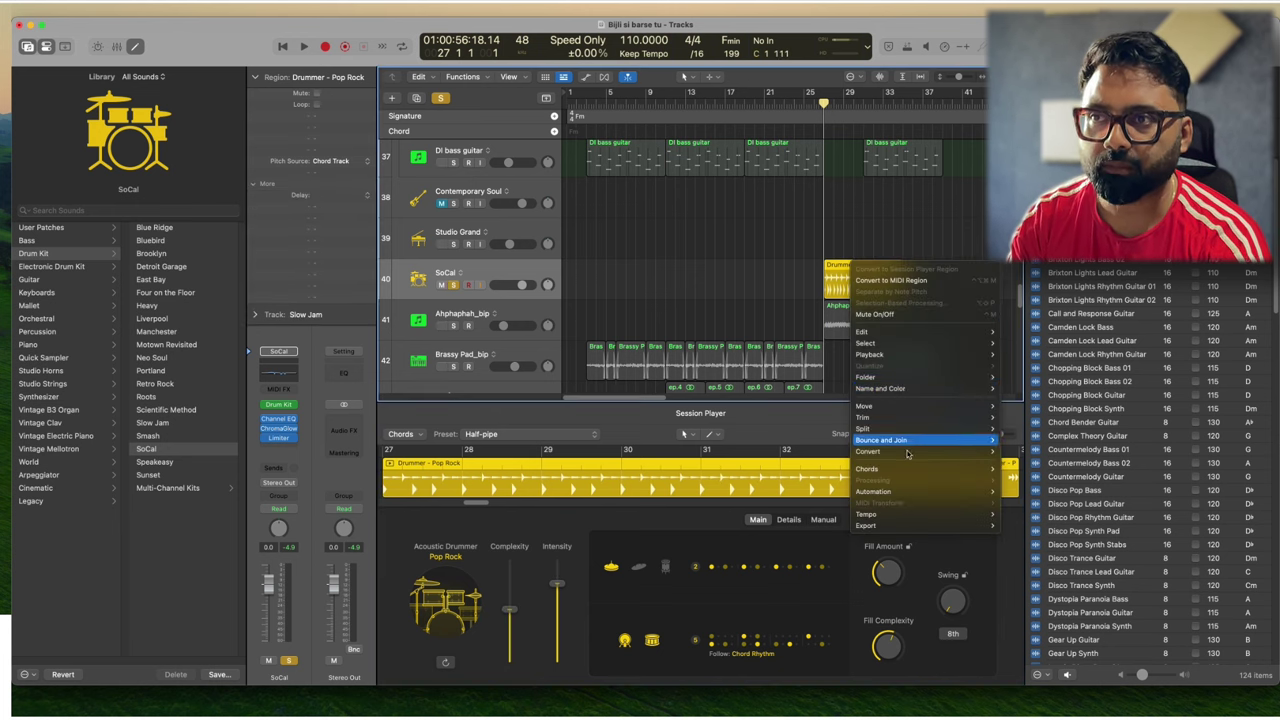
pyautogui.click(905, 281)
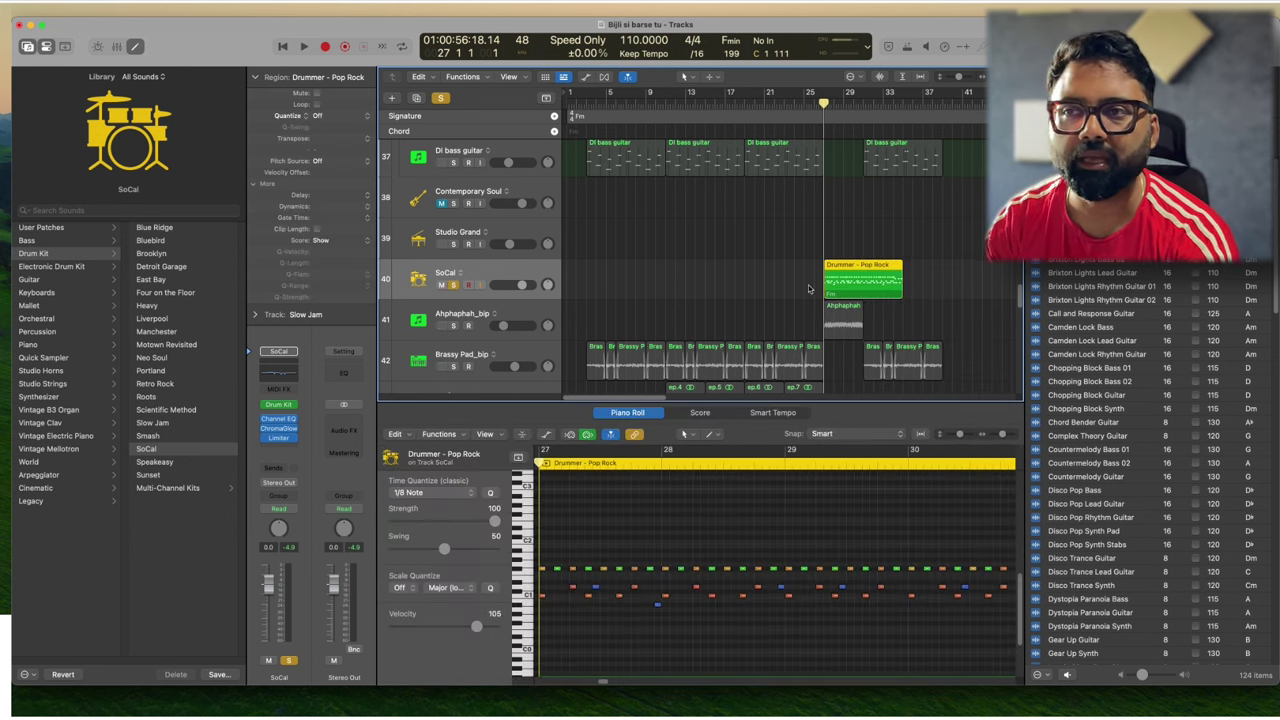
pyautogui.press('super+Right')
pyautogui.press('super+Right')
pyautogui.press('super+Right')
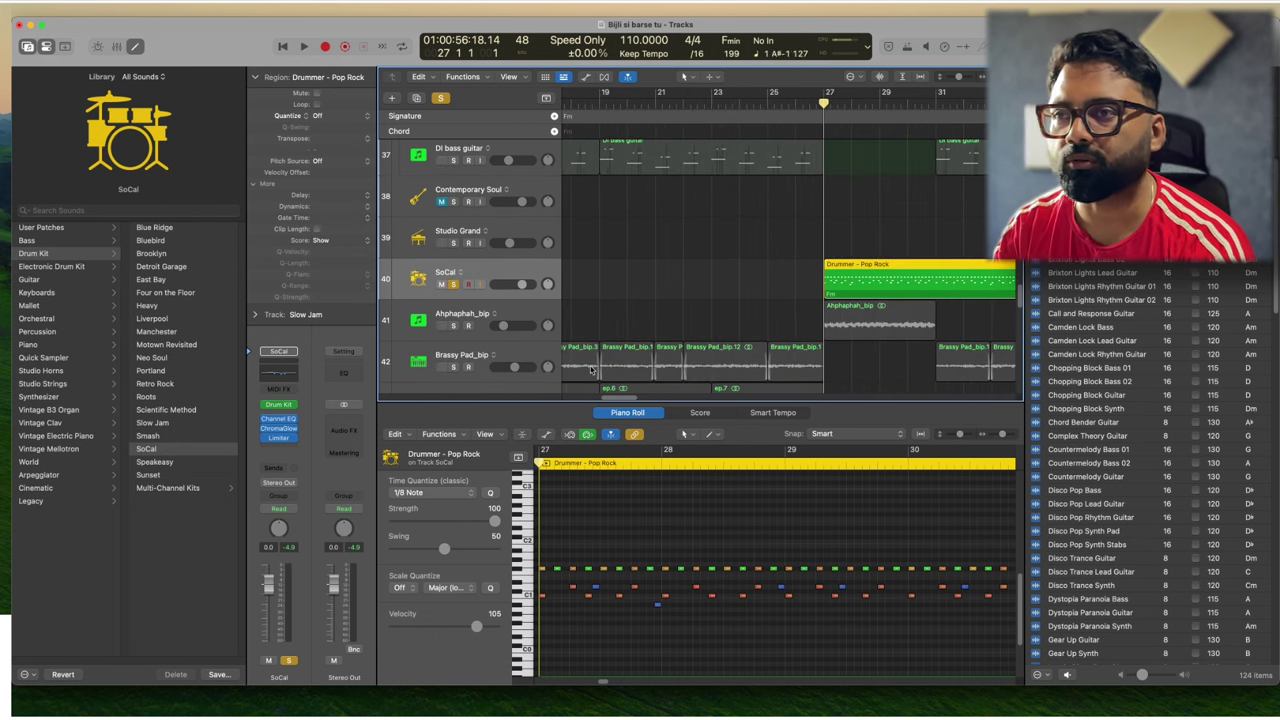
pyautogui.press('super+z')
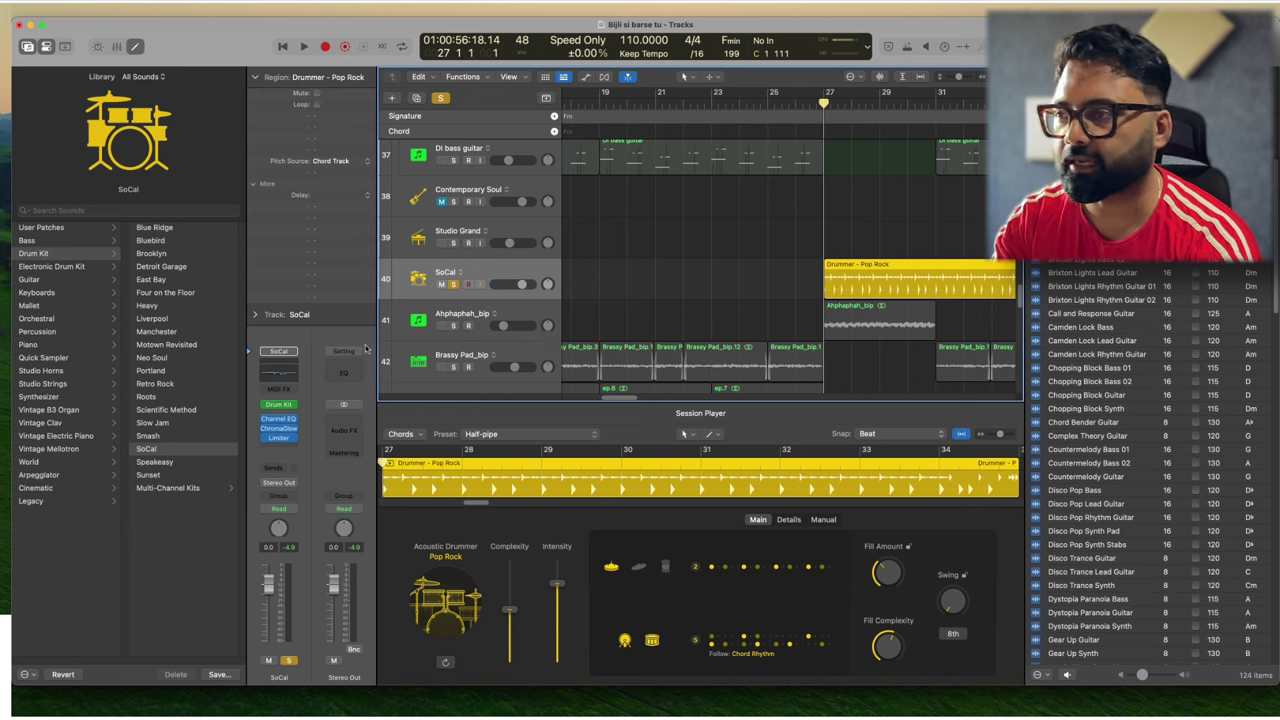
# - Replace the SoCal track's Drum Kit Designer instrument with Native Instruments Maschine 2 in stereo
pyautogui.click(297, 406)
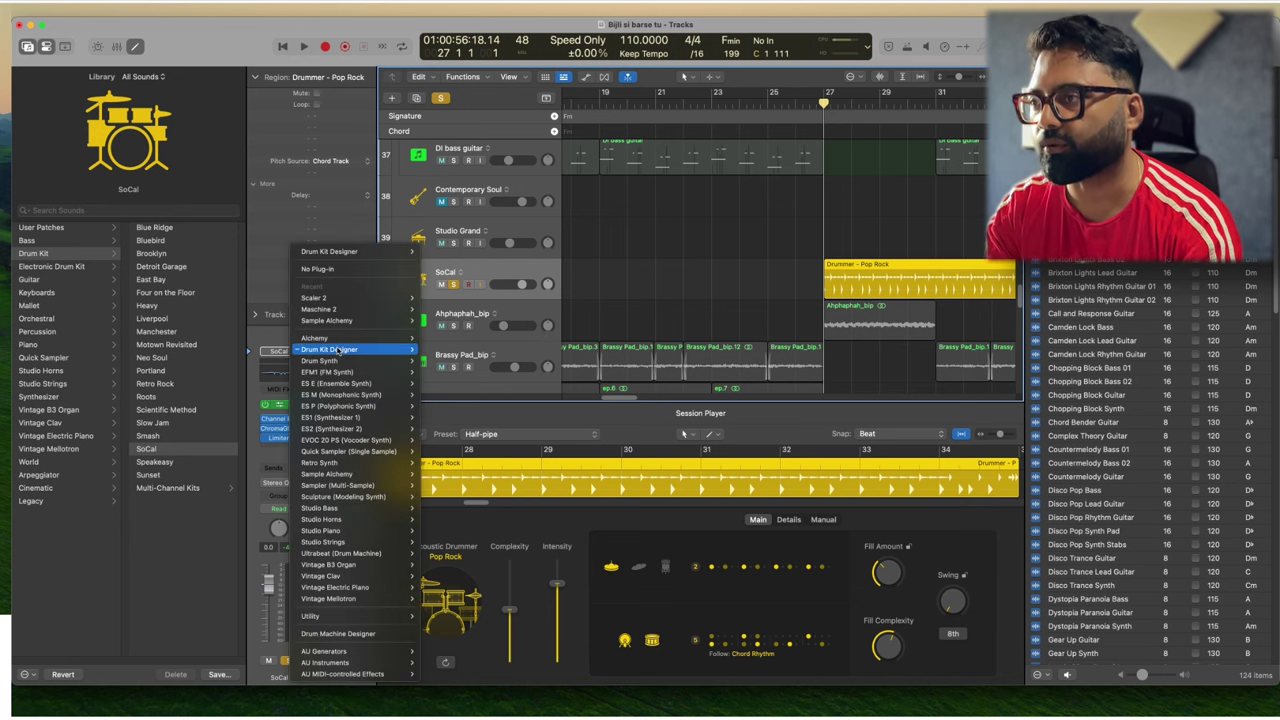
pyautogui.moveTo(391, 350)
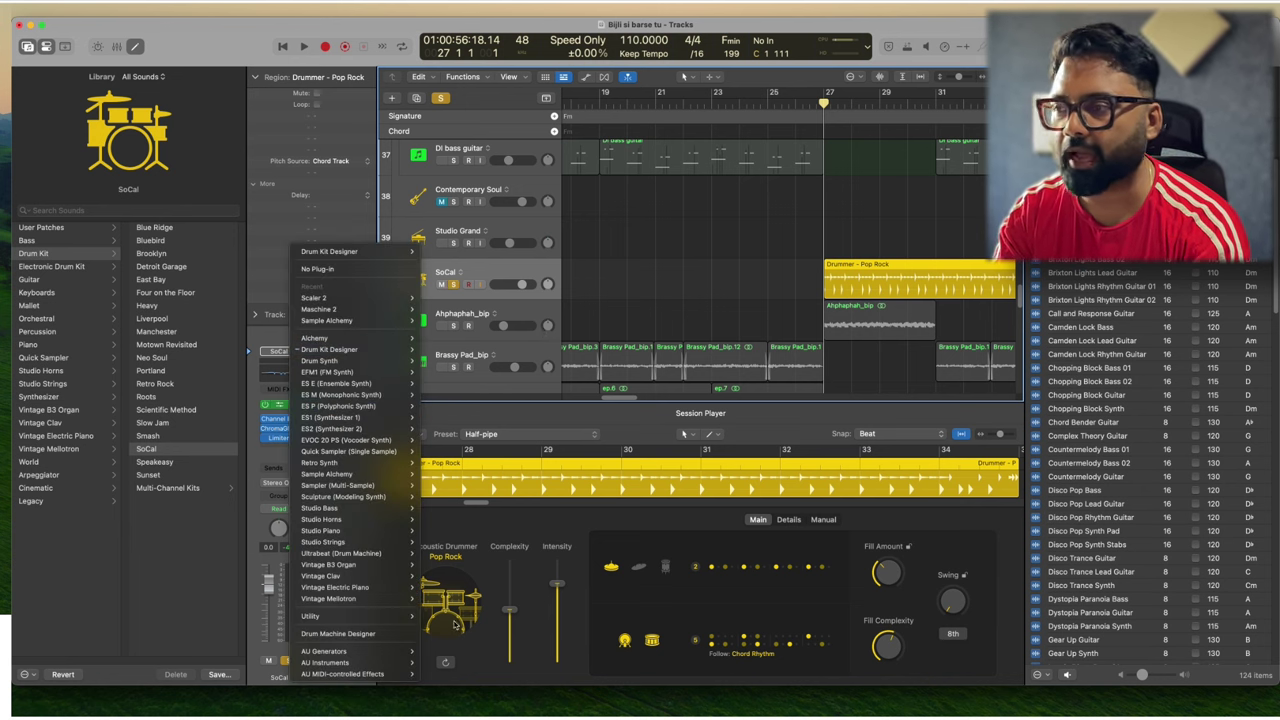
pyautogui.moveTo(405, 660)
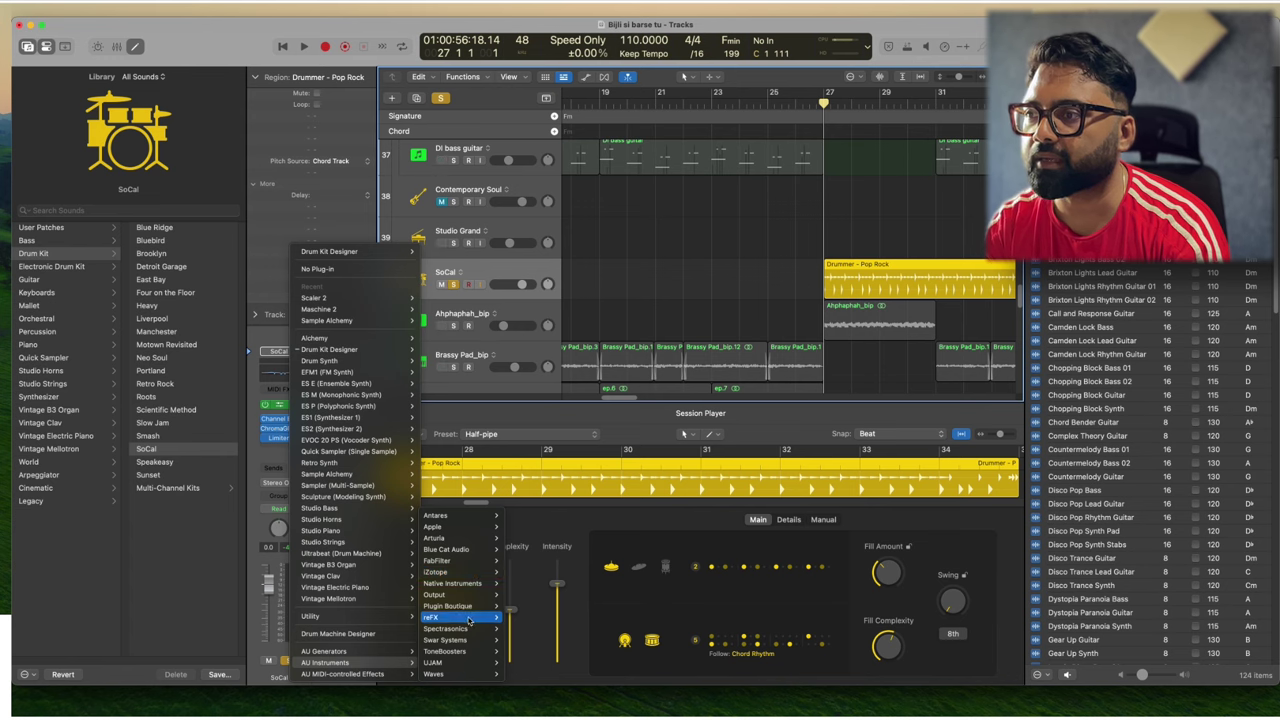
pyautogui.moveTo(472, 583)
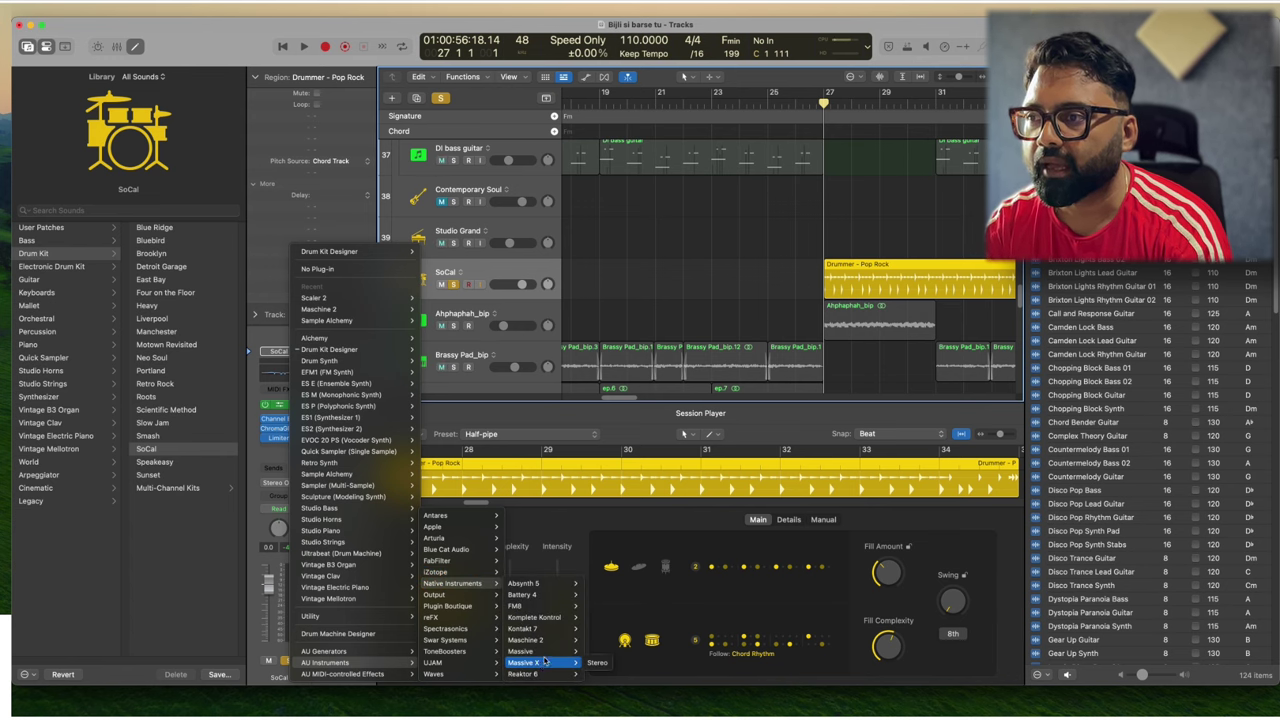
pyautogui.moveTo(556, 643)
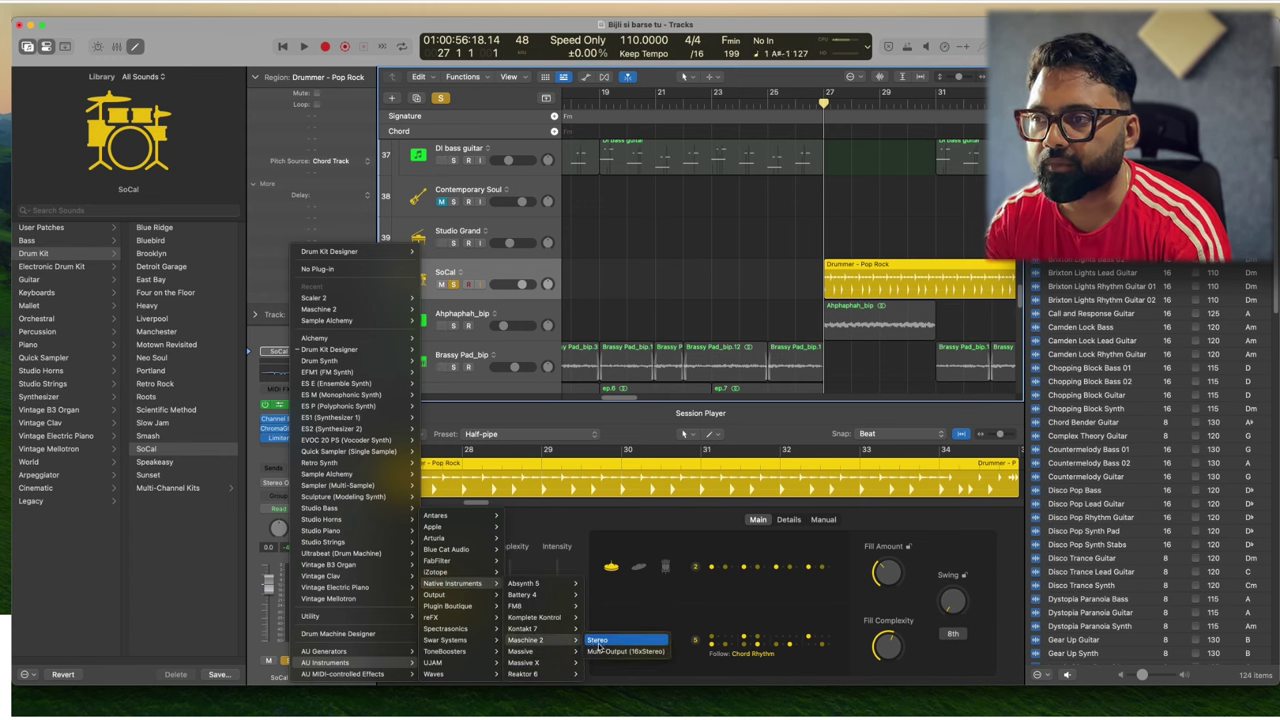
pyautogui.click(597, 640)
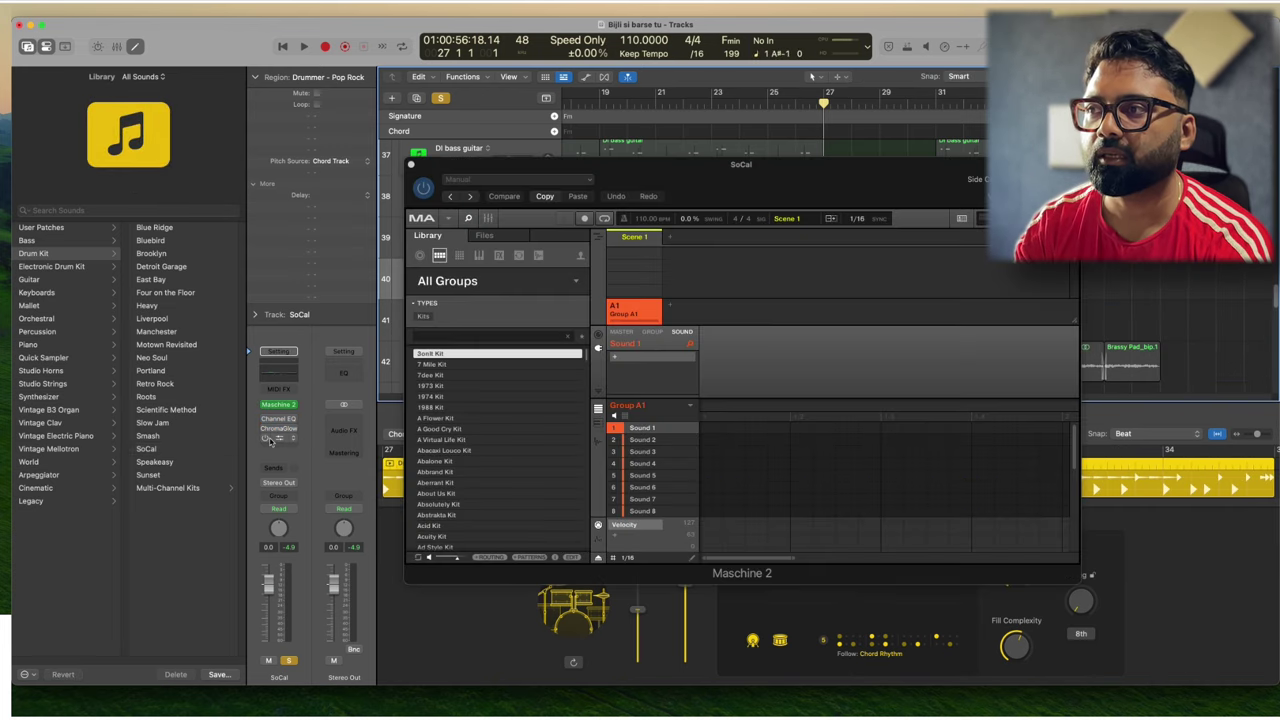
# - Load the 1988 Kit group in Maschine 2 and play the Drummer region through it
pyautogui.click(464, 418)
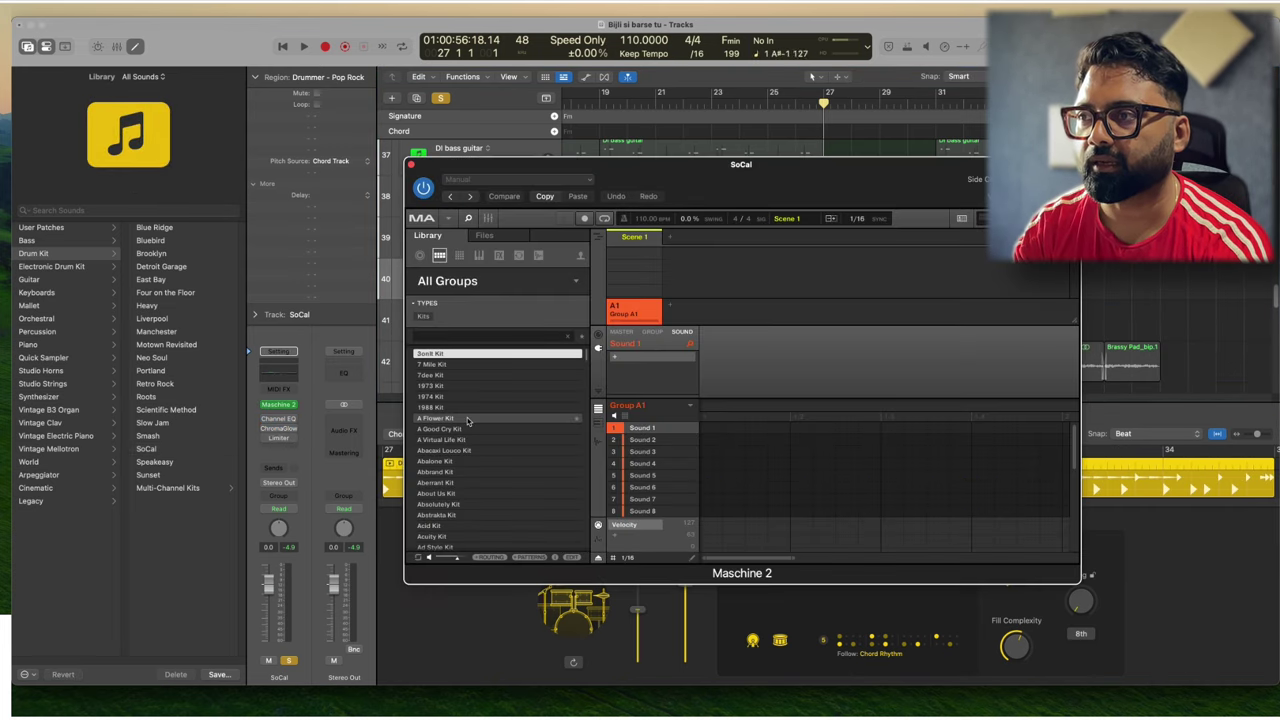
pyautogui.click(464, 408)
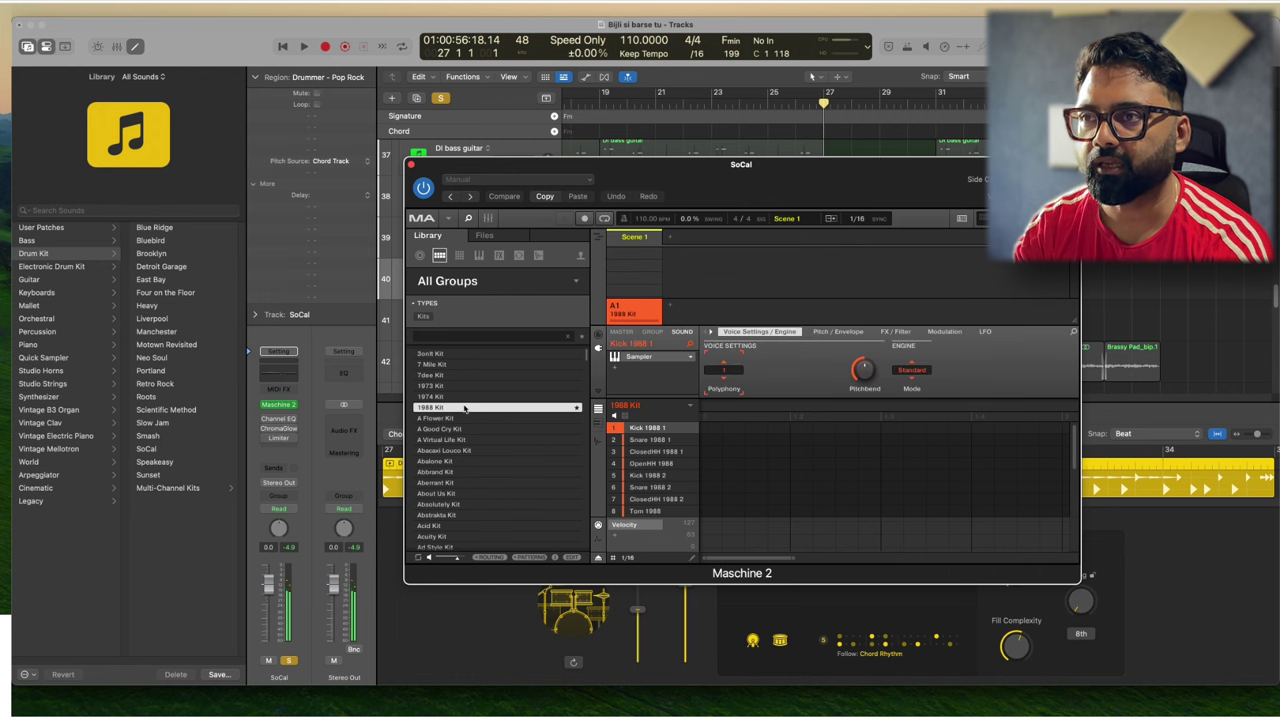
pyautogui.moveTo(876, 188); pyautogui.dragTo(942, 361)
pyautogui.press('space')
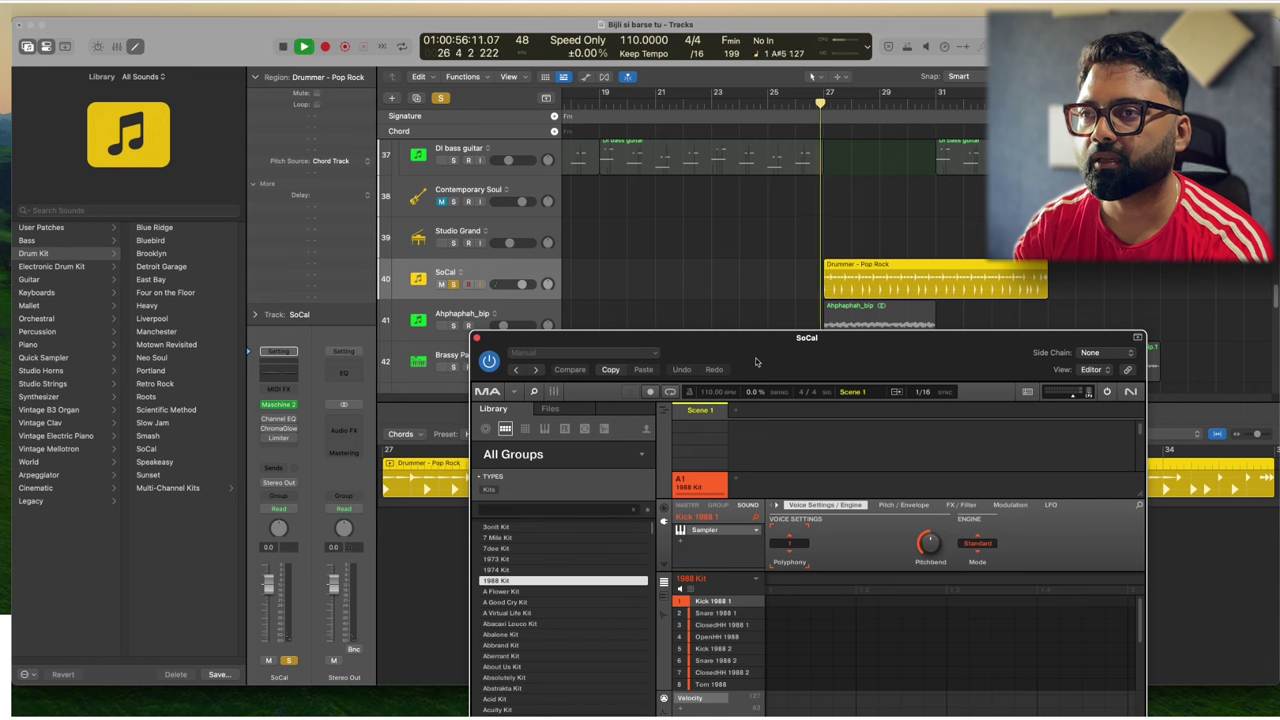
pyautogui.press('space')
# - Display the 1988 Kit group's MIDI input routings in Maschine 2 and set Key Mode to Drumkit
pyautogui.moveTo(845, 340); pyautogui.dragTo(751, 197)
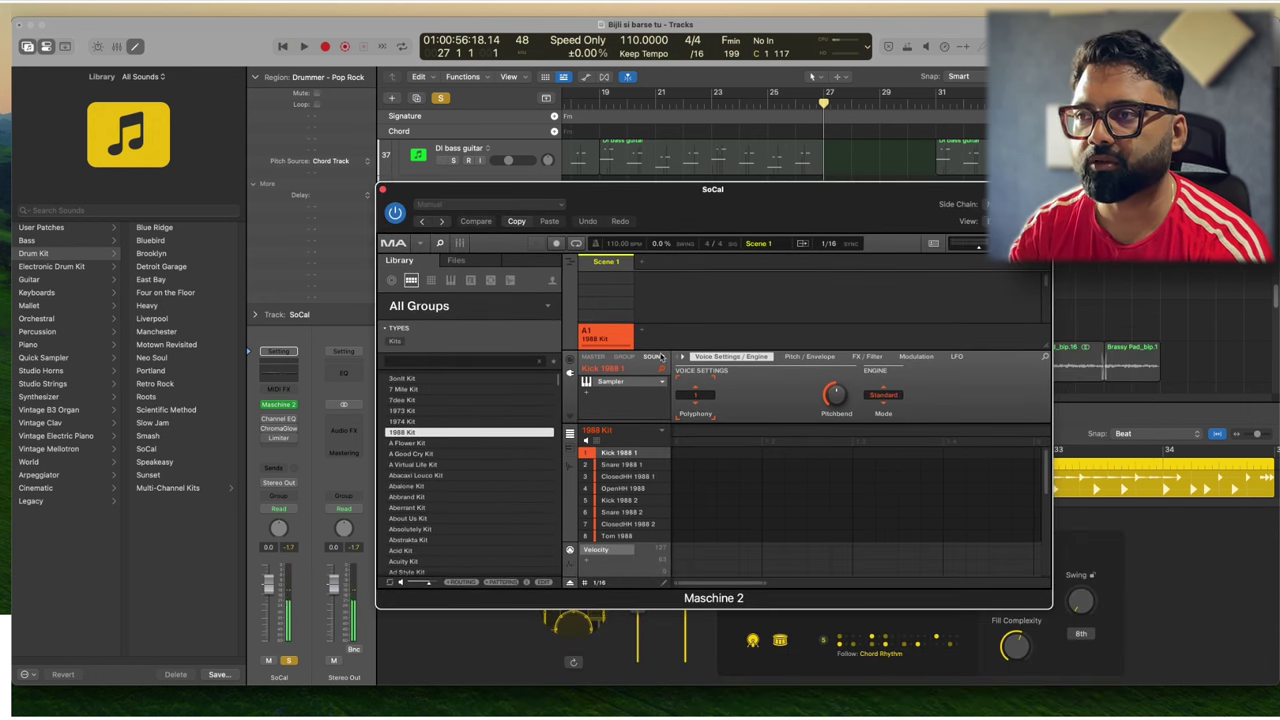
pyautogui.click(623, 356)
pyautogui.click(569, 361)
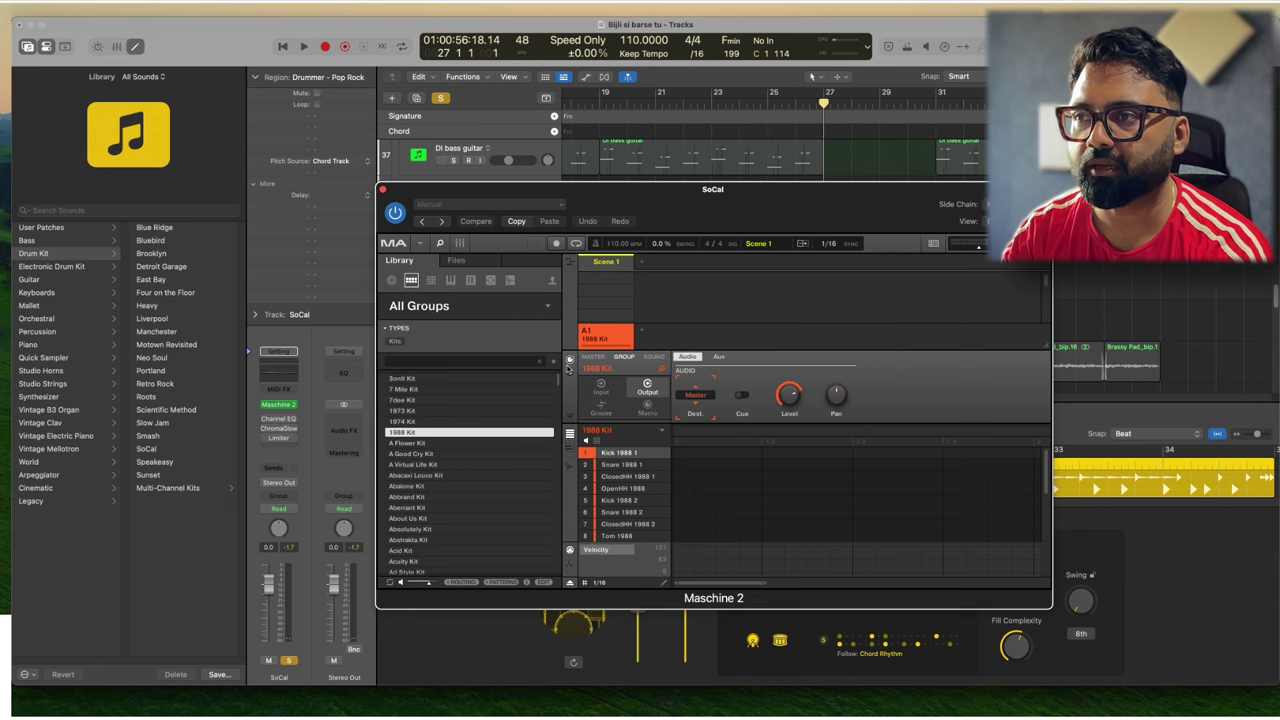
pyautogui.click(617, 395)
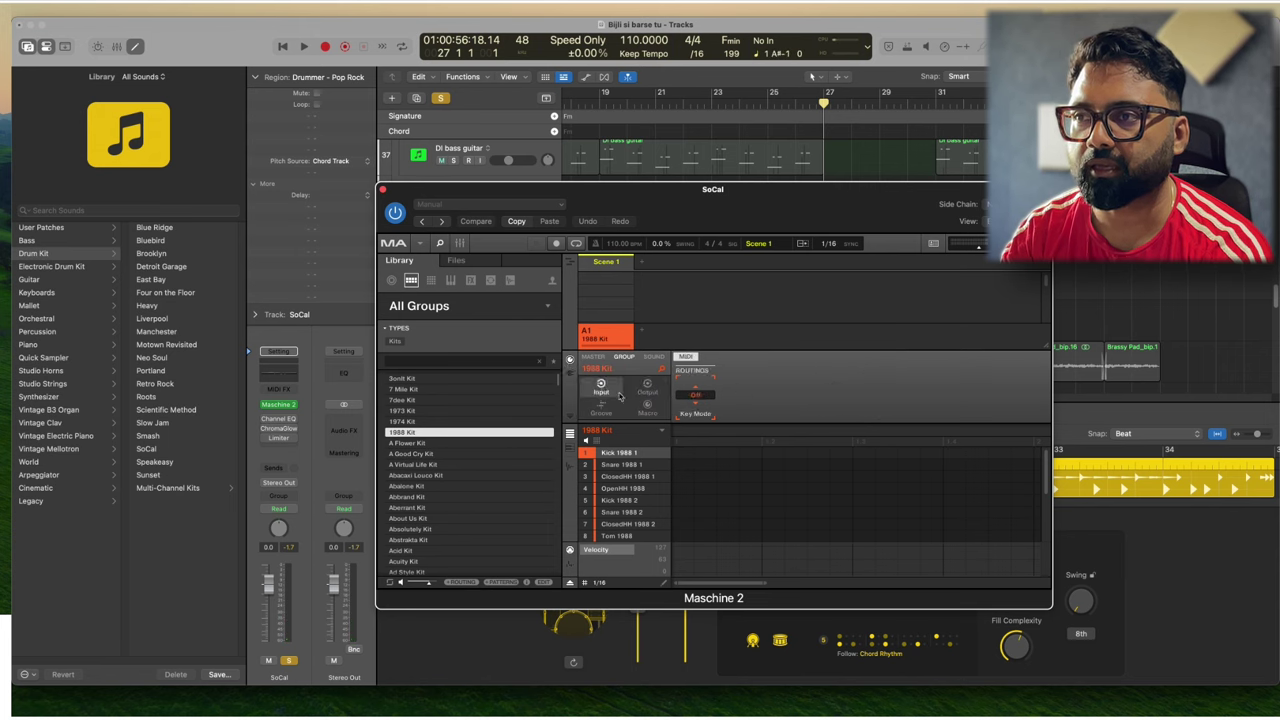
pyautogui.click(697, 398)
pyautogui.click(716, 424)
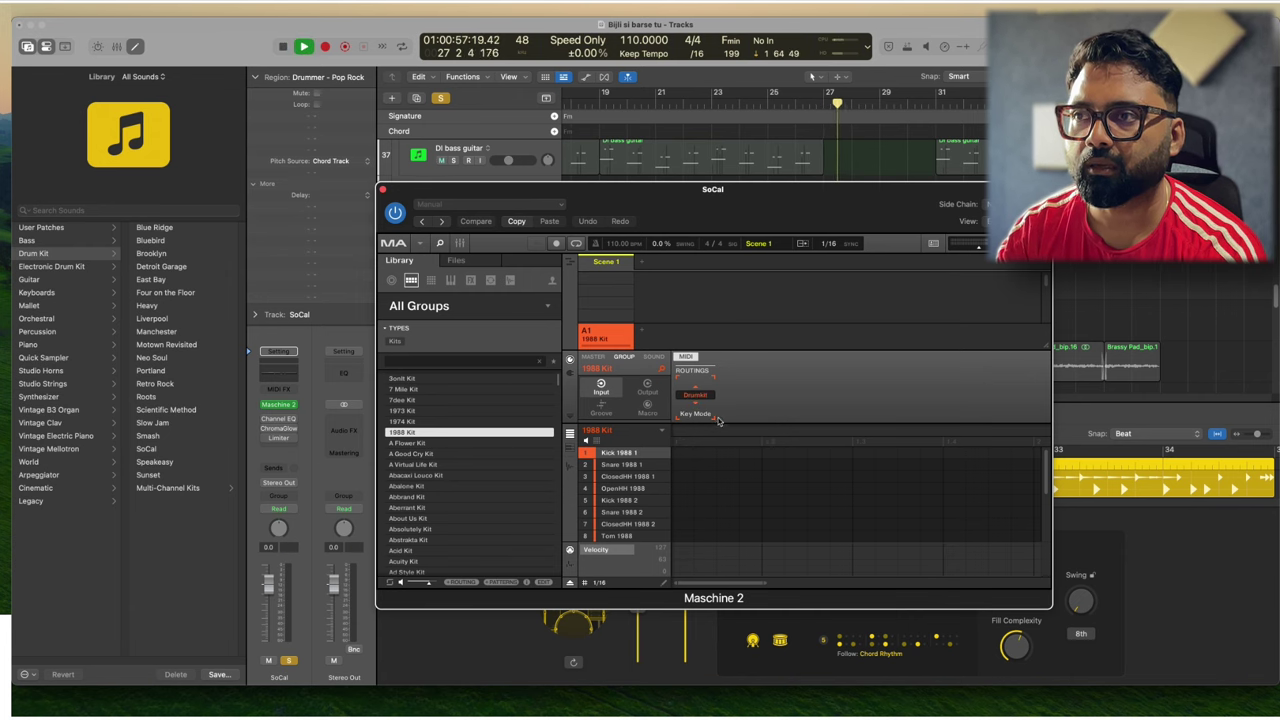
# - Set the 1988 Kit group's Key Mode to Manual and play back the Drummer region with it
pyautogui.click(697, 398)
pyautogui.click(705, 434)
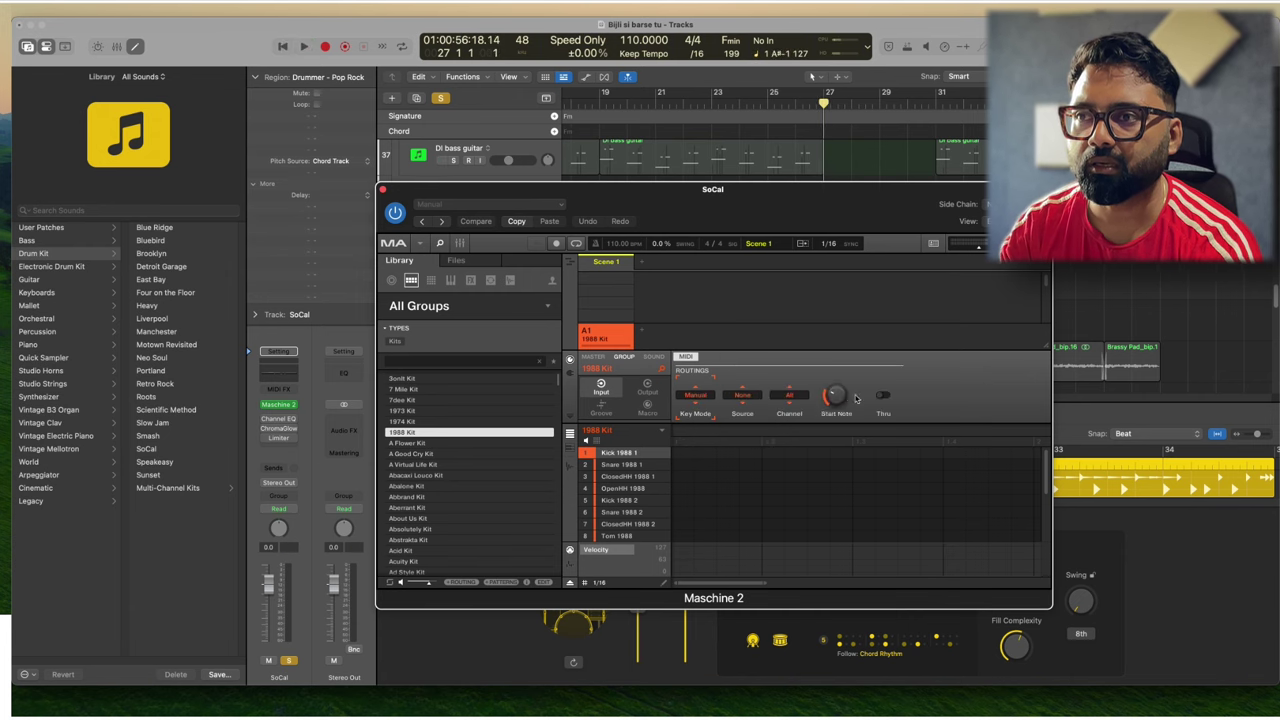
pyautogui.press('space')
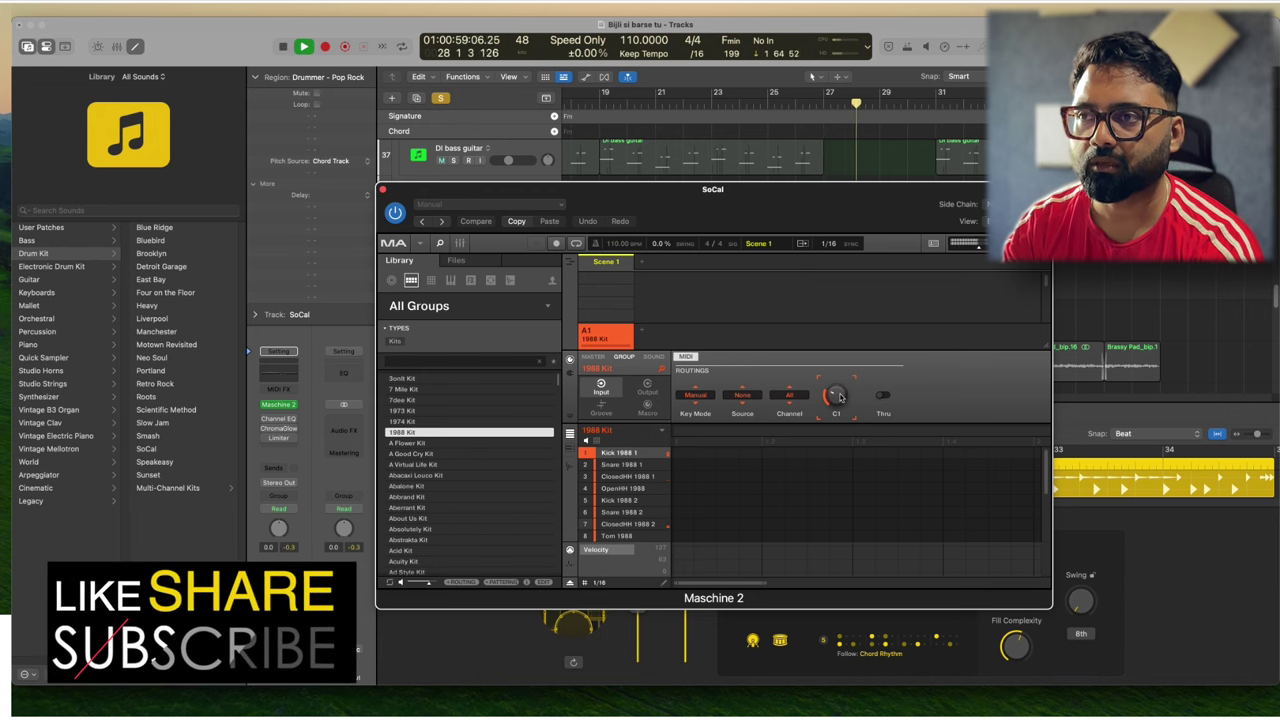
pyautogui.moveTo(832, 213); pyautogui.dragTo(752, 190)
pyautogui.press('space')
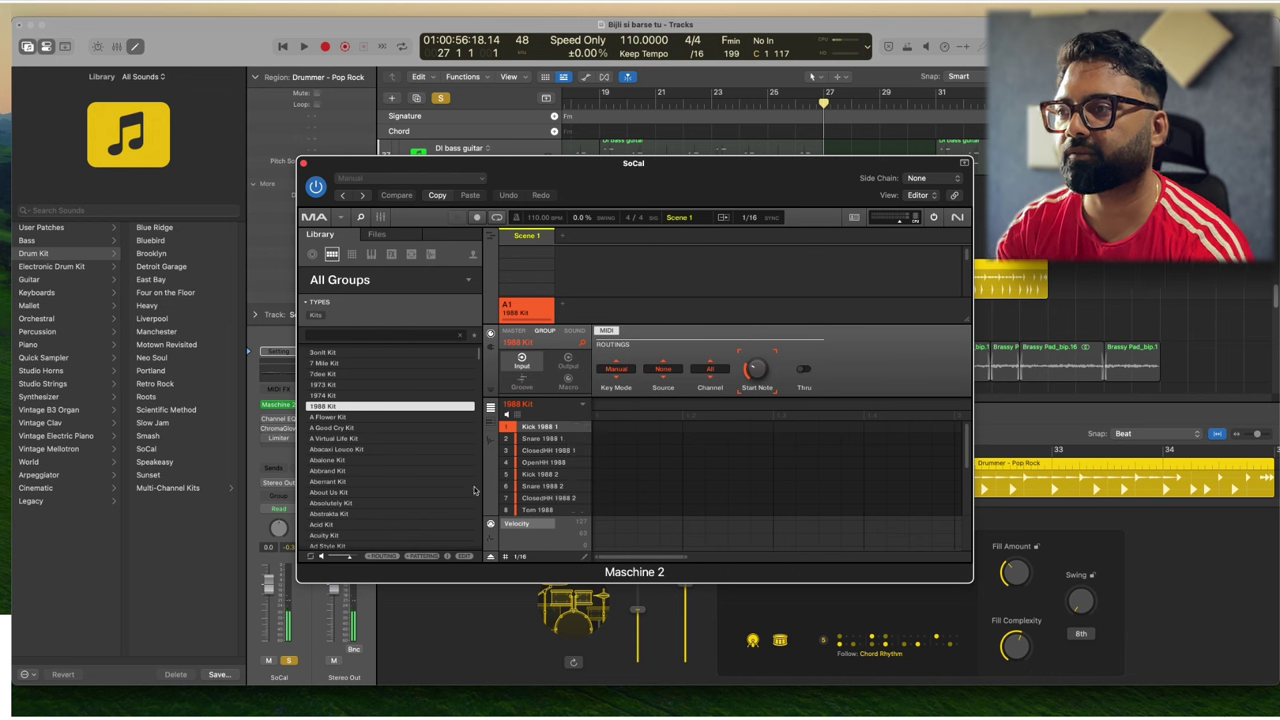
# - Uncover the Session Player controls behind Maschine 2 and lower the Pop Rock region's Complexity to a low level
pyautogui.scroll(-5, 474, 490)
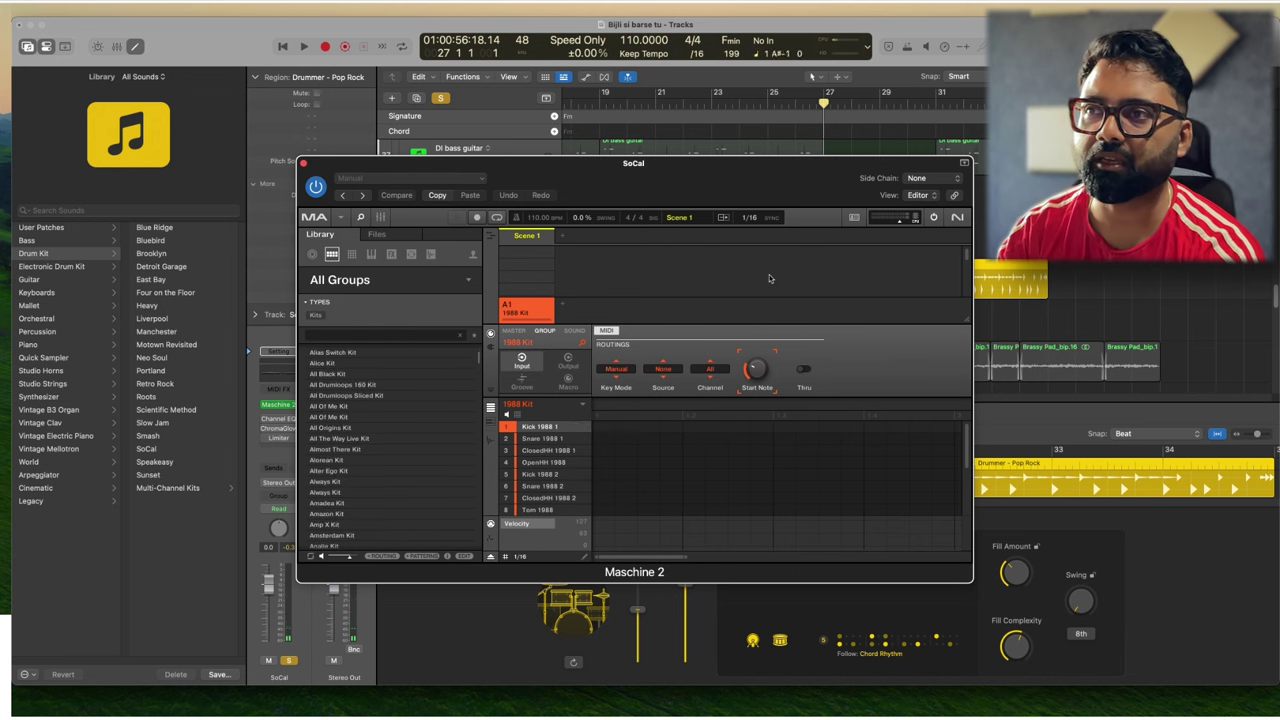
pyautogui.moveTo(786, 183); pyautogui.dragTo(583, 52)
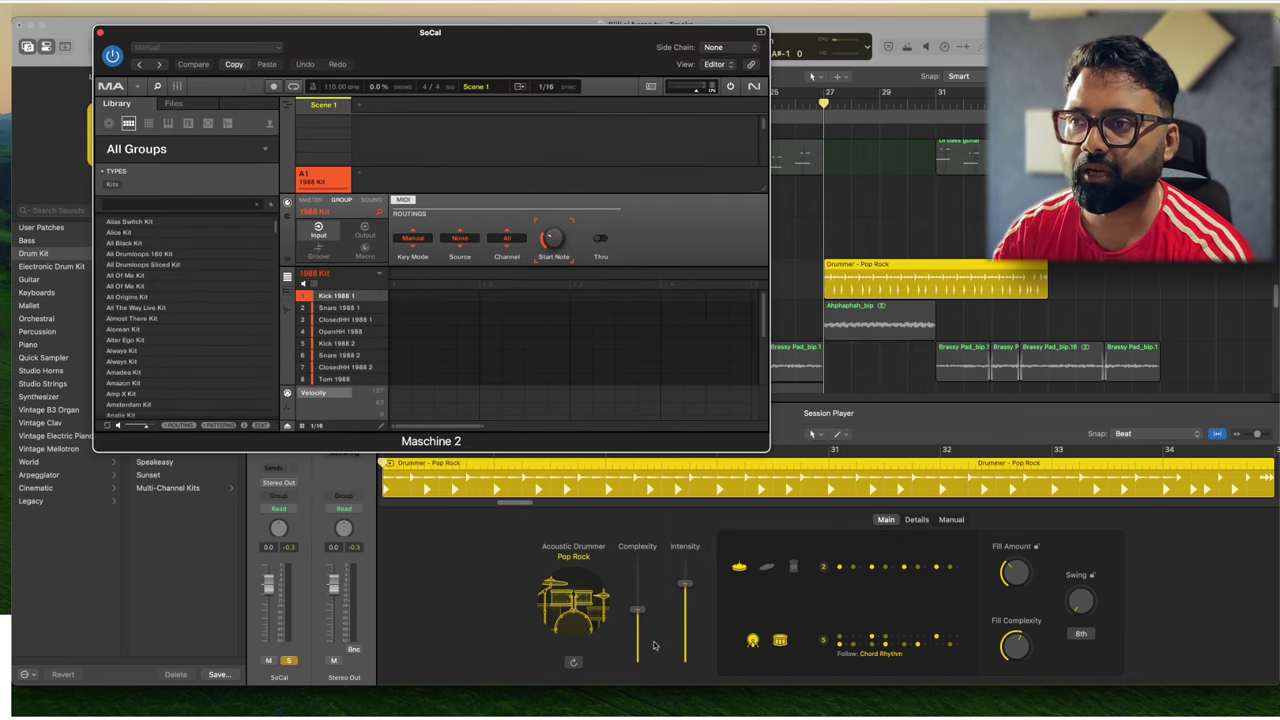
pyautogui.moveTo(638, 612); pyautogui.dragTo(641, 648)
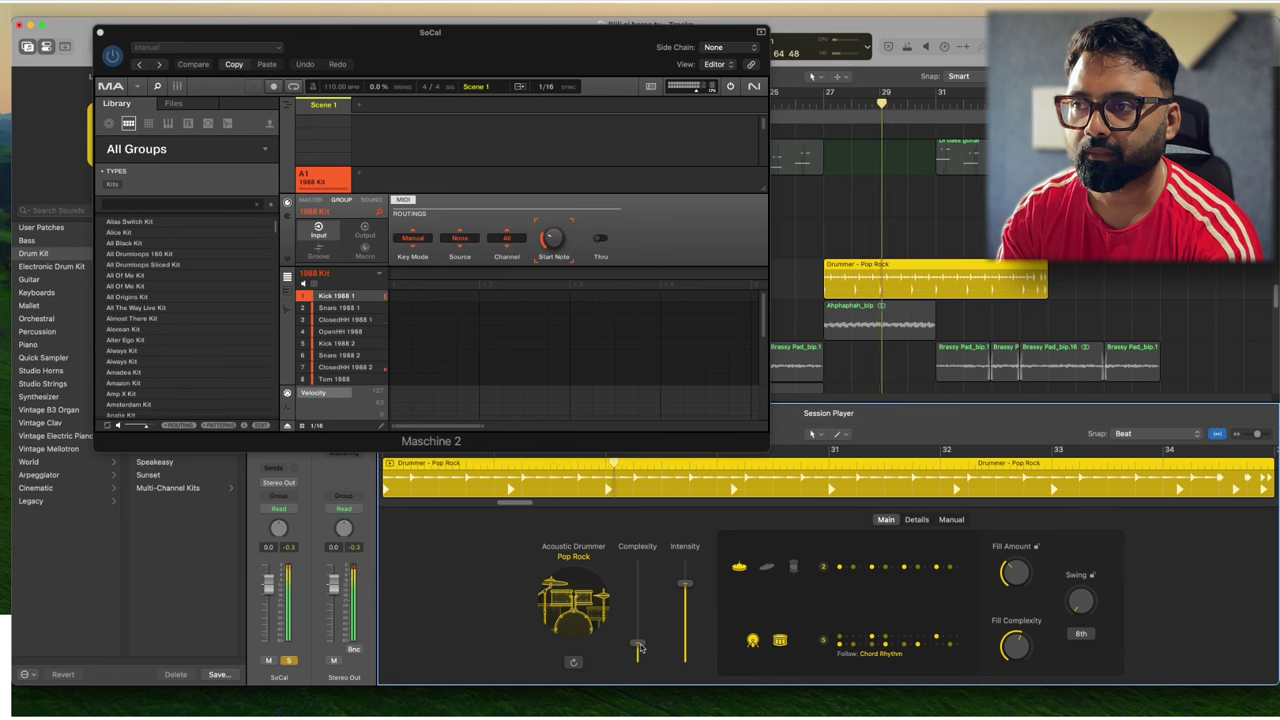
# - Stop playback, switch the Acoustic Drummer's style from Pop Rock to Funk Rock, and play the region with its Drum Kit Designer kit
pyautogui.press('space')
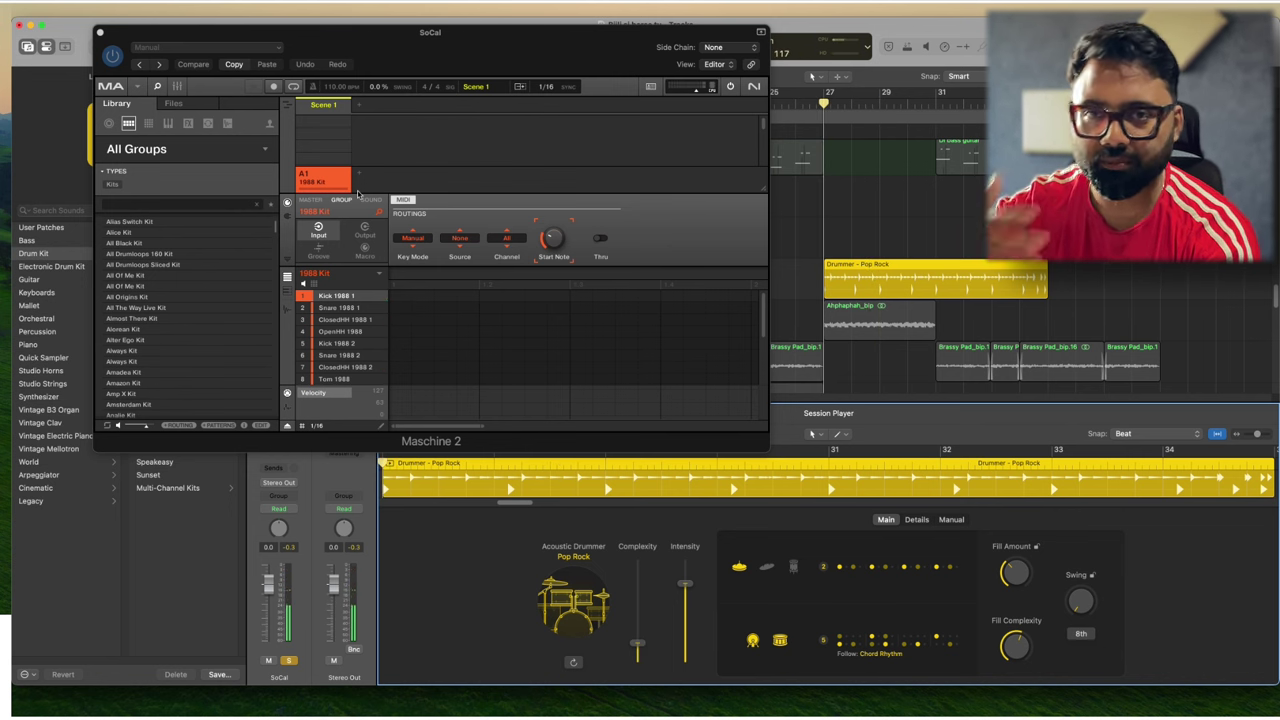
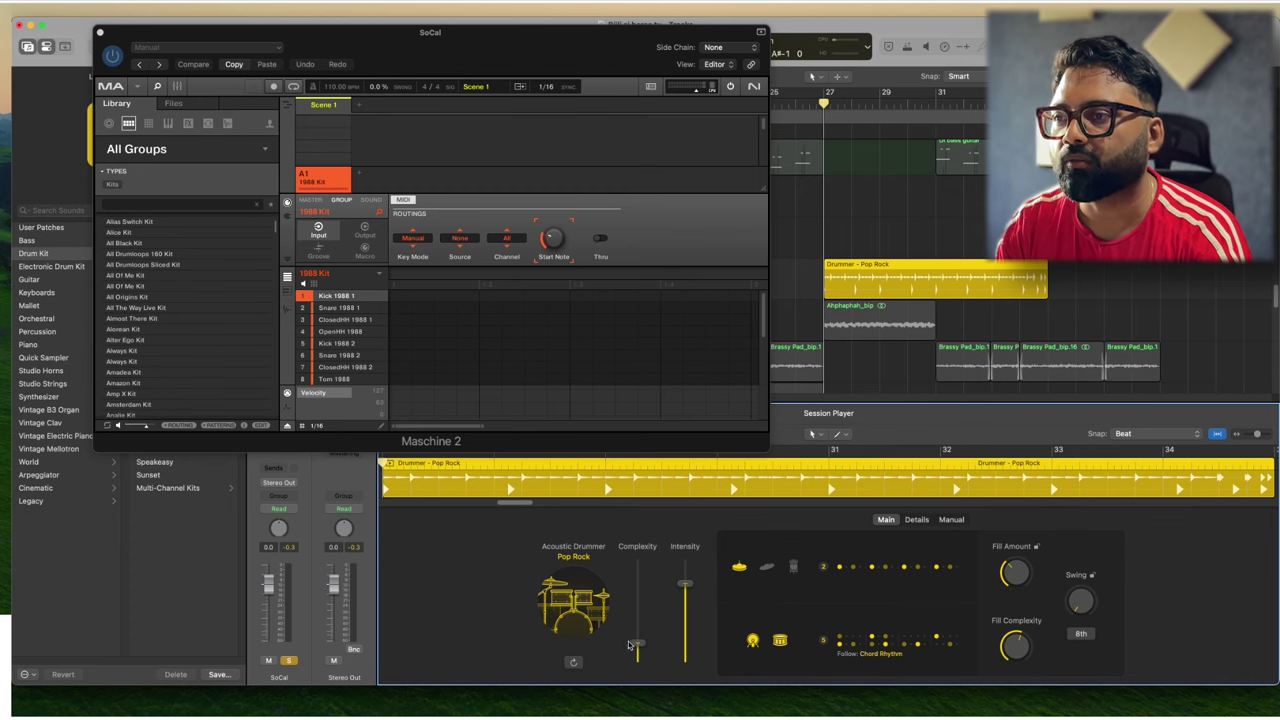
pyautogui.click(576, 557)
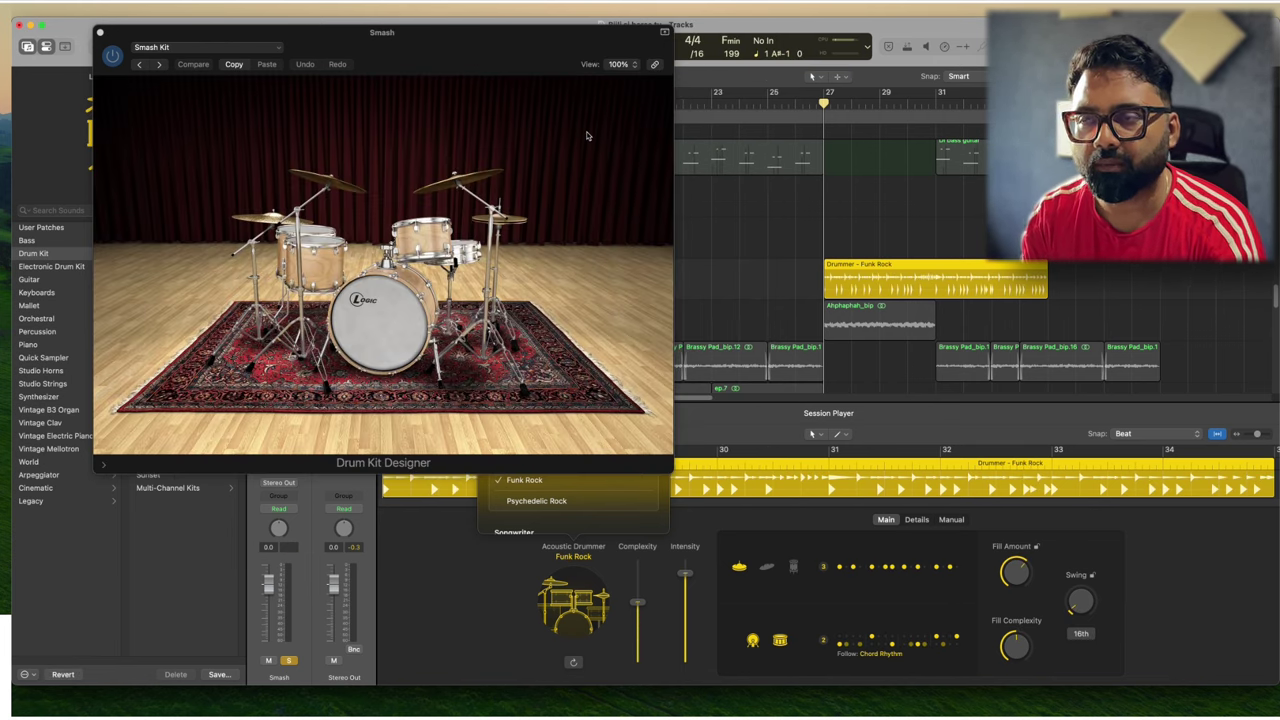
pyautogui.moveTo(471, 33); pyautogui.dragTo(821, 34)
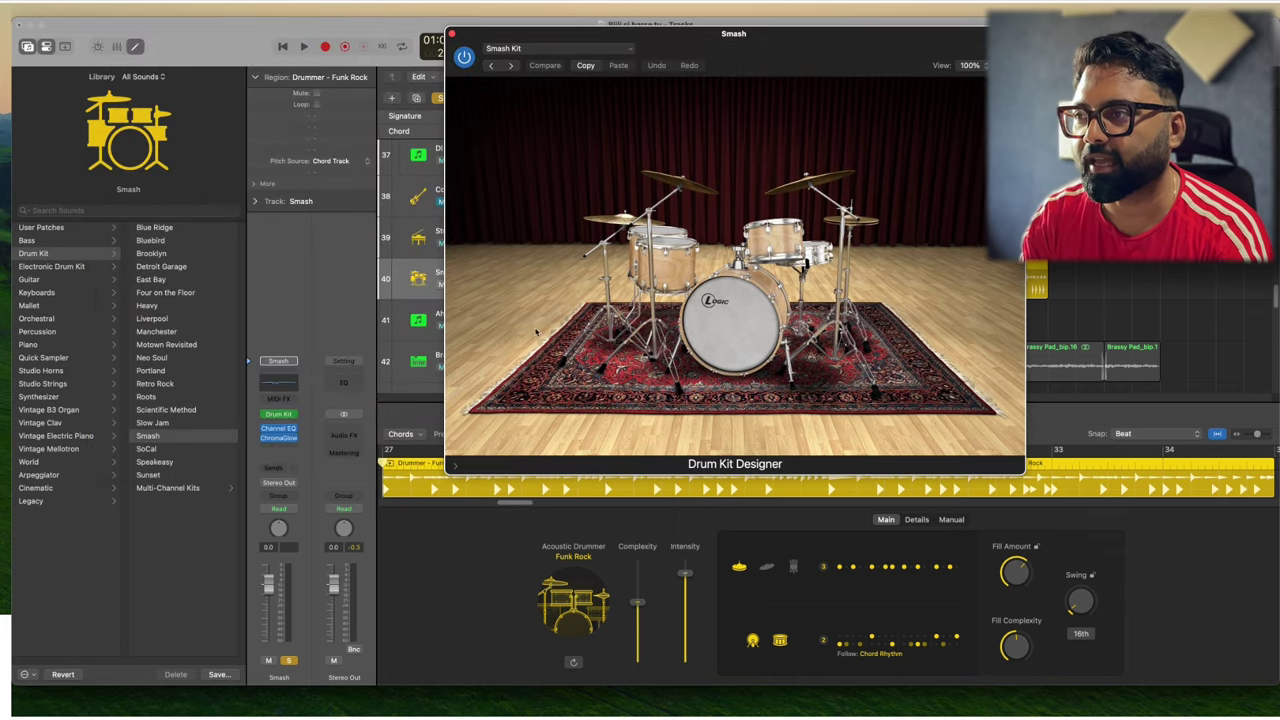
pyautogui.press('space')
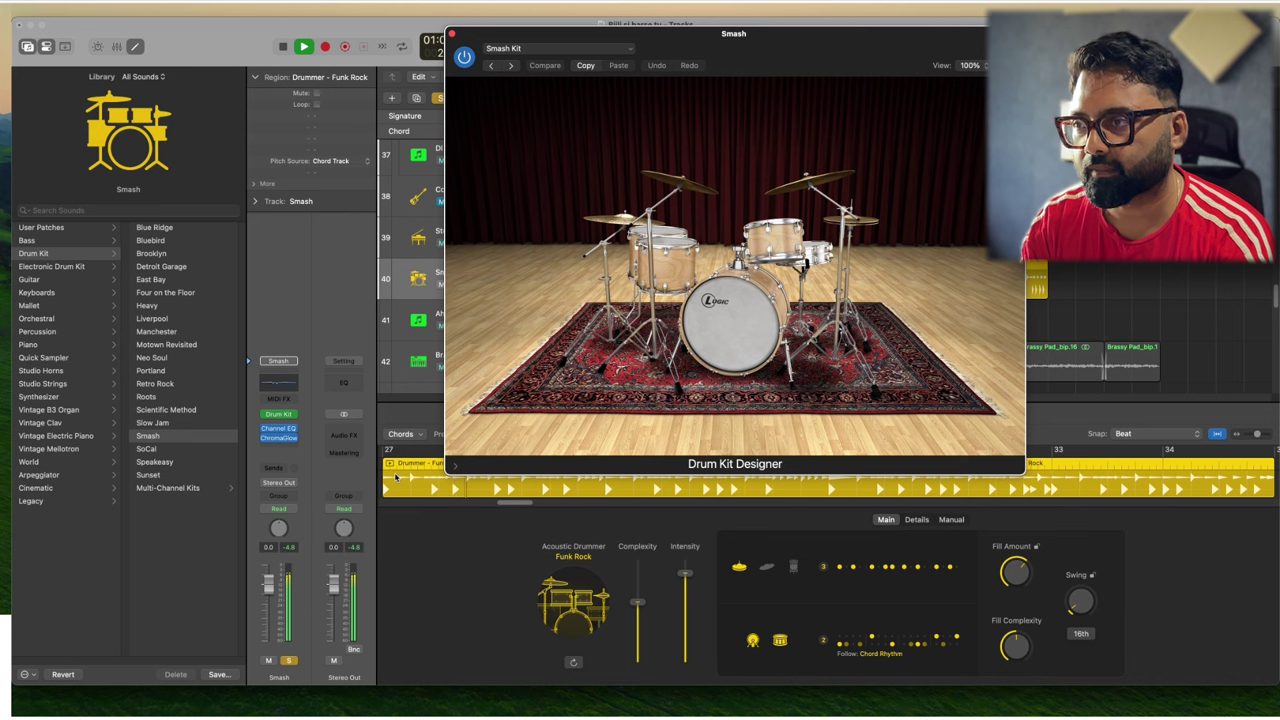
# - Replace Drum Kit Designer on the Smash track with a stereo Maschine 2 and load the About Us Kit group
pyautogui.click(278, 413)
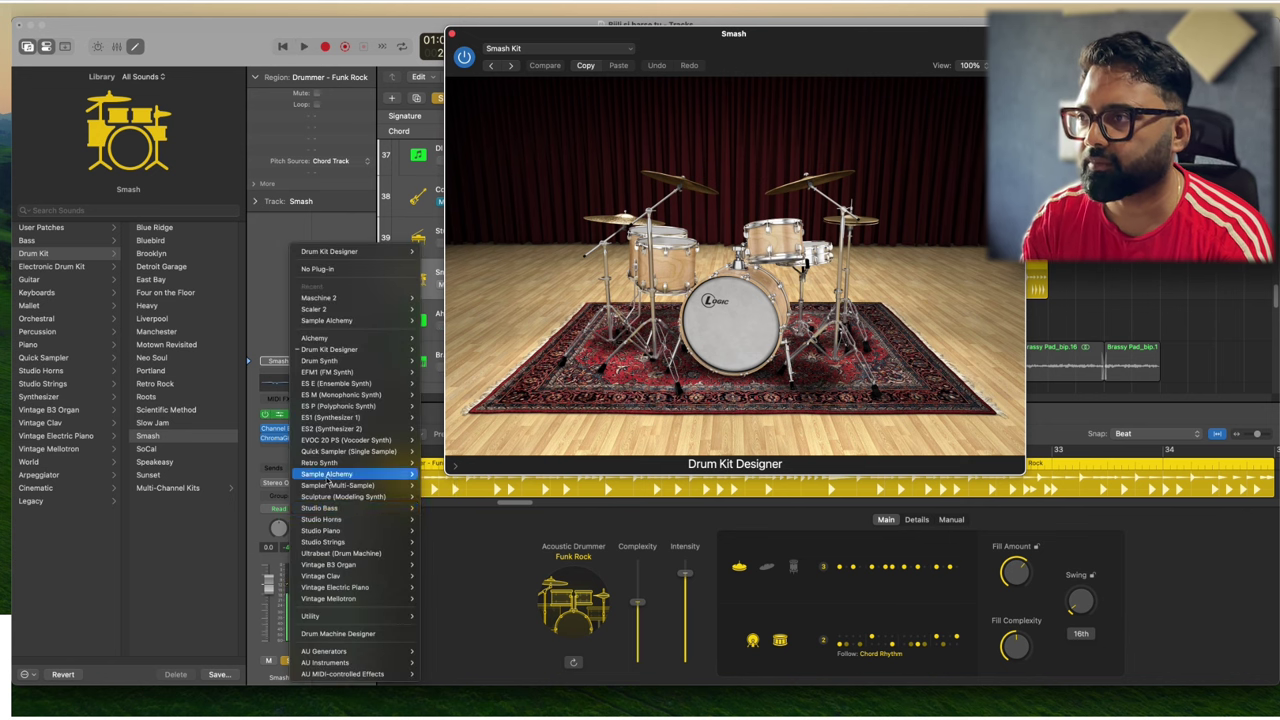
pyautogui.moveTo(372, 298)
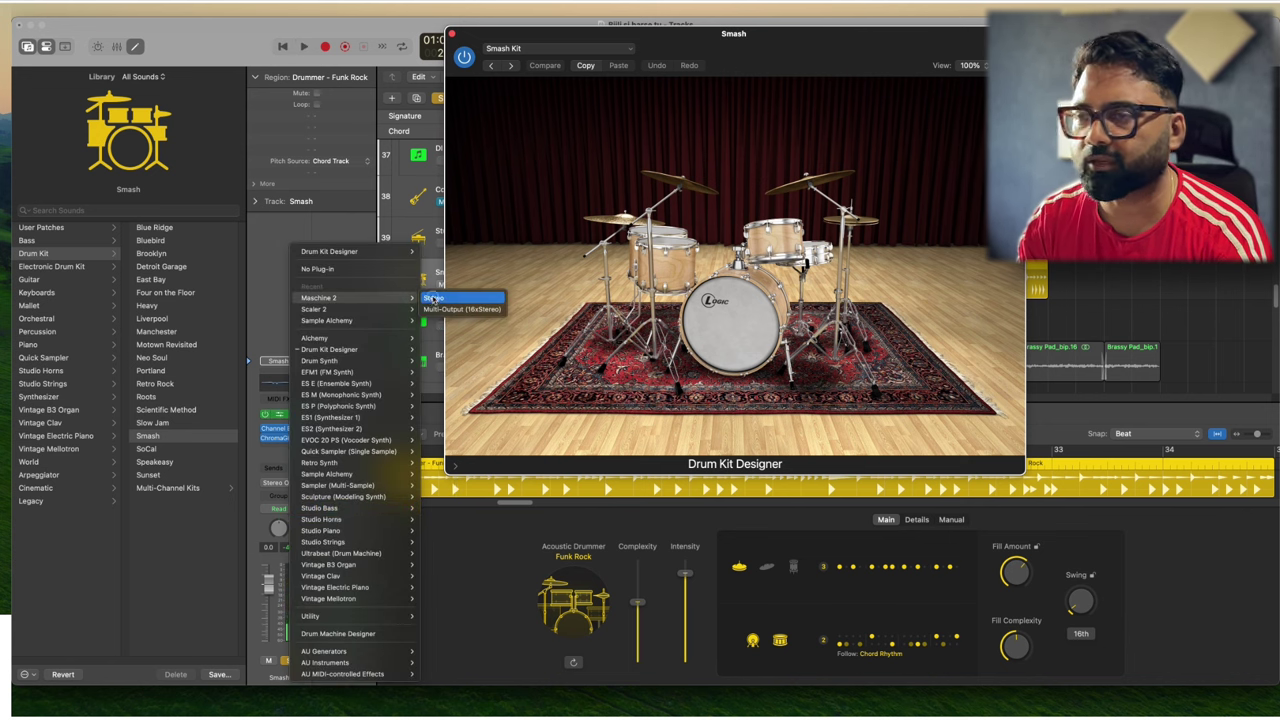
pyautogui.click(433, 298)
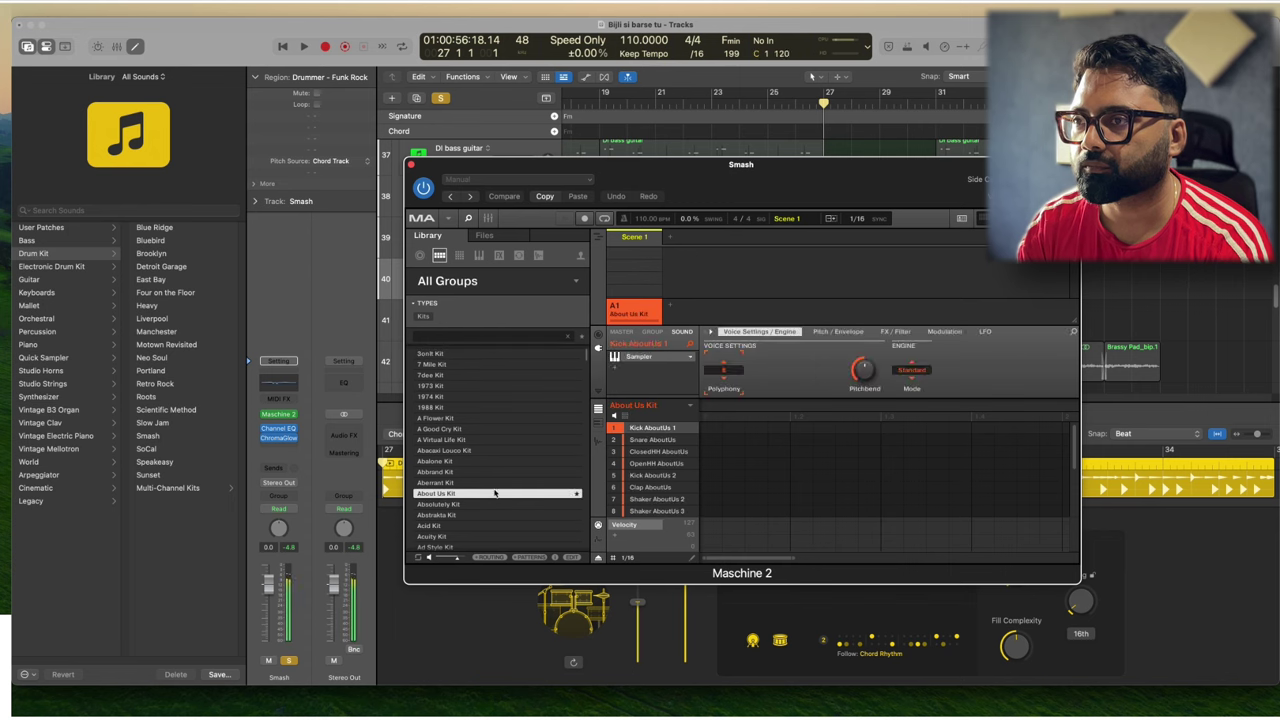
# - Audition the Funk Rock Drummer region through Maschine 2 with About Us Kit and with Absolutely Kit
pyautogui.press('space')
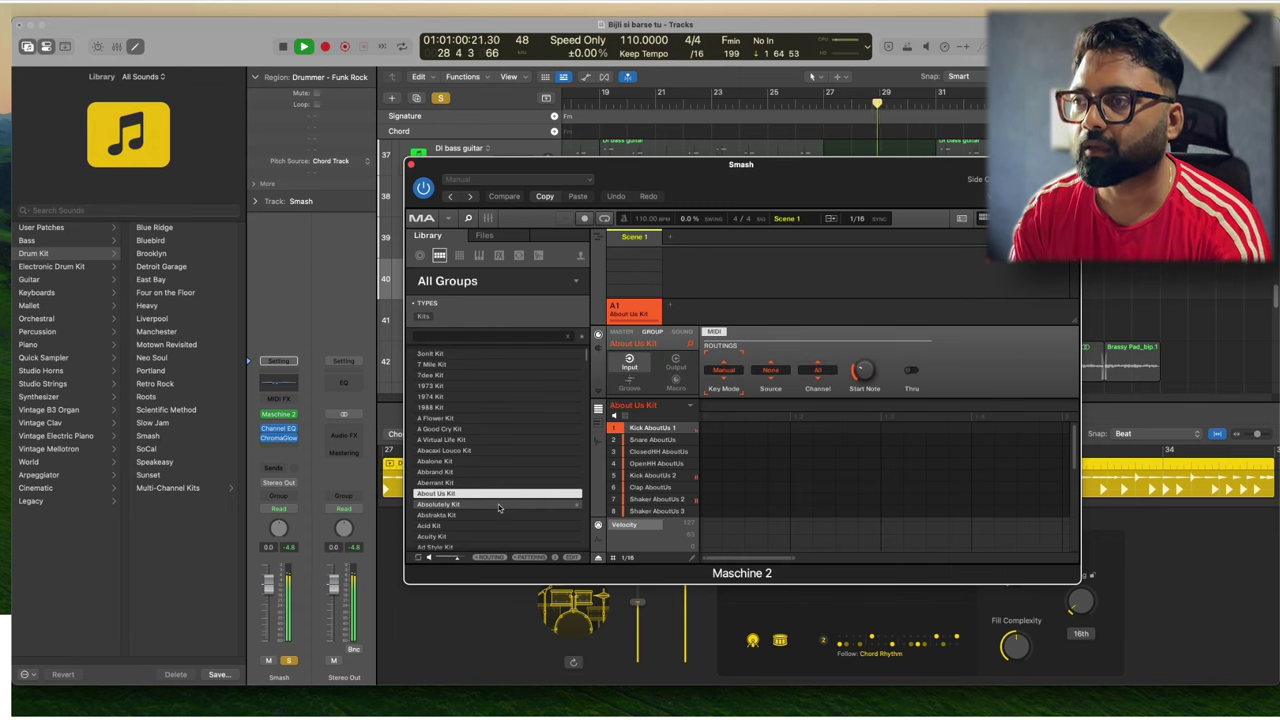
pyautogui.press('space')
pyautogui.click(499, 505)
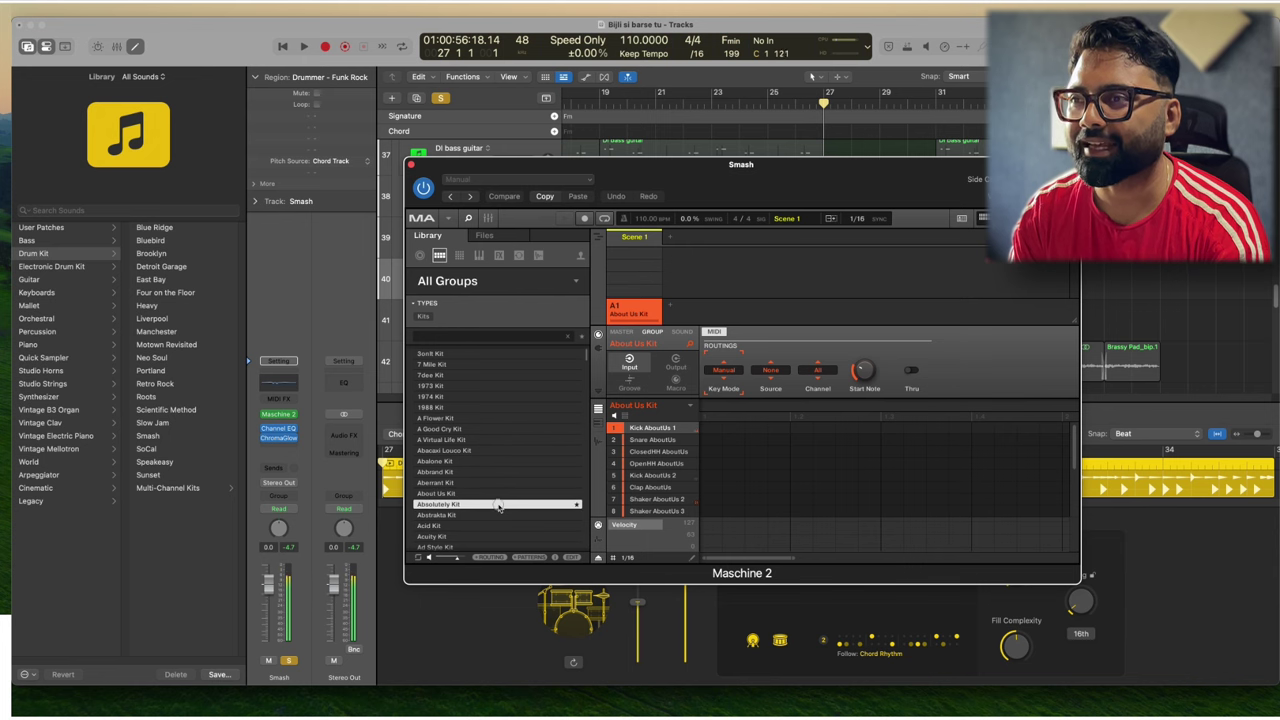
pyautogui.press('space')
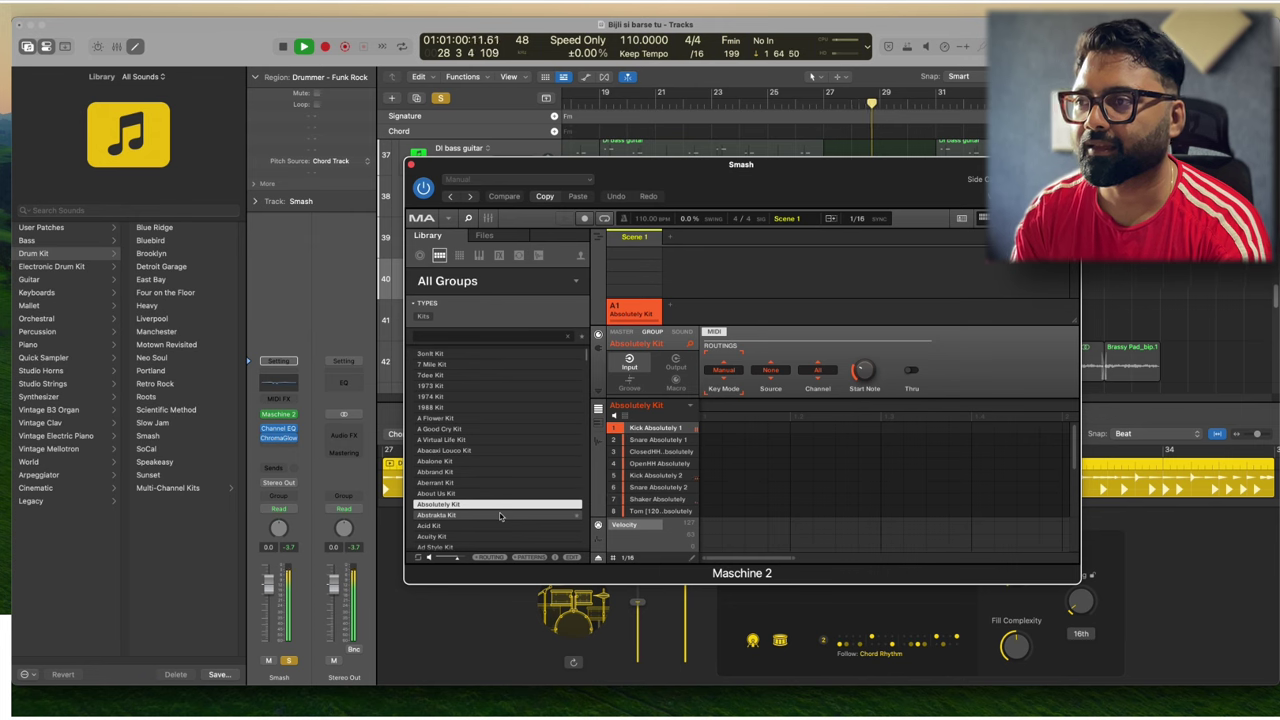
pyautogui.press('space')
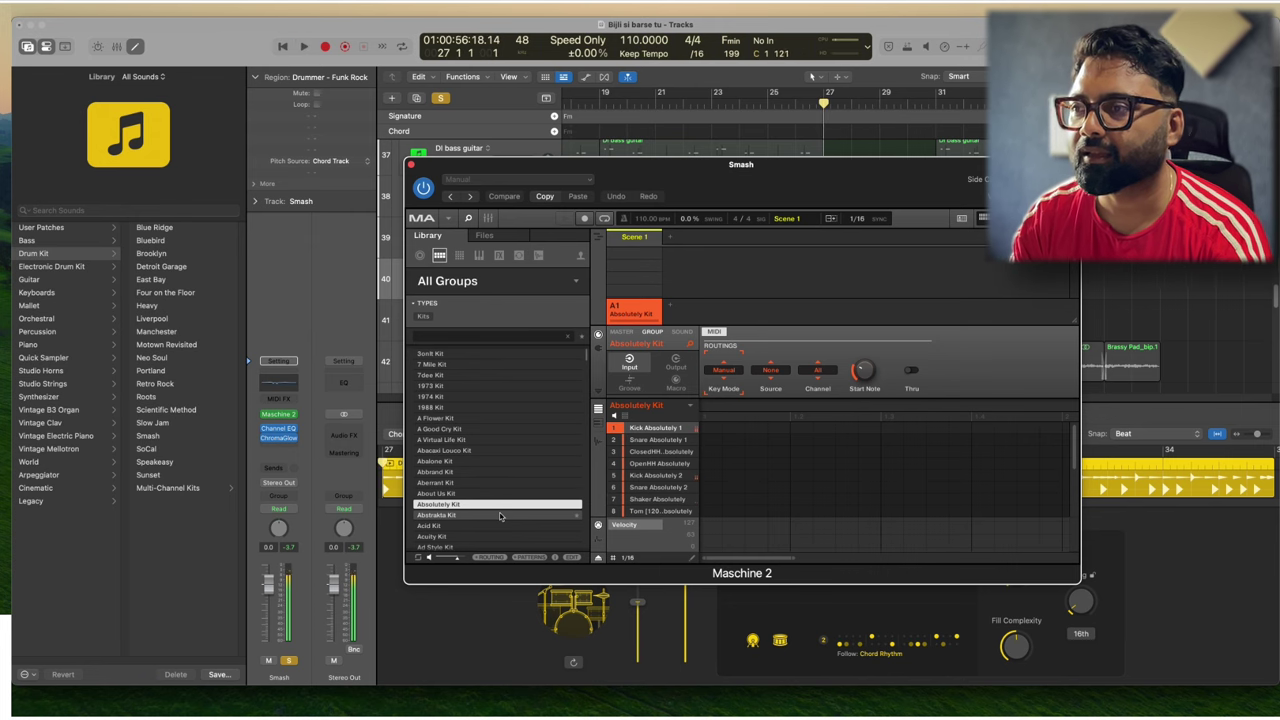
# - Load Abstrakta Kit in Maschine 2 and play the Funk Rock region, moving the plug-in window to uncover the Session Player
pyautogui.click(499, 514)
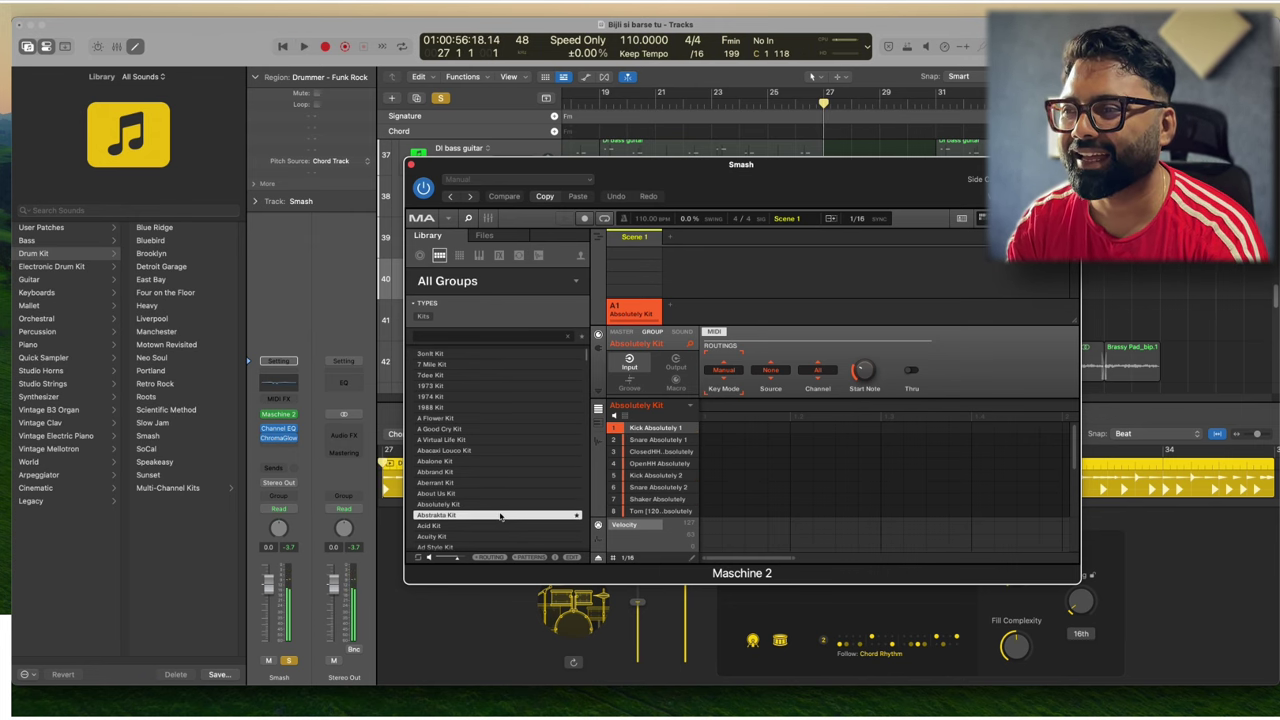
pyautogui.press('space')
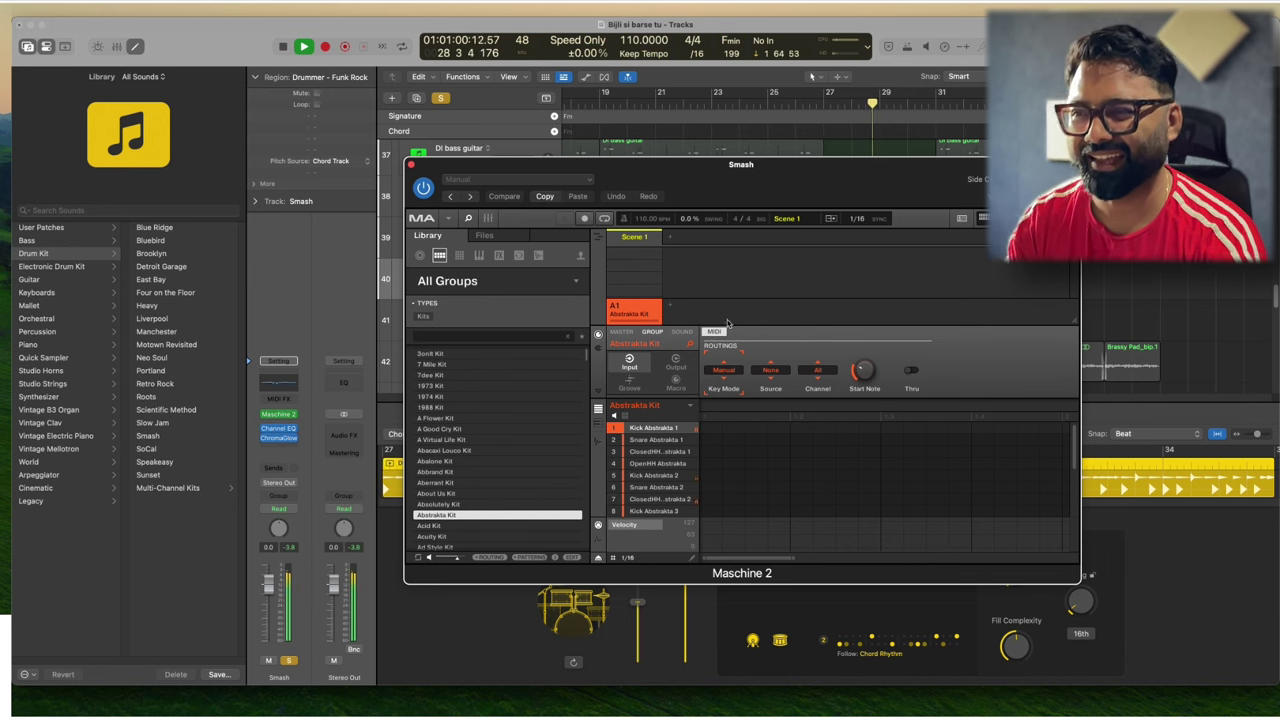
pyautogui.moveTo(875, 179); pyautogui.dragTo(571, 141)
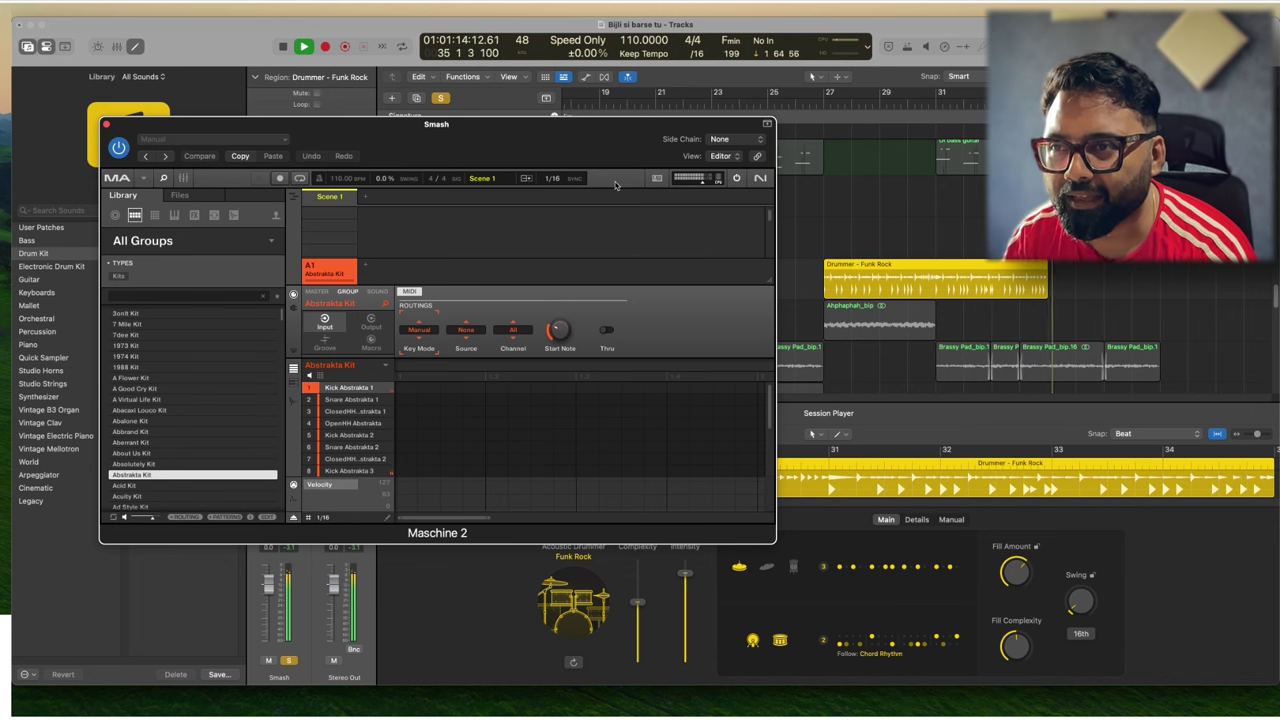
pyautogui.press('space')
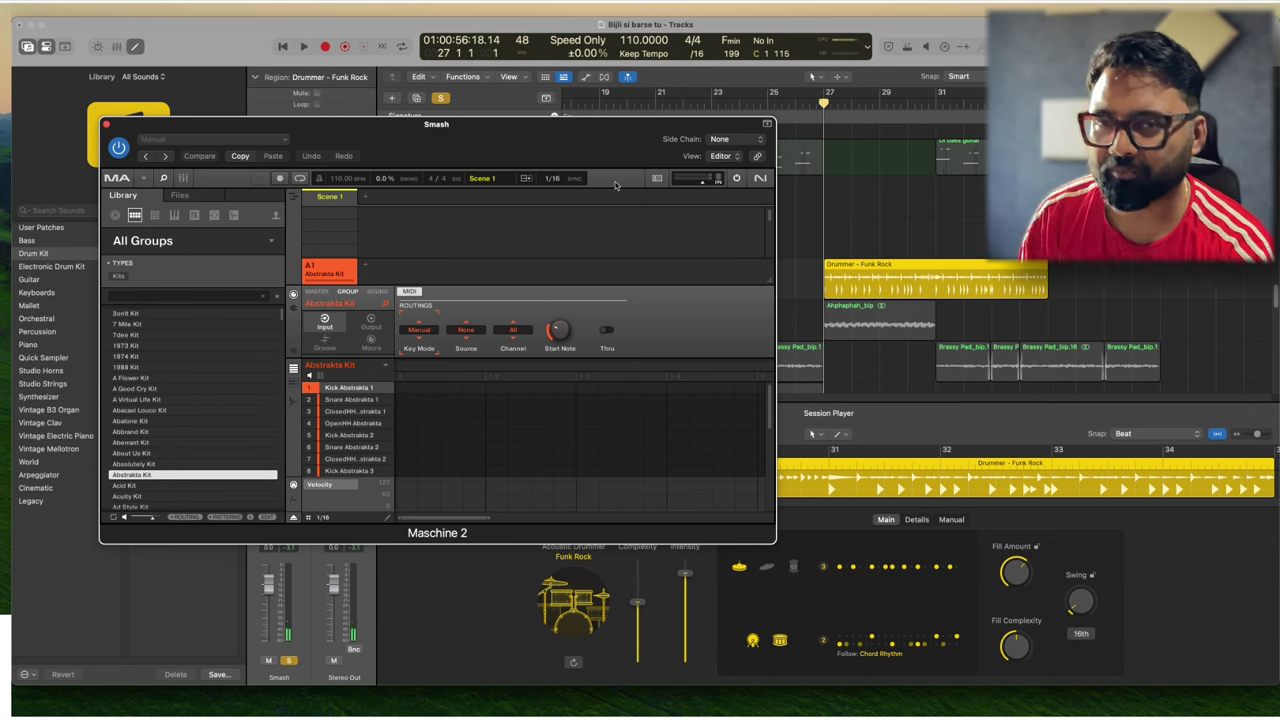
# - Close the Maschine 2 window and hide the sound Library
pyautogui.click(106, 125)
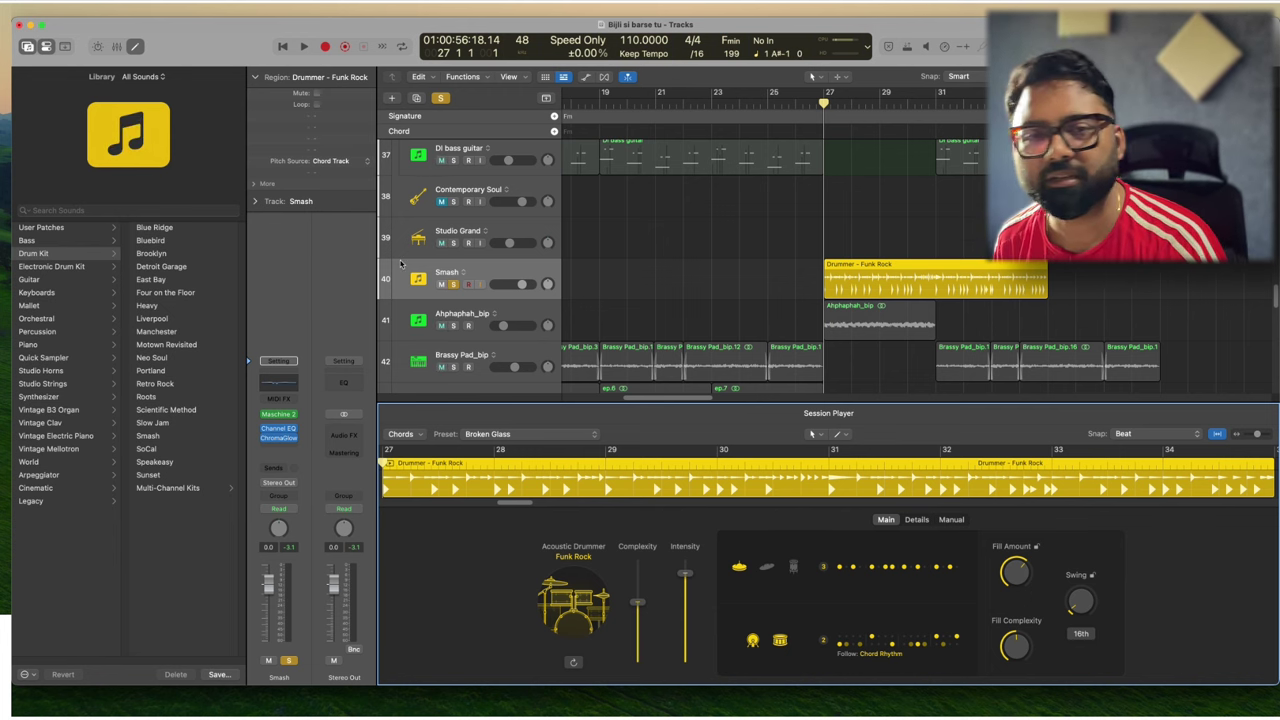
pyautogui.click(28, 49)
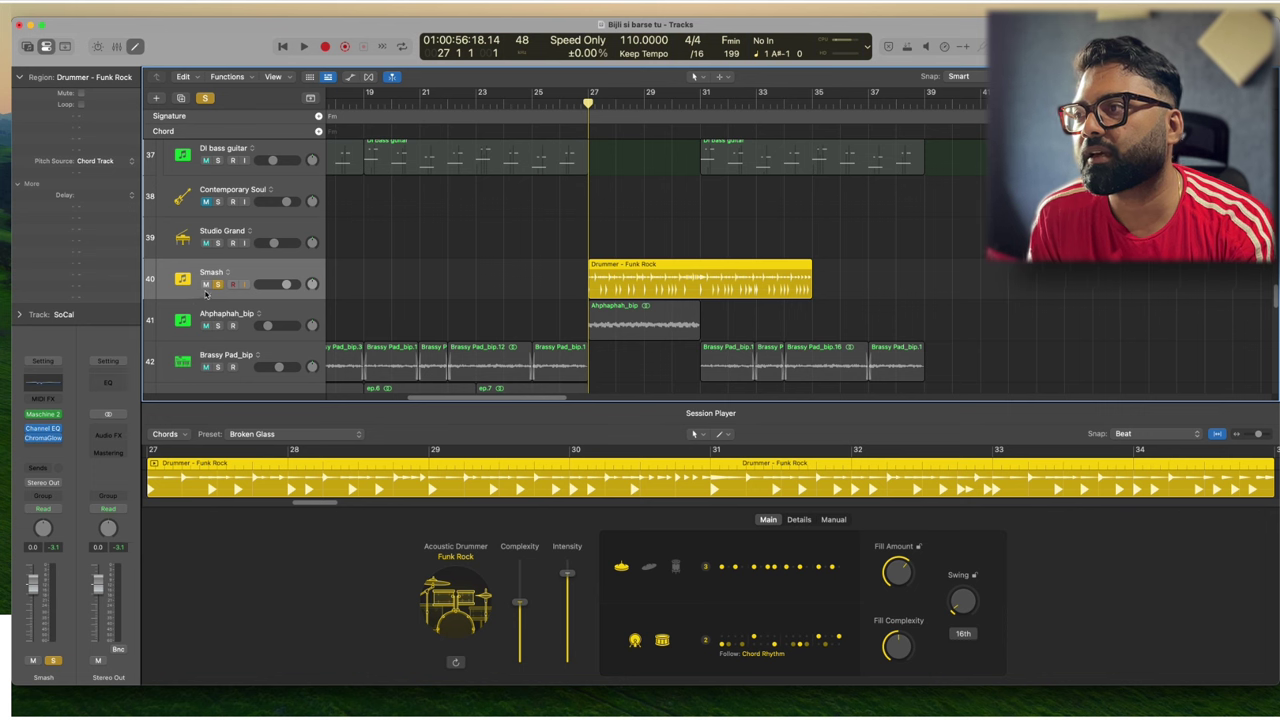
# - Select the Studio Grand track, mute the Smash track, and place the playhead at bar 55 where the Keyboard Player region starts
pyautogui.click(276, 232)
pyautogui.press('z')
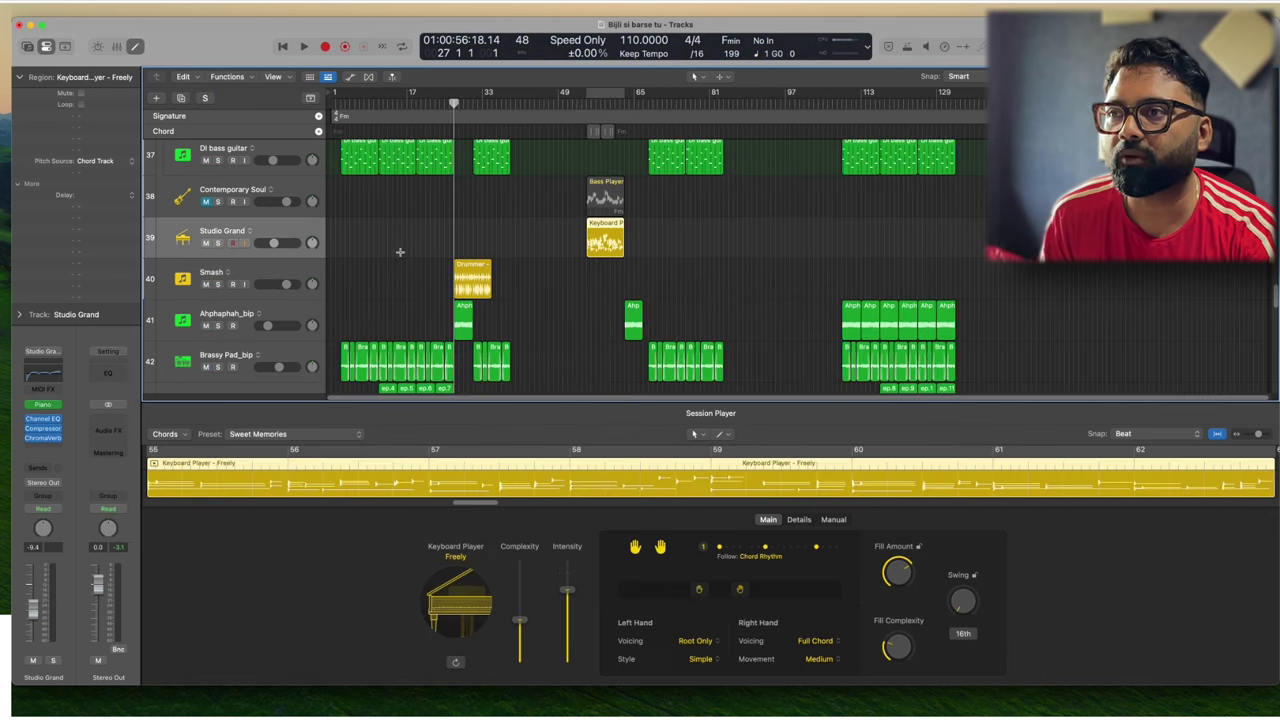
pyautogui.click(205, 314)
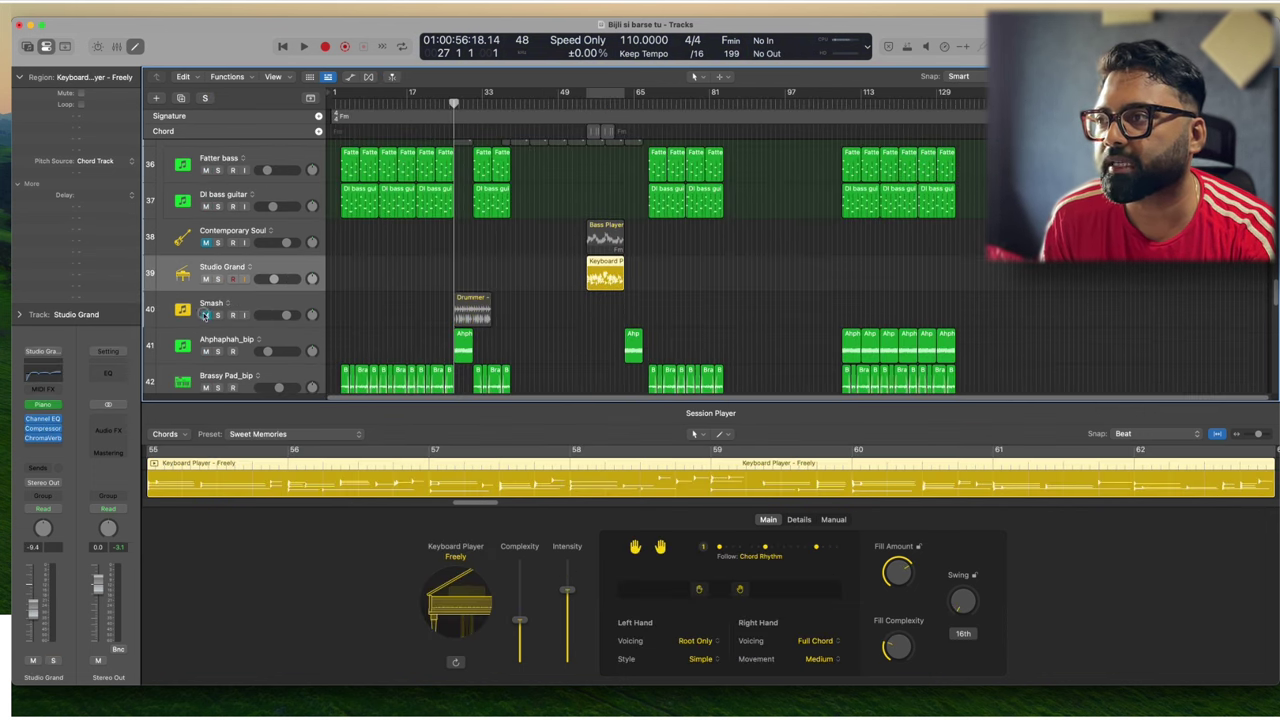
pyautogui.moveTo(600, 103); pyautogui.dragTo(587, 104)
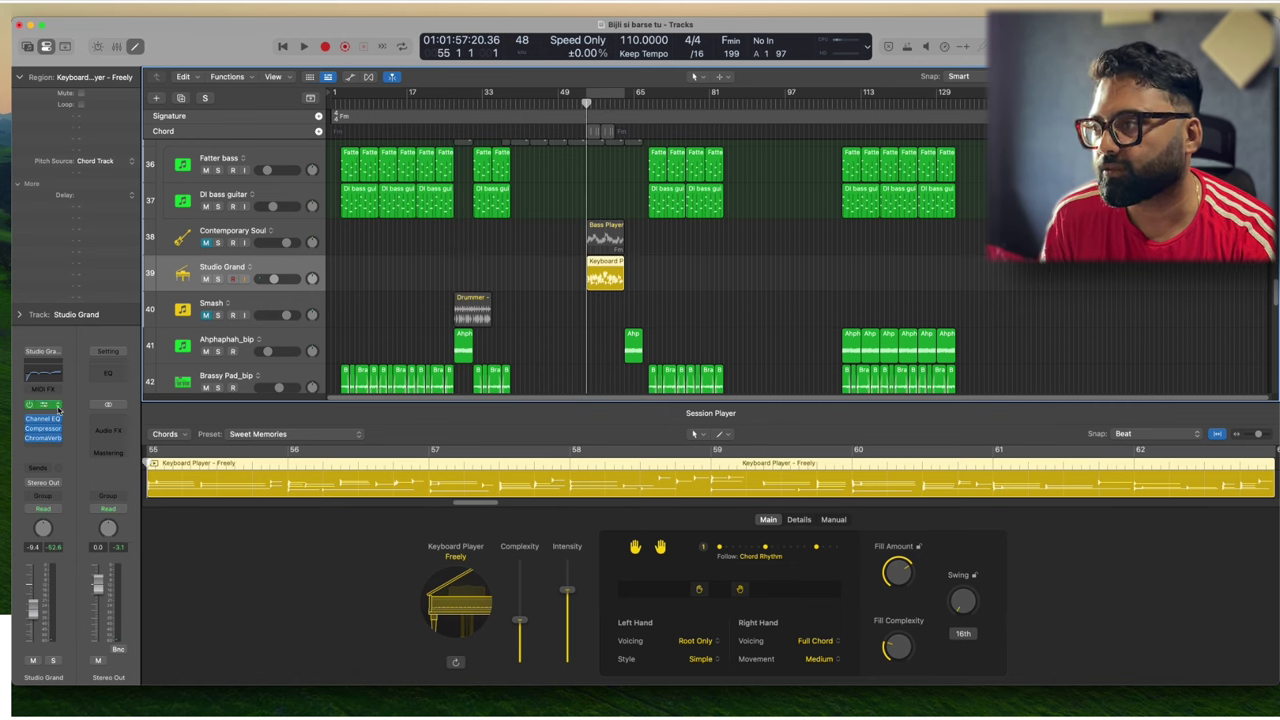
# - View the Studio Grand track's Studio Piano instrument and replace it with Arturia's Piano V3
pyautogui.click(40, 405)
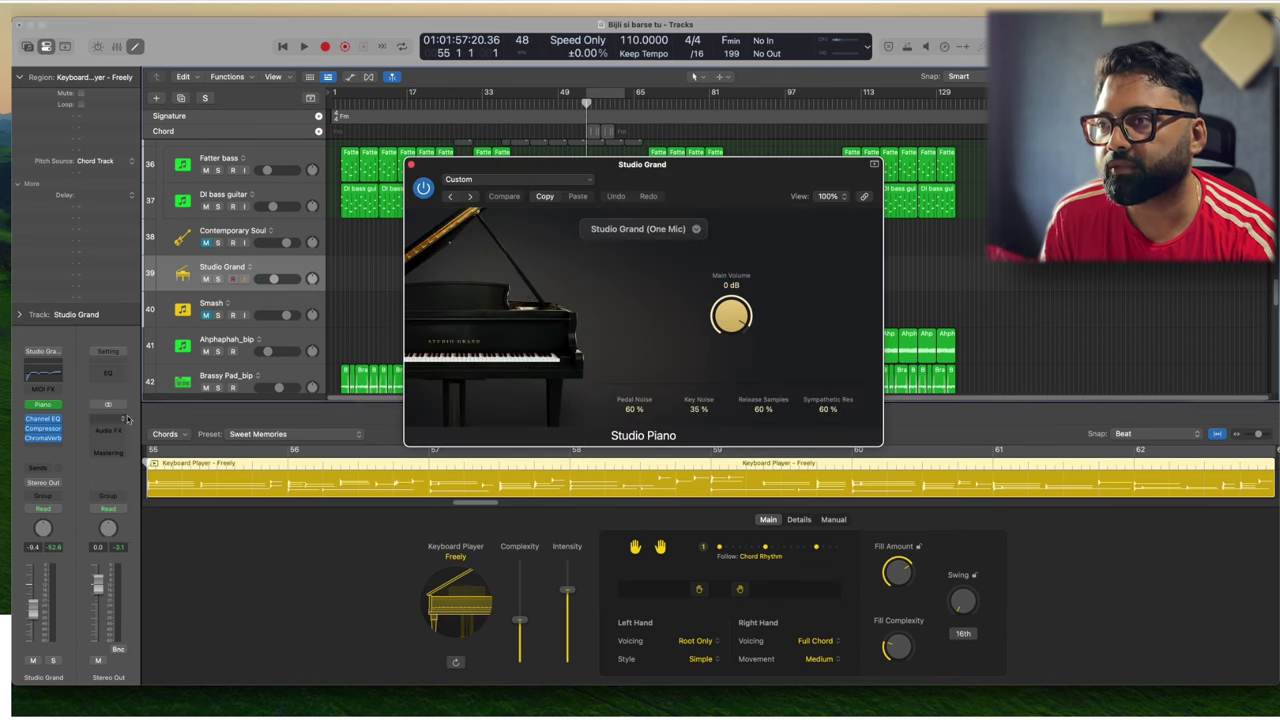
pyautogui.click(655, 242)
pyautogui.click(654, 326)
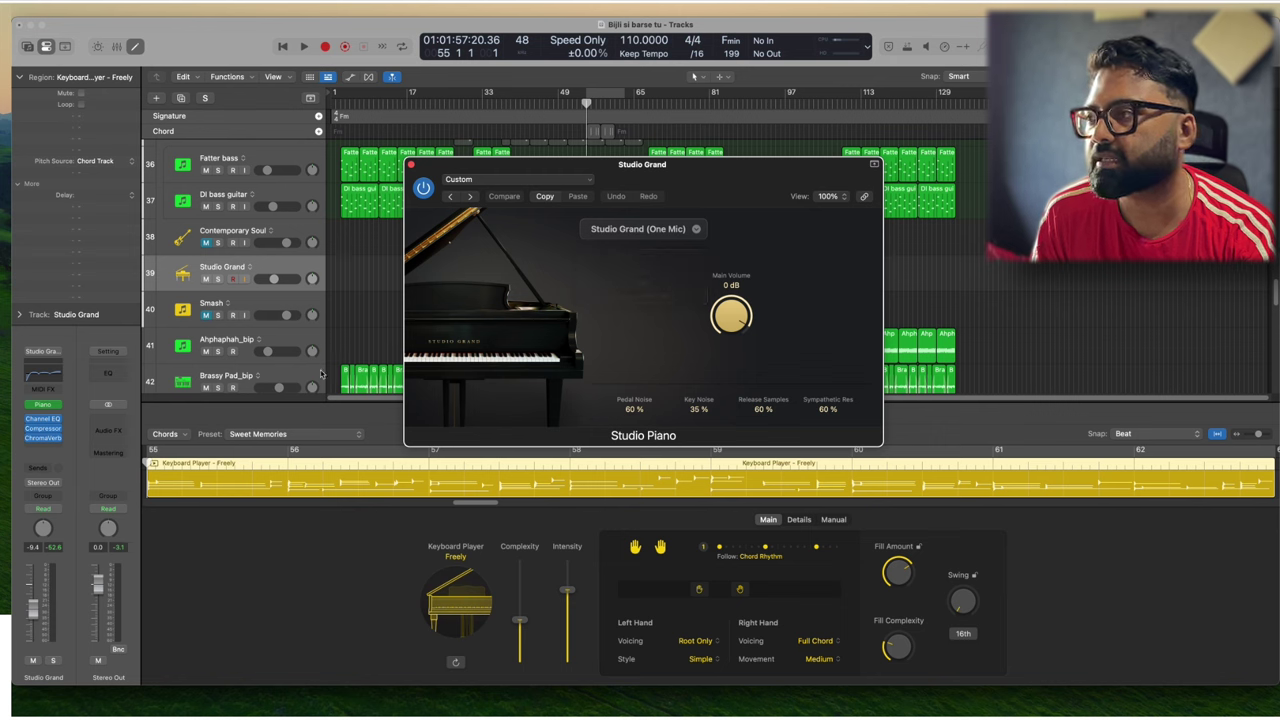
pyautogui.click(56, 405)
pyautogui.moveTo(150, 662)
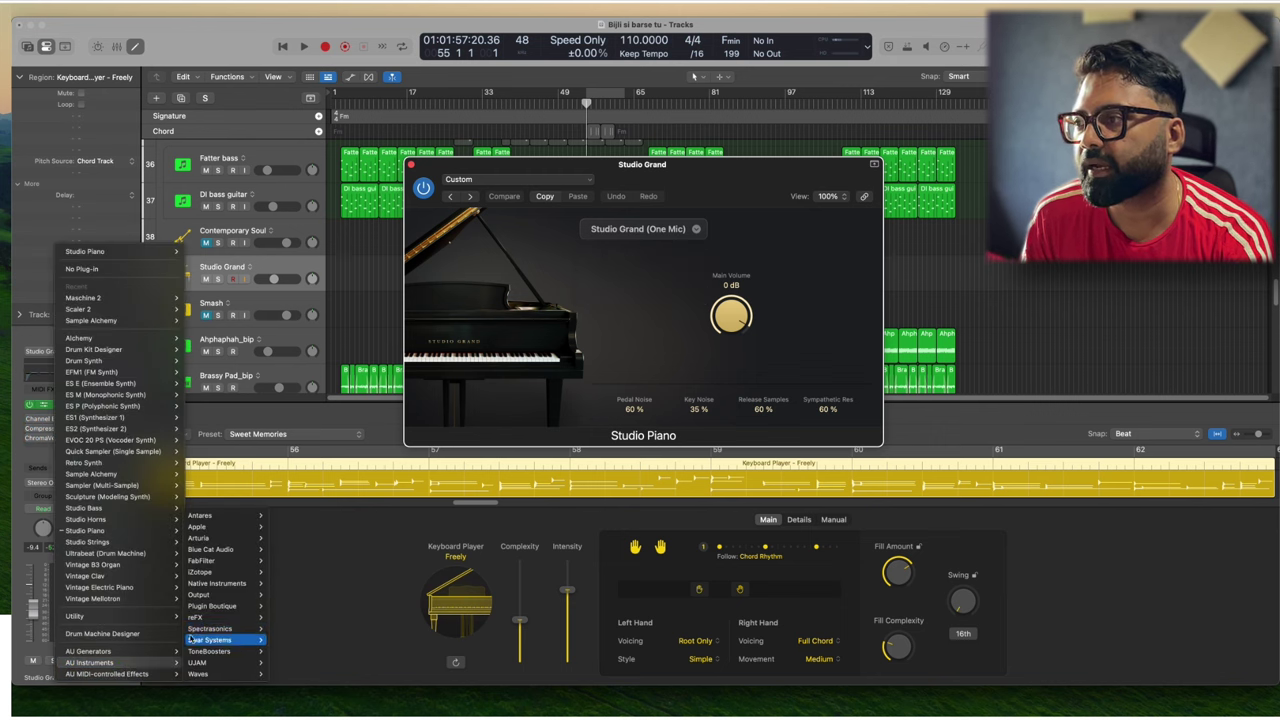
pyautogui.moveTo(246, 541)
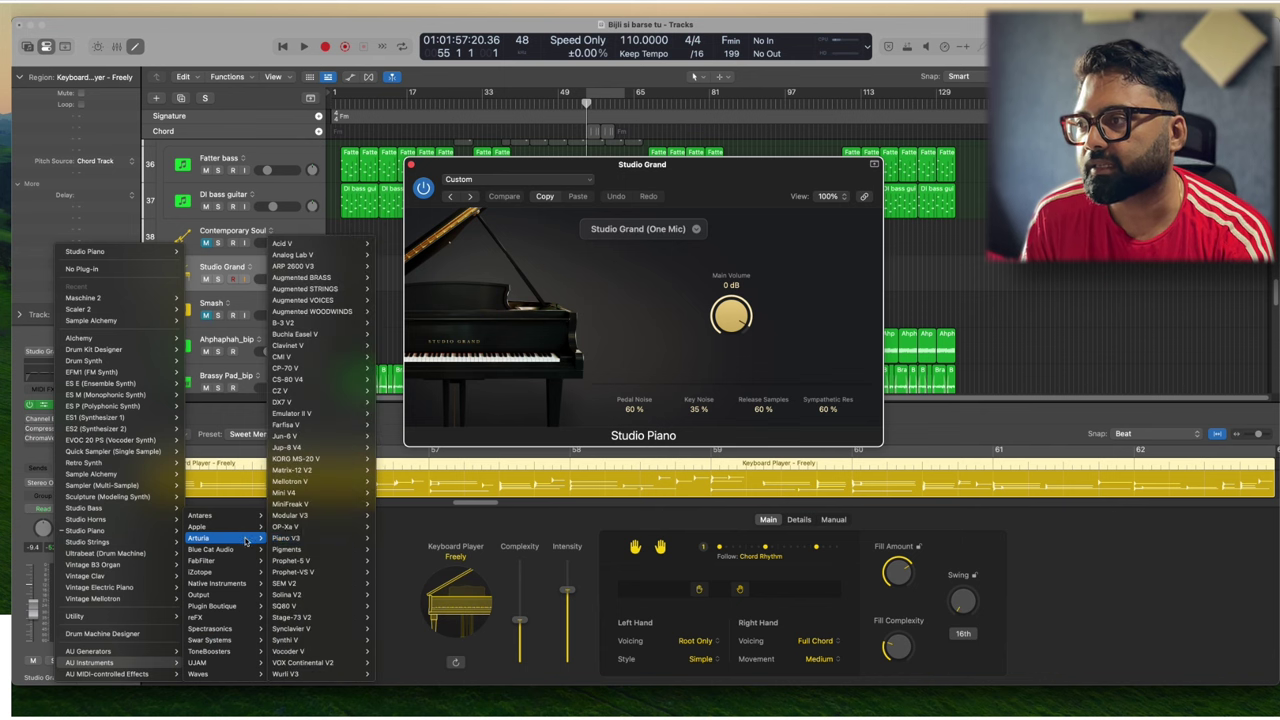
pyautogui.click(288, 538)
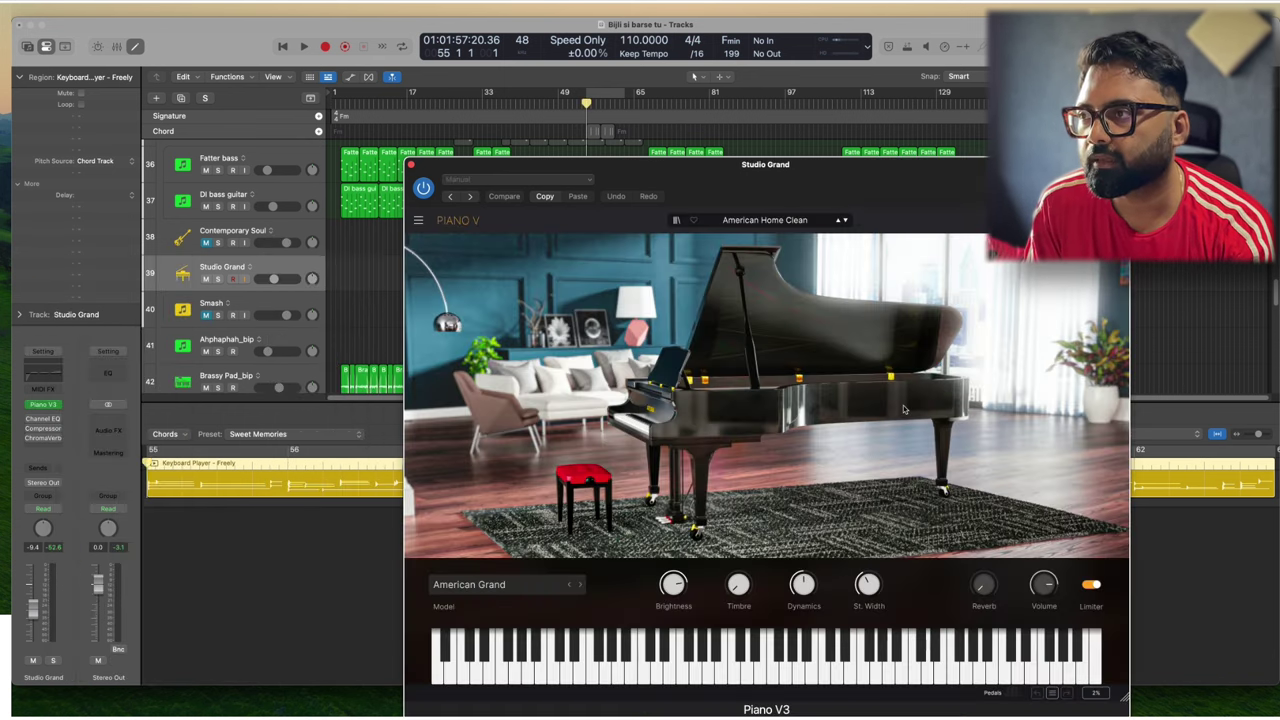
# - Solo the Studio Grand track and play the Keyboard Player region through Piano V3, moving the plug-in window fully into view
pyautogui.press('s')
pyautogui.press('space')
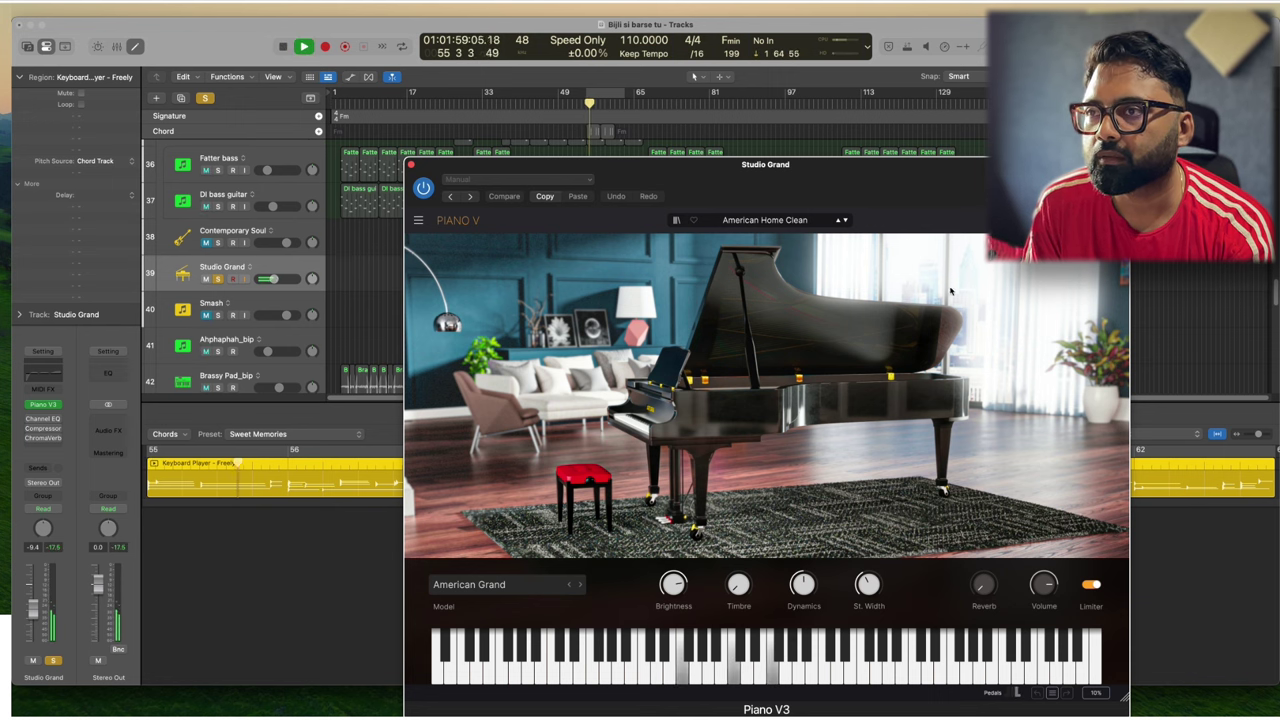
pyautogui.moveTo(909, 192); pyautogui.dragTo(856, 118)
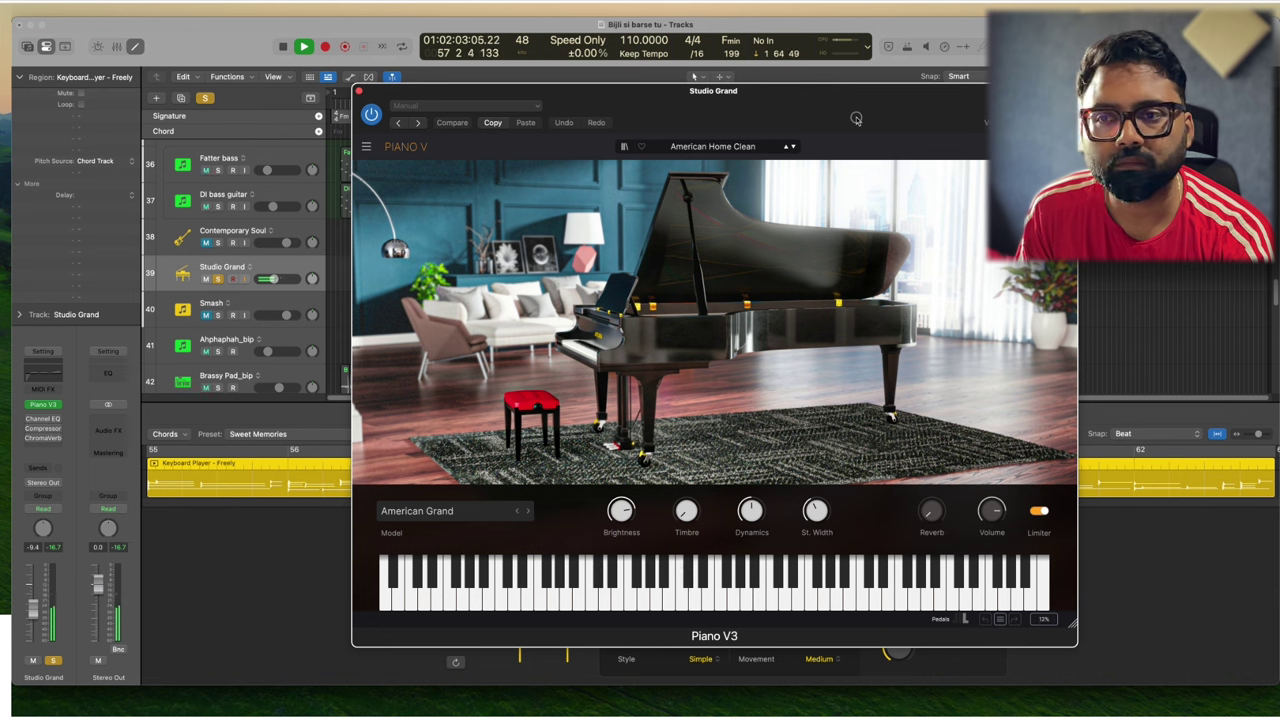
pyautogui.press('space')
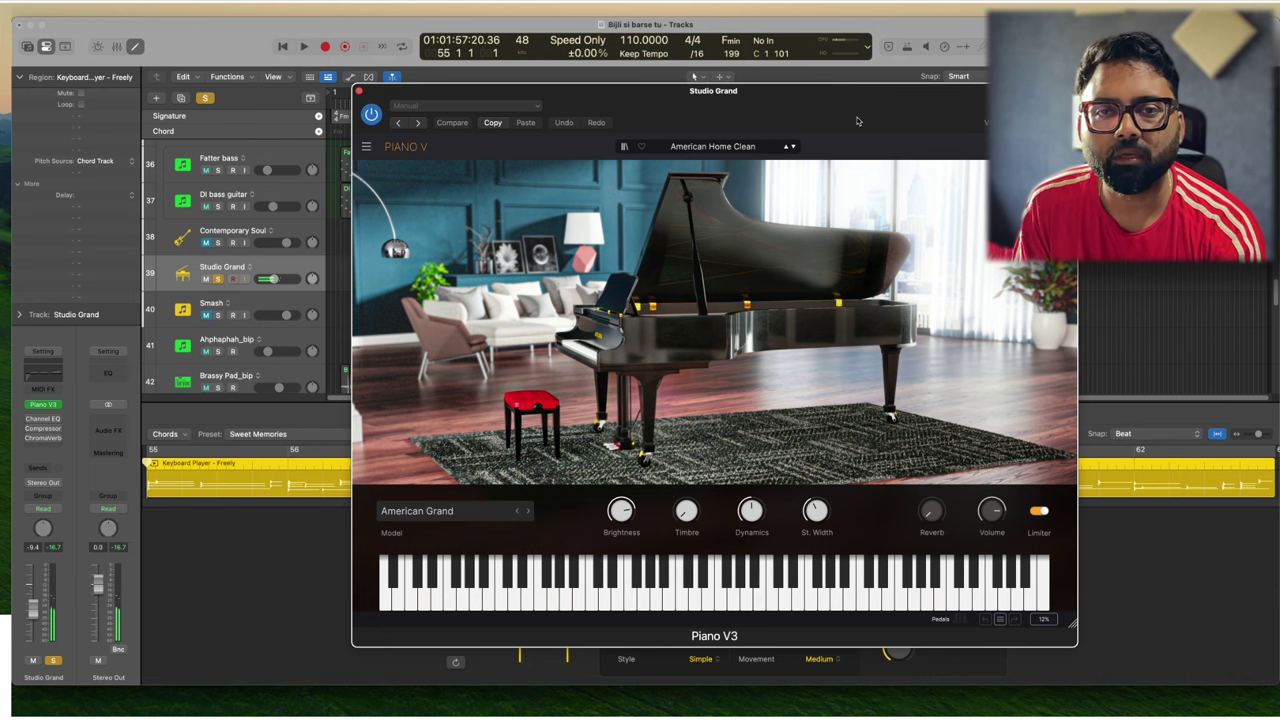
# - Load the Island Vibe preset in Piano V3 and play the Keyboard Player region with it
pyautogui.click(735, 146)
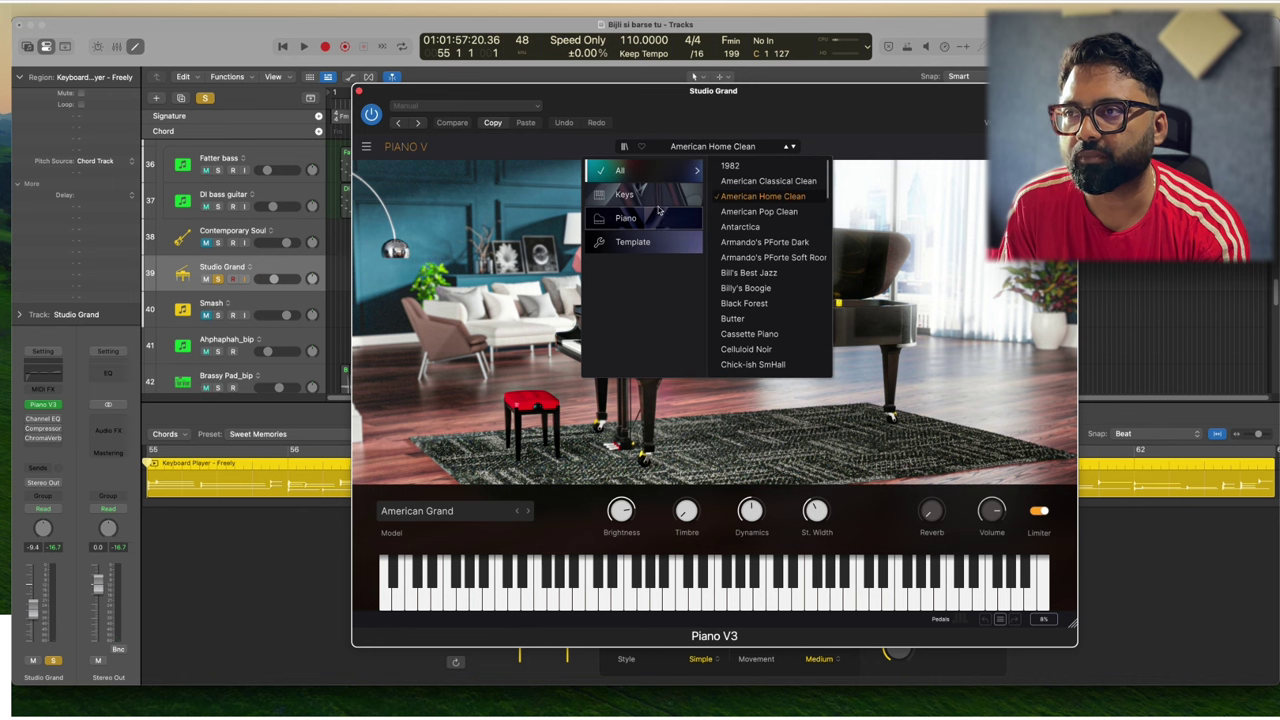
pyautogui.moveTo(660, 206)
pyautogui.click(737, 166)
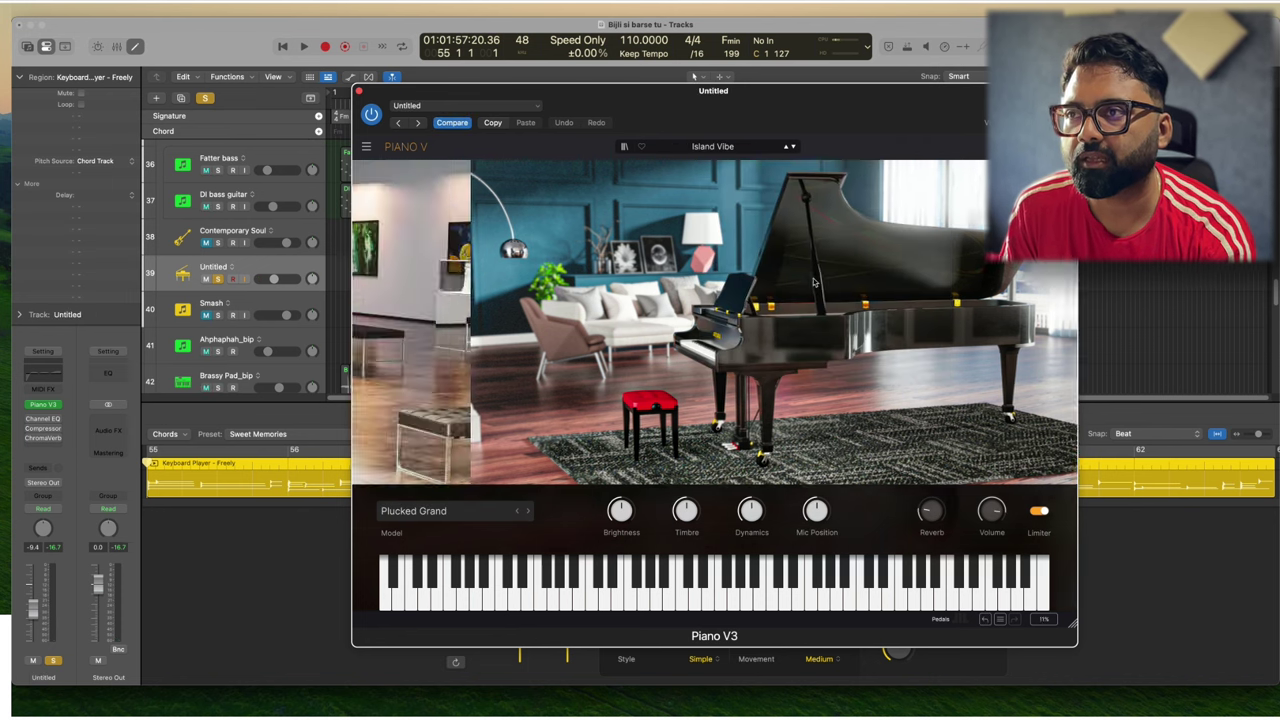
pyautogui.press('space')
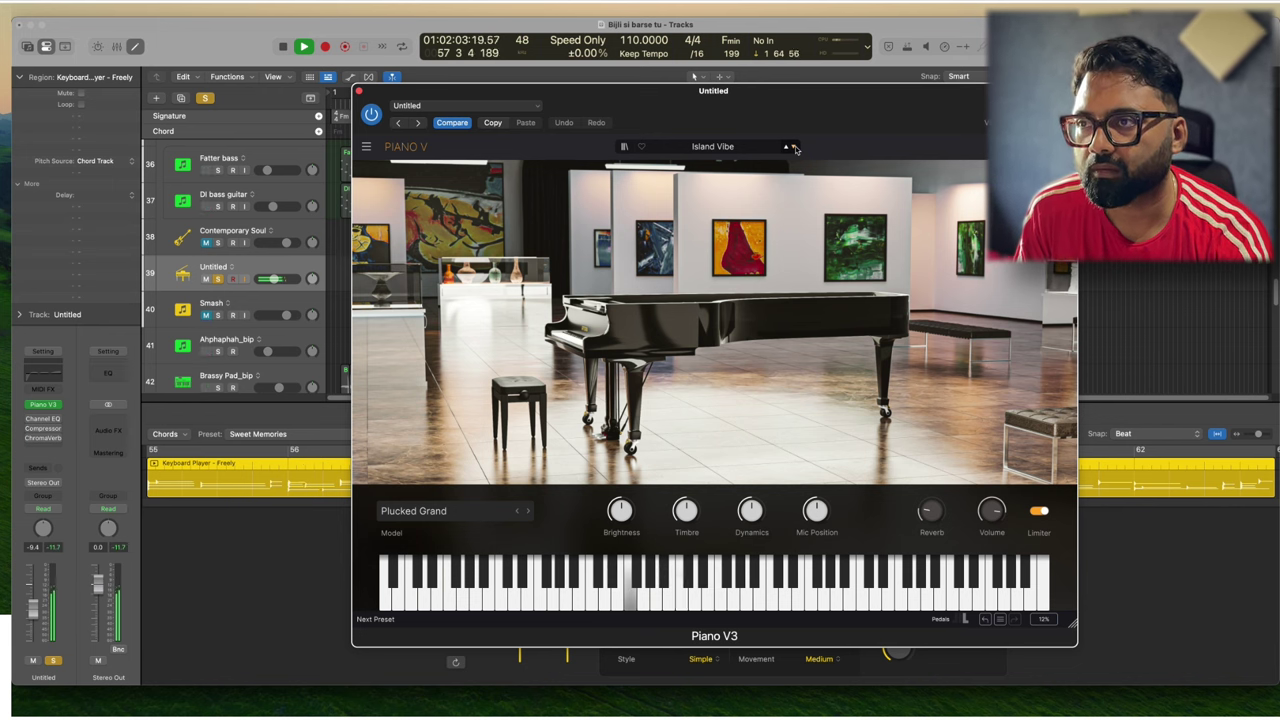
pyautogui.press('space')
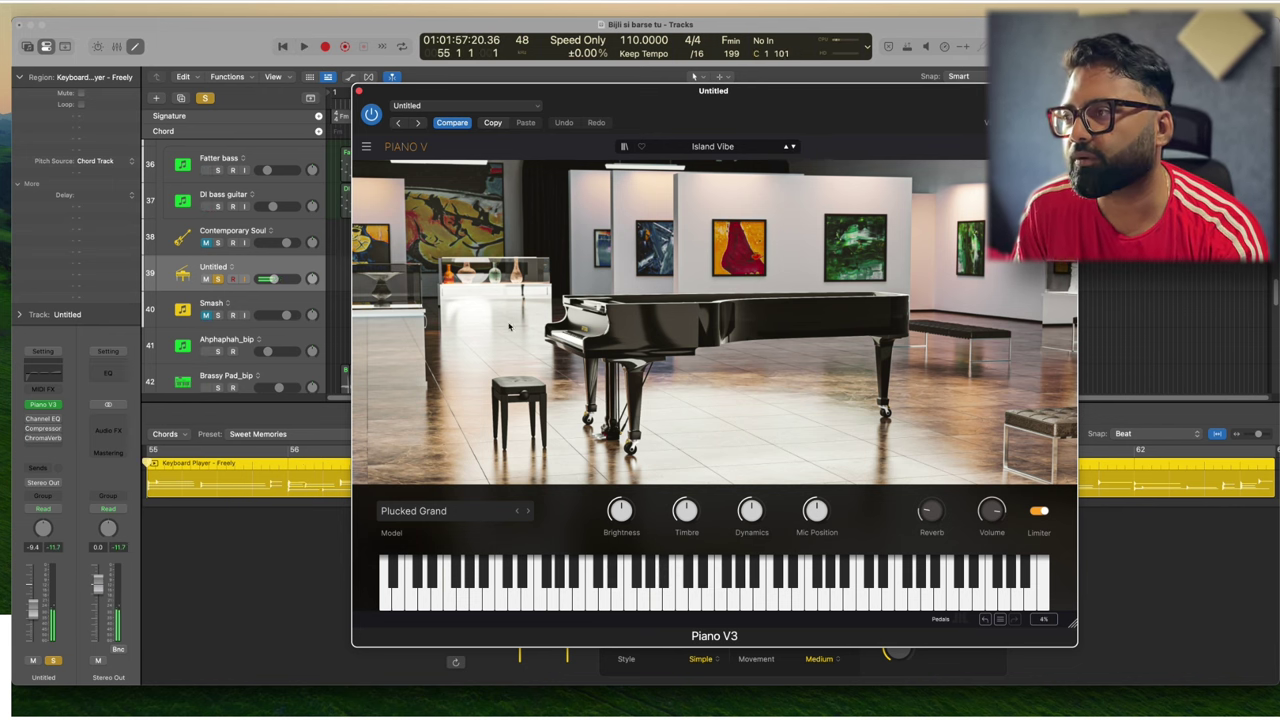
# - Replace Piano V3 on the keyboard track with Arturia's Analog Lab V and move its window into view
pyautogui.click(58, 404)
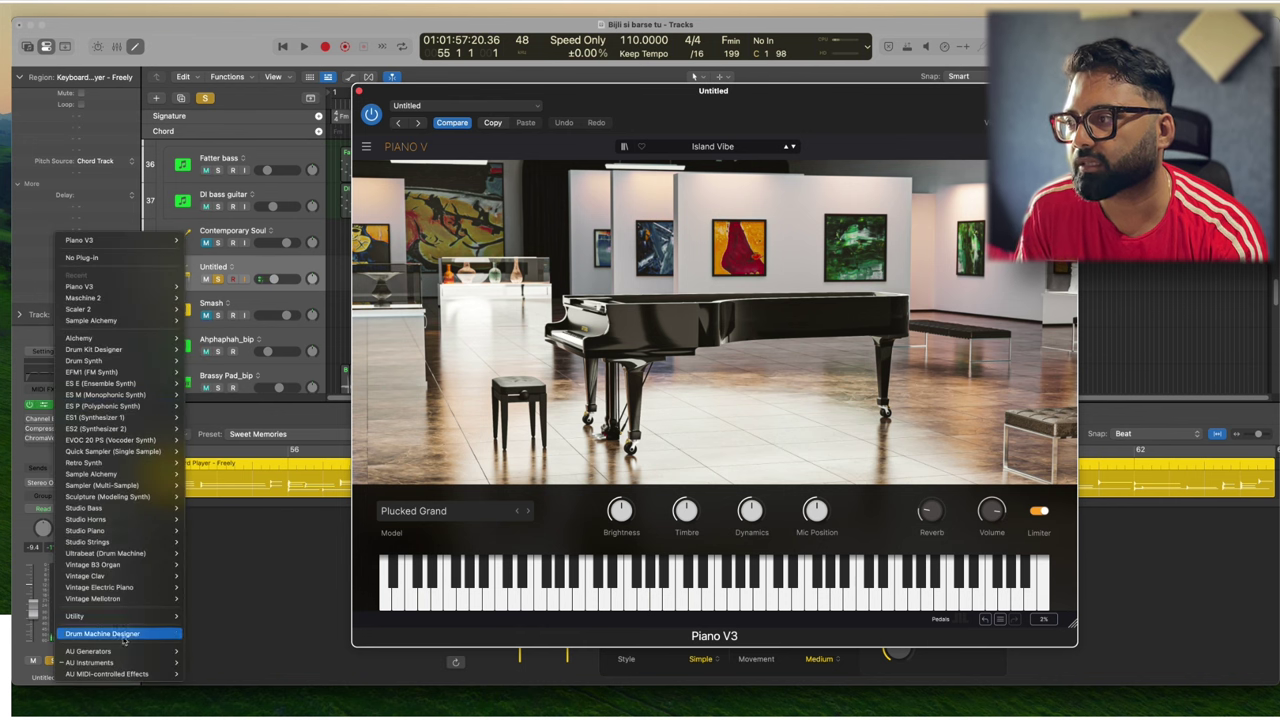
pyautogui.click(115, 645)
pyautogui.moveTo(903, 120); pyautogui.dragTo(898, 91)
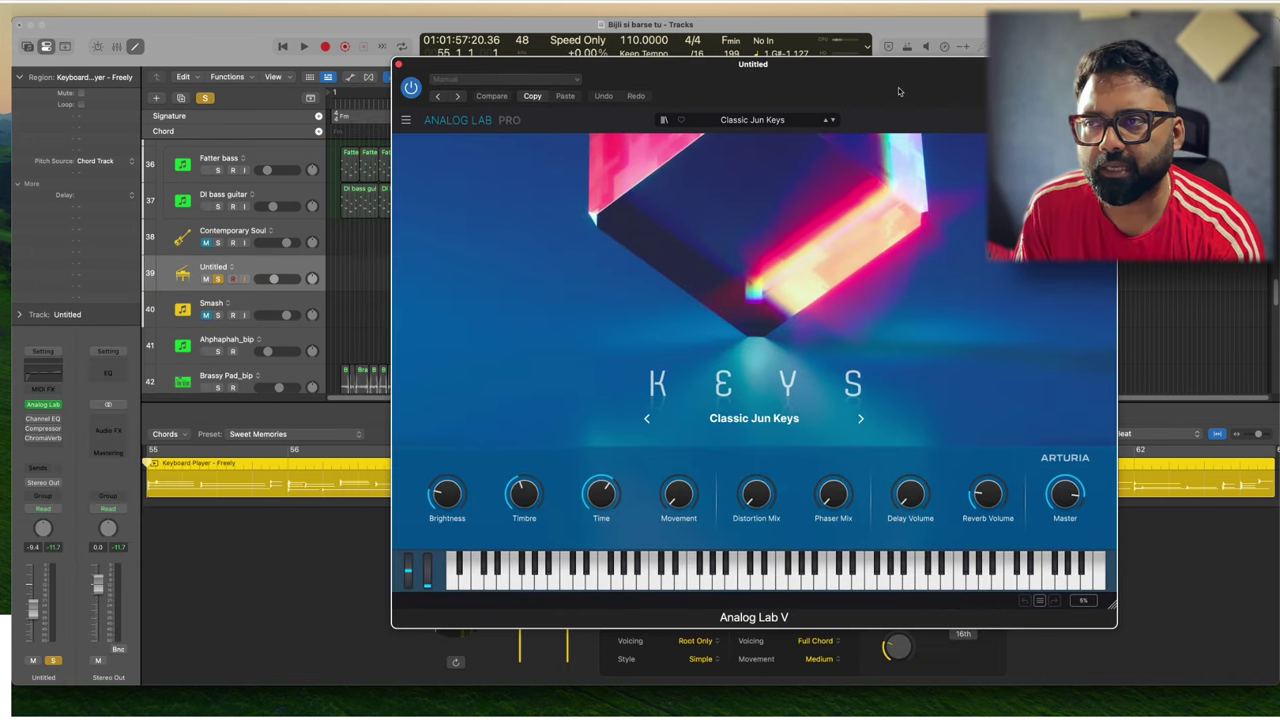
# - Play the Keyboard Player region through Analog Lab V's Classic Jun Keys sound, moving the plug-in window off the timeline
pyautogui.press('space')
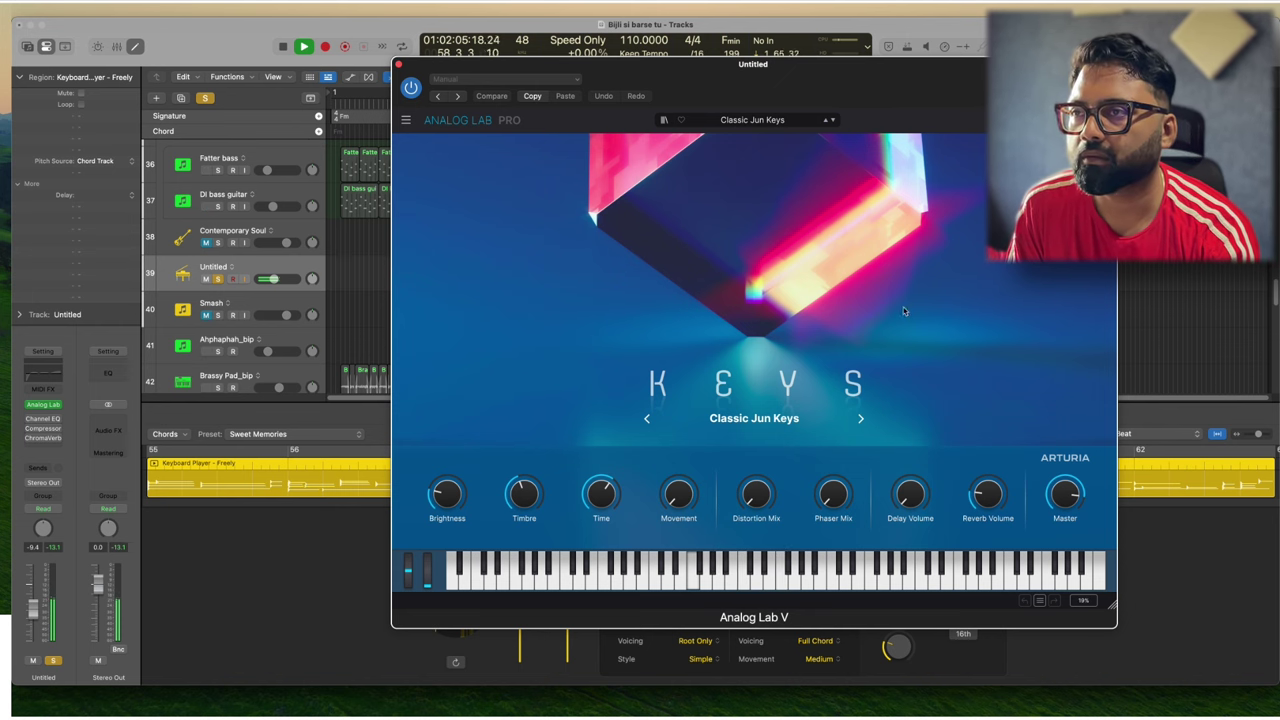
pyautogui.moveTo(881, 88); pyautogui.dragTo(945, 218)
pyautogui.press('space')
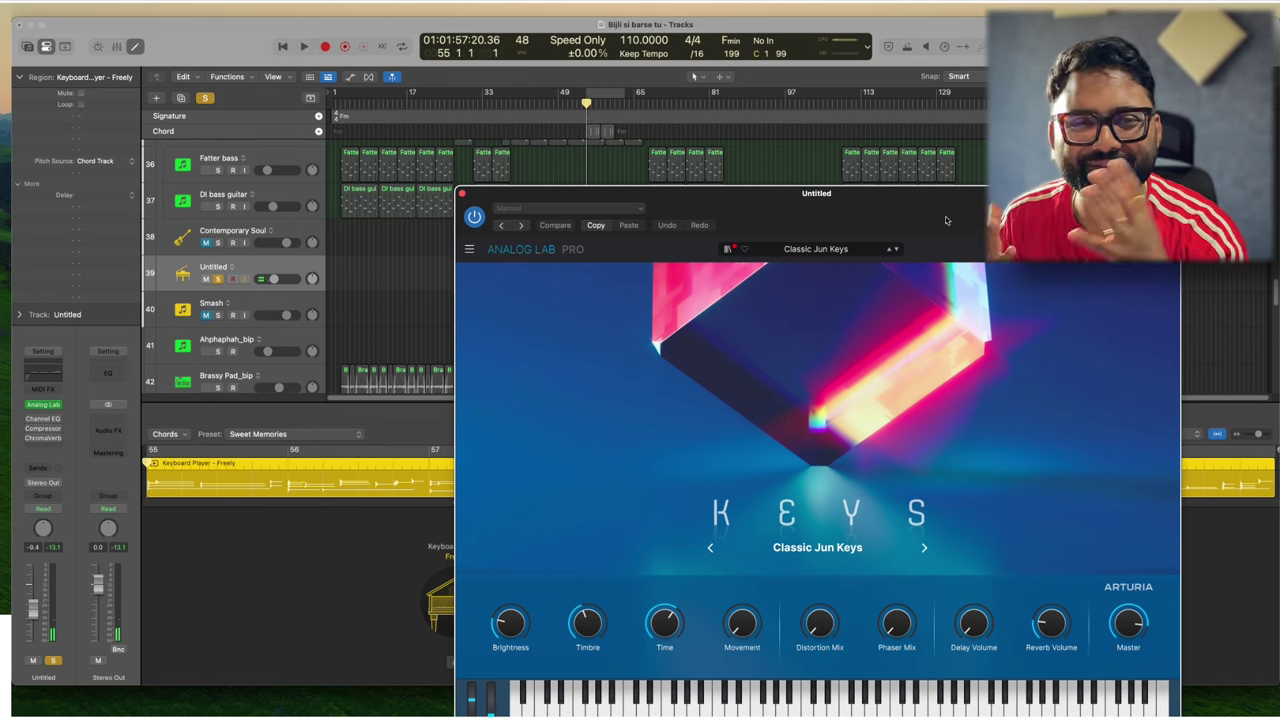
# - Reposition the Analog Lab V window and hide the Session Player editor to show more of the track list
pyautogui.moveTo(945, 216); pyautogui.dragTo(907, 142)
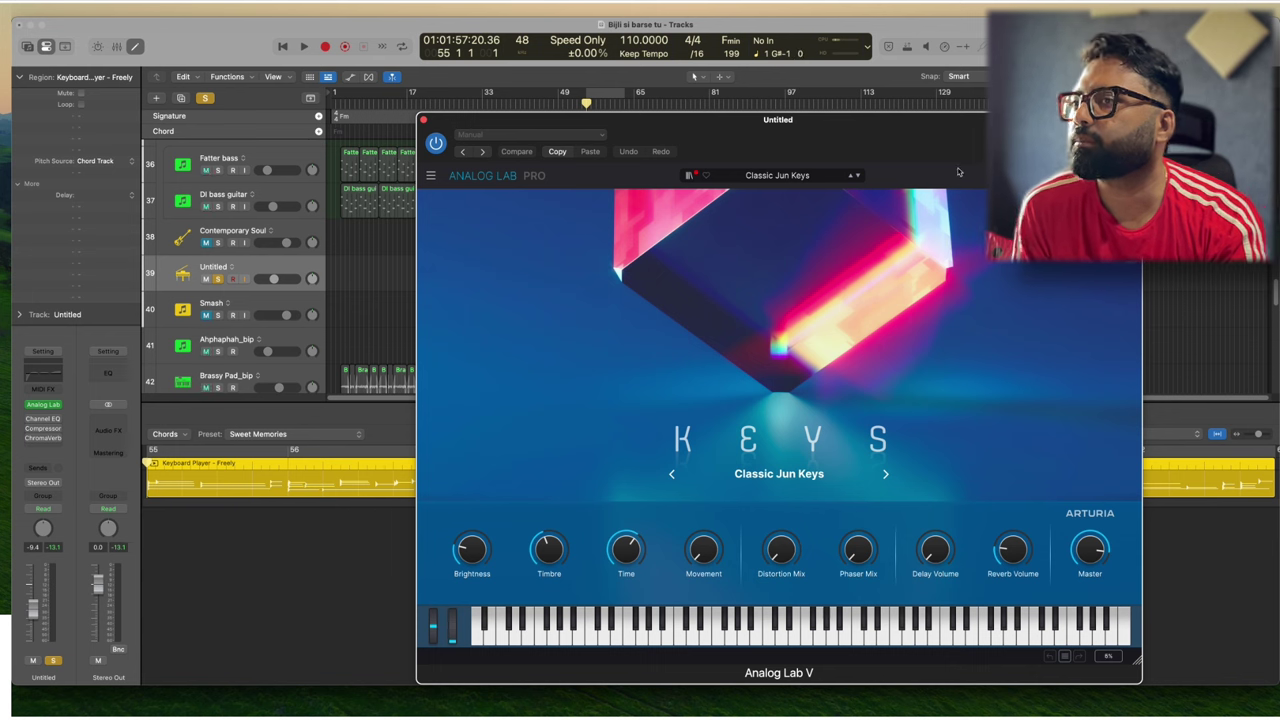
pyautogui.moveTo(900, 121); pyautogui.dragTo(853, 93)
pyautogui.press('e')
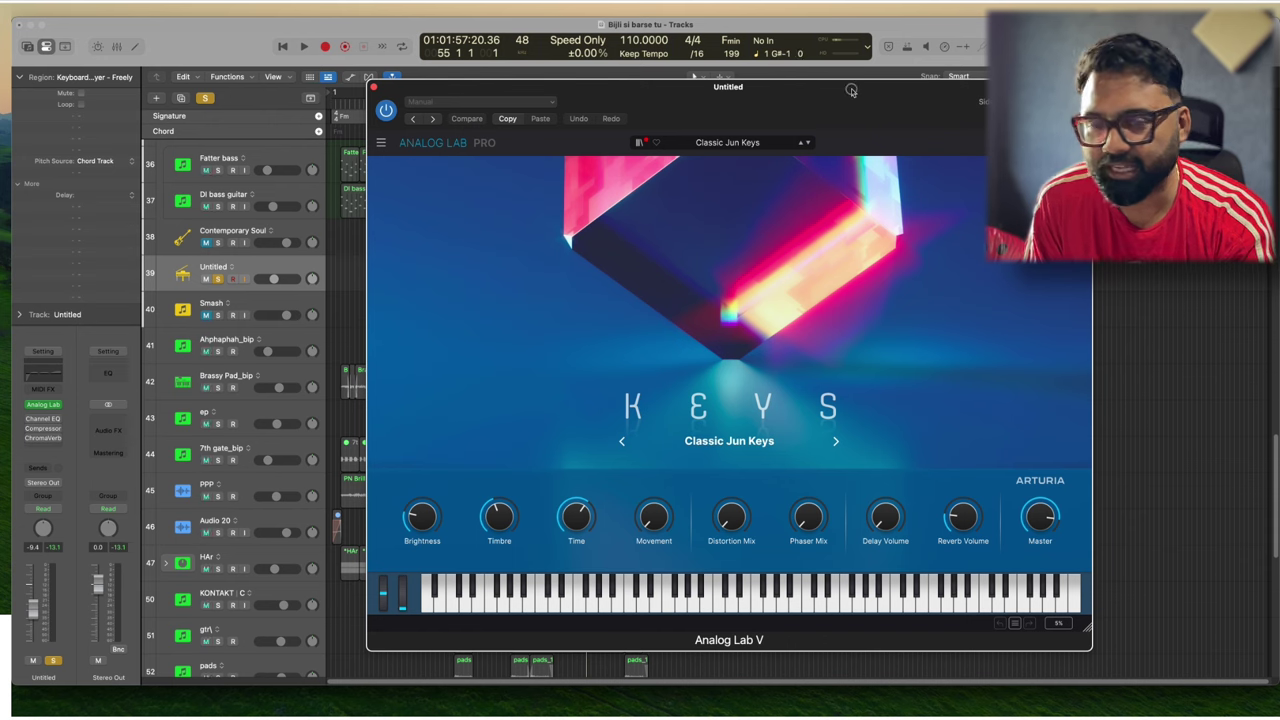
pyautogui.moveTo(851, 90); pyautogui.dragTo(866, 94)
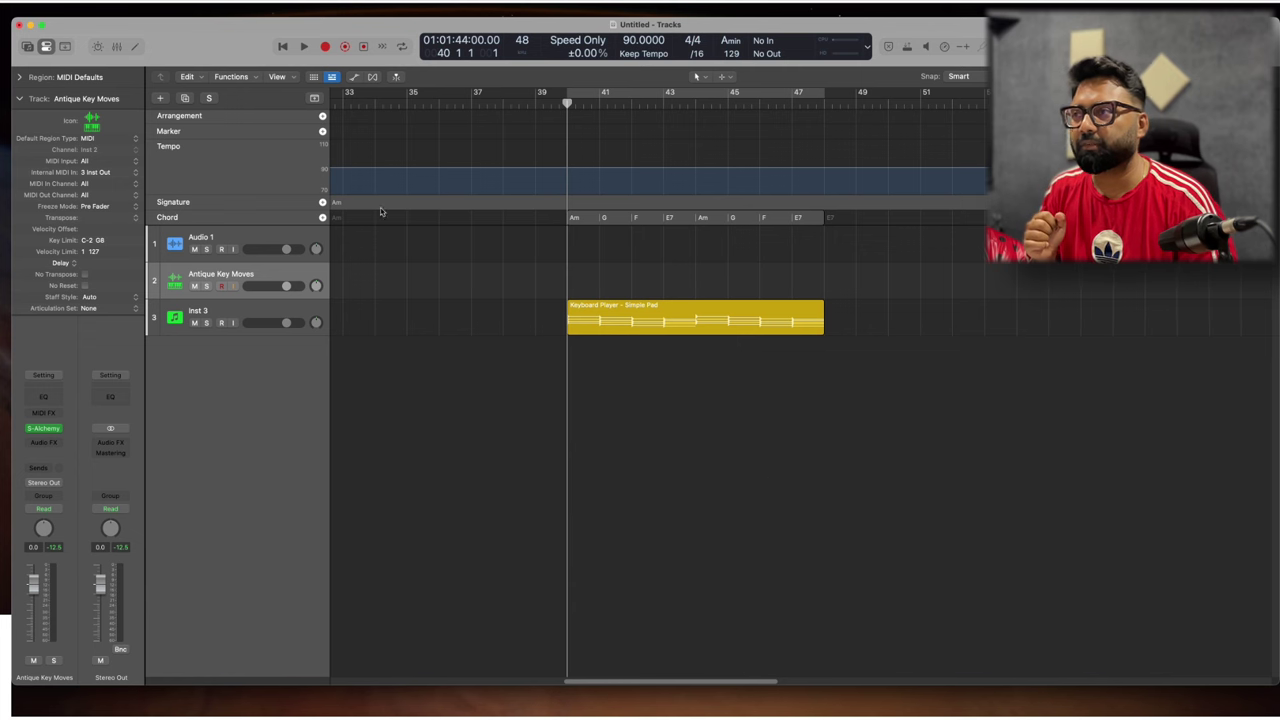
# - Set the project key to A Minor and transpose the Chord track and Session Player regions to follow it
pyautogui.click(295, 220)
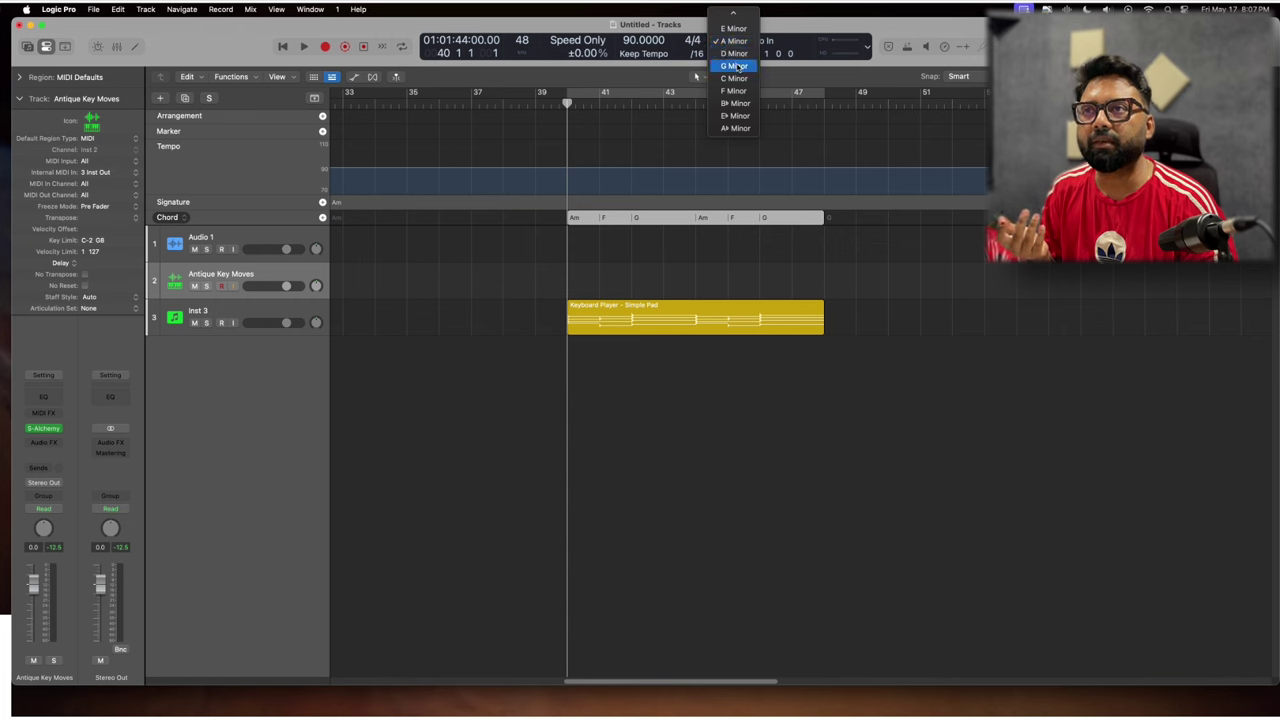
pyautogui.click(736, 42)
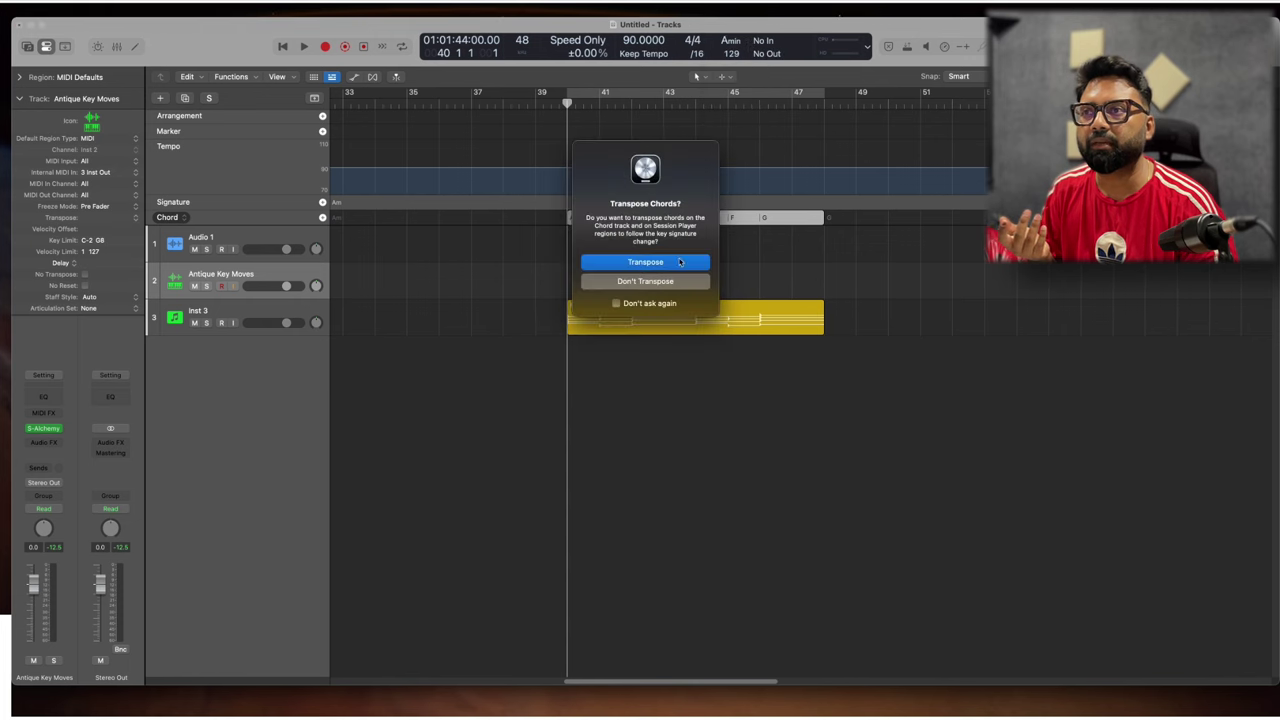
pyautogui.click(672, 265)
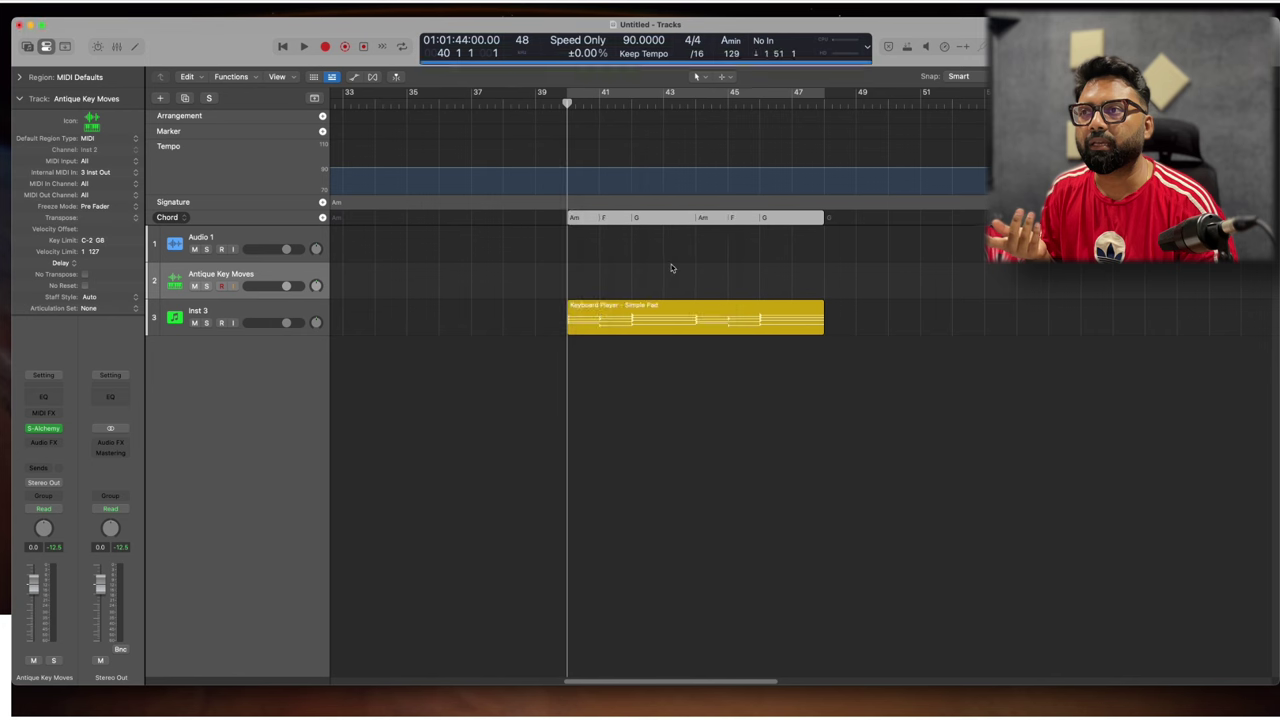
# - Replace the grouped chords on the Chord track with the I - VII - VI - V7 progression
pyautogui.rightClick(701, 218)
pyautogui.moveTo(760, 221)
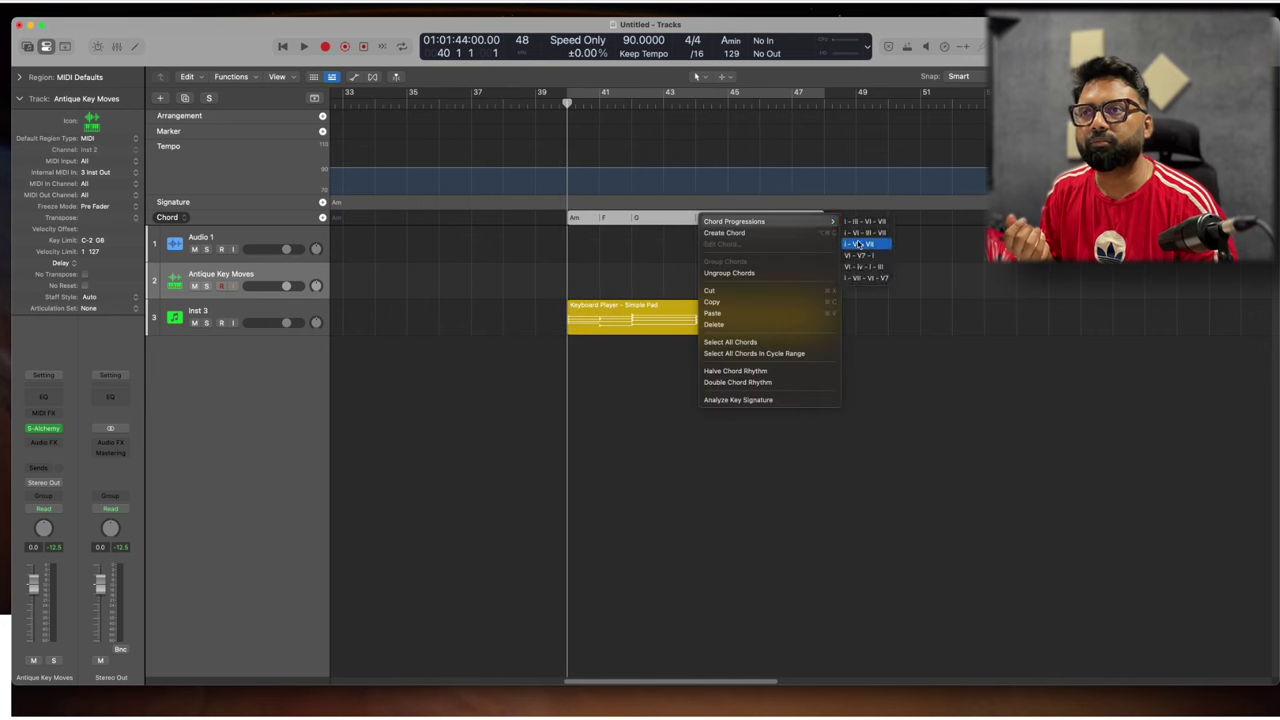
pyautogui.click(866, 278)
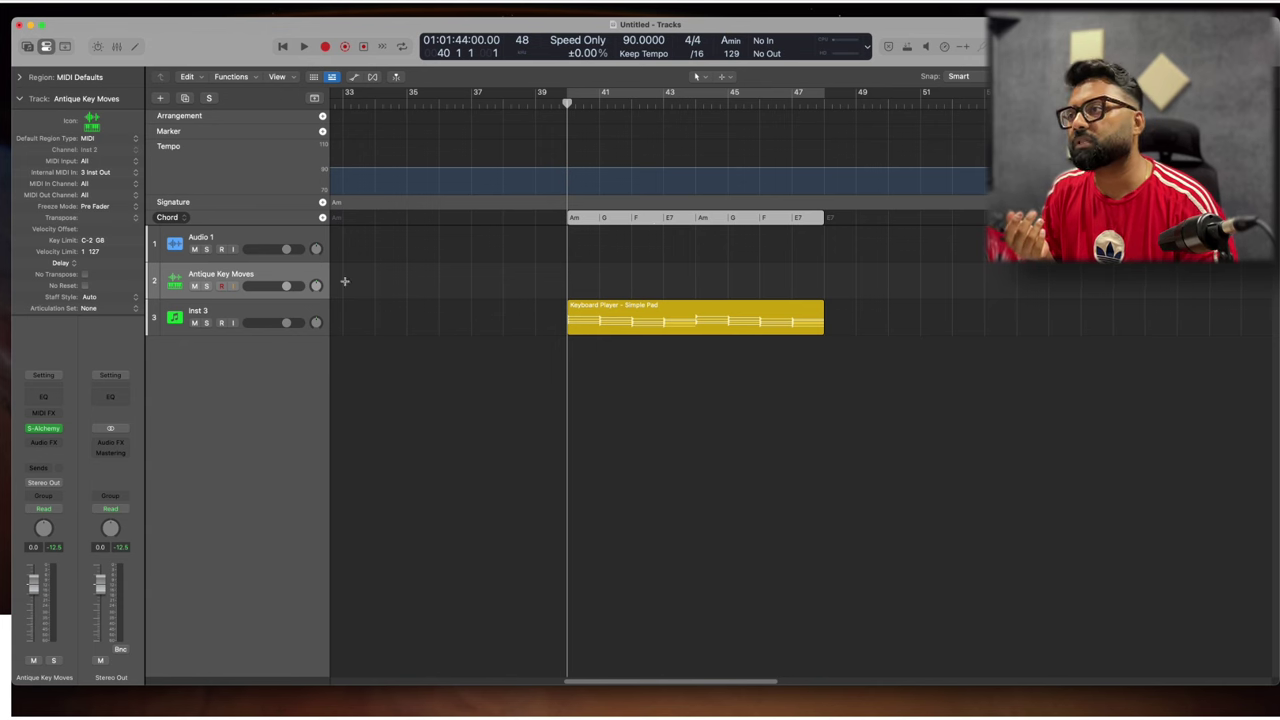
# - Delete the Keyboard Player region on the Inst 3 track and create a new Session Player region there at bar 40
pyautogui.click(294, 310)
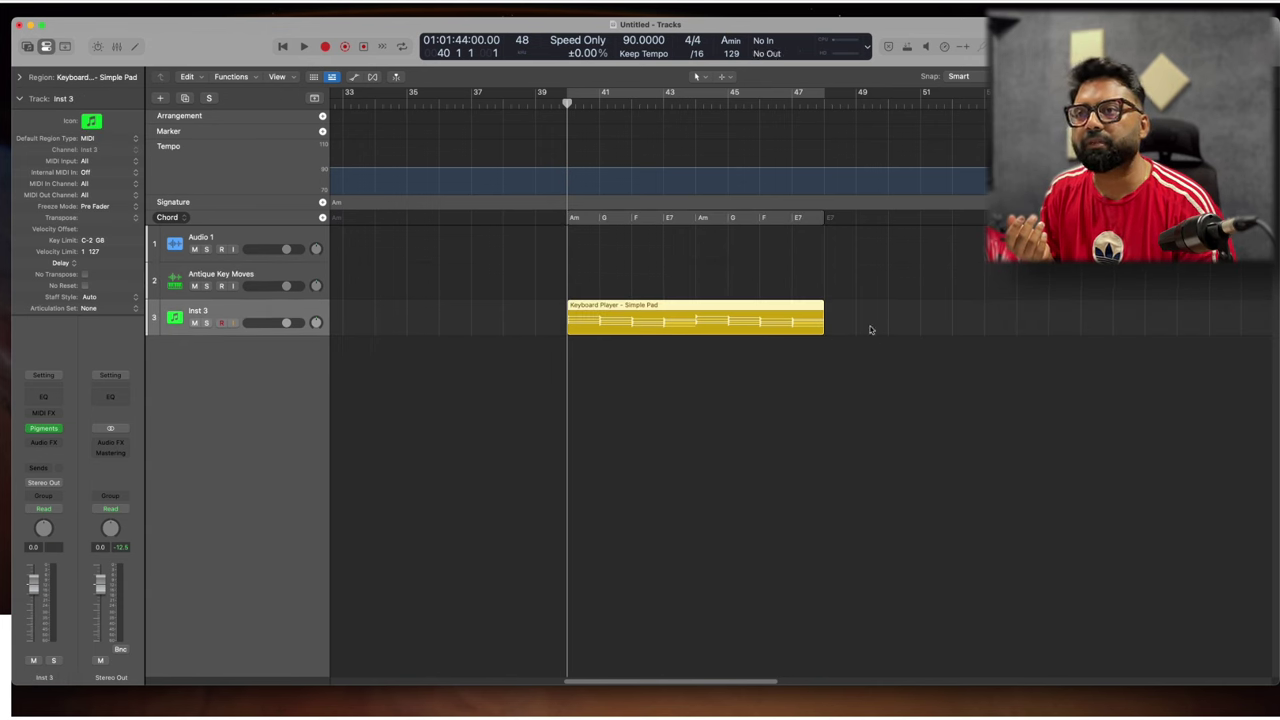
pyautogui.press('Delete')
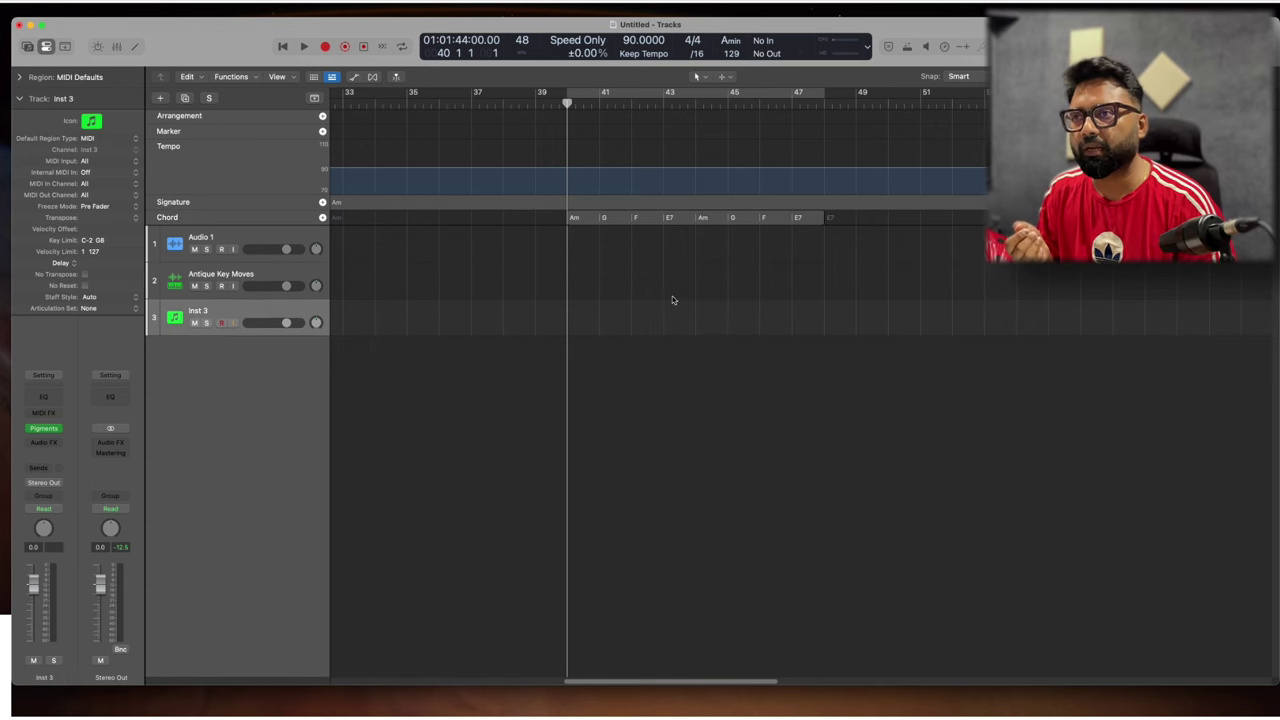
pyautogui.rightClick(577, 310)
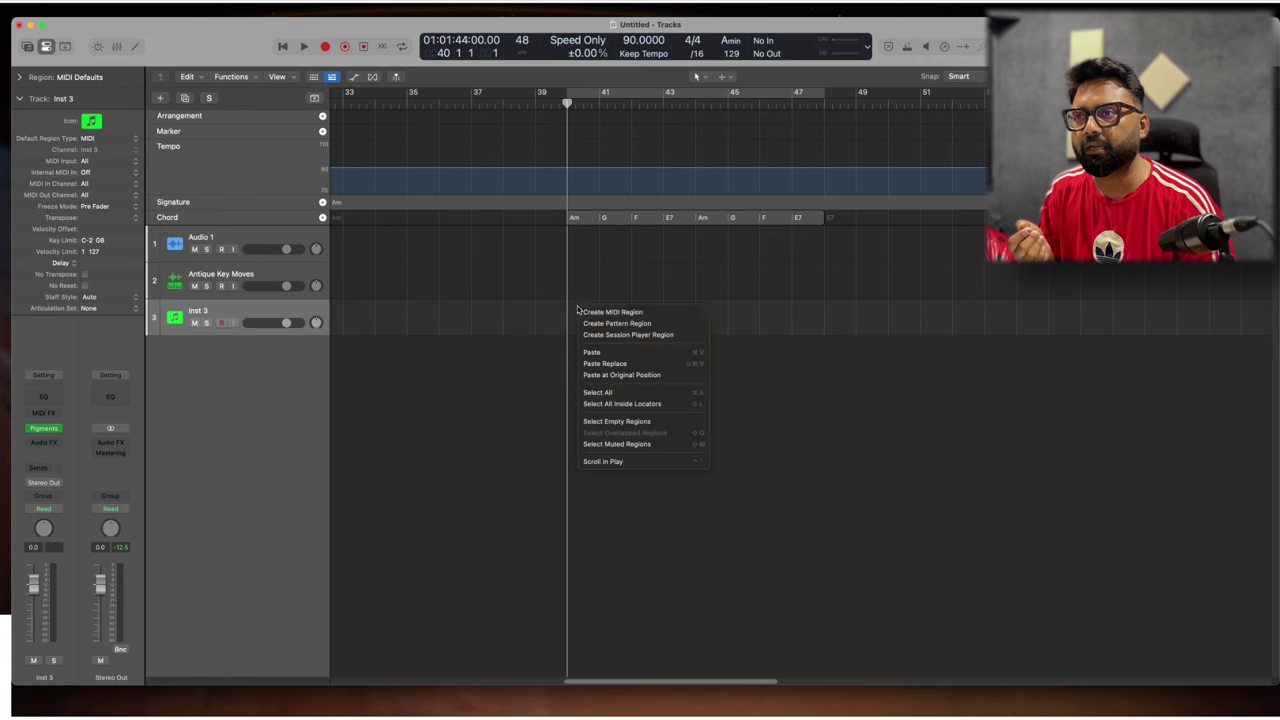
pyautogui.click(647, 335)
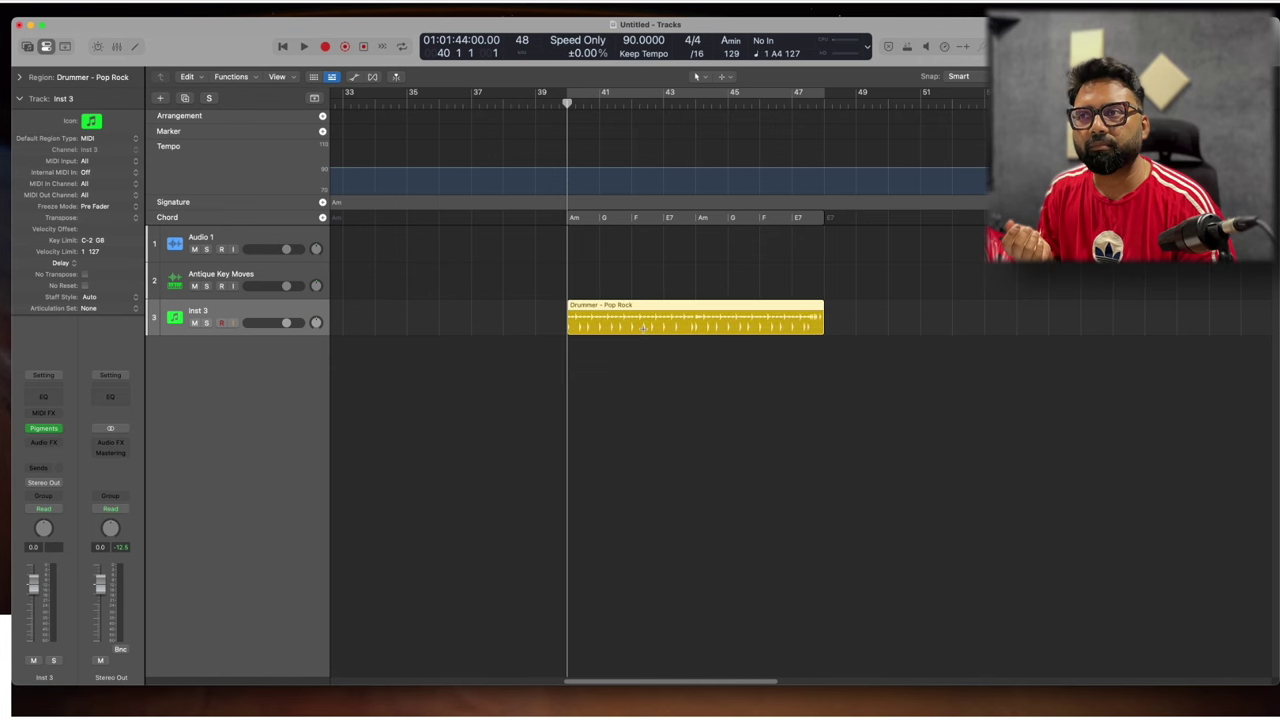
# - Change the new Session Player region on Inst 3 to a Keyboard Player with the Simple Pad style
pyautogui.doubleClick(733, 316)
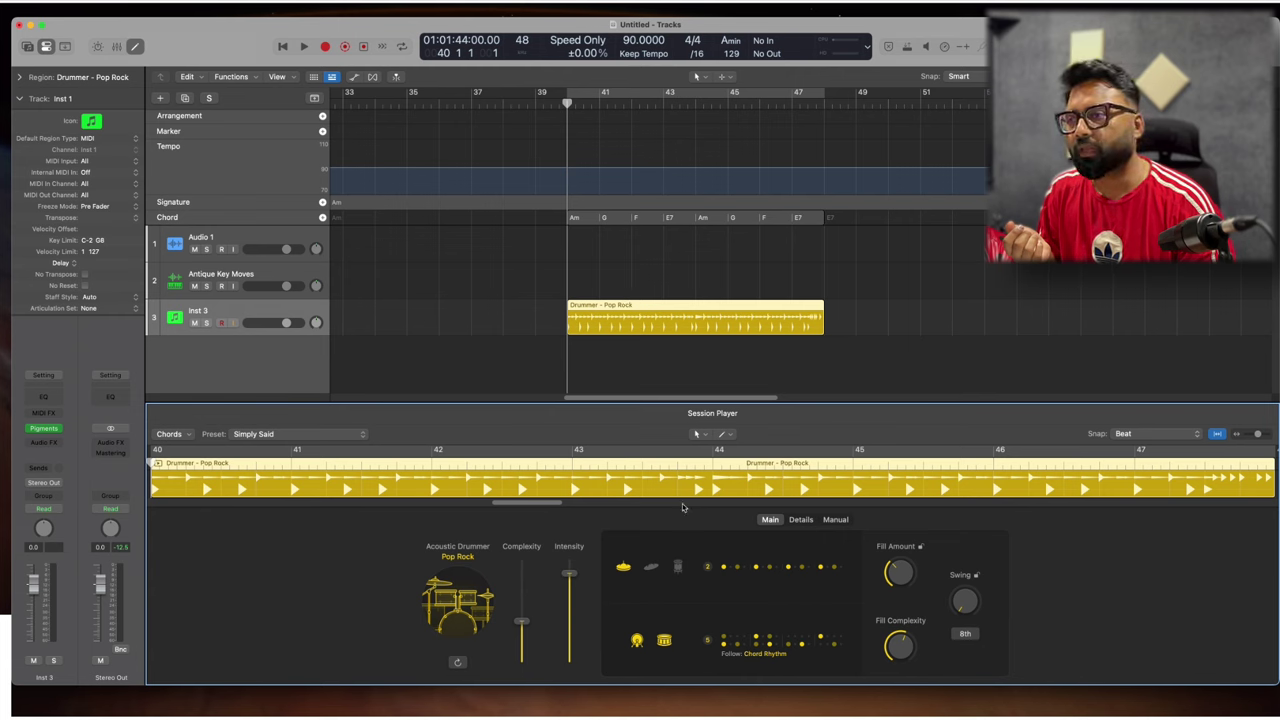
pyautogui.click(458, 557)
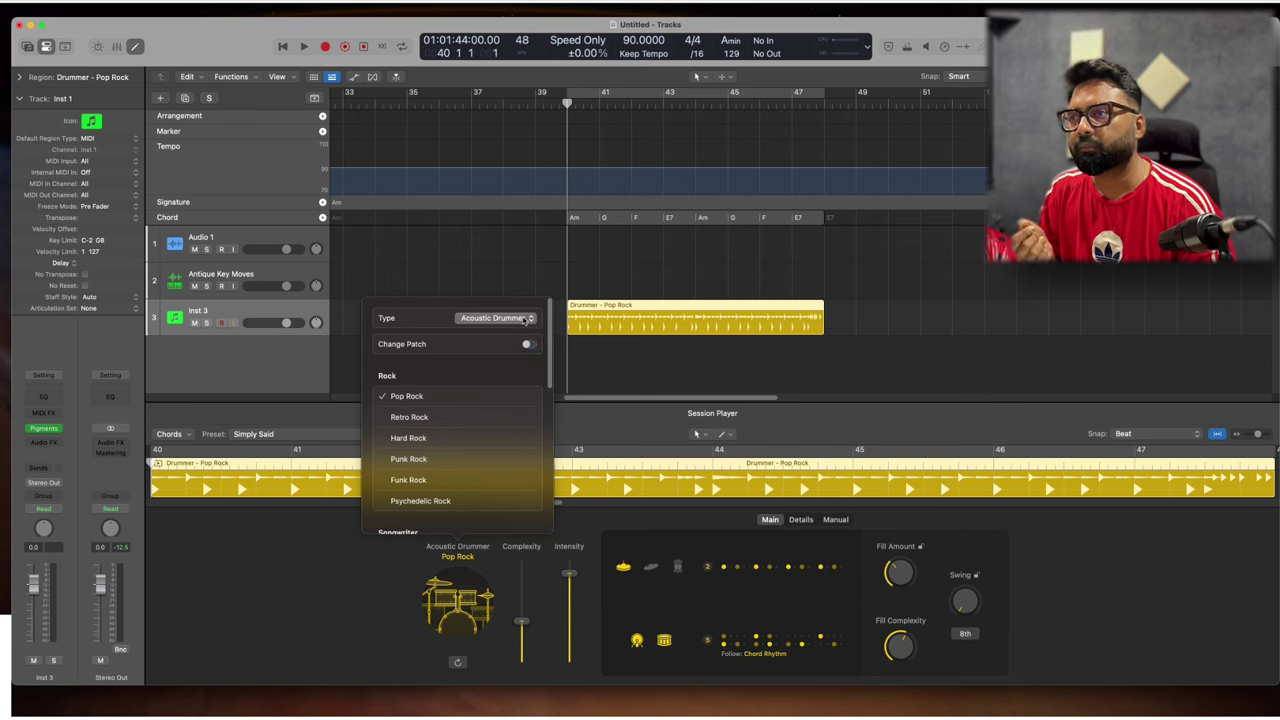
pyautogui.click(524, 319)
pyautogui.click(495, 367)
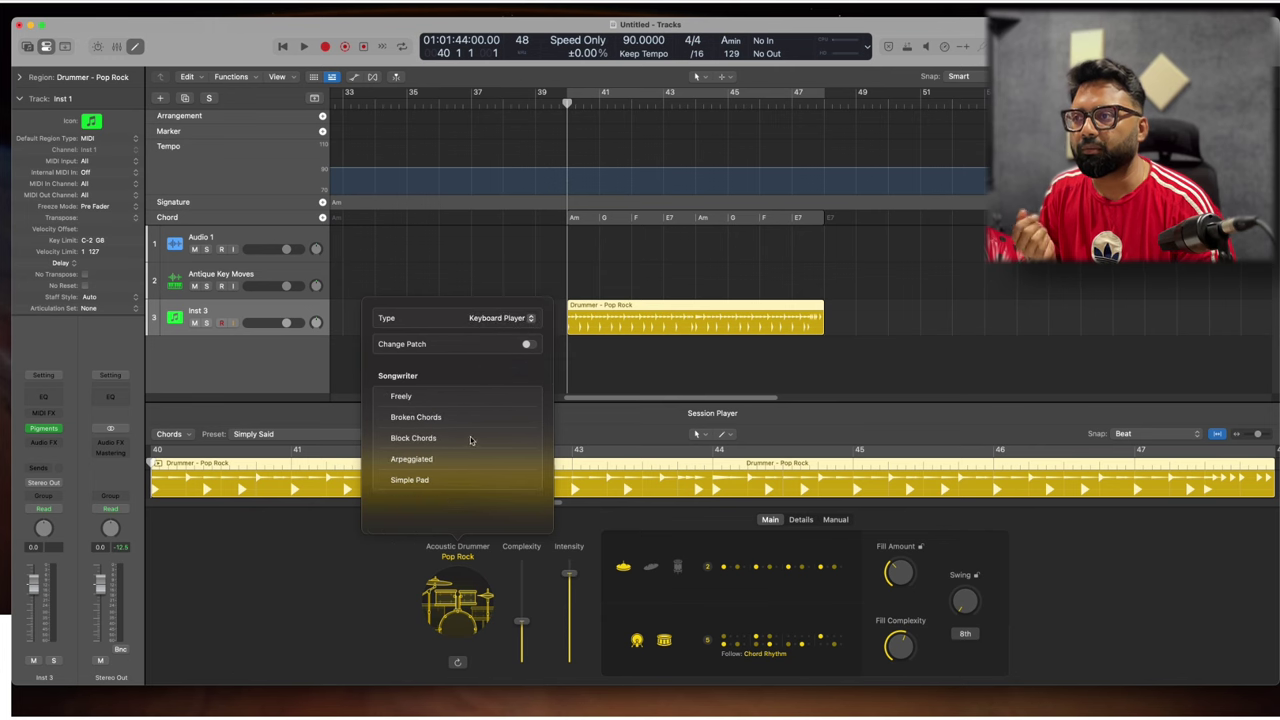
pyautogui.click(438, 482)
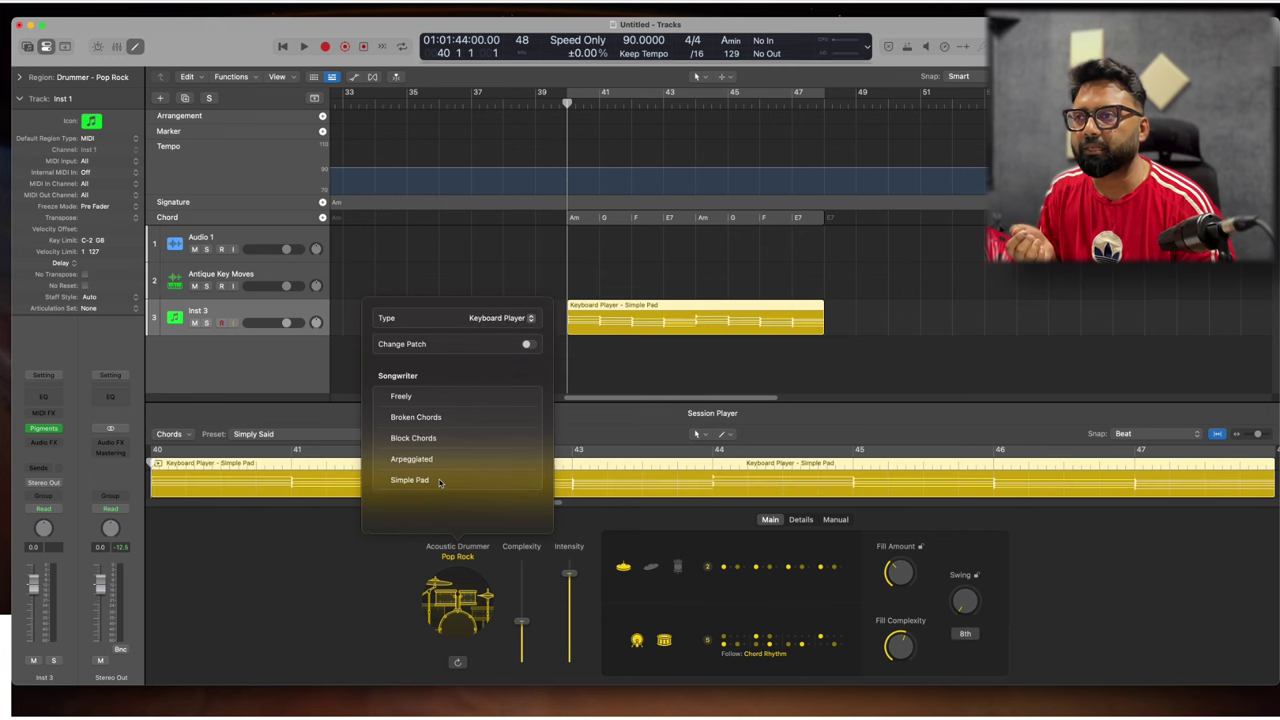
pyautogui.click(692, 366)
pyautogui.click(597, 307)
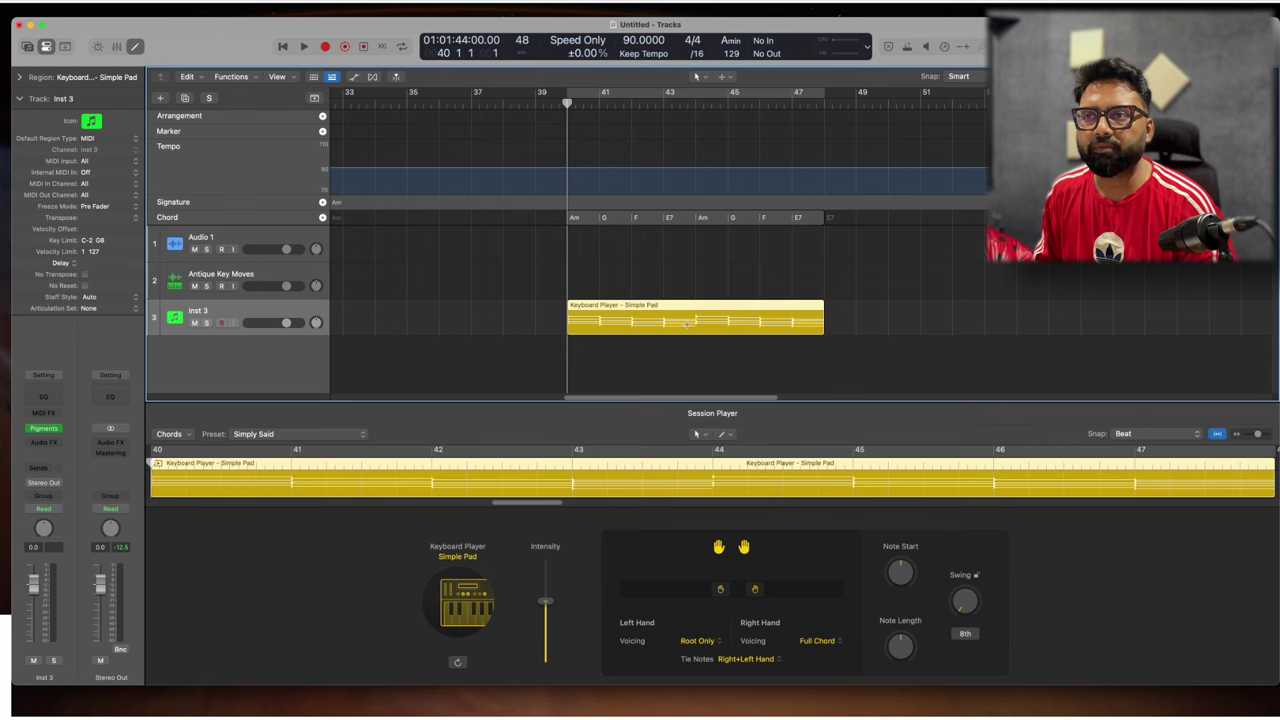
# - Convert the Simple Pad region to a MIDI region, look over its notes, and undo the conversion
pyautogui.rightClick(723, 312)
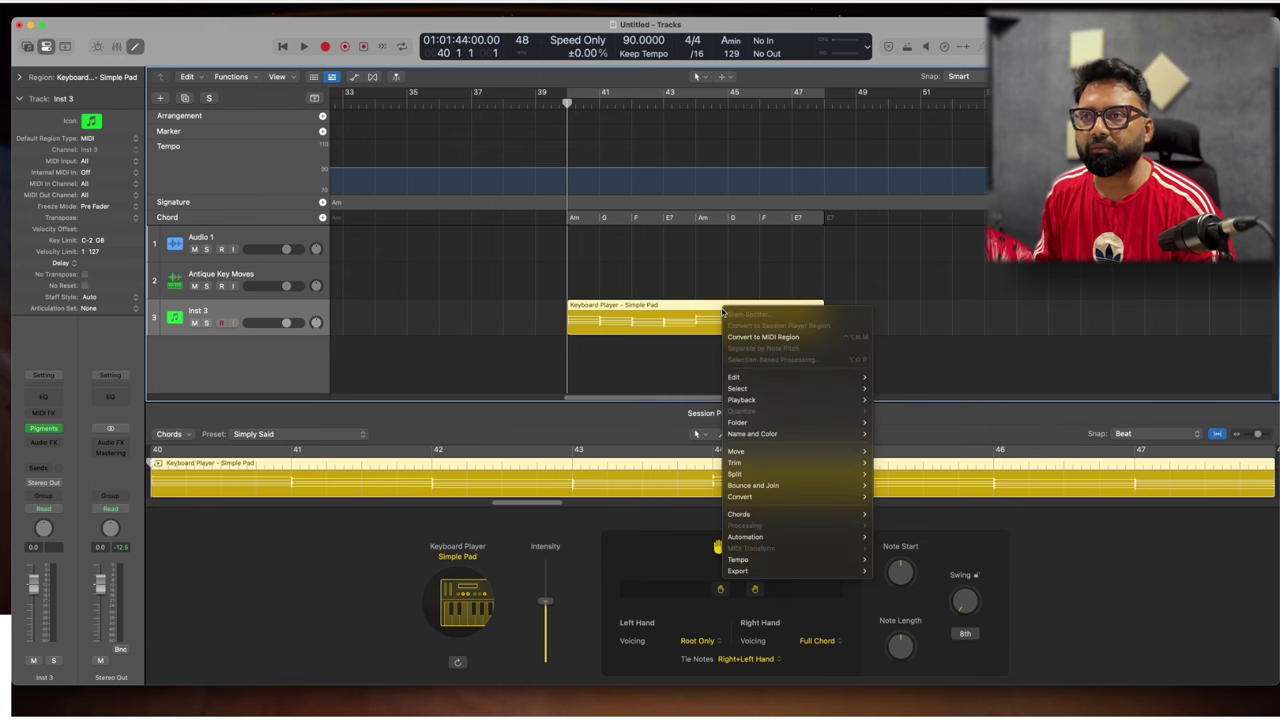
pyautogui.click(808, 338)
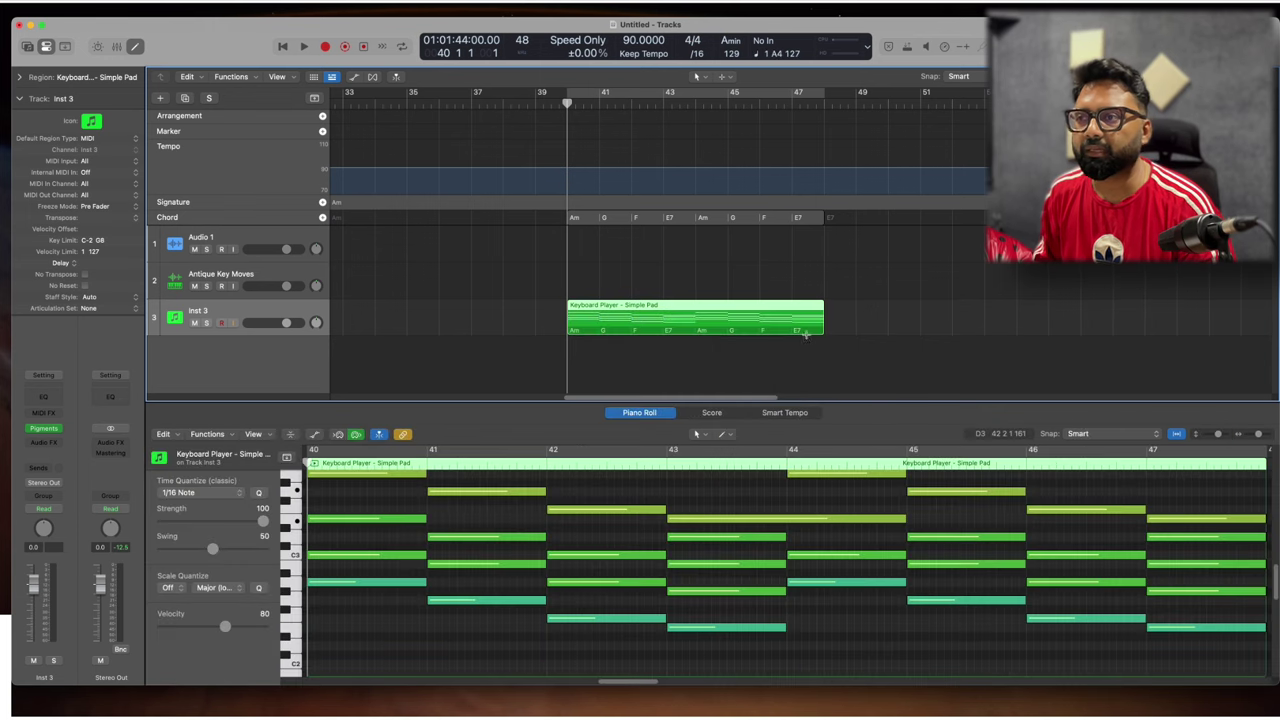
pyautogui.scroll(3, 490, 619)
pyautogui.scroll(1, 490, 619)
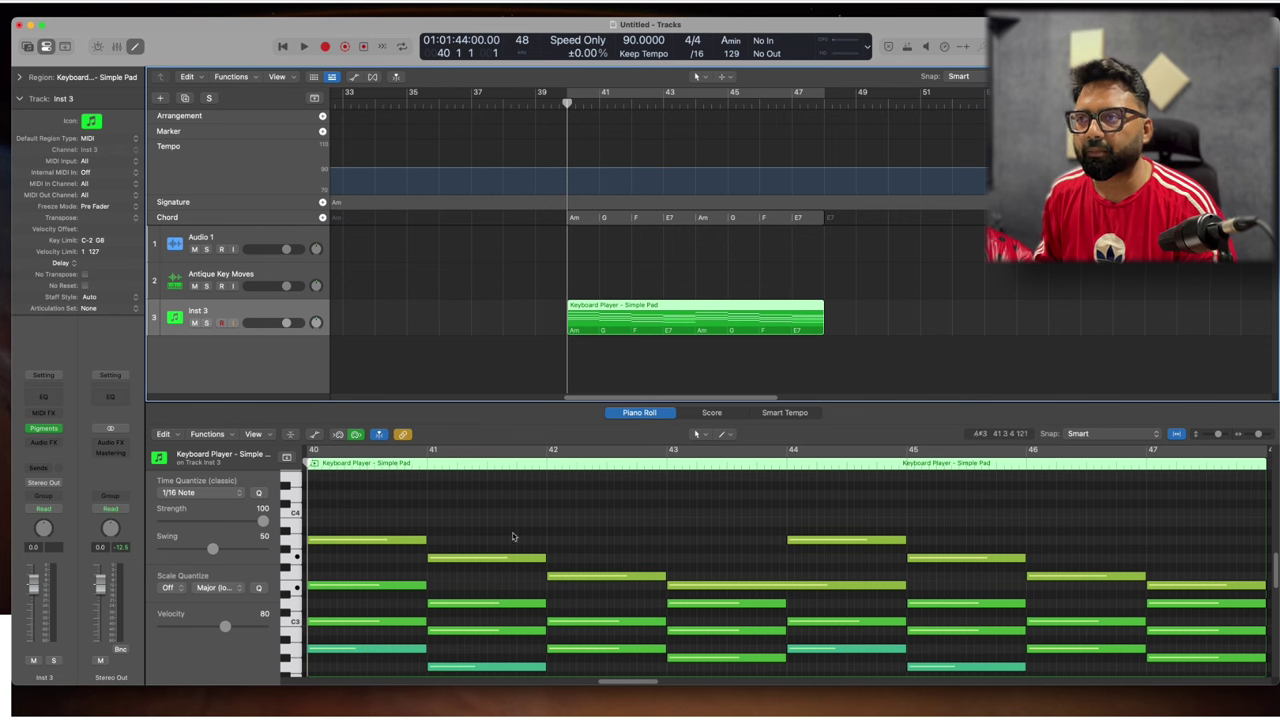
pyautogui.press('super+z')
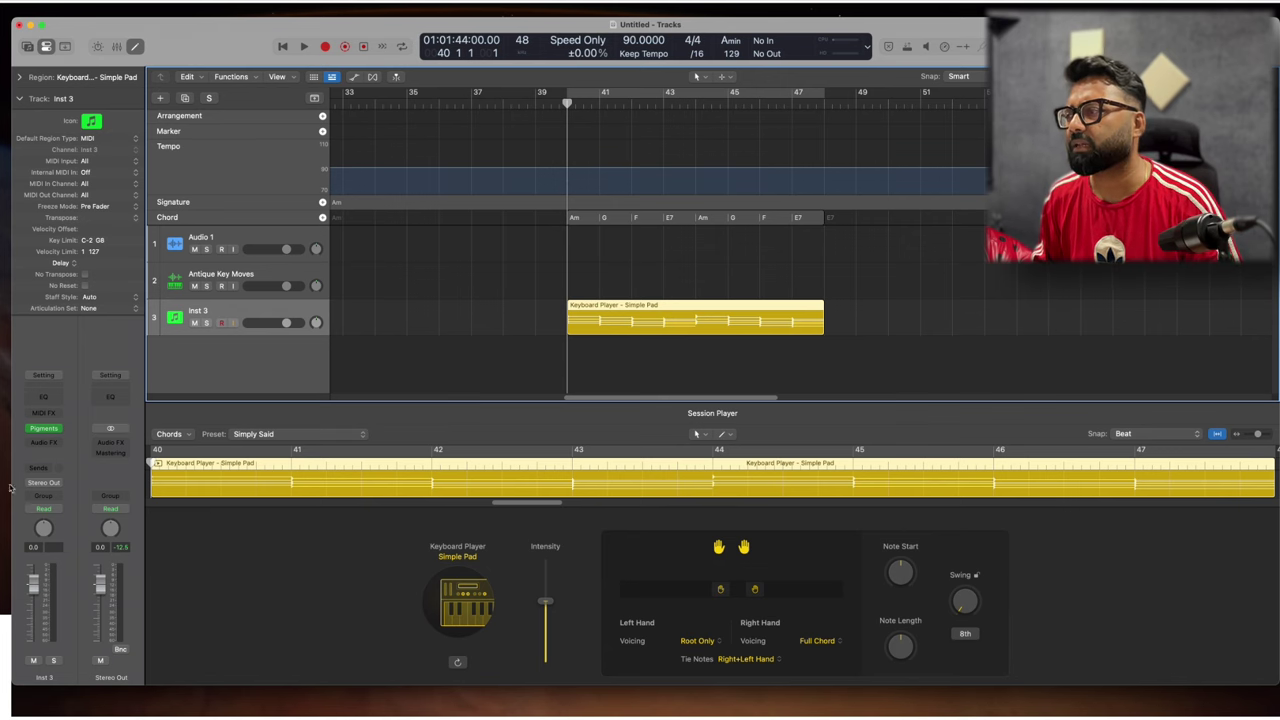
# - Open Inst 3's Pigments instrument, move its window aside, and load the Fulse Ployd preset in its sequencer
pyautogui.click(40, 433)
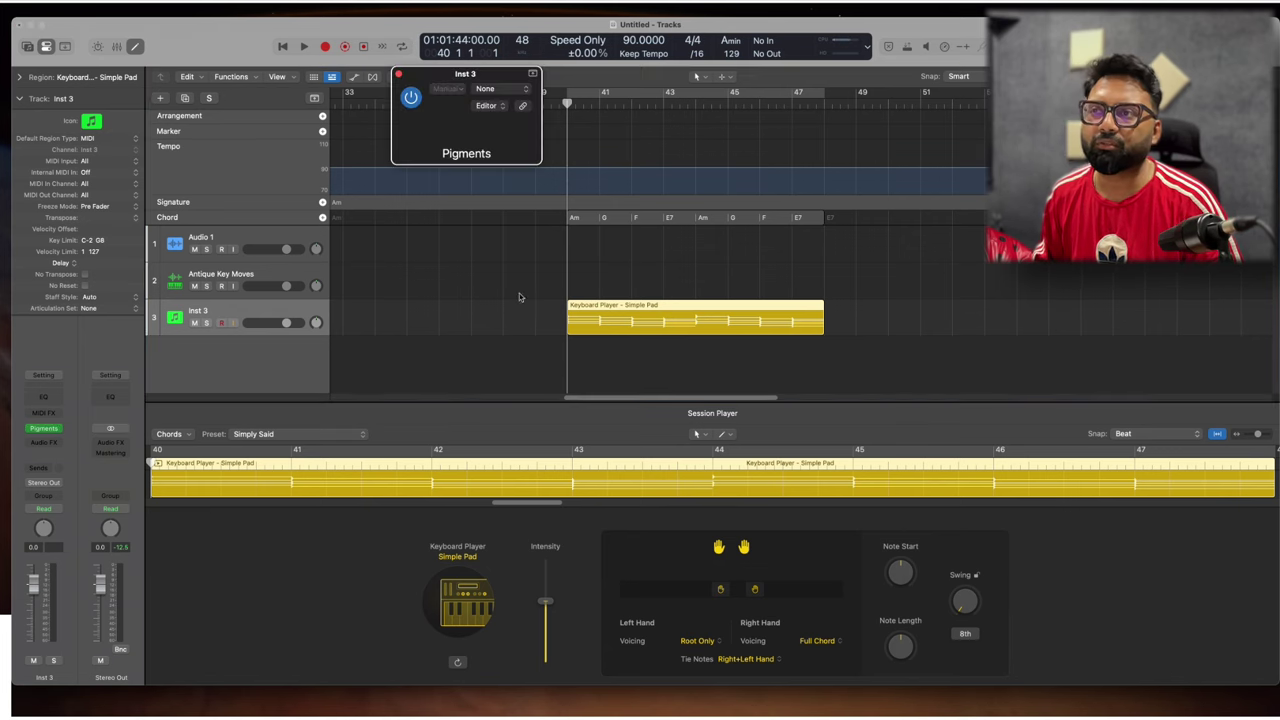
pyautogui.moveTo(924, 76); pyautogui.dragTo(1033, 97)
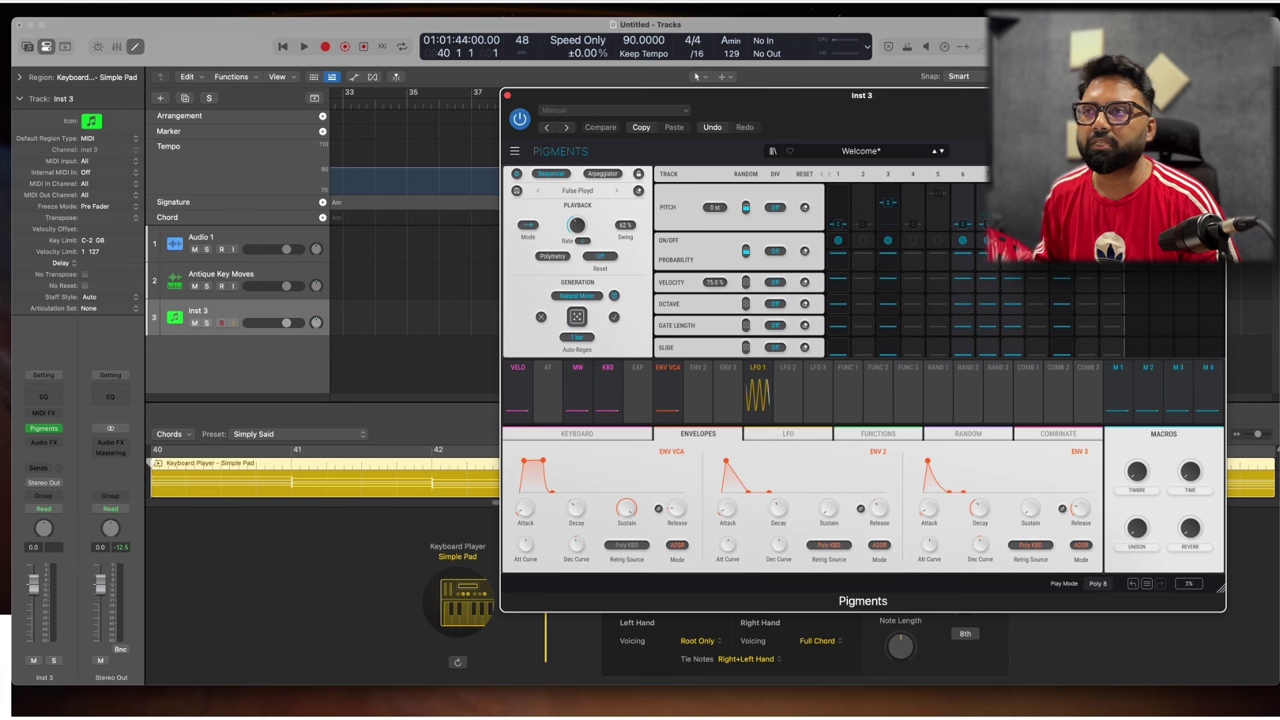
pyautogui.click(577, 192)
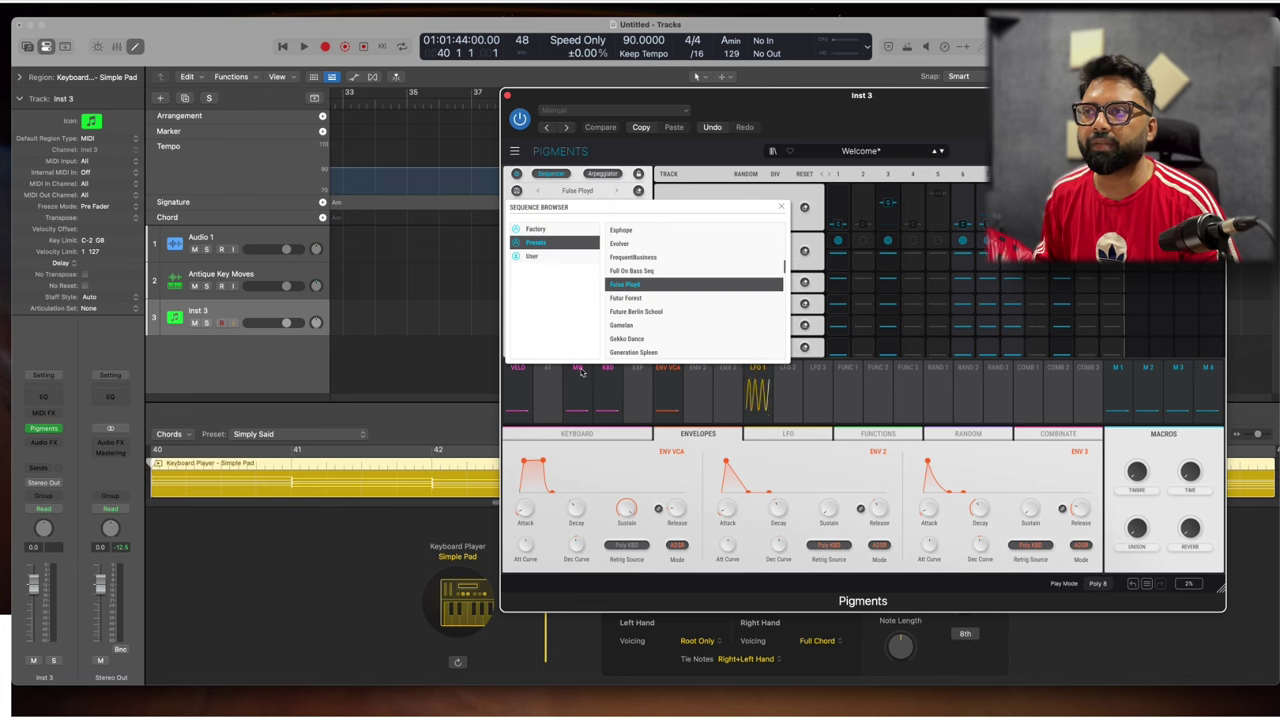
pyautogui.press('Escape')
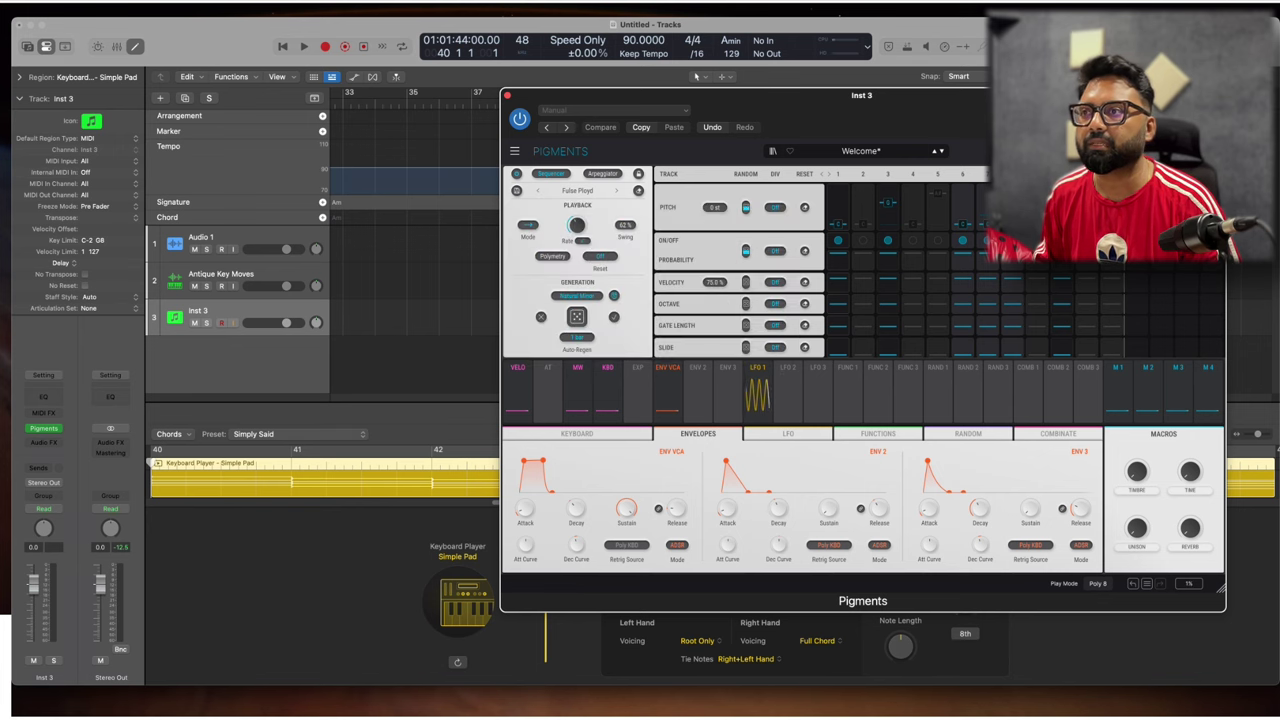
pyautogui.click(577, 317)
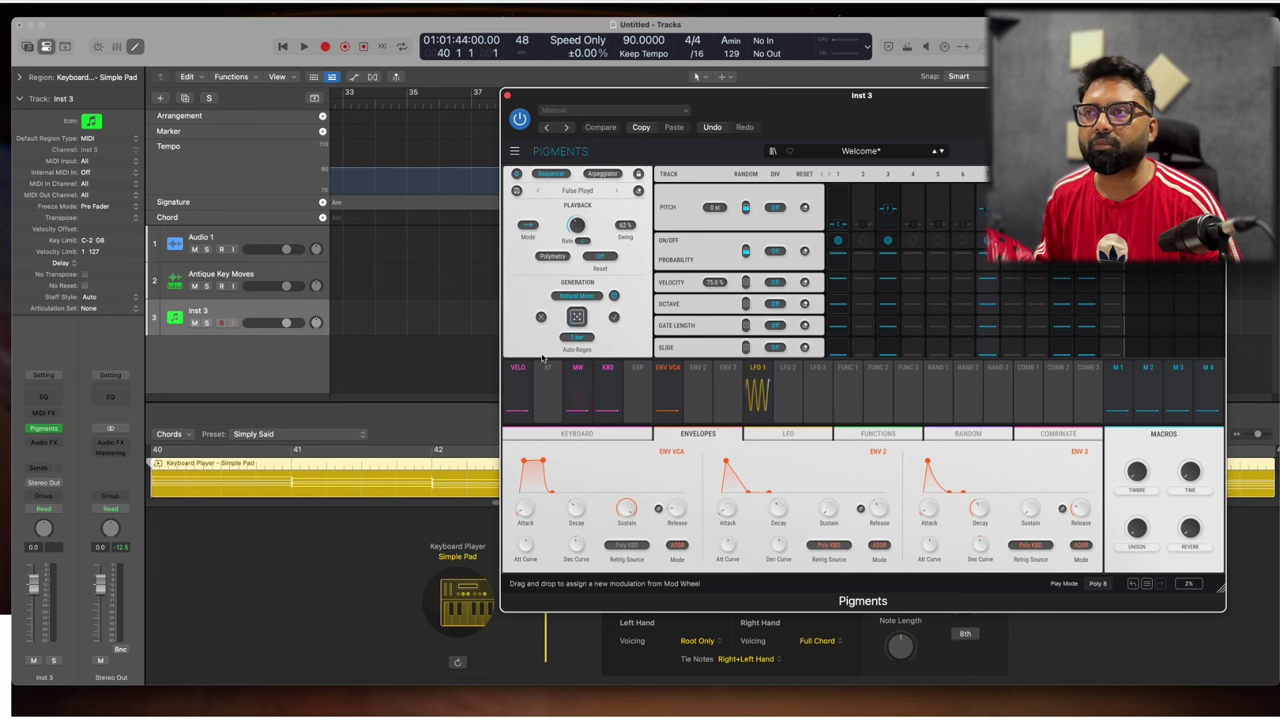
pyautogui.click(594, 191)
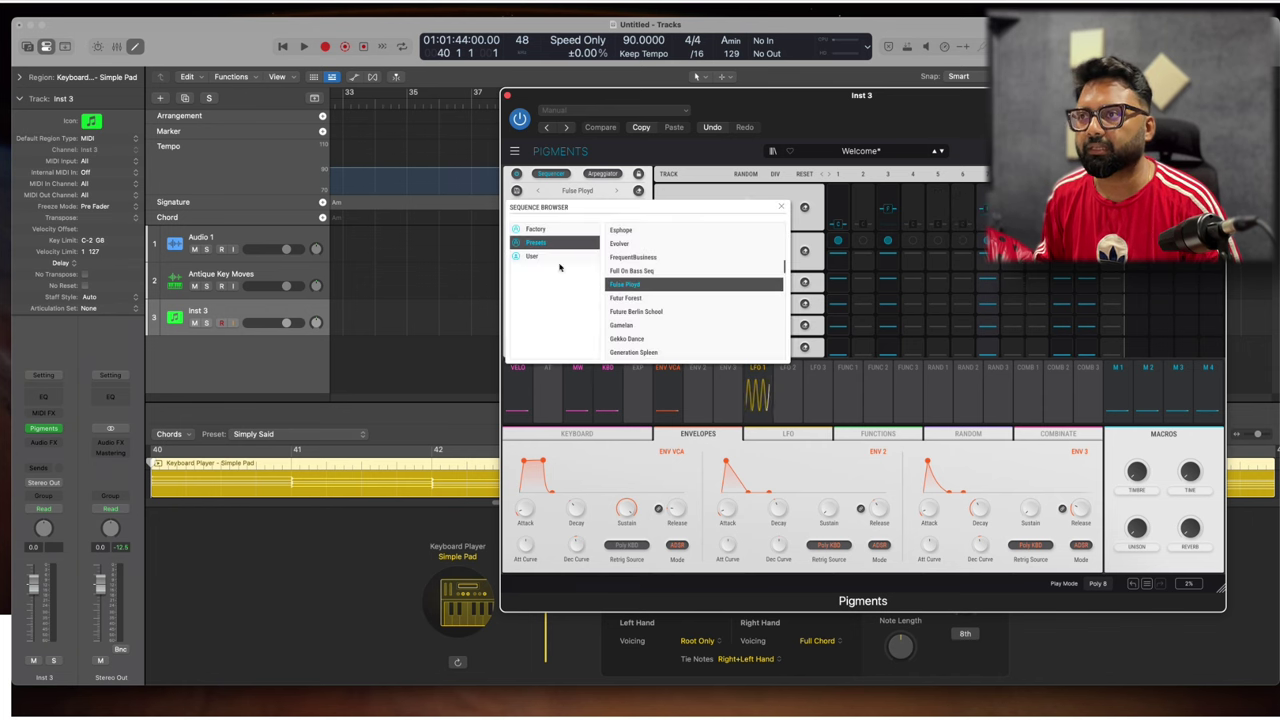
pyautogui.doubleClick(651, 283)
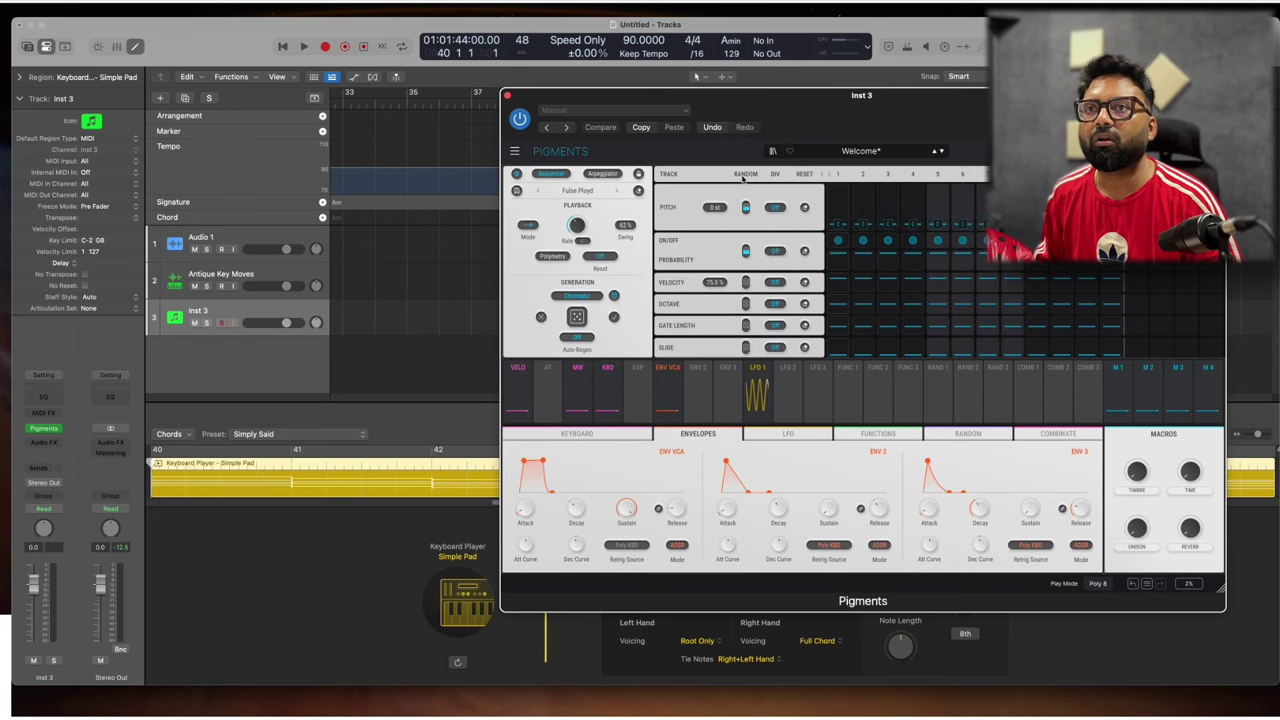
# - Turn on the Engine 1 Wavetable in Pigments and play the Simple Pad region through it
pyautogui.click(1021, 151)
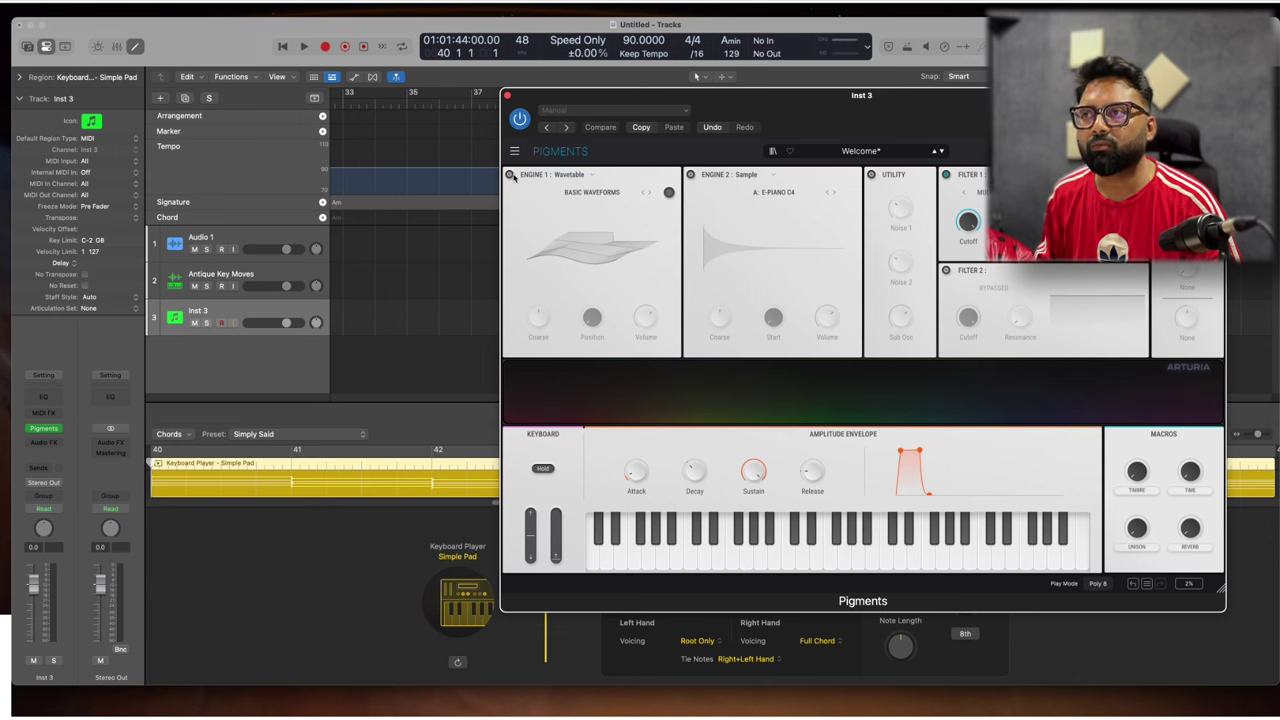
pyautogui.click(510, 175)
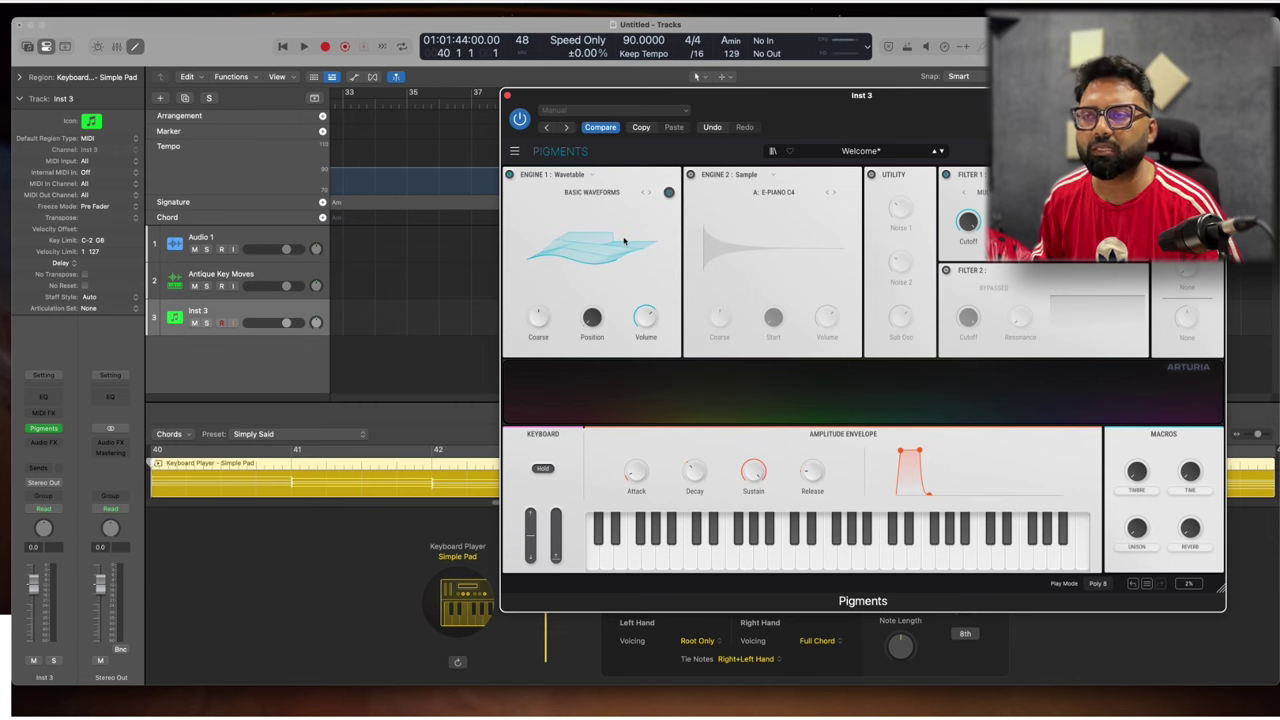
pyautogui.press('space')
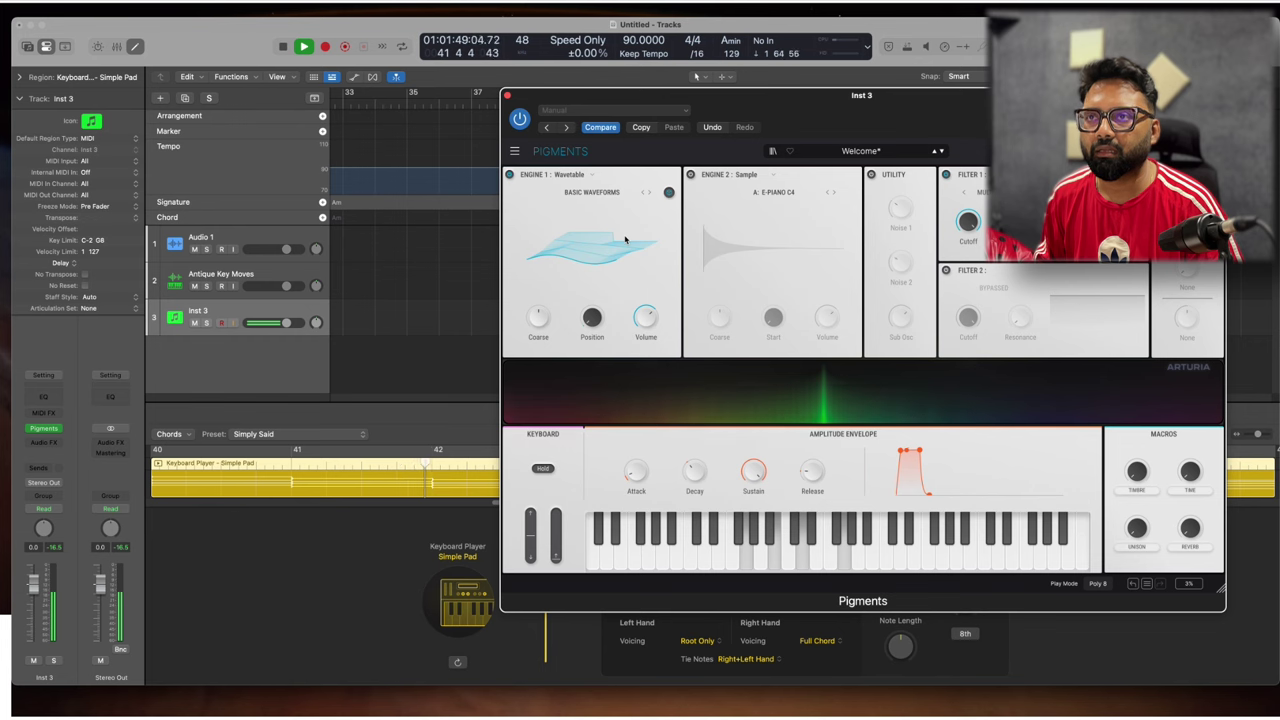
pyautogui.press('space')
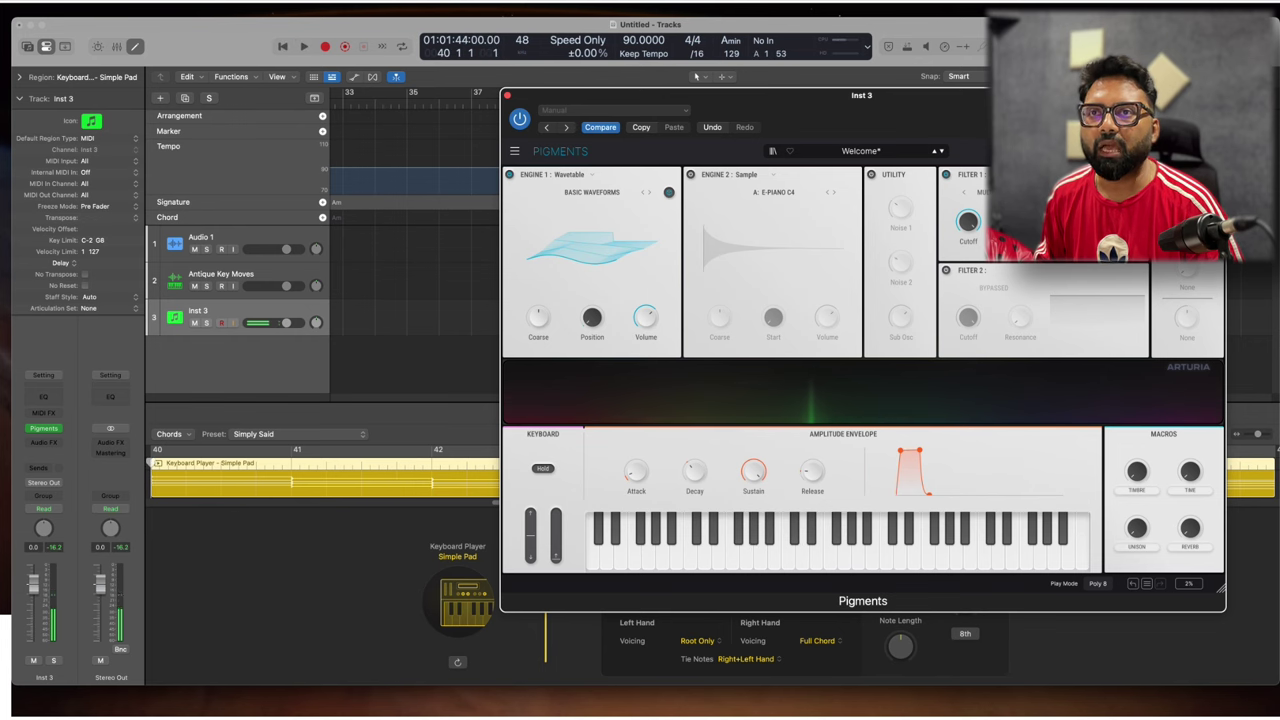
# - Audition the Futur Forest and Future Berlin School presets in Pigments' sequencer, keeping Future Berlin School loaded
pyautogui.click(1112, 151)
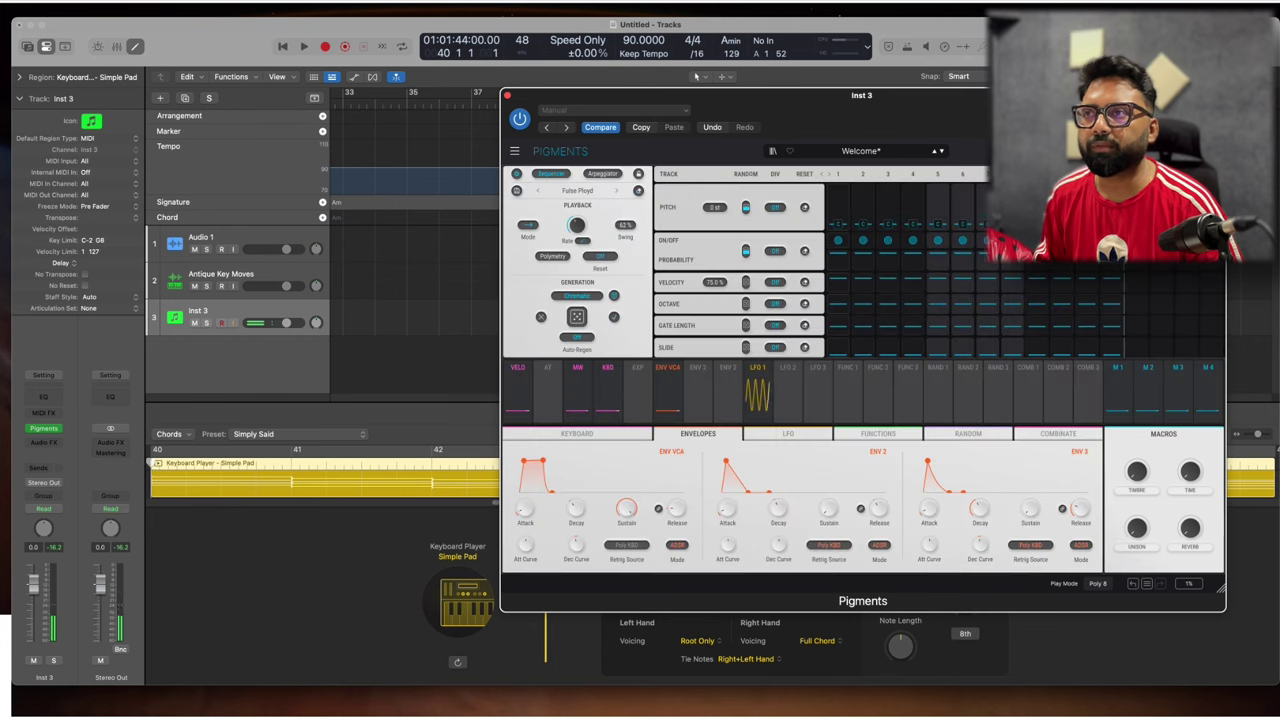
pyautogui.click(617, 191)
pyautogui.press('space')
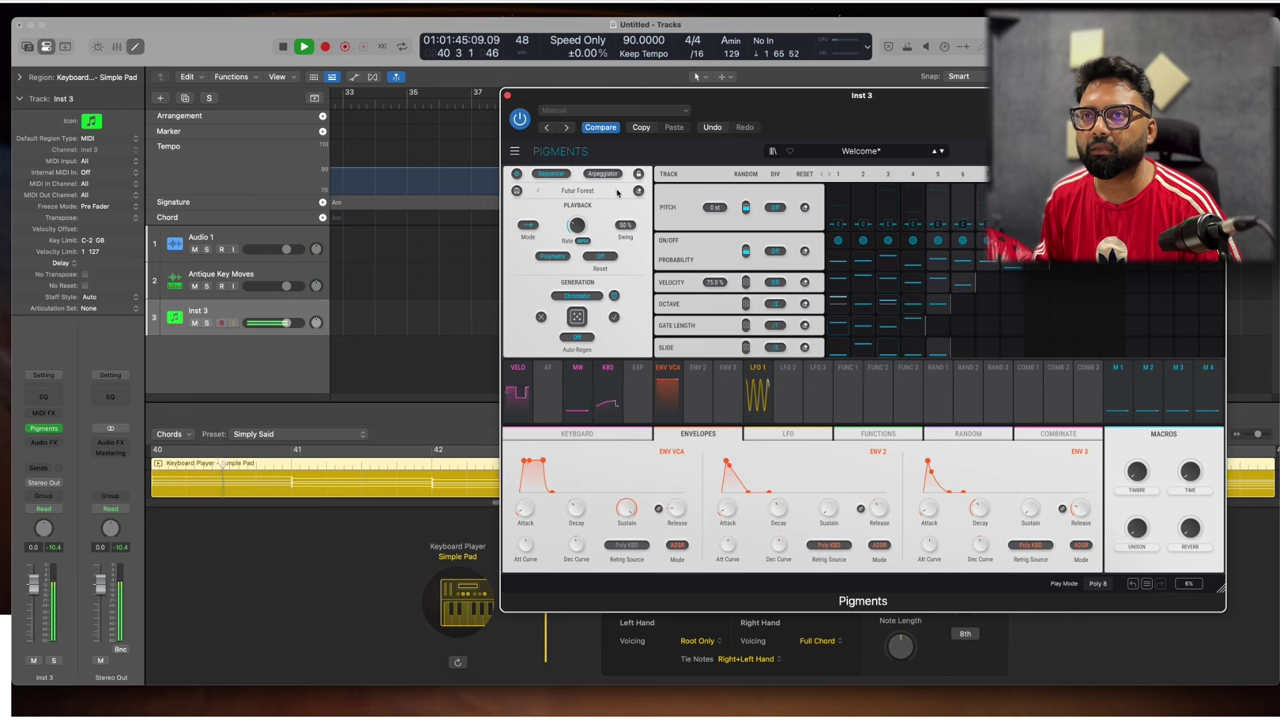
pyautogui.press('space')
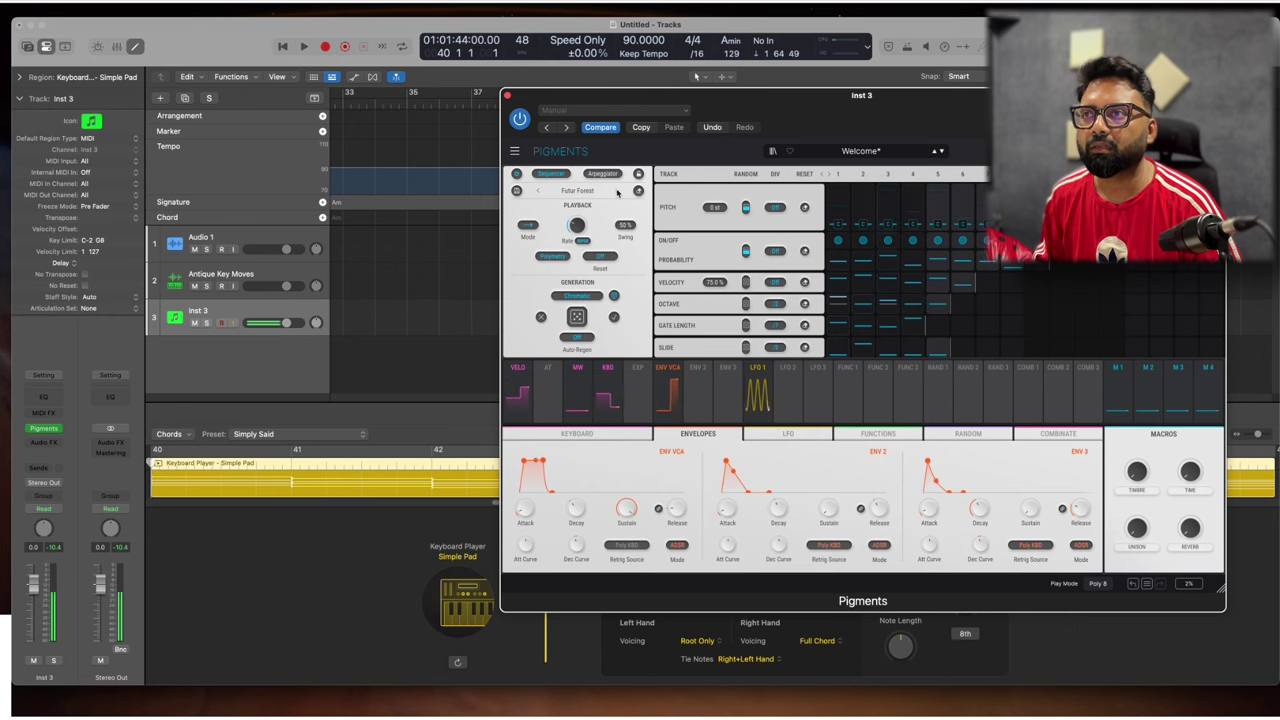
pyautogui.click(617, 191)
pyautogui.press('space')
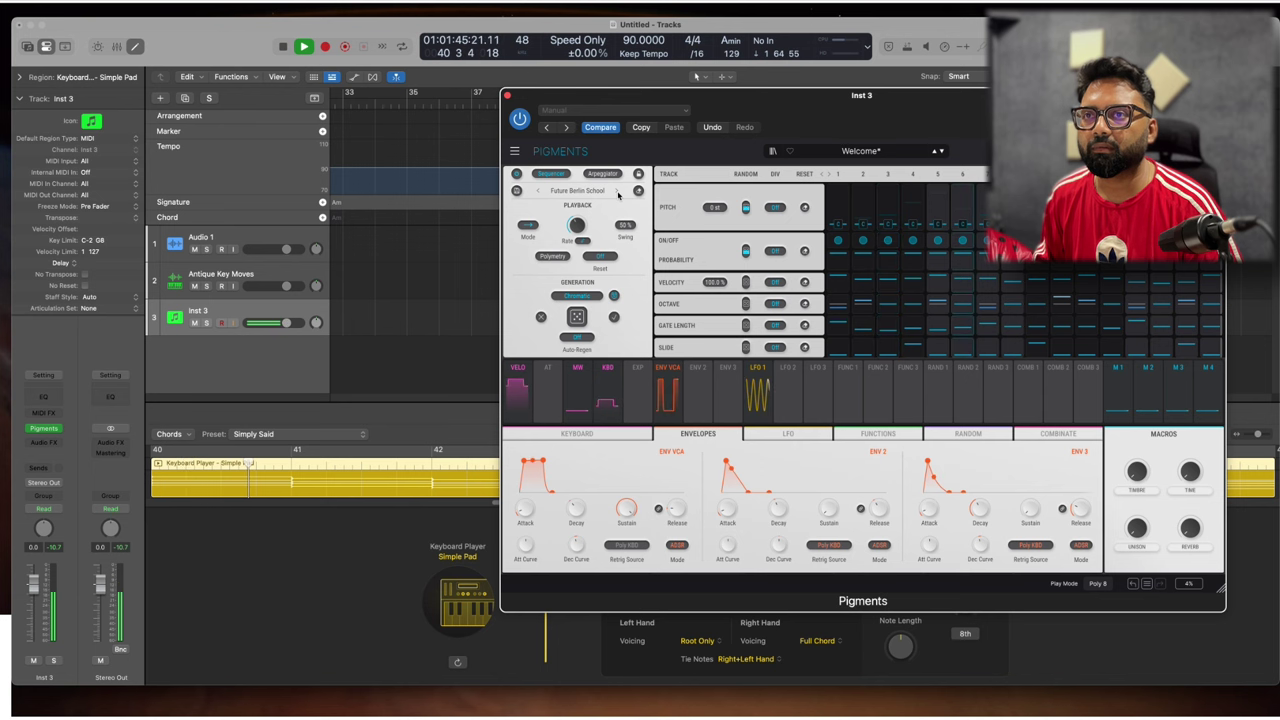
pyautogui.press('space')
# - Switch Pigments to its Play view and move its window below the Simple Pad region
pyautogui.moveTo(966, 120); pyautogui.dragTo(759, 398)
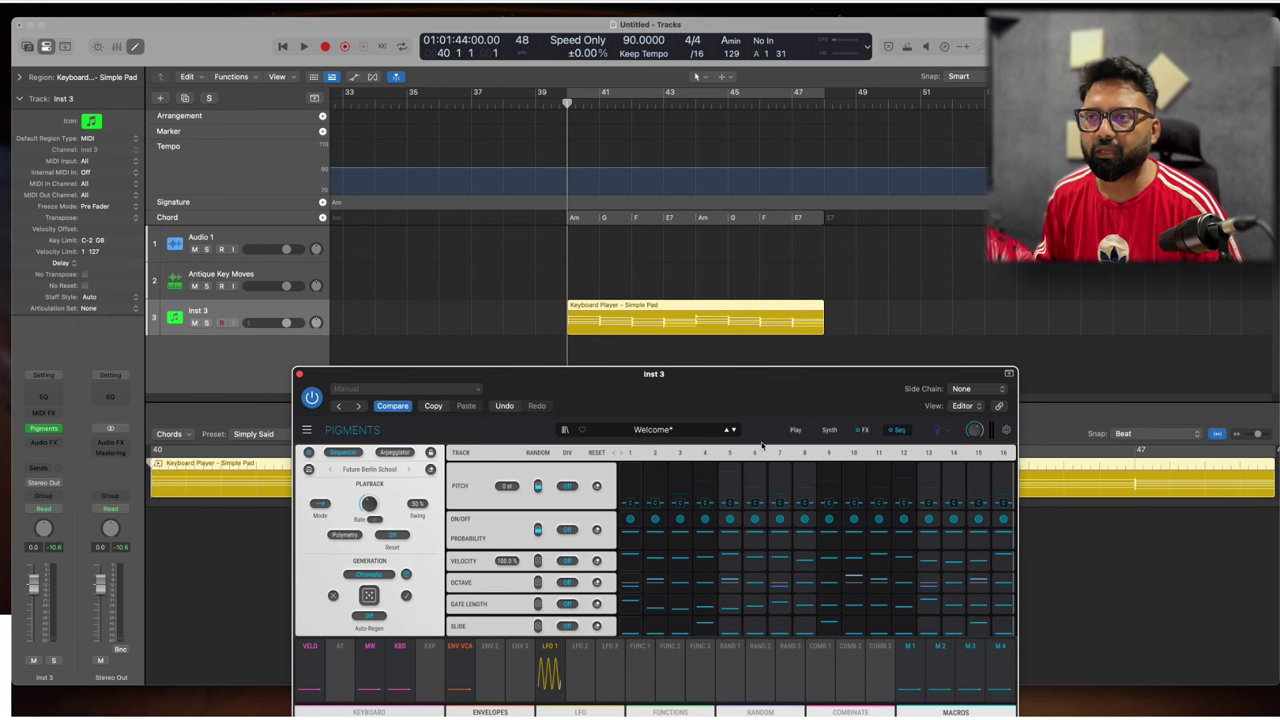
pyautogui.click(792, 431)
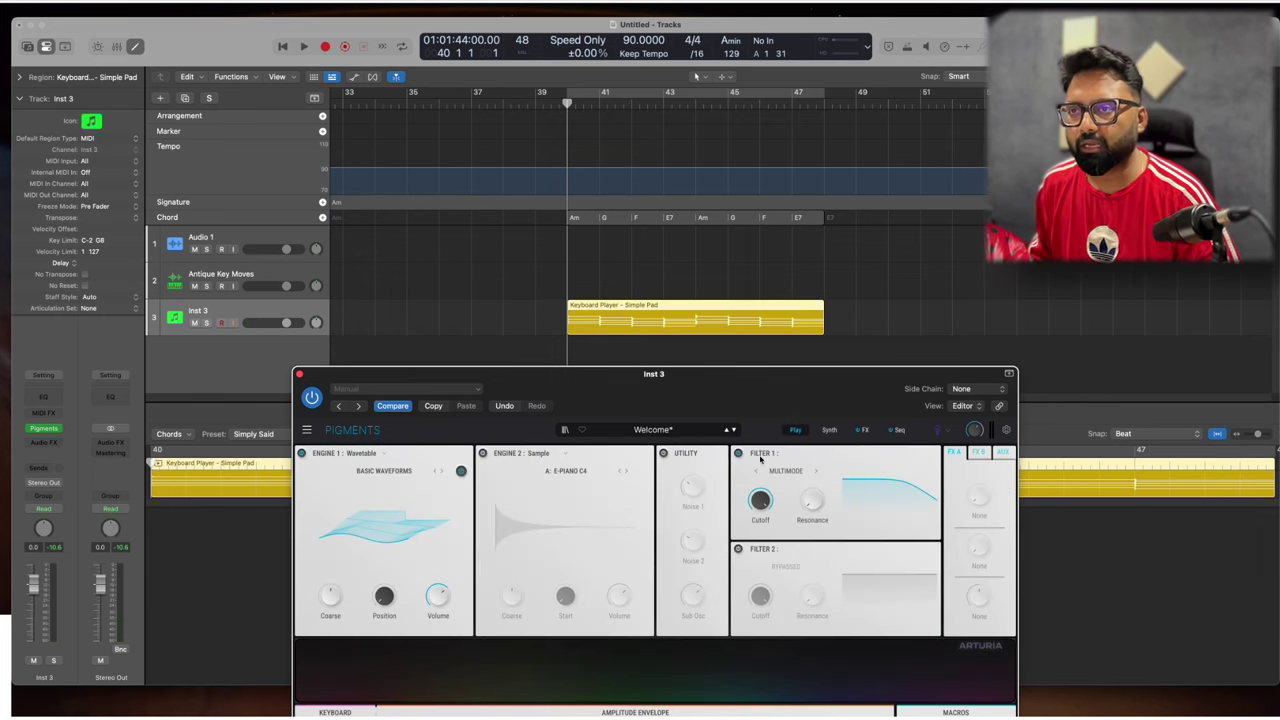
pyautogui.moveTo(842, 383); pyautogui.dragTo(736, 357)
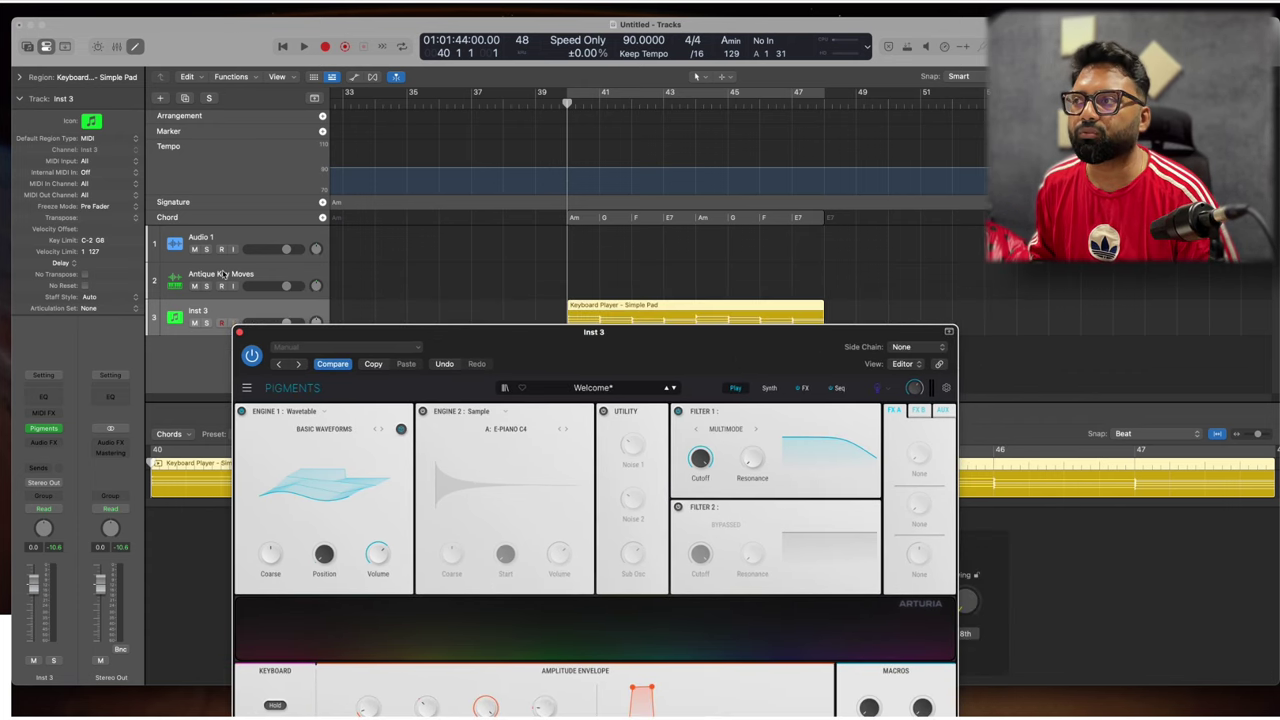
# - Open the Sample Alchemy instrument on the Antique Key Moves track, look through its sample and preset options, and close it
pyautogui.click(254, 272)
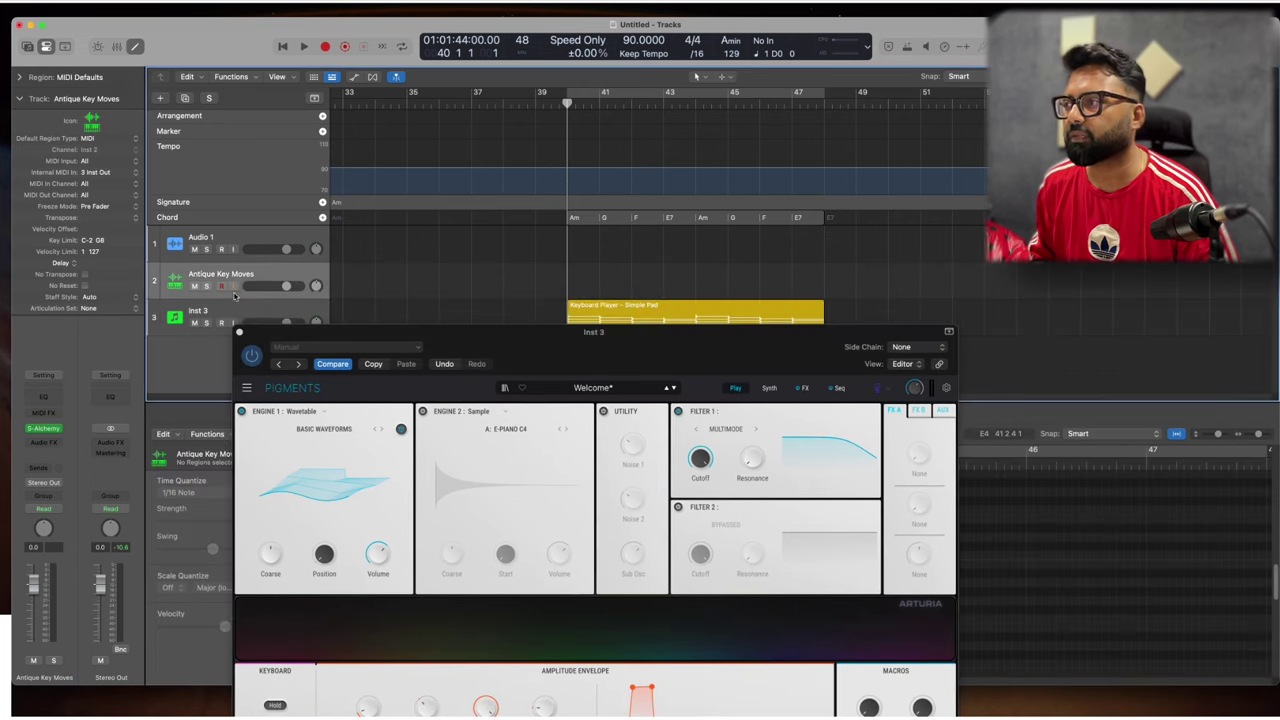
pyautogui.click(60, 428)
pyautogui.moveTo(148, 474)
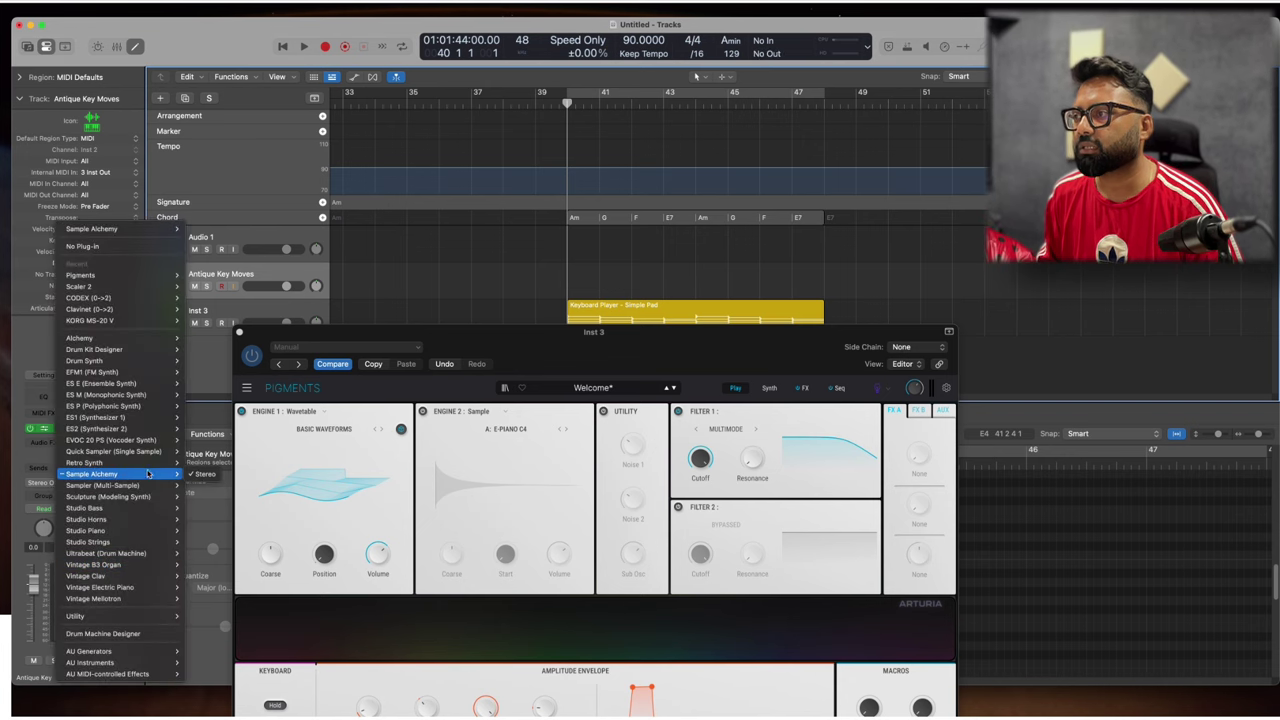
pyautogui.click(182, 374)
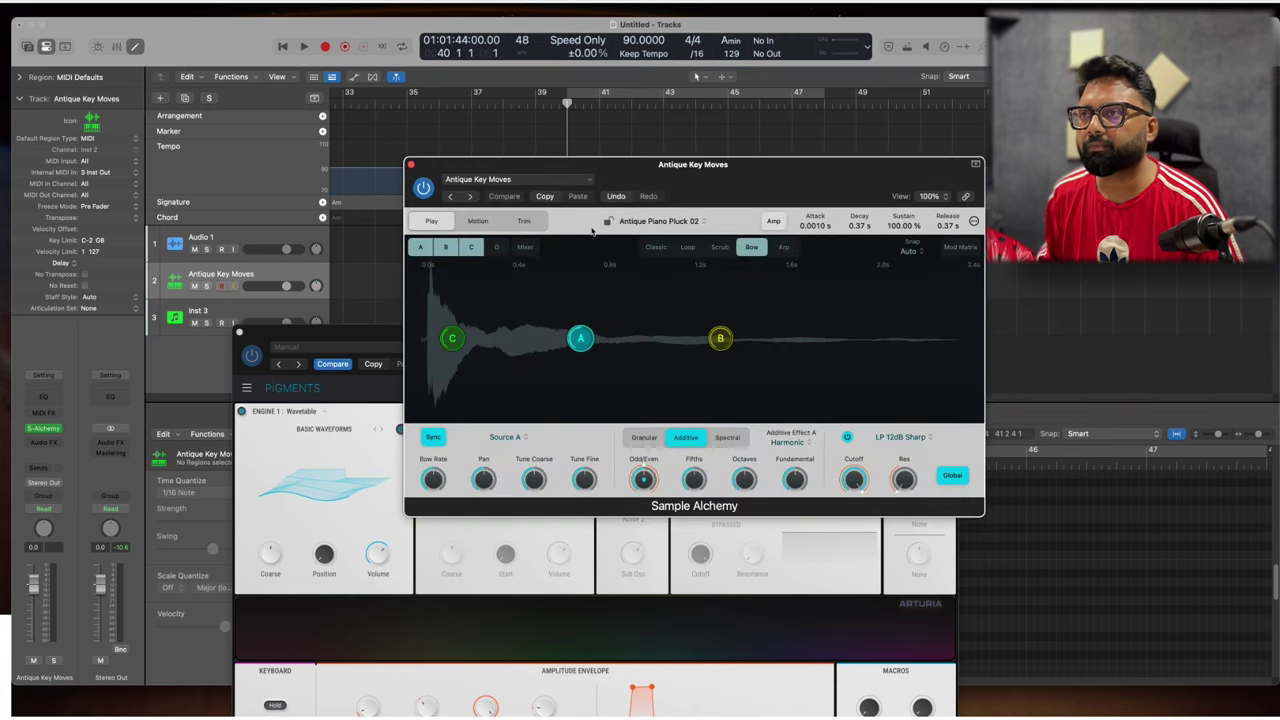
pyautogui.click(668, 222)
pyautogui.click(650, 266)
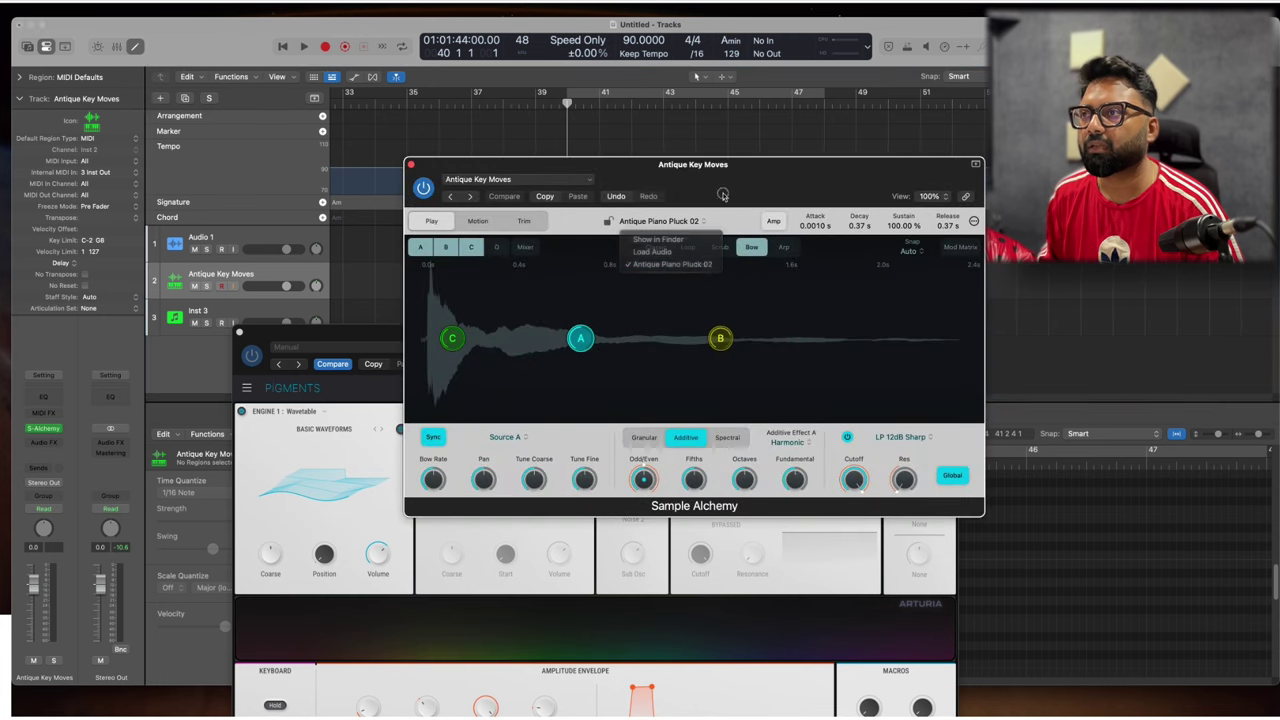
pyautogui.click(505, 180)
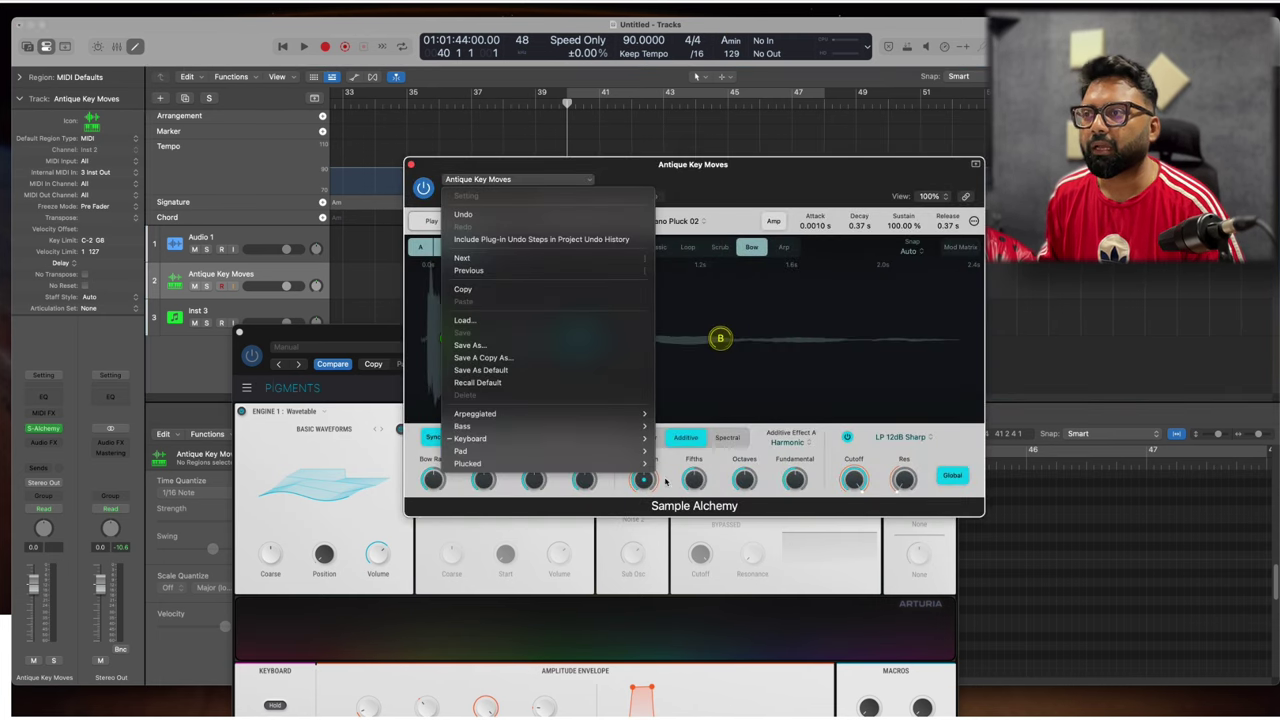
pyautogui.click(857, 182)
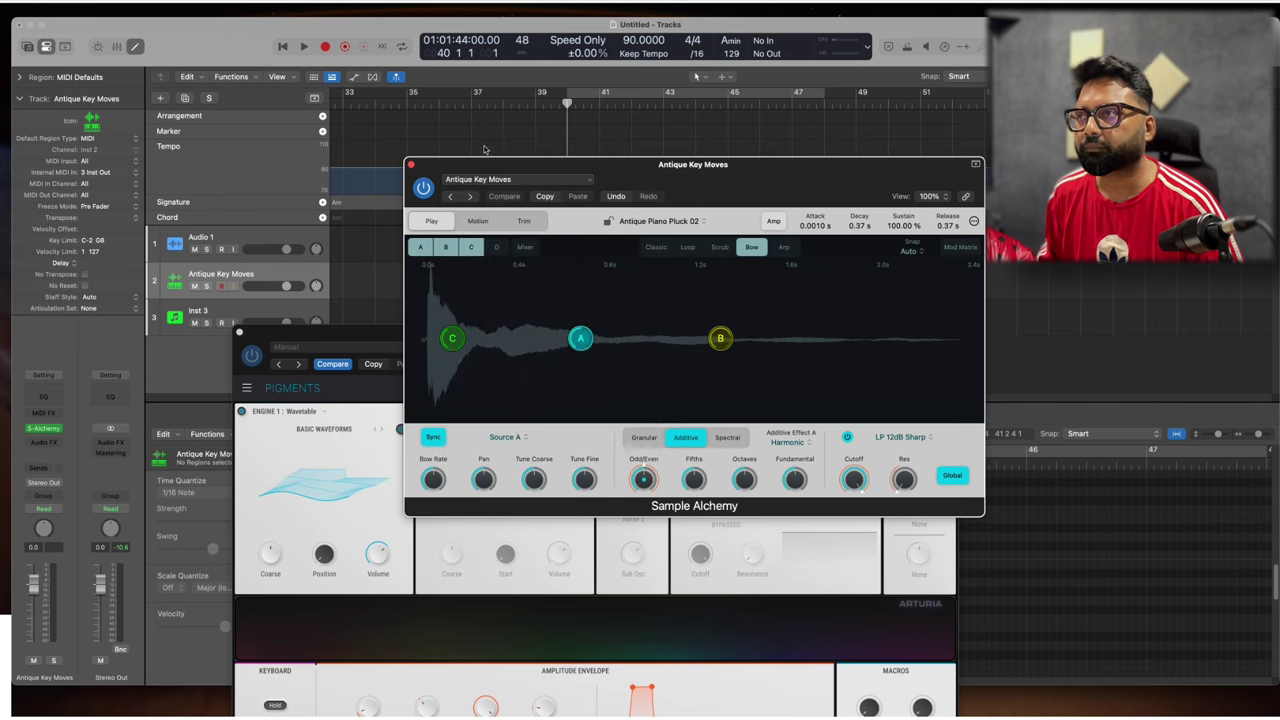
pyautogui.click(411, 164)
# - Turn off Engine 1 in Pigments and play Inst 3's Simple Pad region with the Antique Key Moves track muted
pyautogui.moveTo(633, 376); pyautogui.dragTo(709, 147)
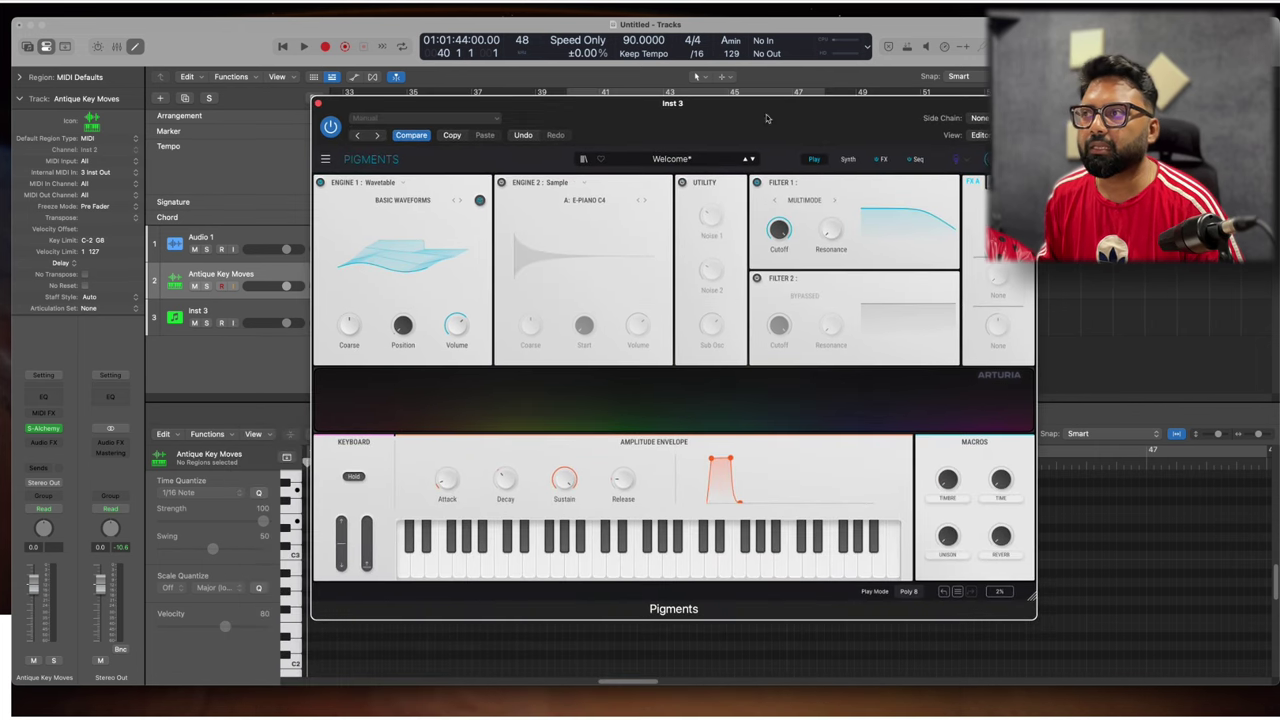
pyautogui.click(320, 183)
pyautogui.moveTo(760, 107); pyautogui.dragTo(848, 175)
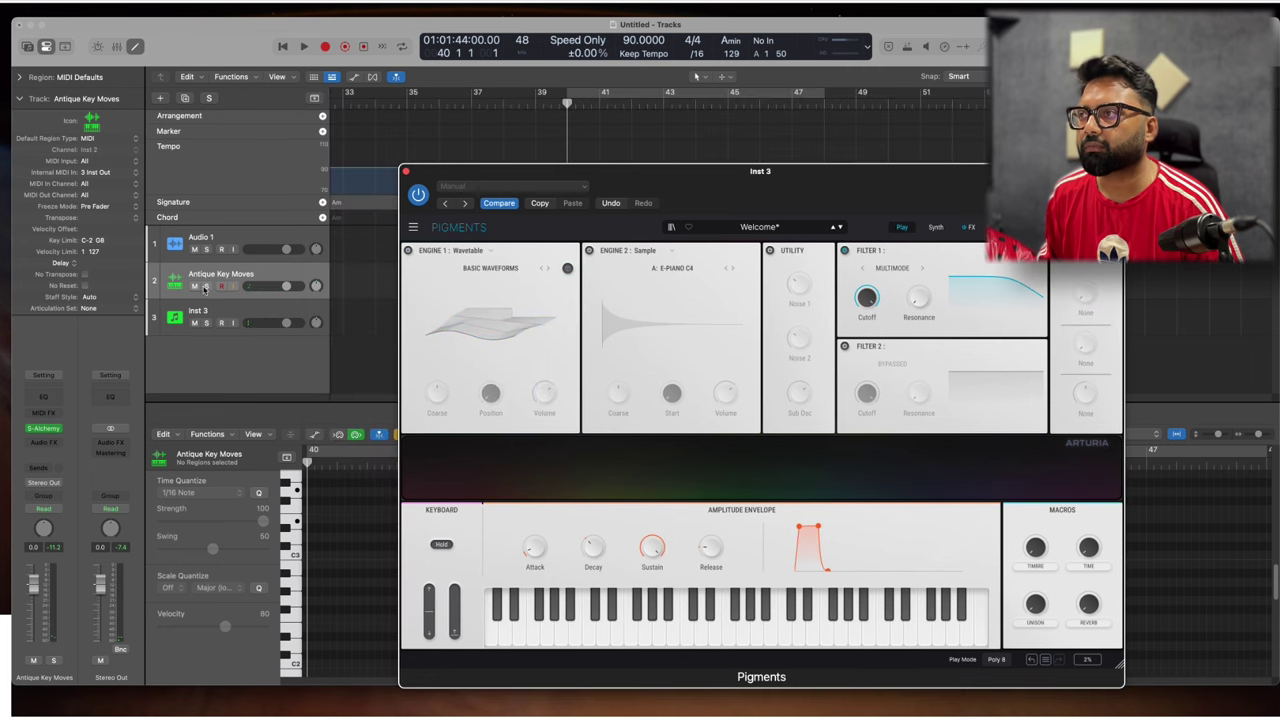
pyautogui.click(283, 305)
pyautogui.press('space')
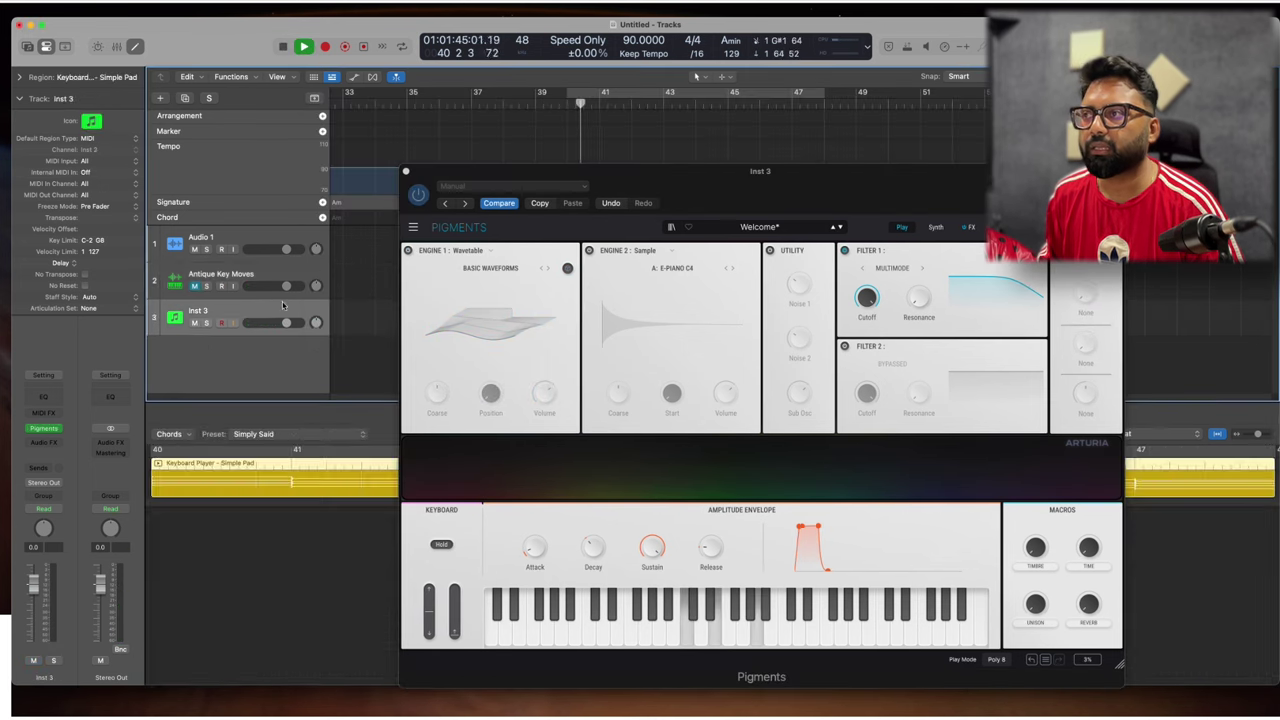
pyautogui.press('space')
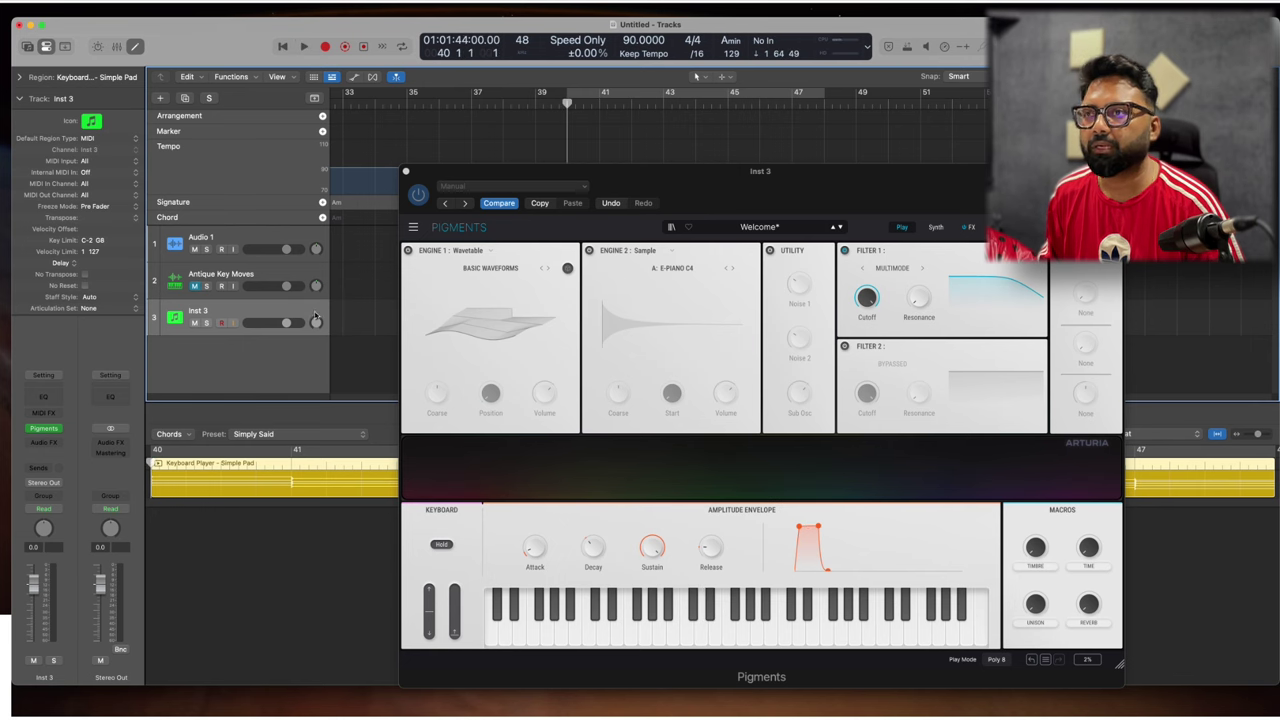
# - Try Engine 1 switched on with Inst 3's volume fully down during playback, and restore the engine's off state and the default volume
pyautogui.click(408, 251)
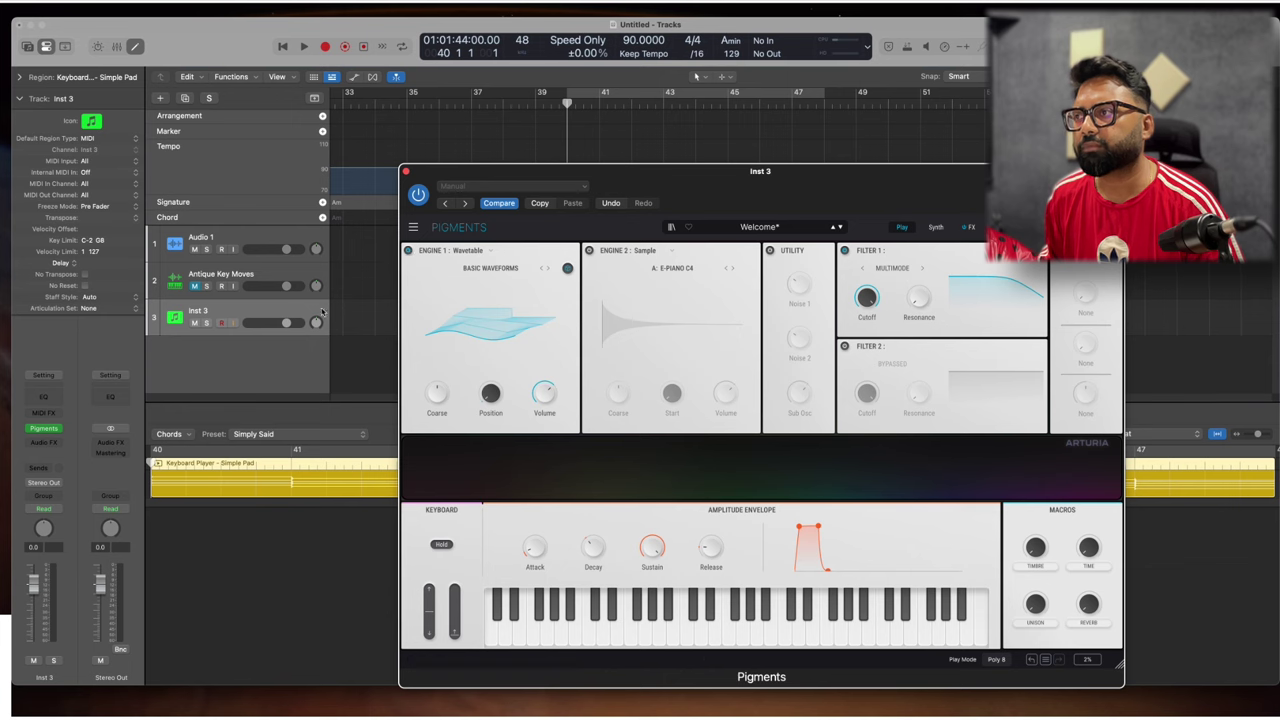
pyautogui.moveTo(284, 323); pyautogui.dragTo(249, 323)
pyautogui.press('space')
pyautogui.press('space')
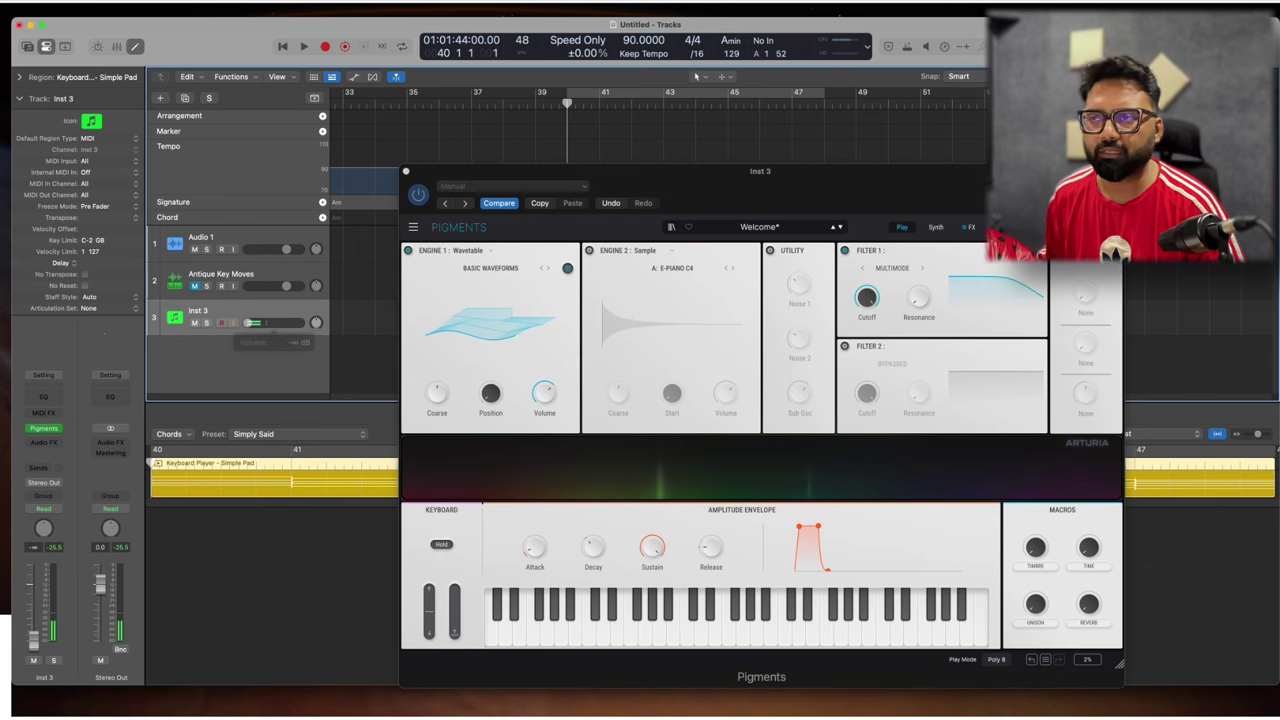
pyautogui.click(409, 251)
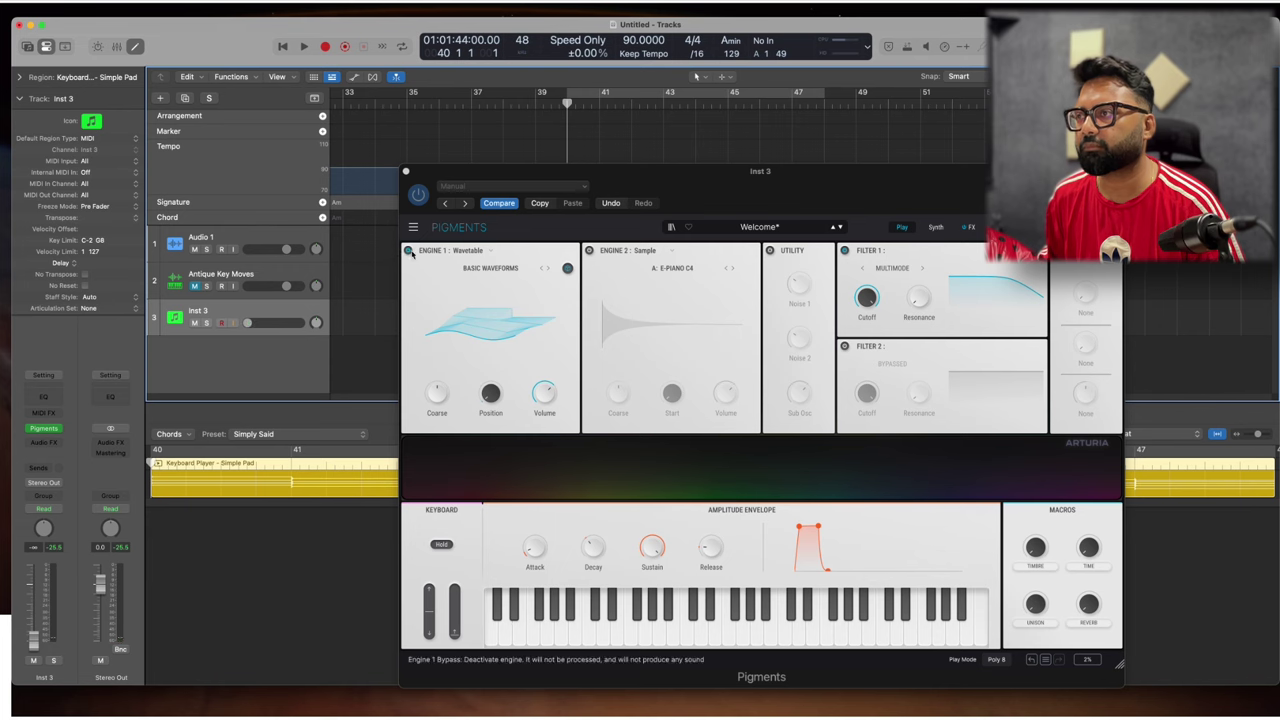
pyautogui.keyDown('alt'); pyautogui.click(251, 323); pyautogui.keyUp('alt')
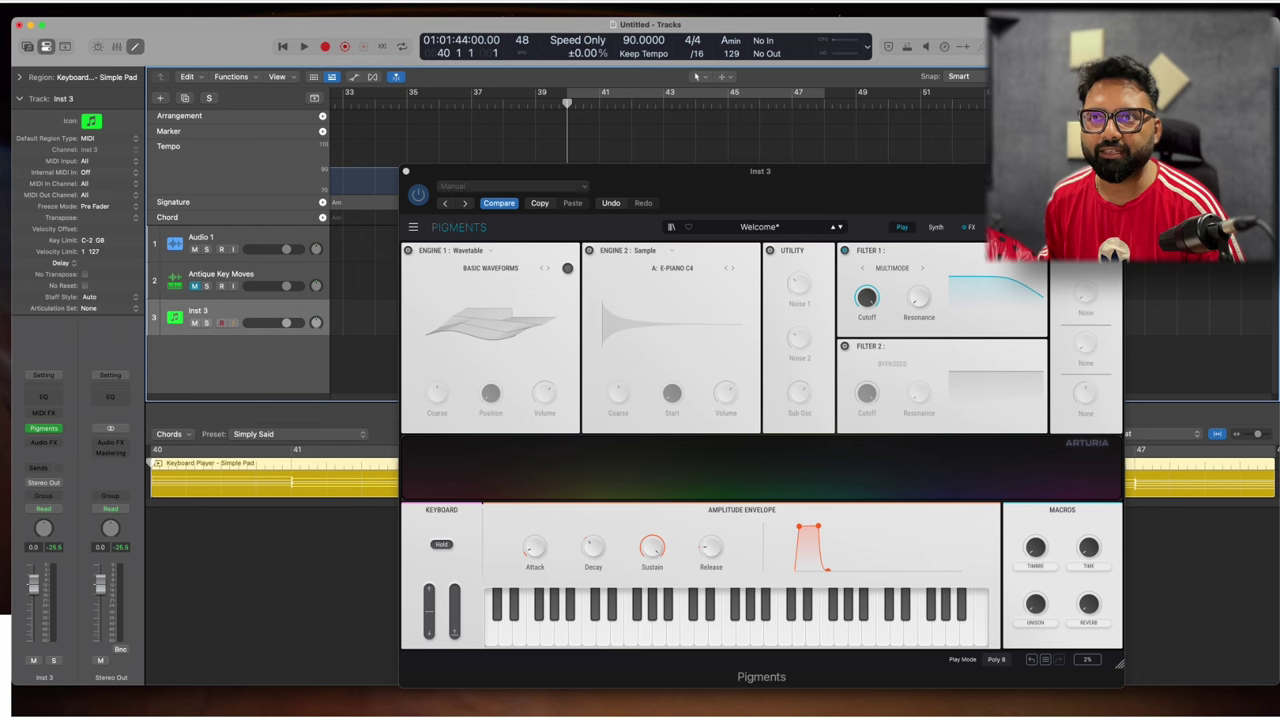
# - Show the sequencer page in Pigments and examine the Antique Key Moves track's region and track parameters
pyautogui.click(1050, 172)
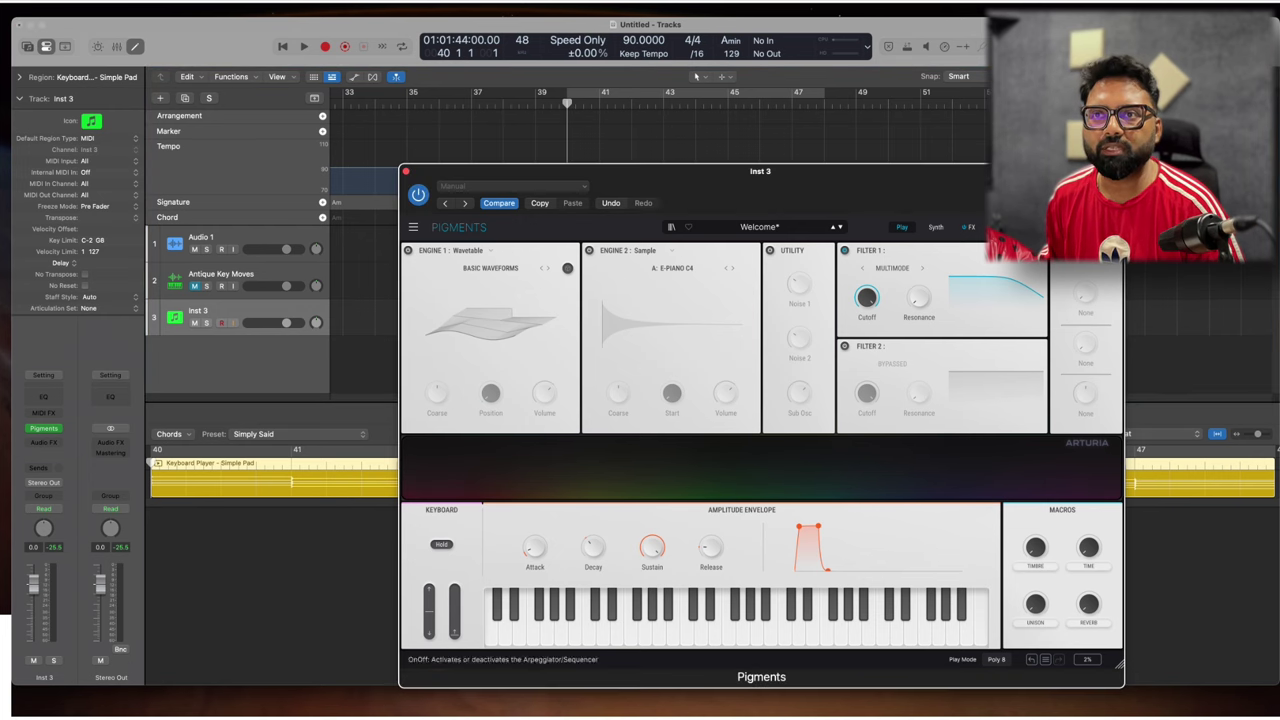
pyautogui.click(1003, 227)
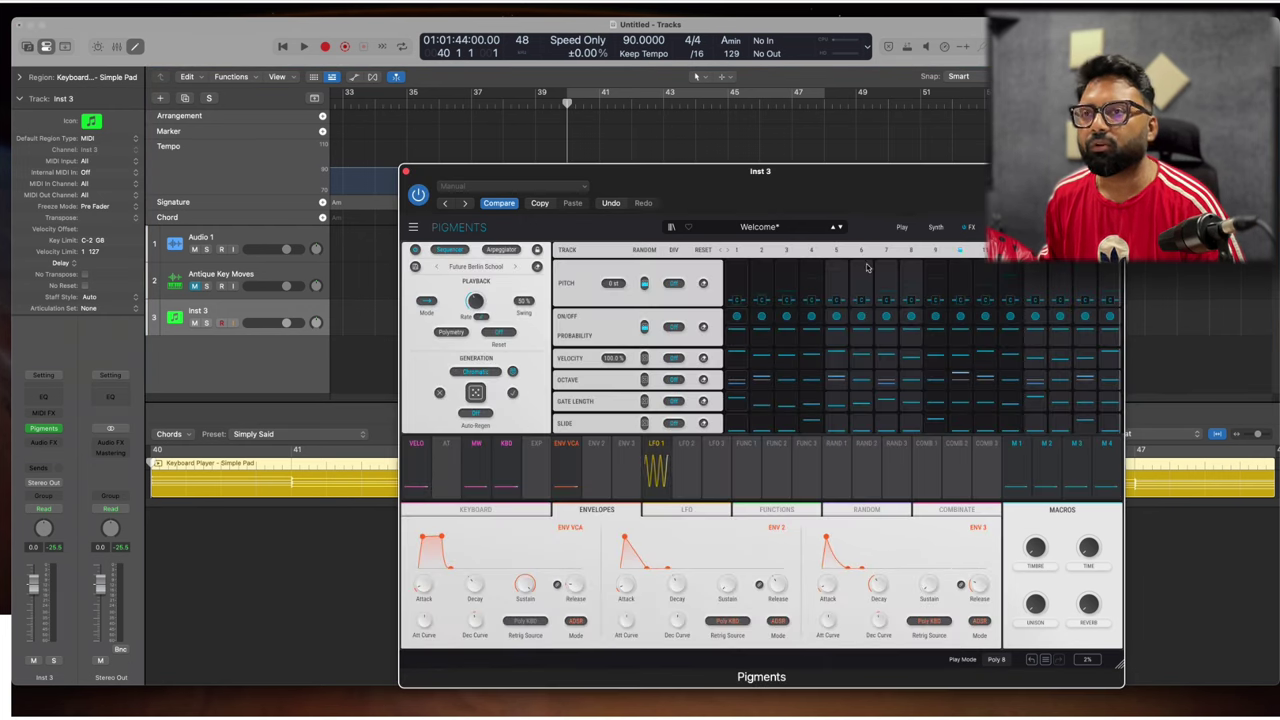
pyautogui.click(276, 280)
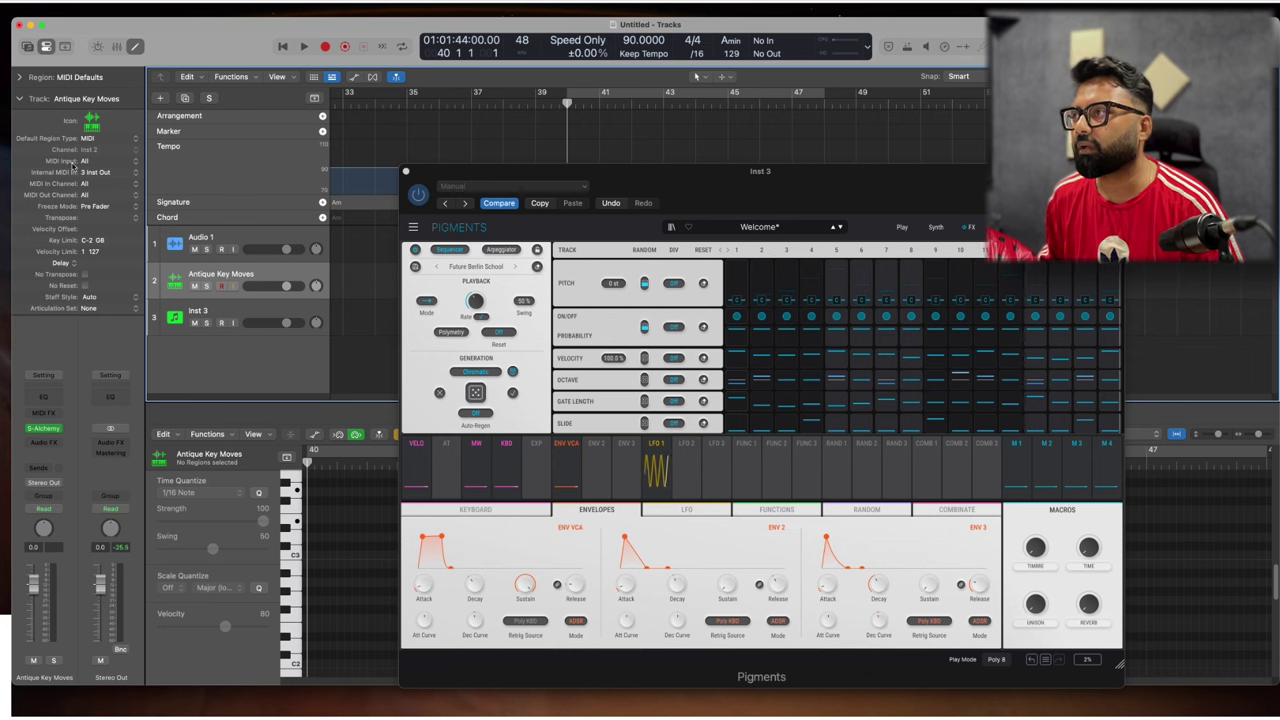
pyautogui.click(48, 78)
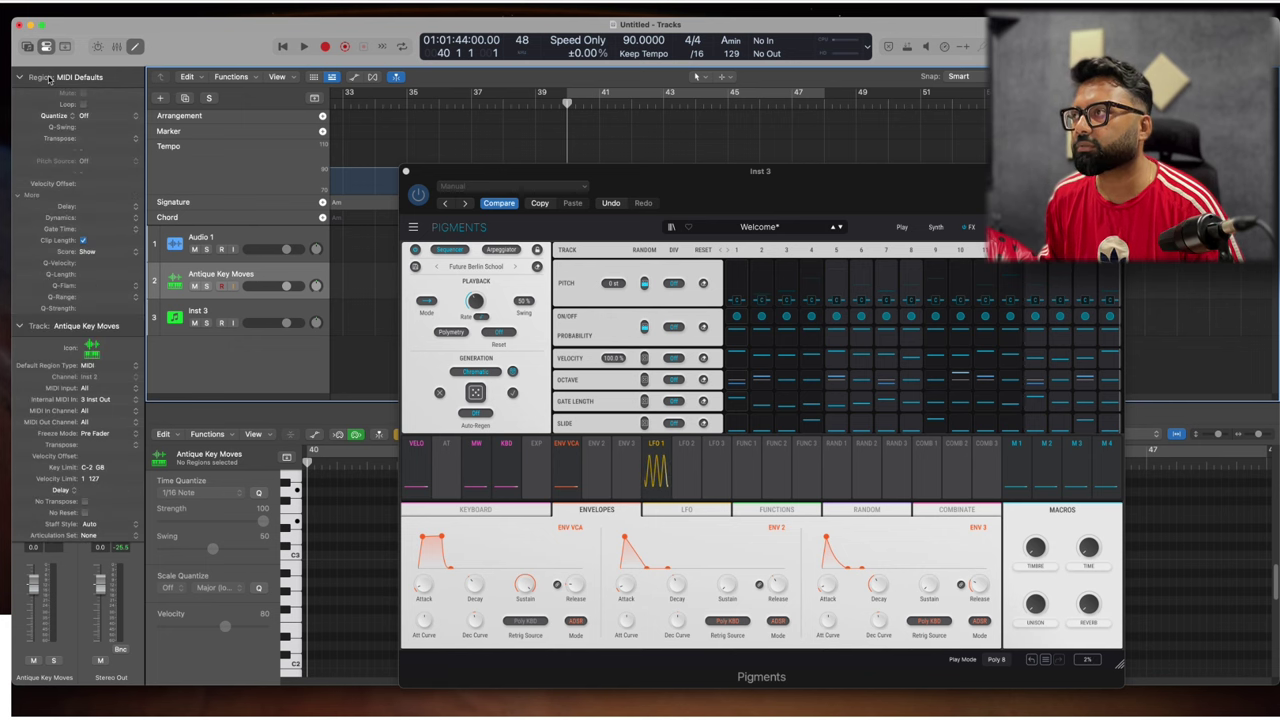
pyautogui.click(48, 78)
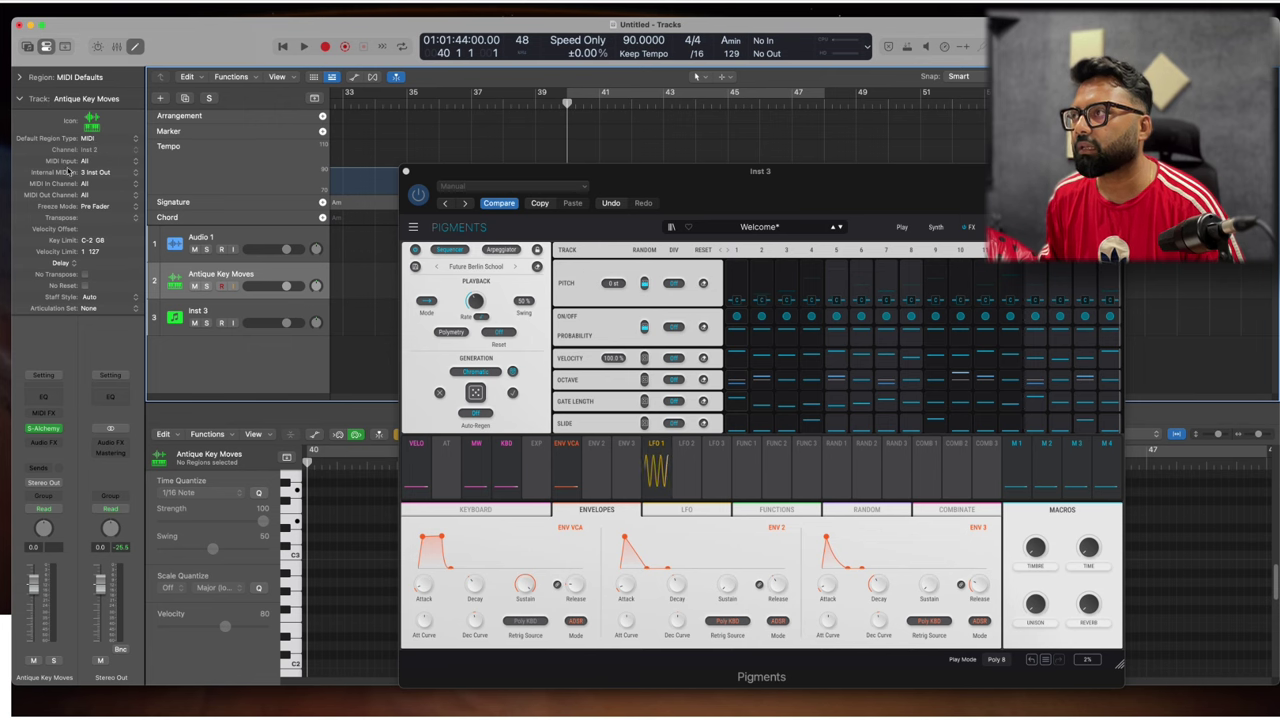
# - Set the Antique Key Moves track's Internal MIDI In to the instrument input of Inst 3 - Pigments
pyautogui.click(92, 173)
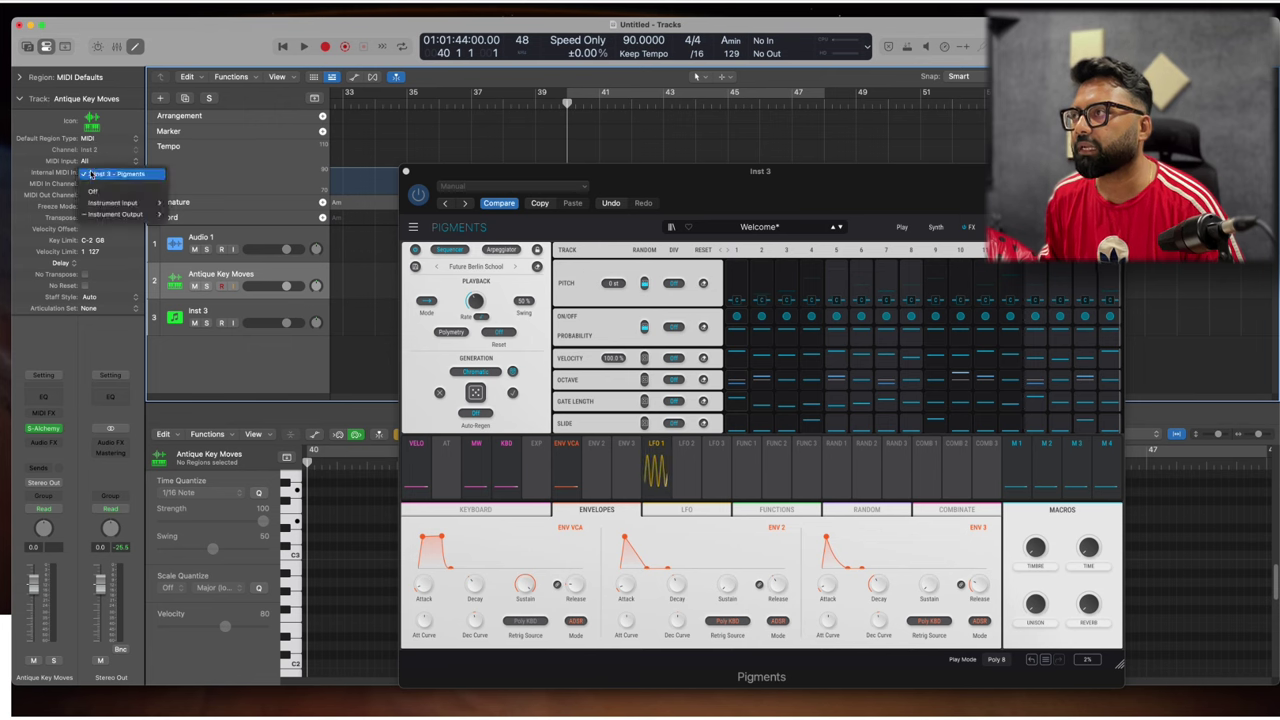
pyautogui.moveTo(119, 219)
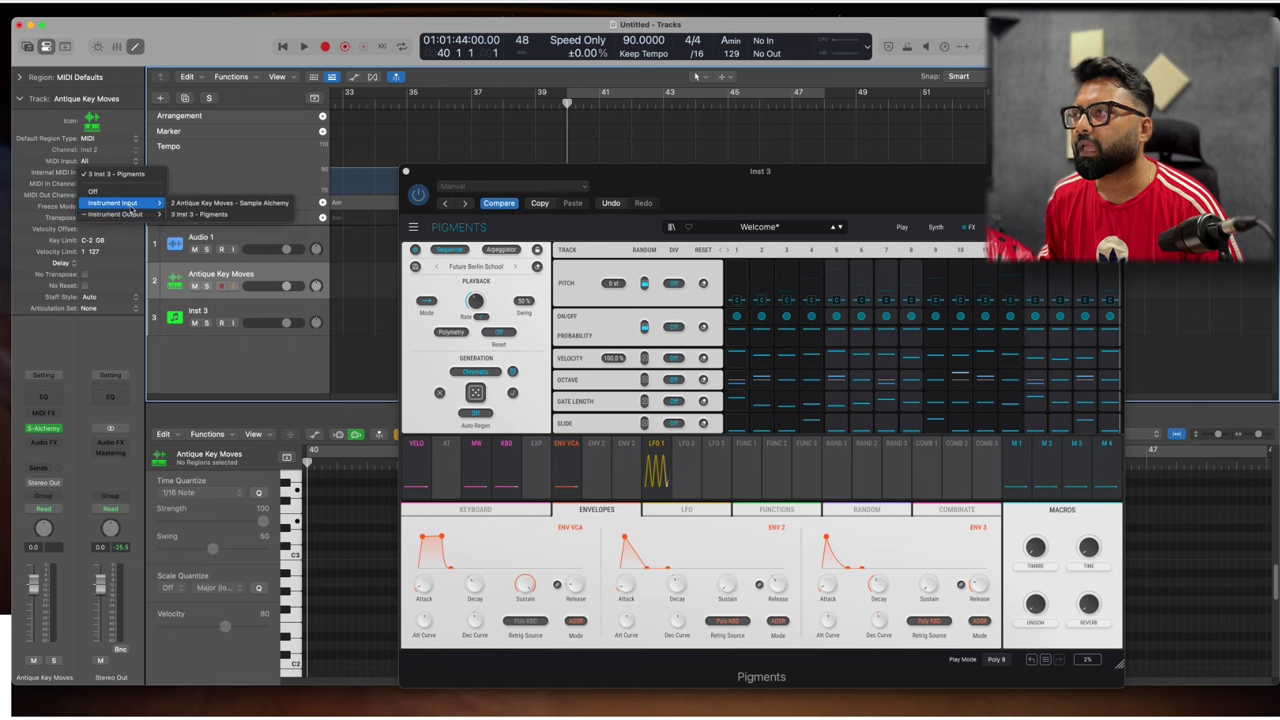
pyautogui.click(187, 213)
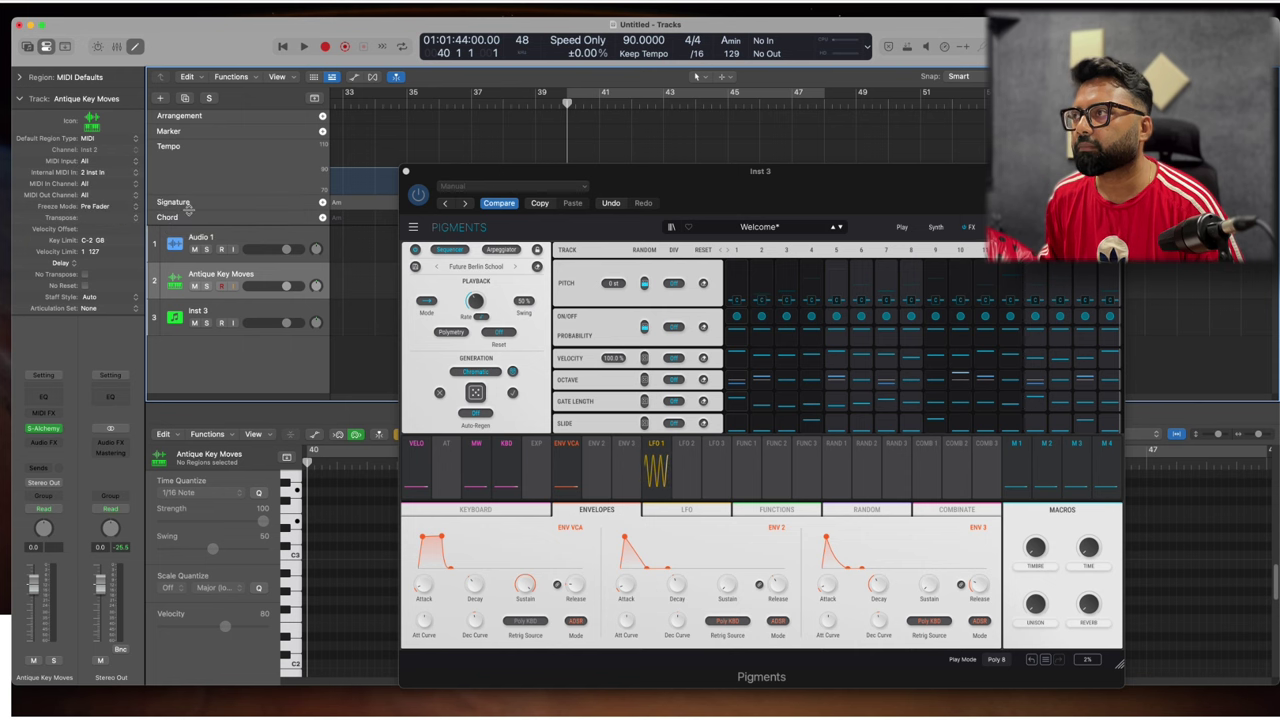
pyautogui.click(138, 172)
pyautogui.moveTo(157, 209)
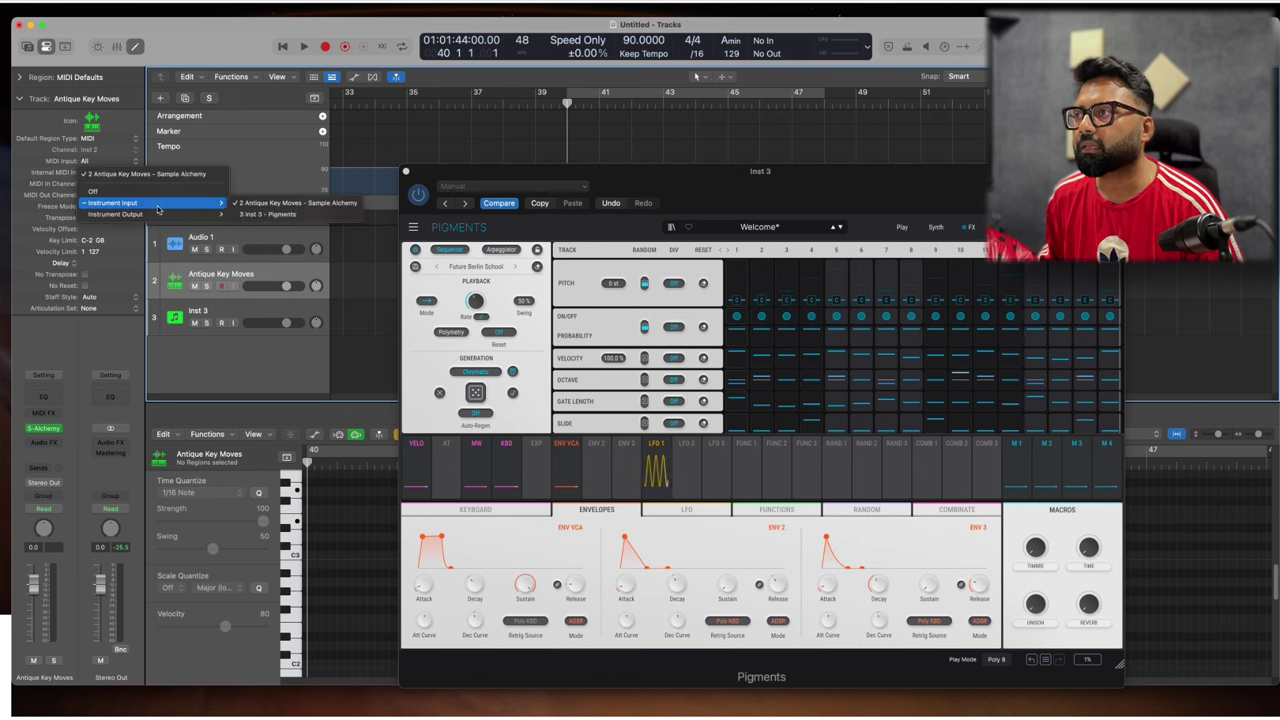
pyautogui.click(299, 216)
# - Move the Pigments window off the tracks, play the Simple Pad region with the new MIDI routing, and place the playhead at bar 43
pyautogui.moveTo(705, 190); pyautogui.dragTo(812, 408)
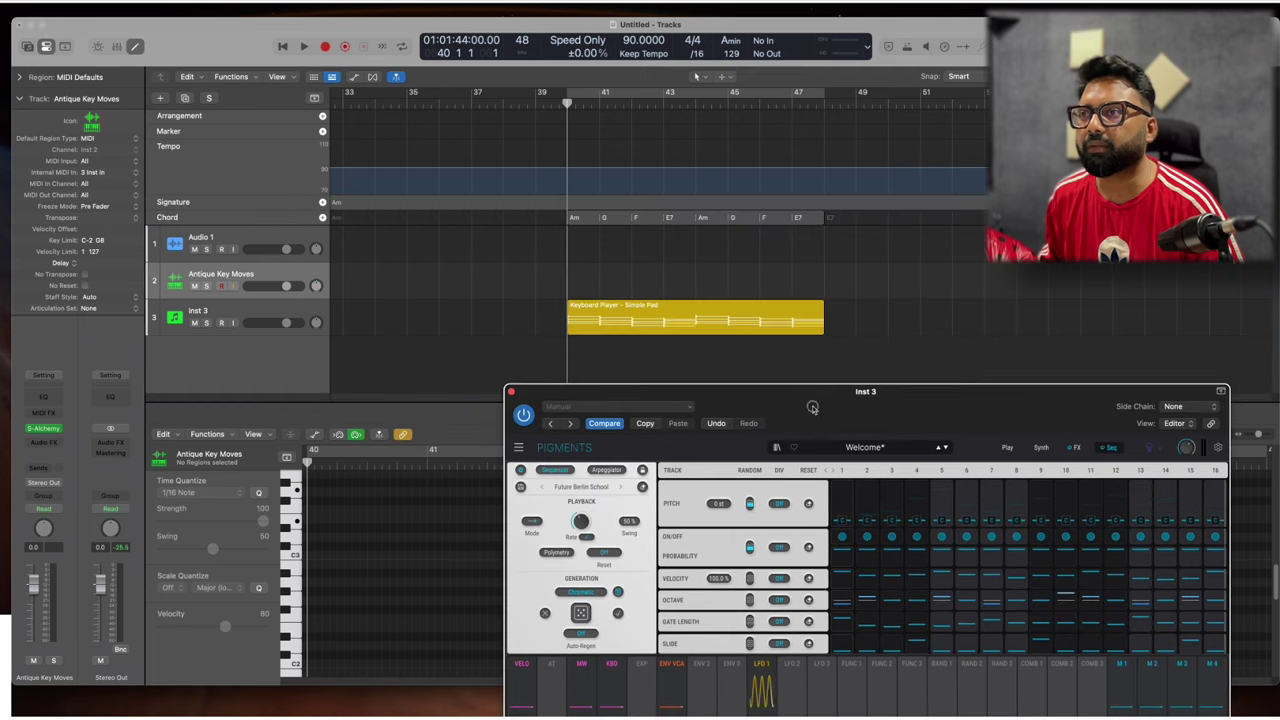
pyautogui.click(697, 310)
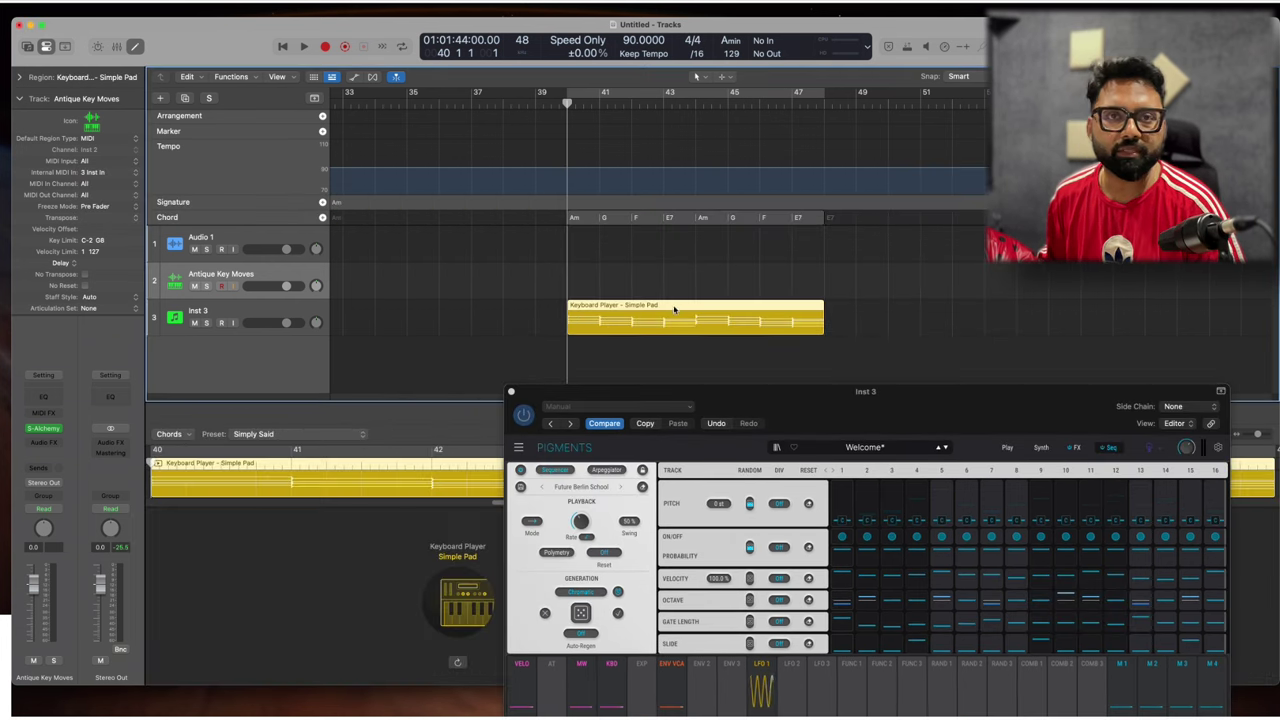
pyautogui.press('space')
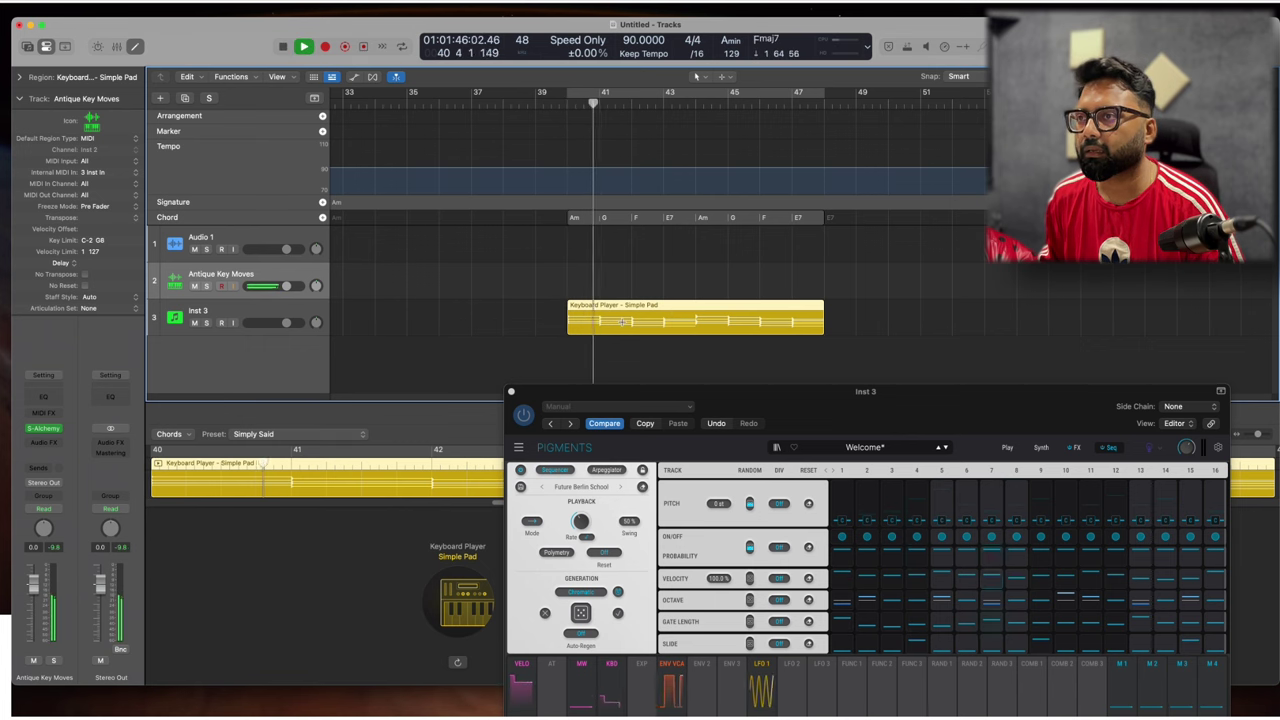
pyautogui.press('space')
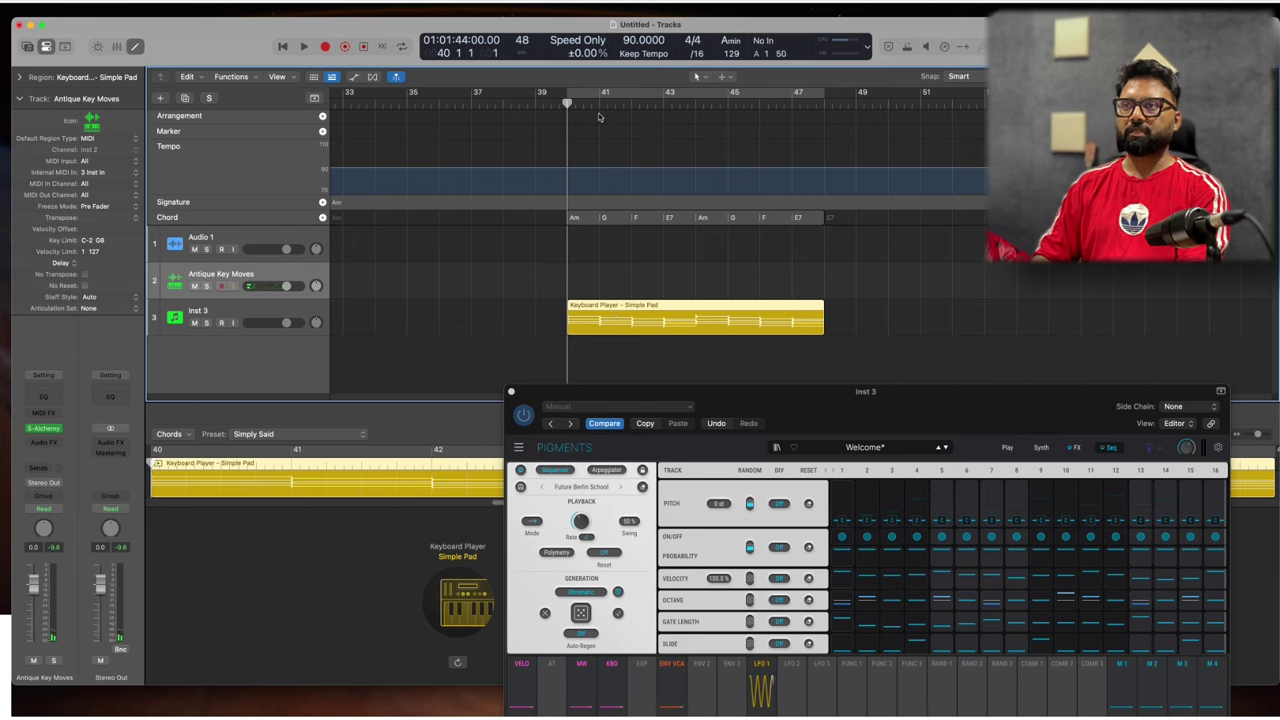
pyautogui.click(663, 103)
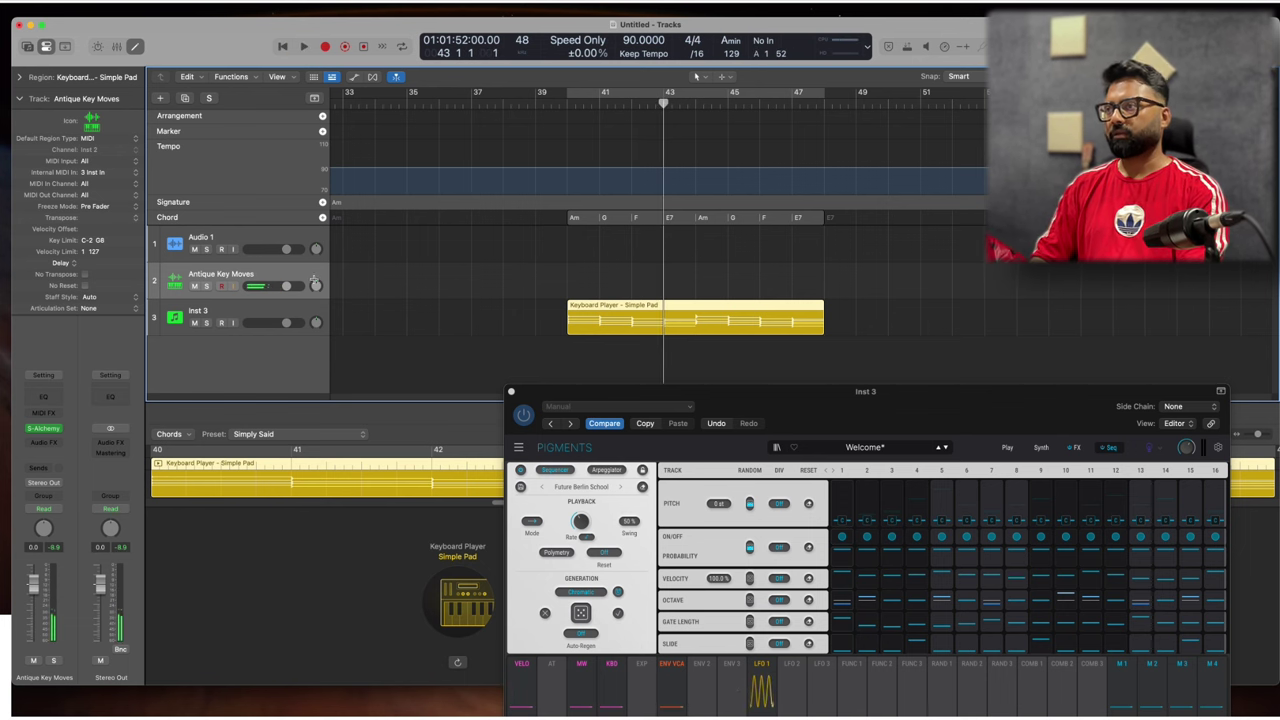
# - Move the Pigments window off the tracks and set the Antique Key Moves track's Internal MIDI In to the instrument output of Inst 3 - Pigments
pyautogui.moveTo(855, 411); pyautogui.dragTo(806, 449)
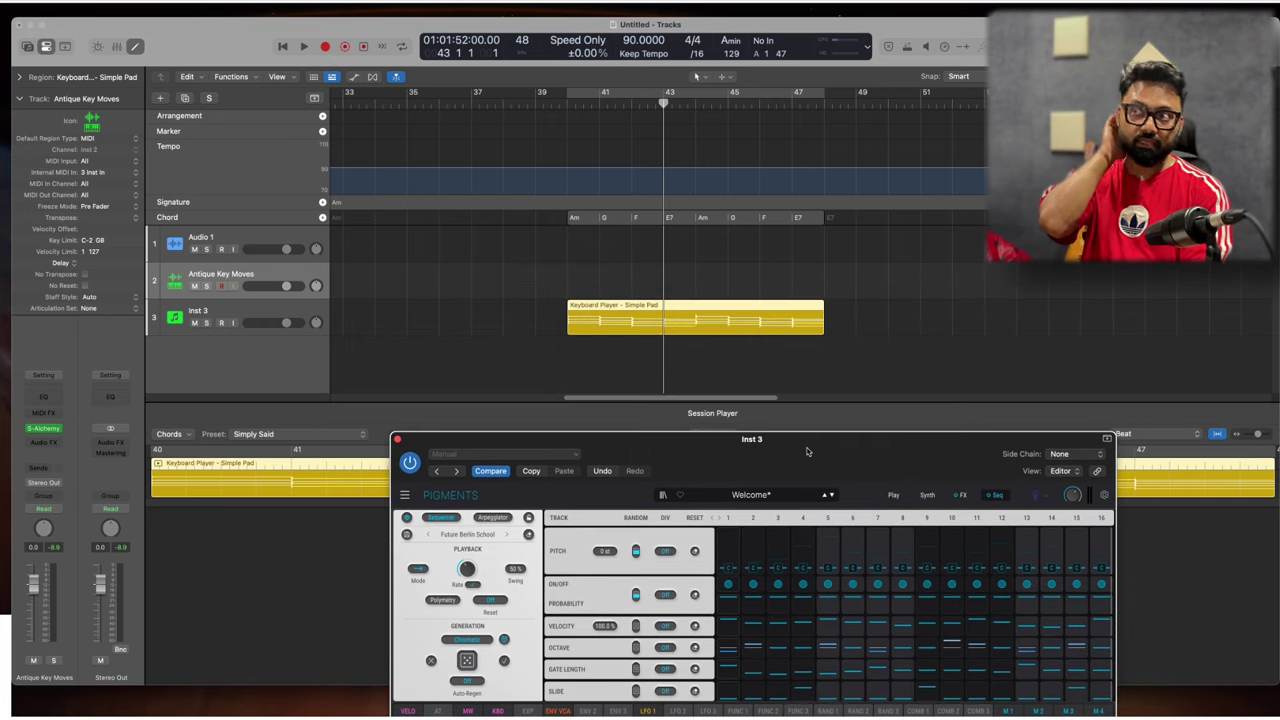
pyautogui.click(133, 173)
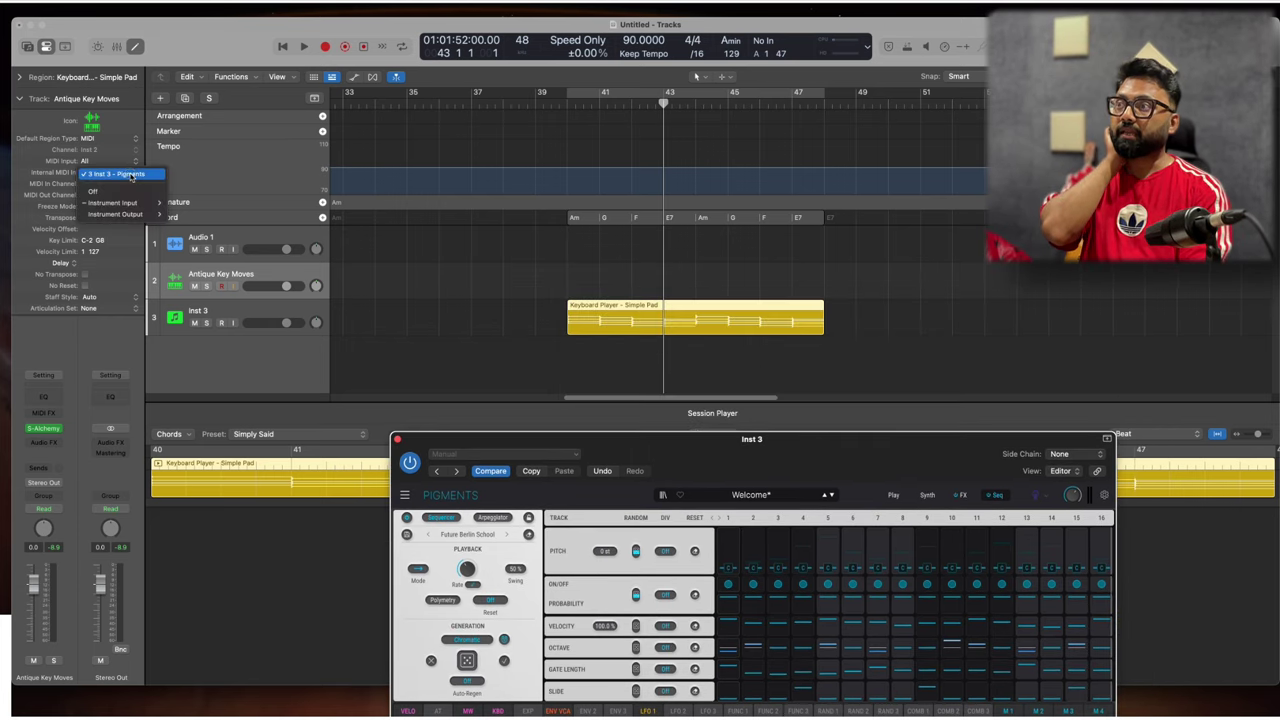
pyautogui.moveTo(138, 215)
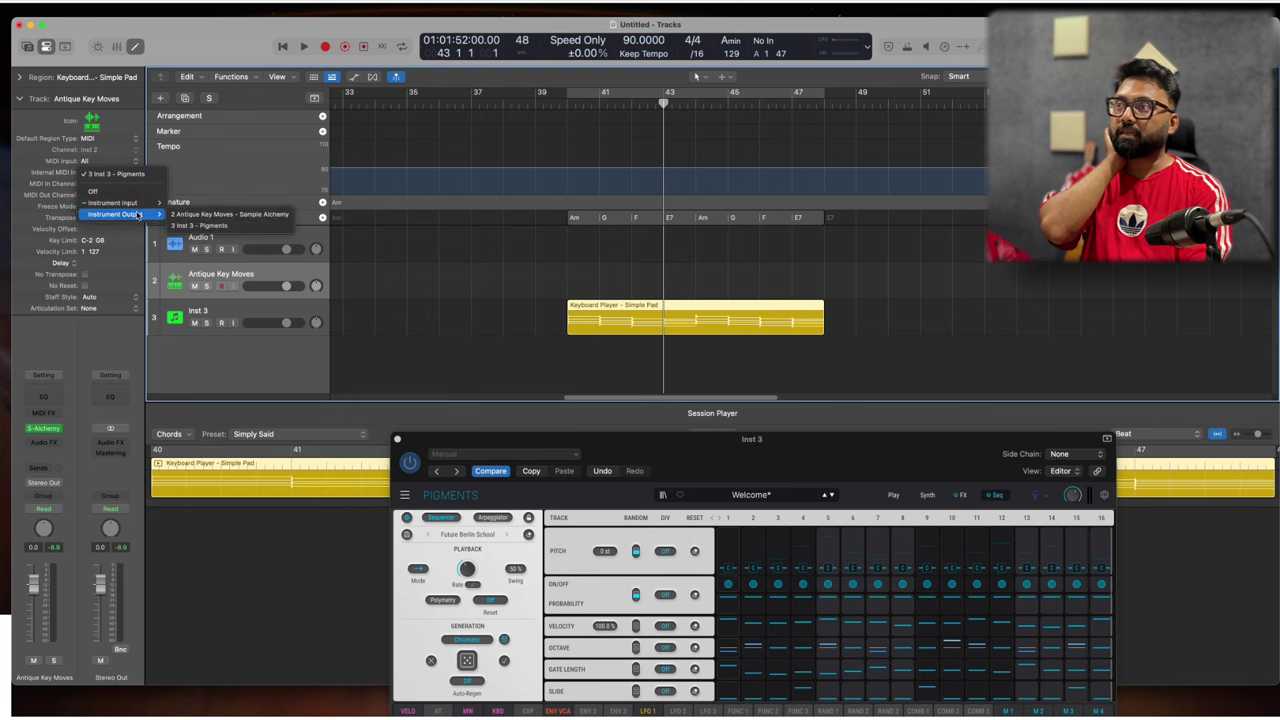
pyautogui.click(207, 226)
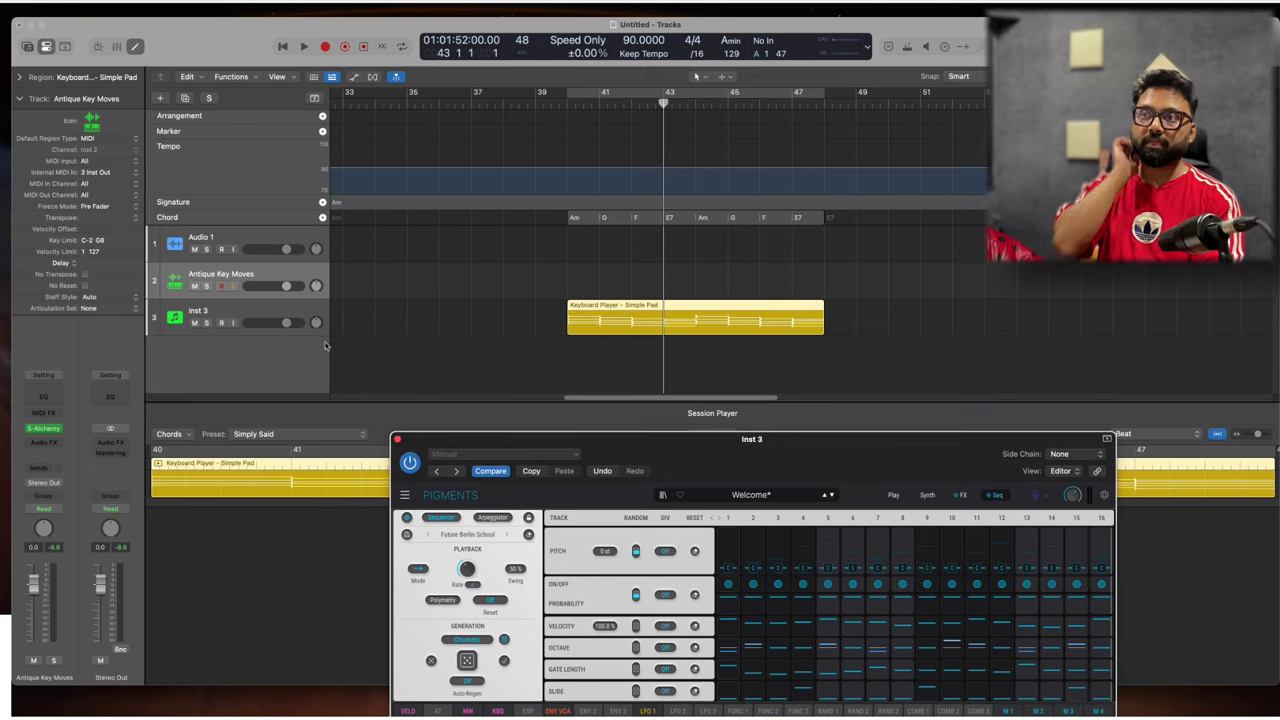
# - Deselect the Simple Pad region, play from bar 40 with the output routing, and bring the whole Pigments window into view over the tracks
pyautogui.click(449, 227)
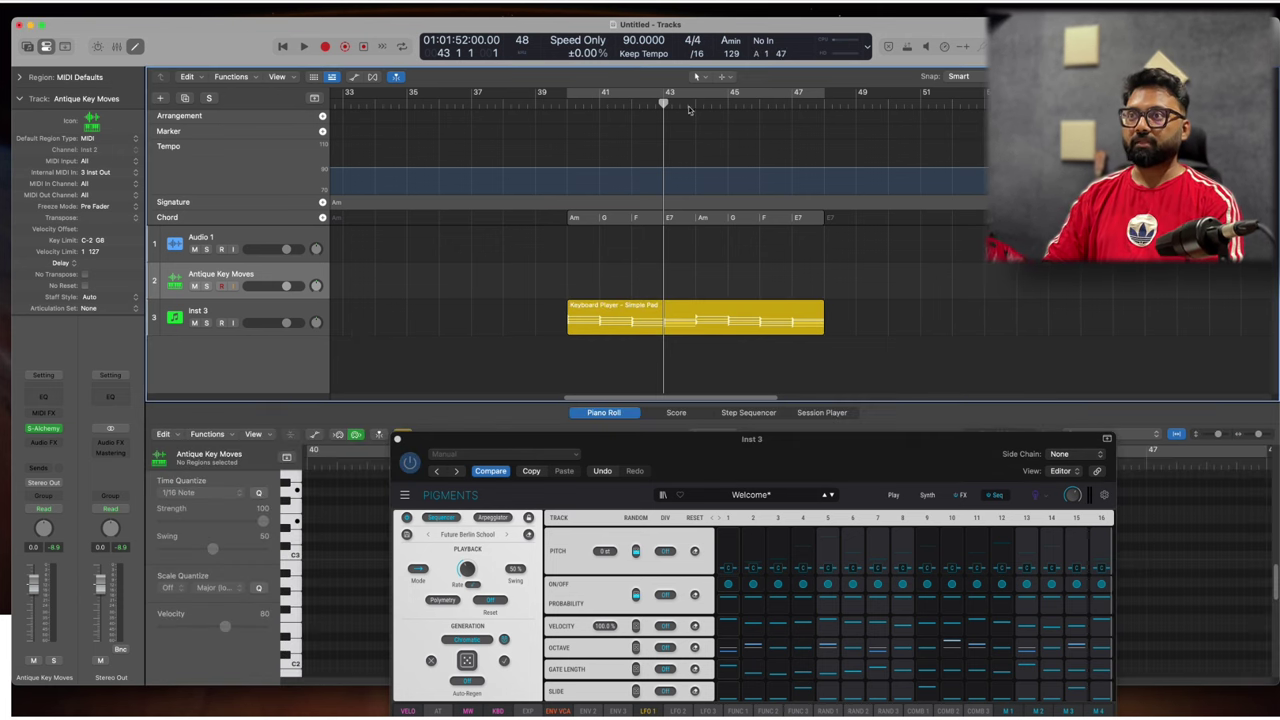
pyautogui.doubleClick(567, 104)
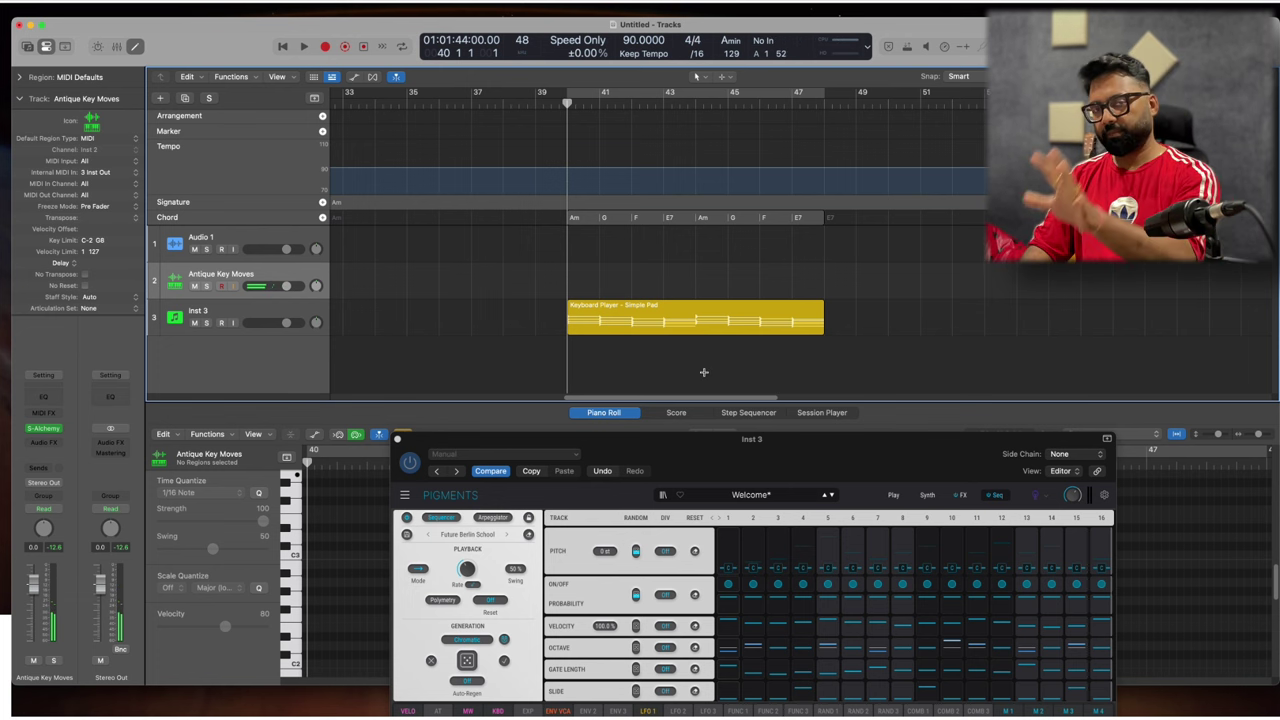
pyautogui.moveTo(736, 453); pyautogui.dragTo(790, 197)
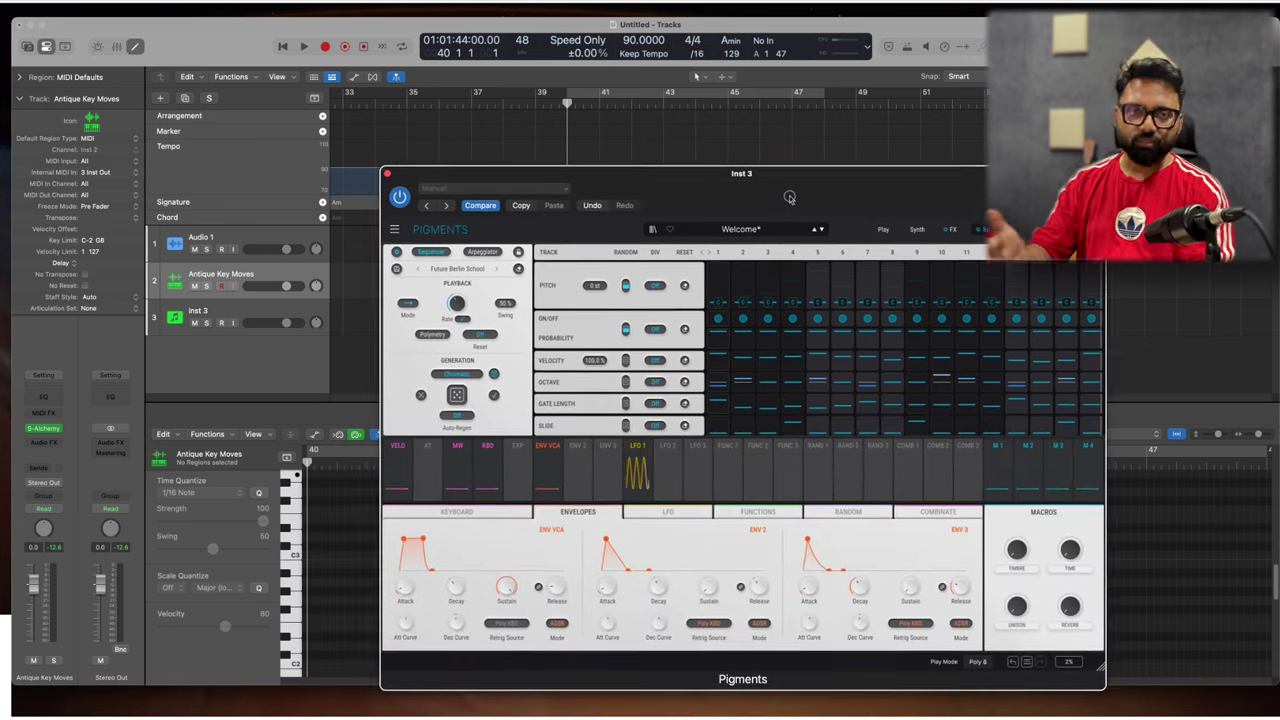